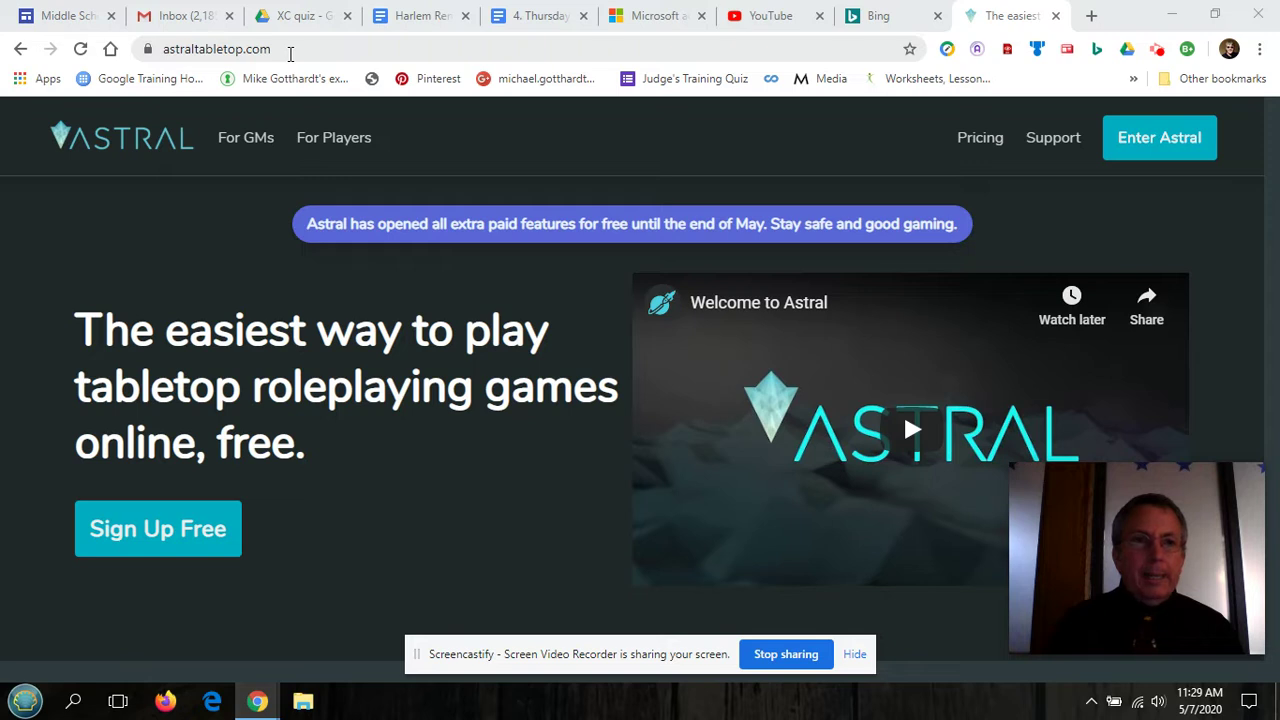
Step: Enter Astral from its home page and start creating a new character
left_click(1150, 155)
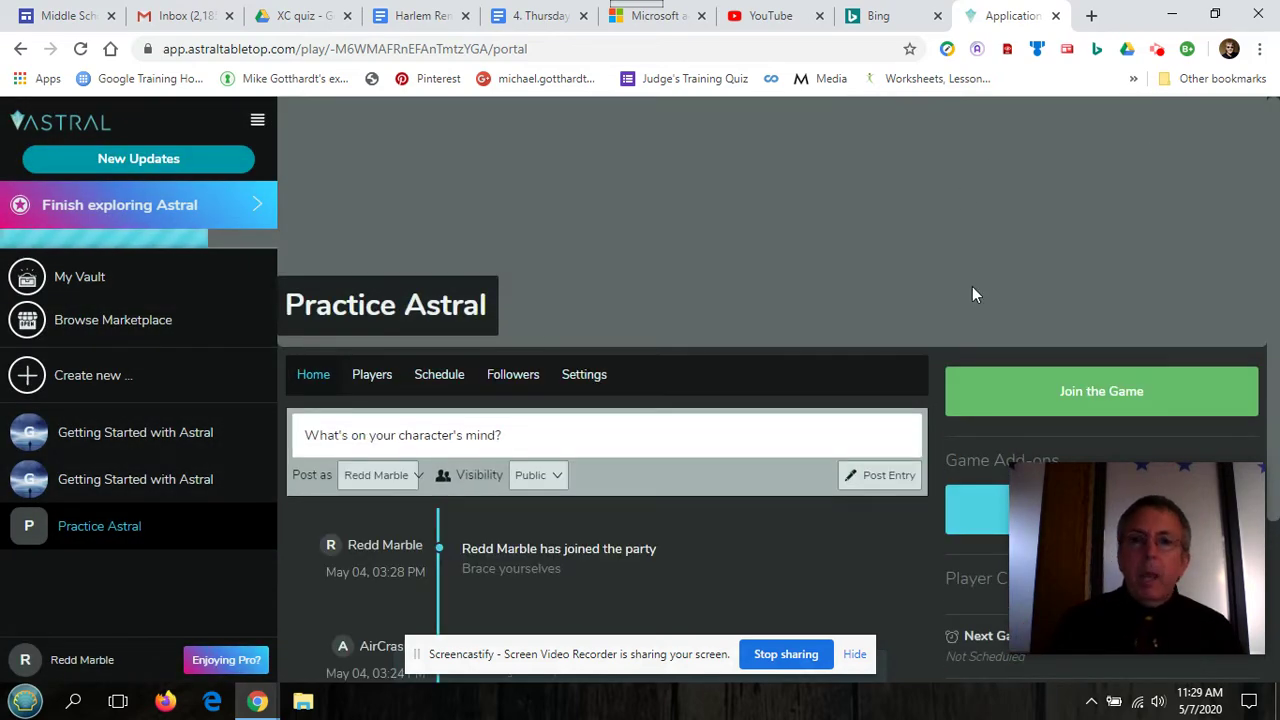
scroll(972, 286, "down", 2)
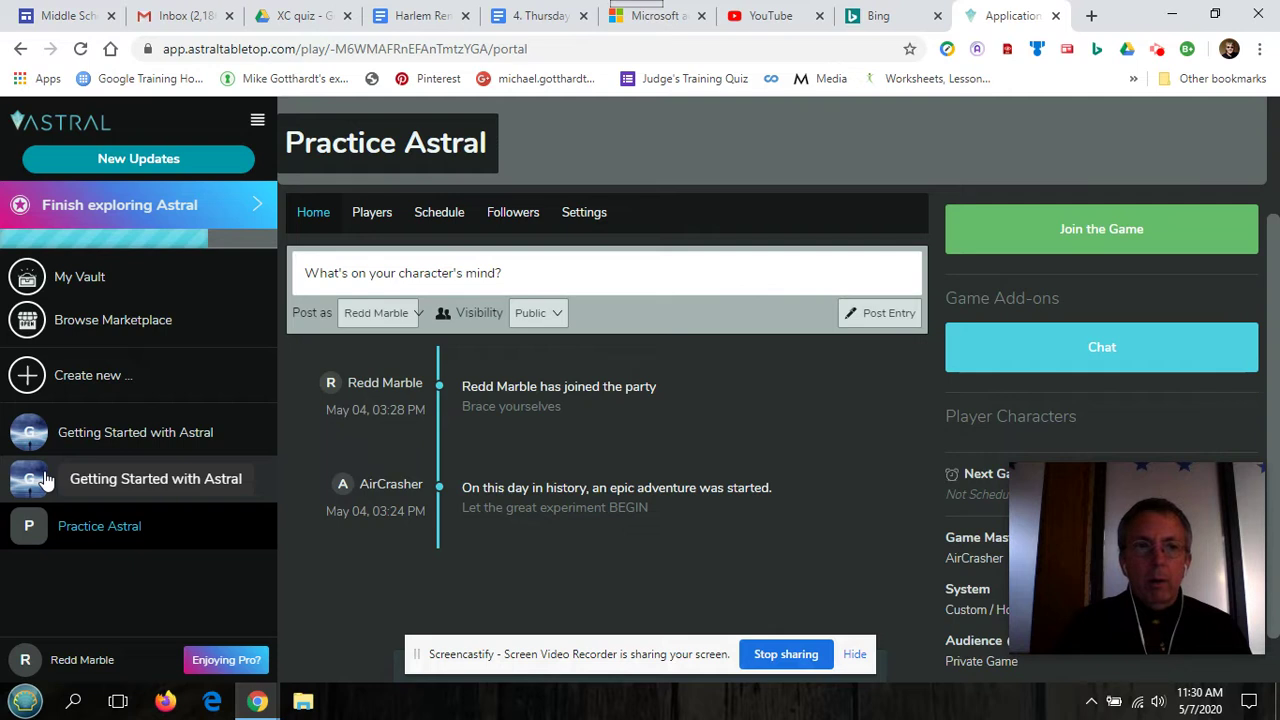
left_click(86, 375)
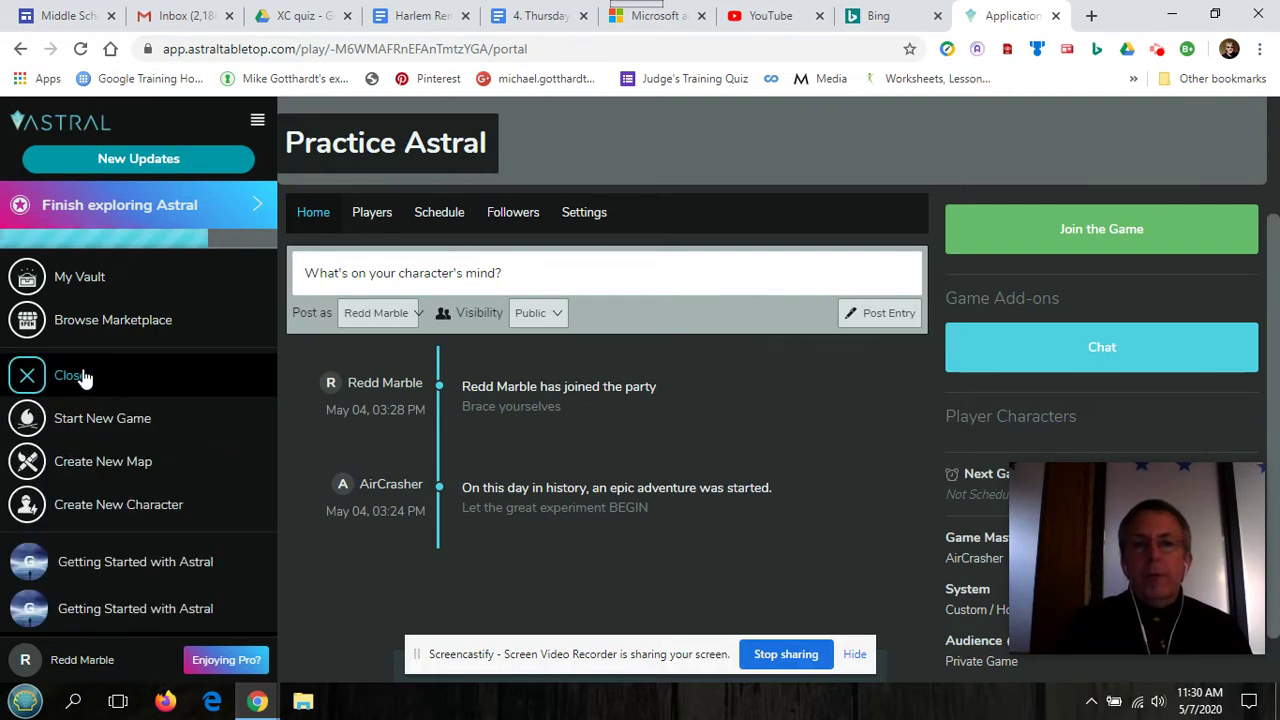
left_click(75, 510)
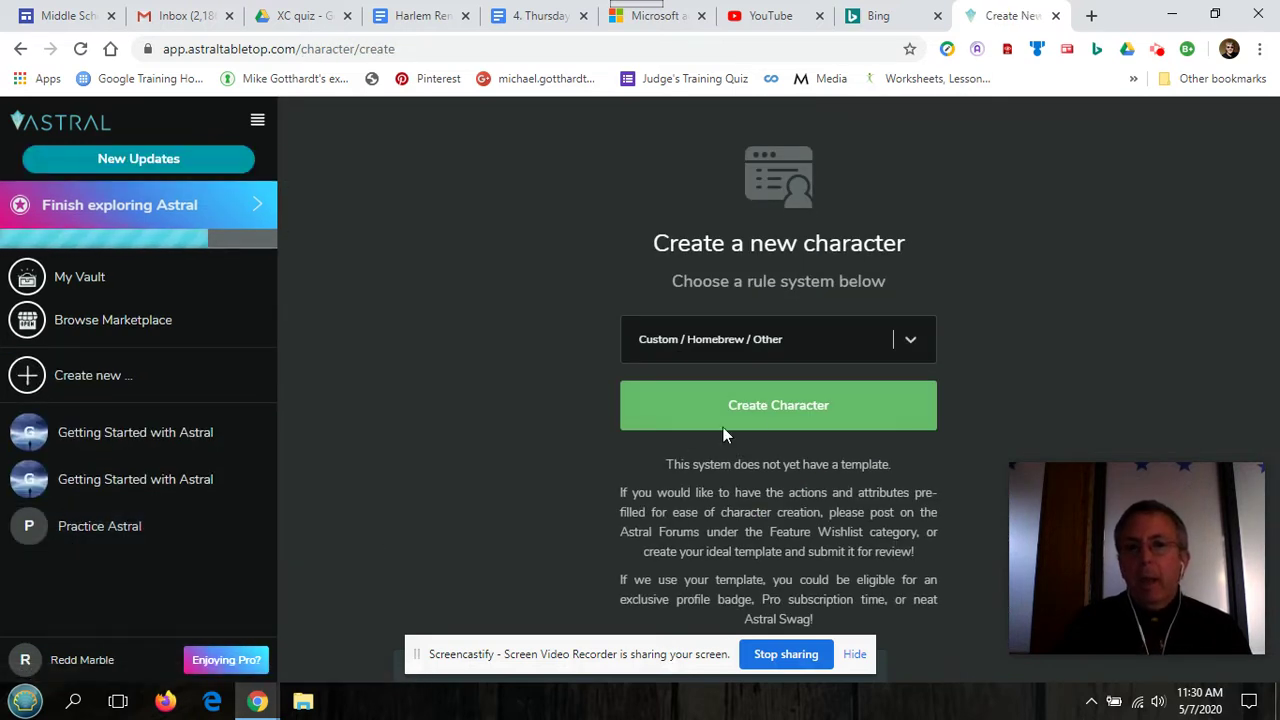
Step: Choose Custom / Homebrew / Other as the rule system and create the character
left_click(914, 345)
scroll(872, 470, "down", 1)
scroll(872, 470, "down", 5)
scroll(872, 470, "down", 2)
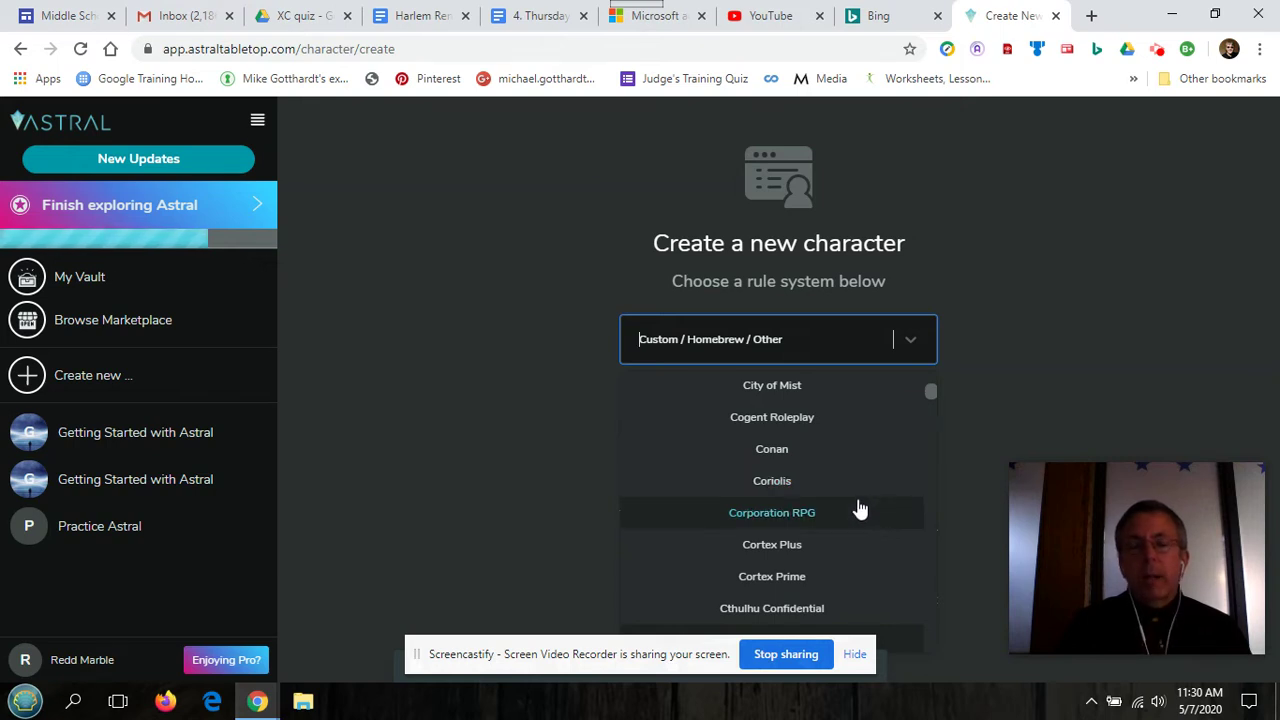
scroll(860, 510, "down", 2)
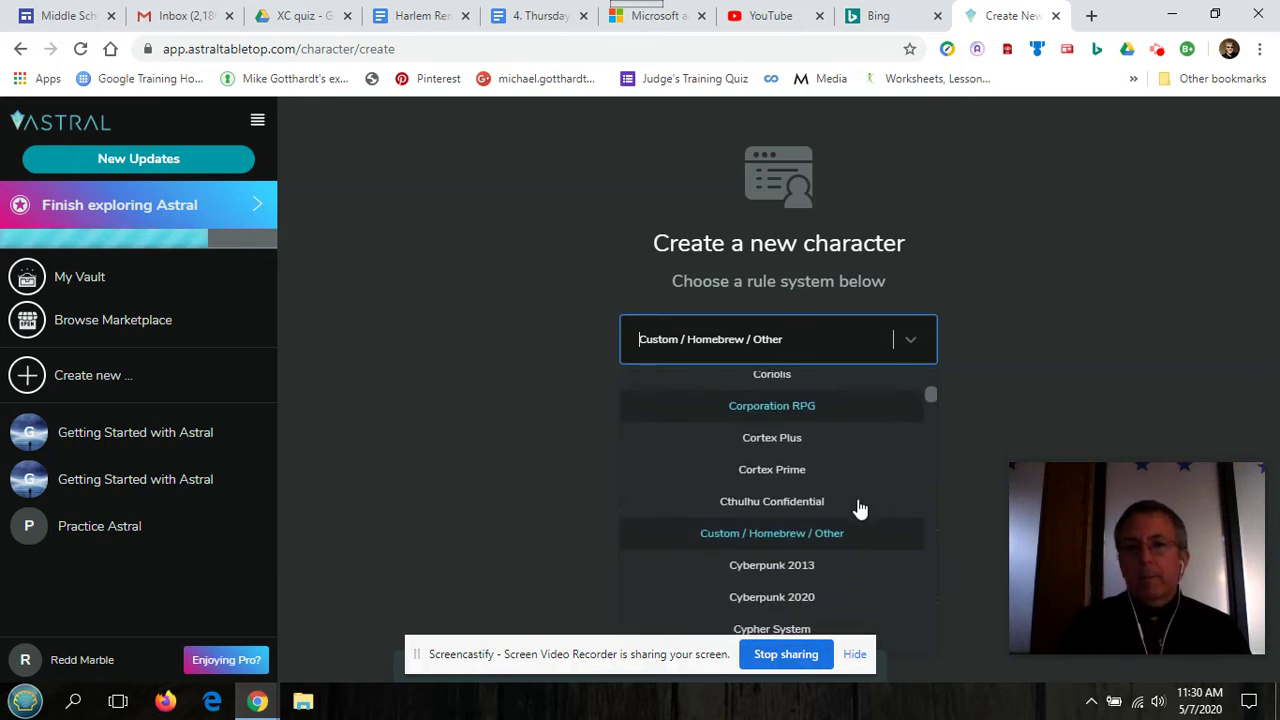
scroll(858, 505, "down", 1)
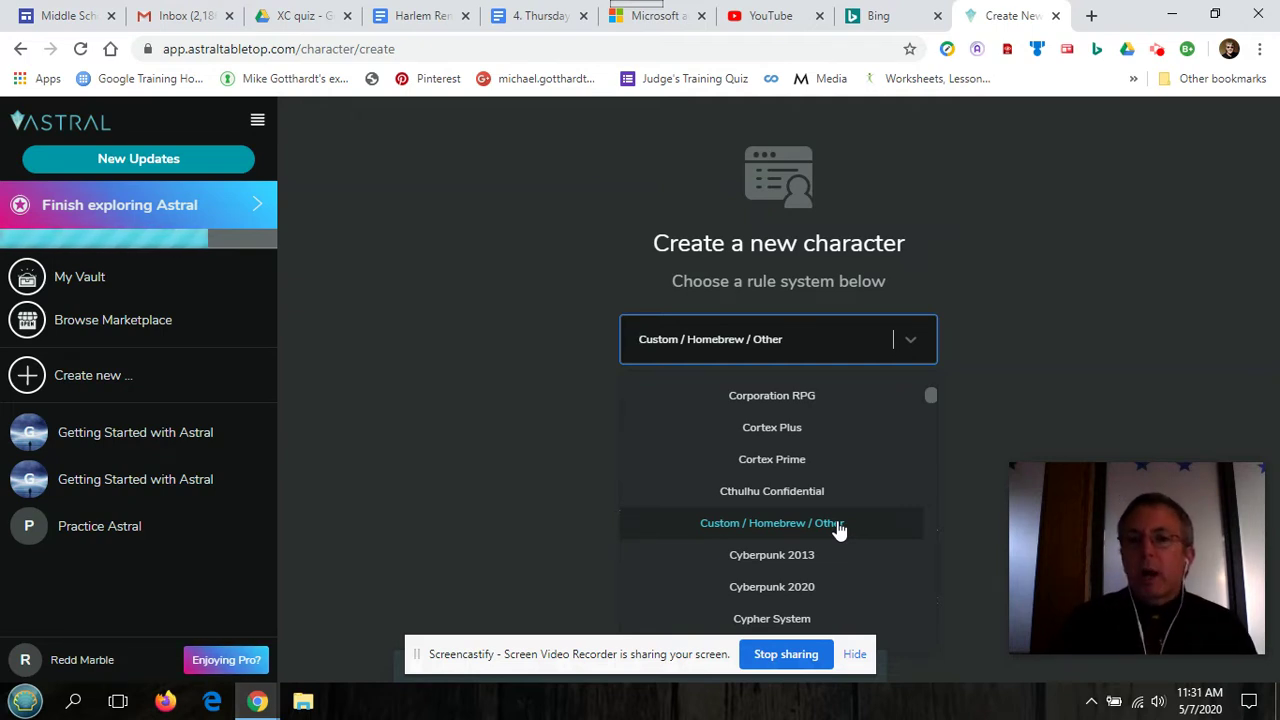
left_click(838, 528)
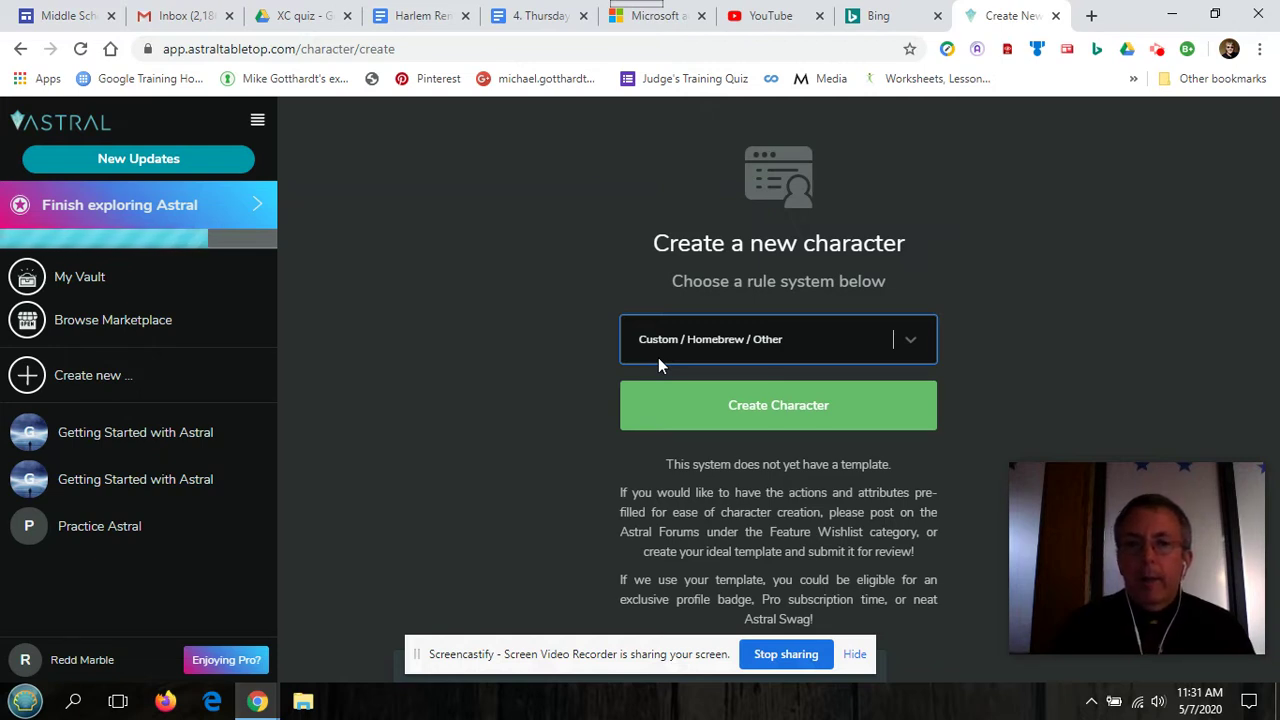
left_click(775, 420)
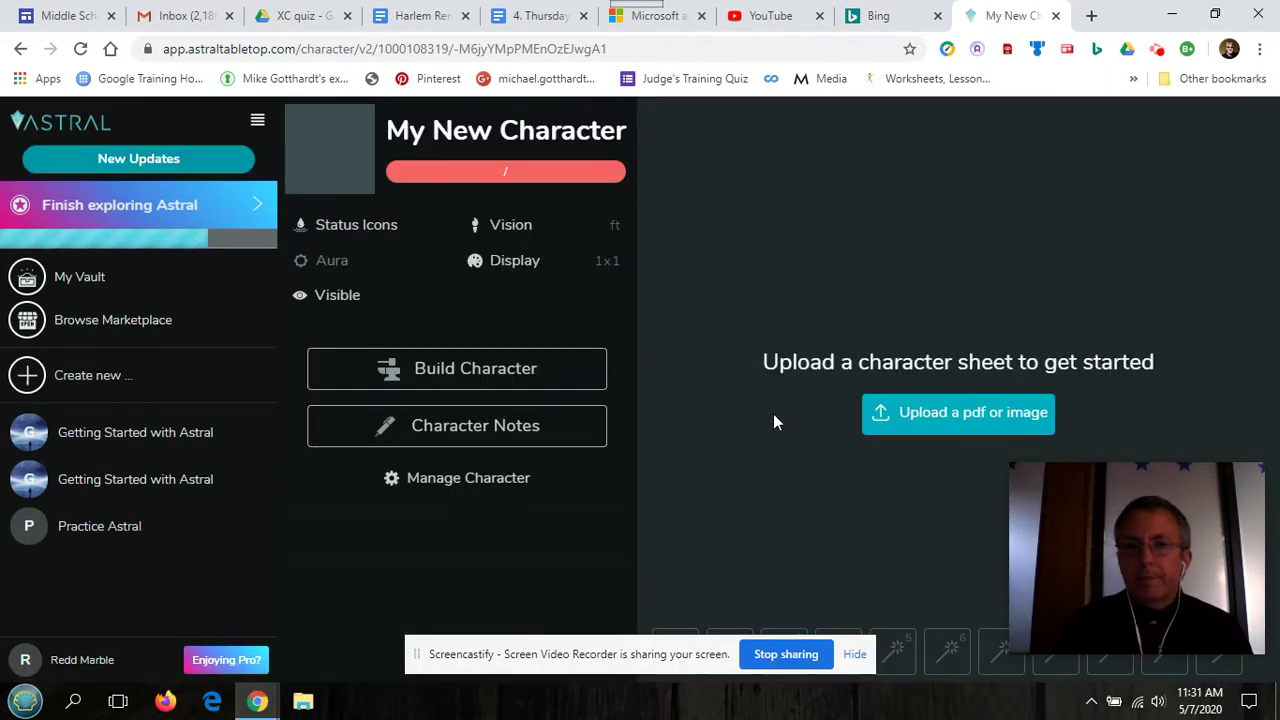
Step: Upload the Game Club Blank PDF from the AGC folder as the character sheet
left_click(922, 415)
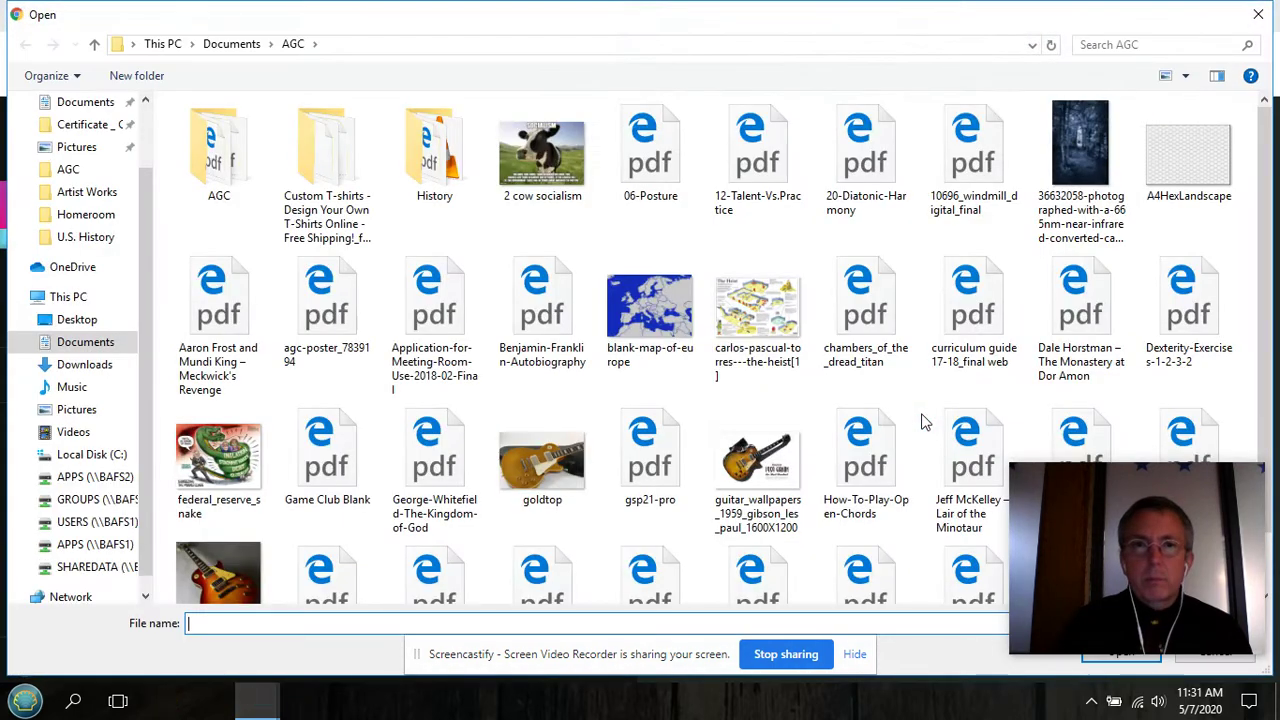
left_click(342, 462)
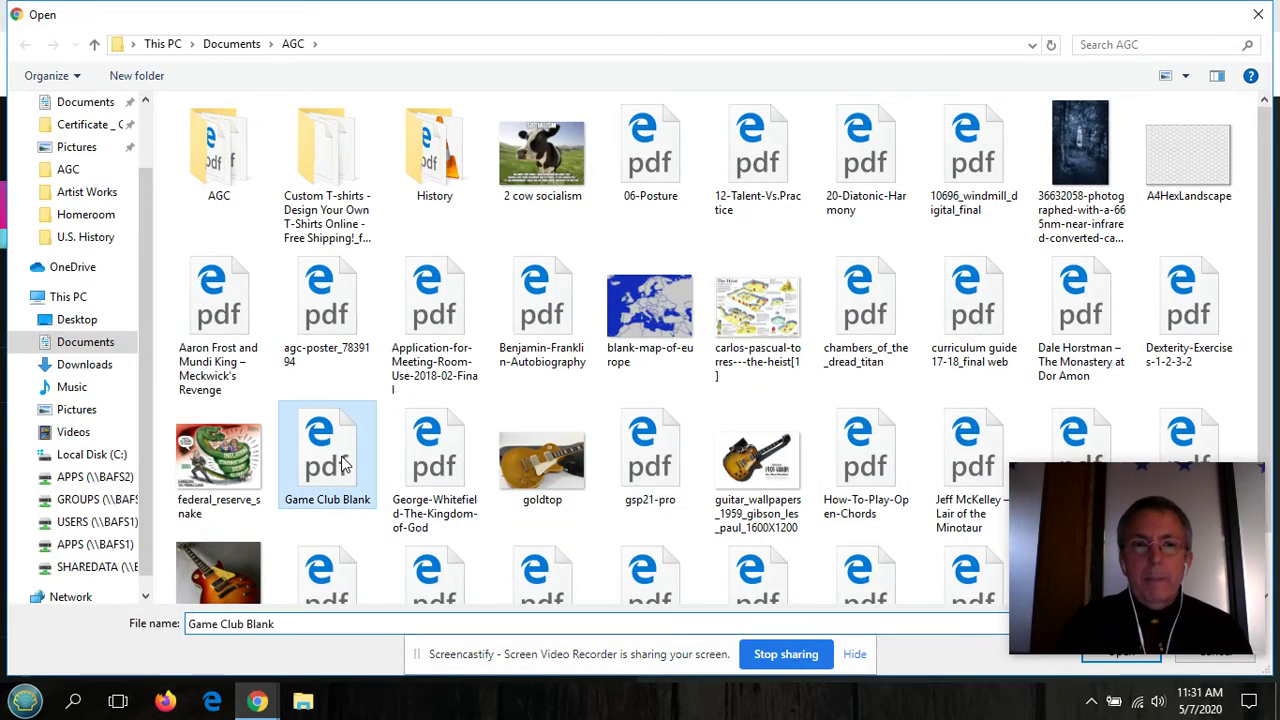
double_click(342, 462)
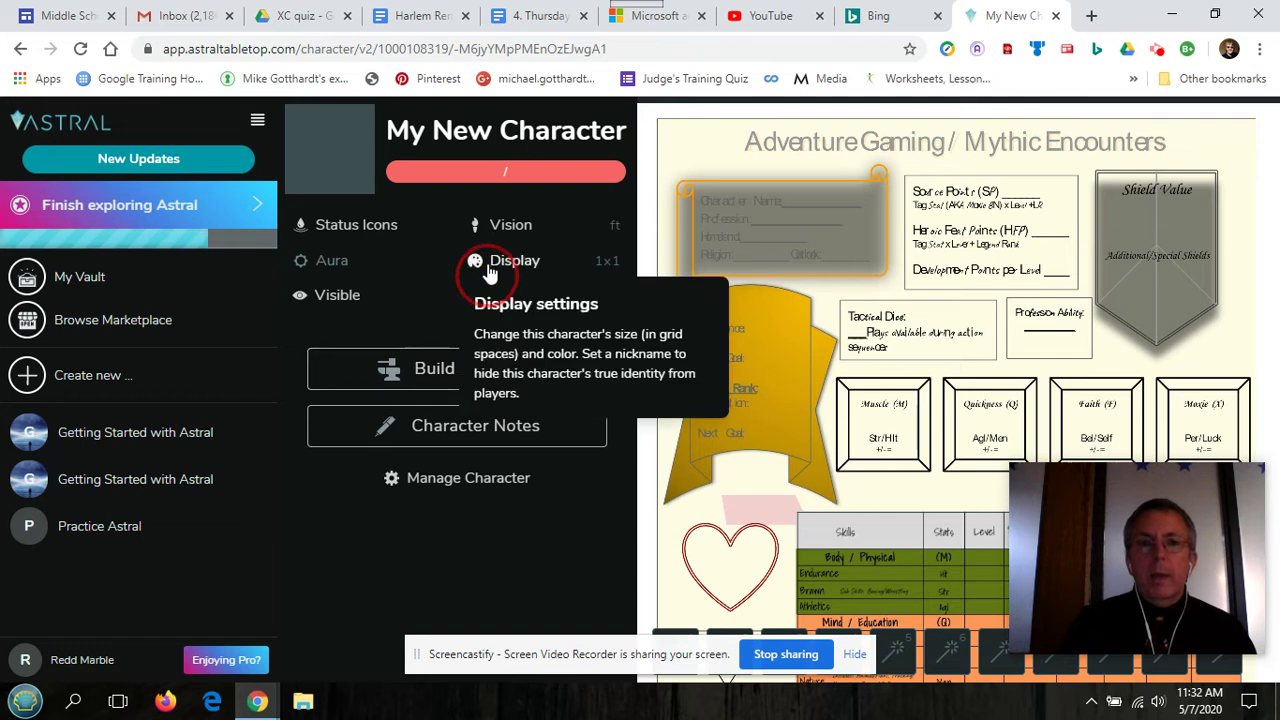
Step: Review the description of the vision setting and look through the assignable status icons
mouse_move(494, 228)
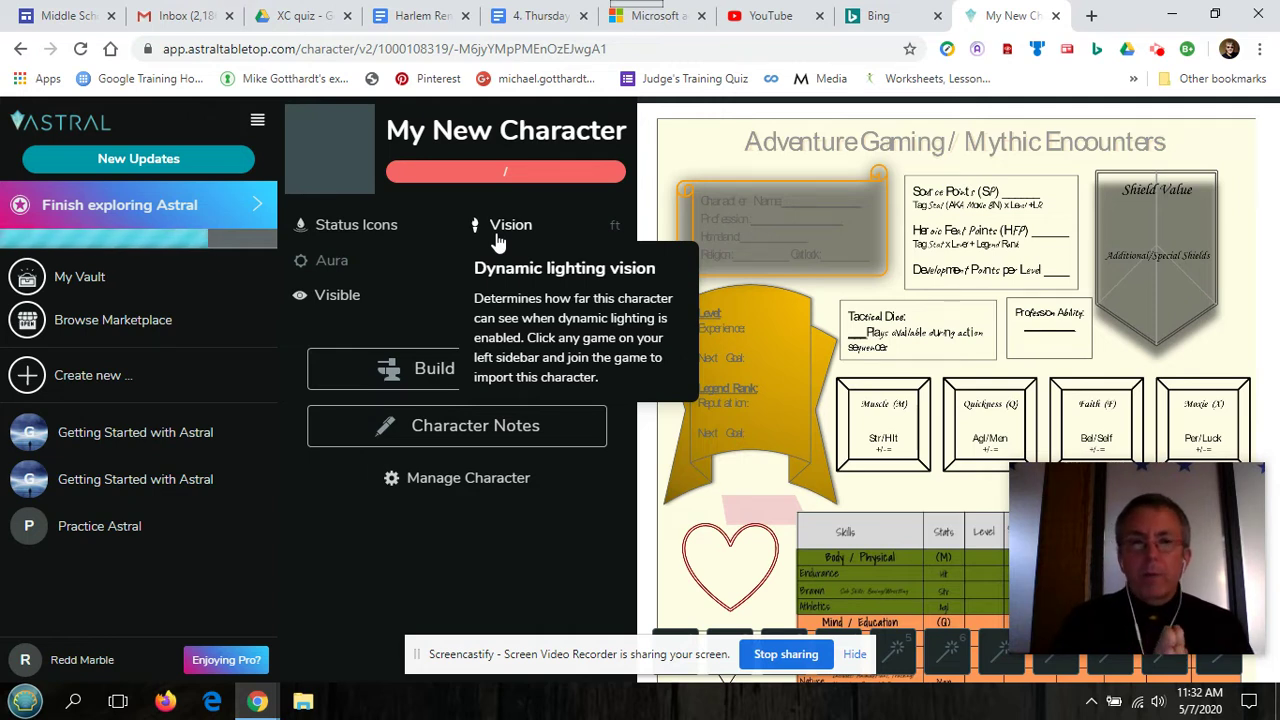
left_click(392, 243)
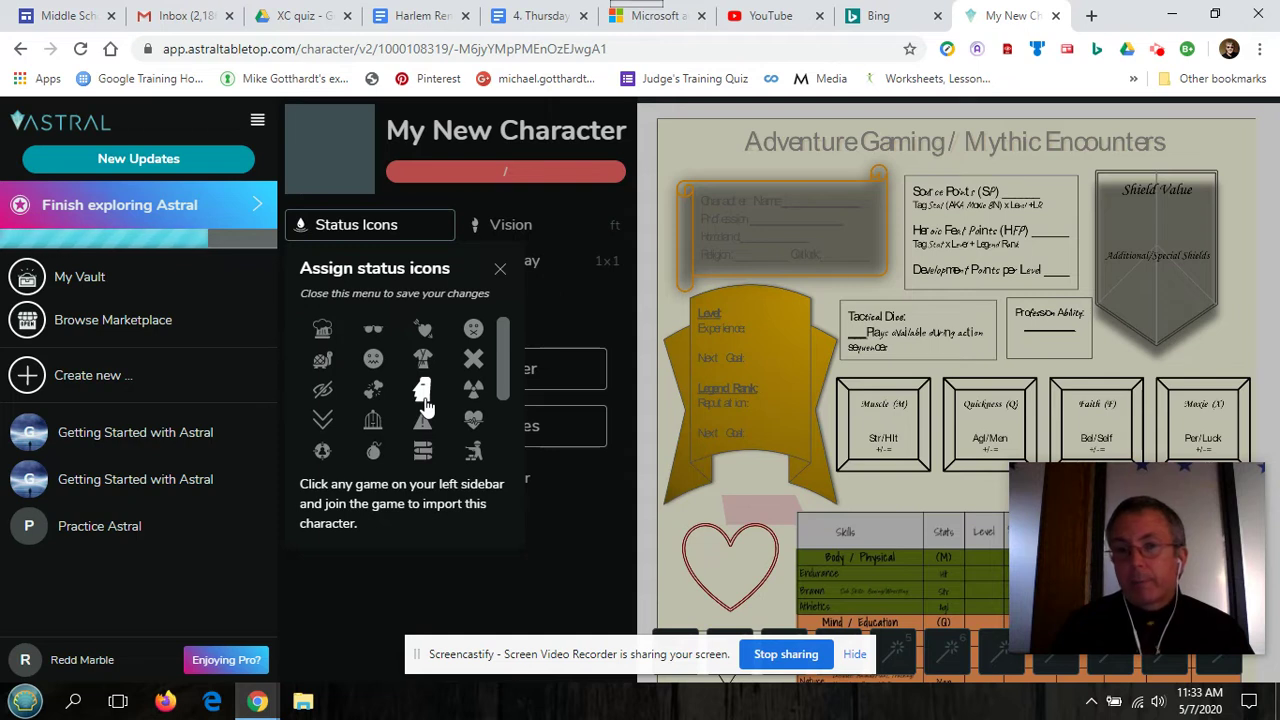
left_click(370, 392)
left_click_drag(500, 376, 499, 443)
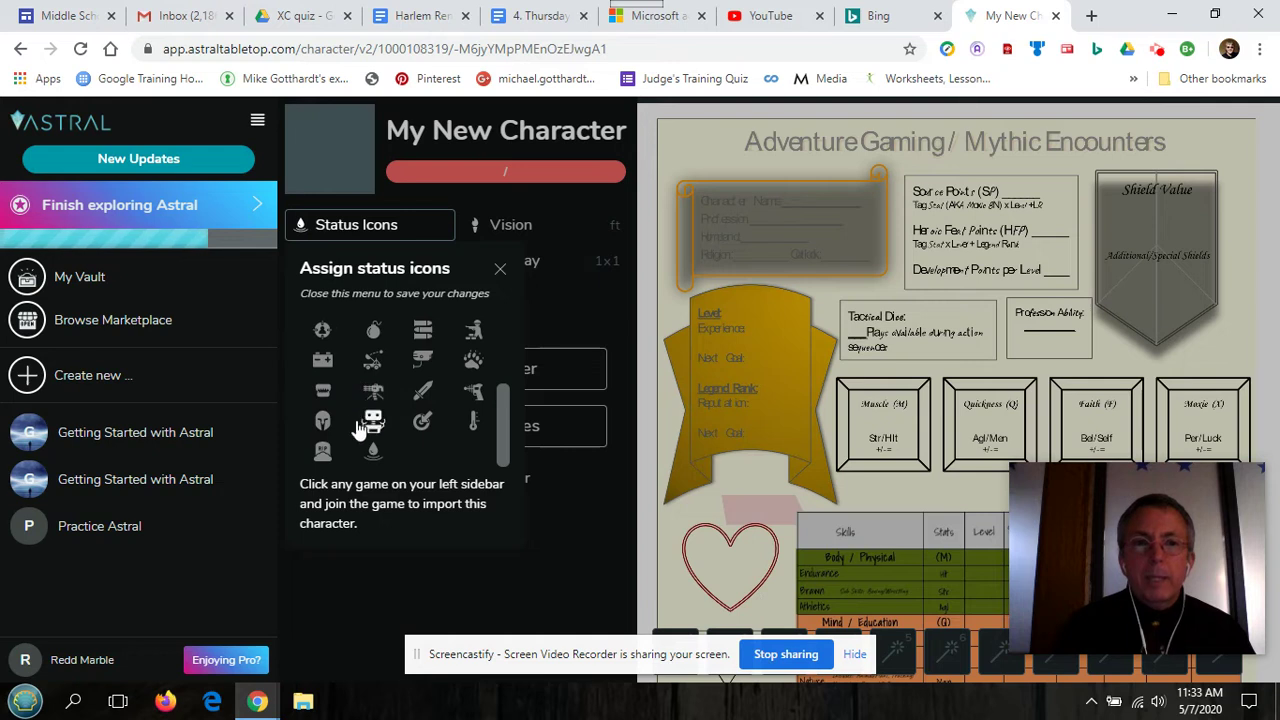
left_click(574, 317)
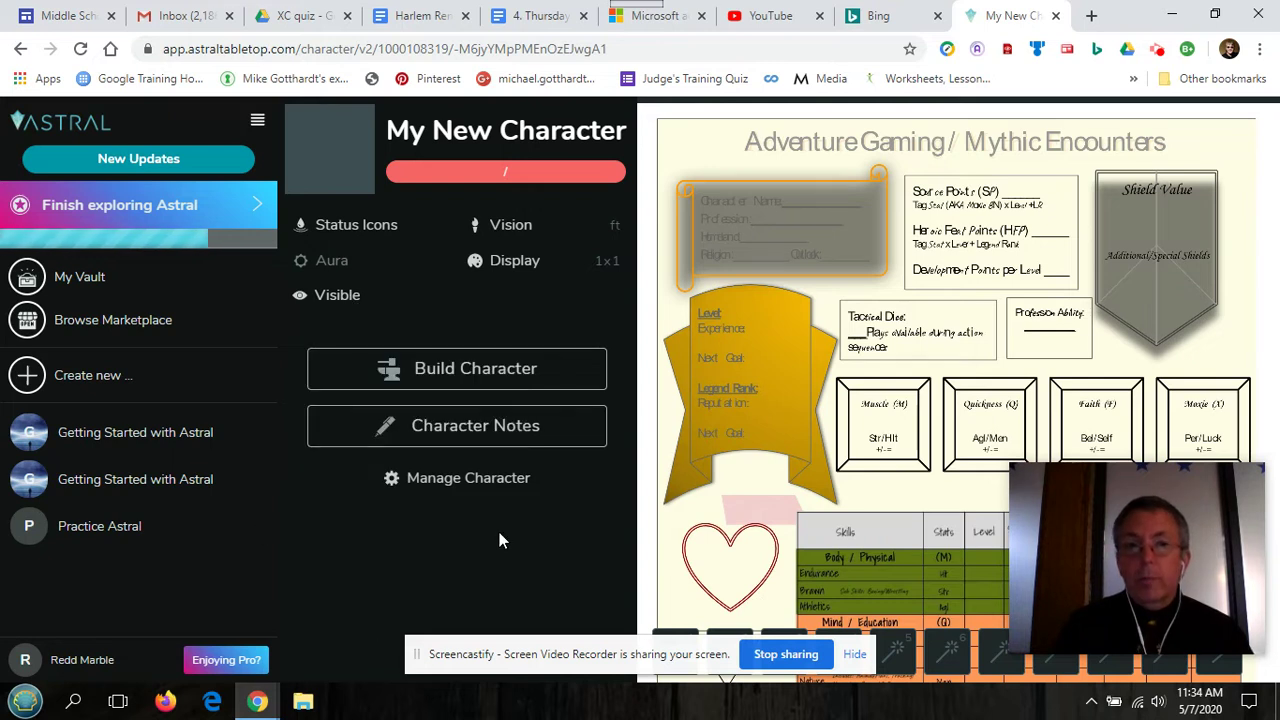
Step: Enter character building and open the Token Essentials - Wee Folk asset pack for the character's portrait
left_click(453, 382)
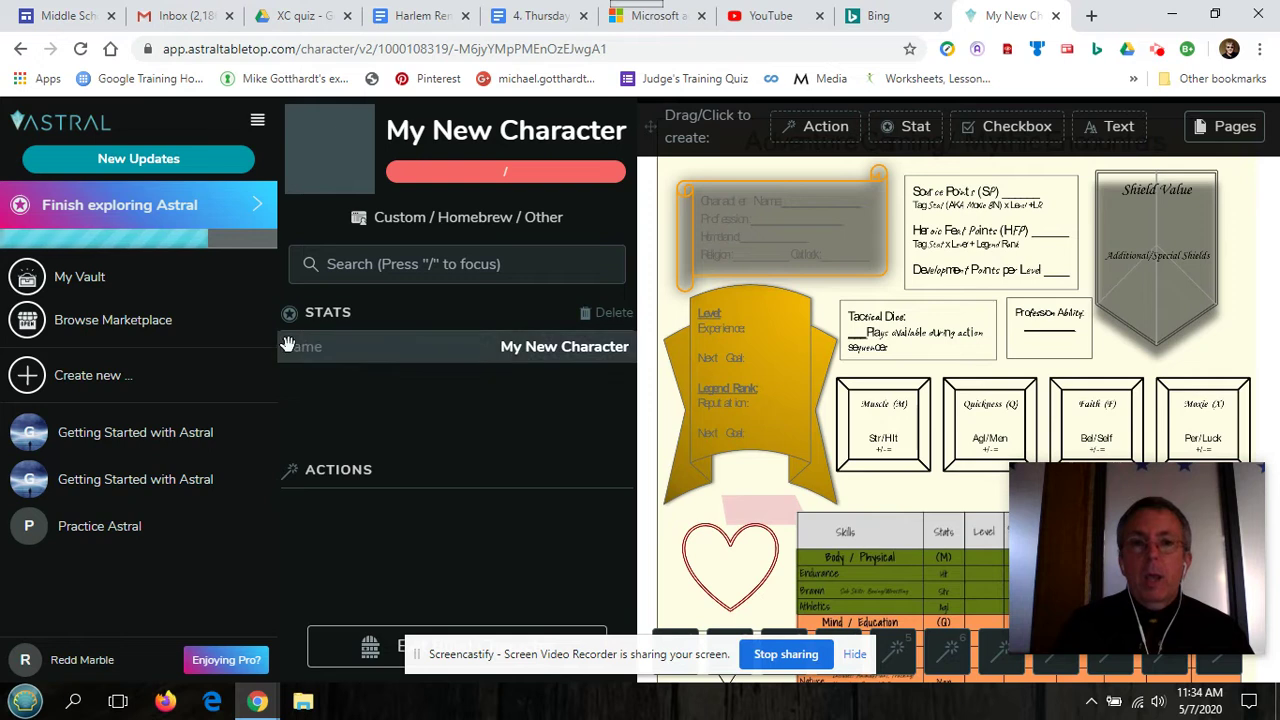
left_click(322, 347)
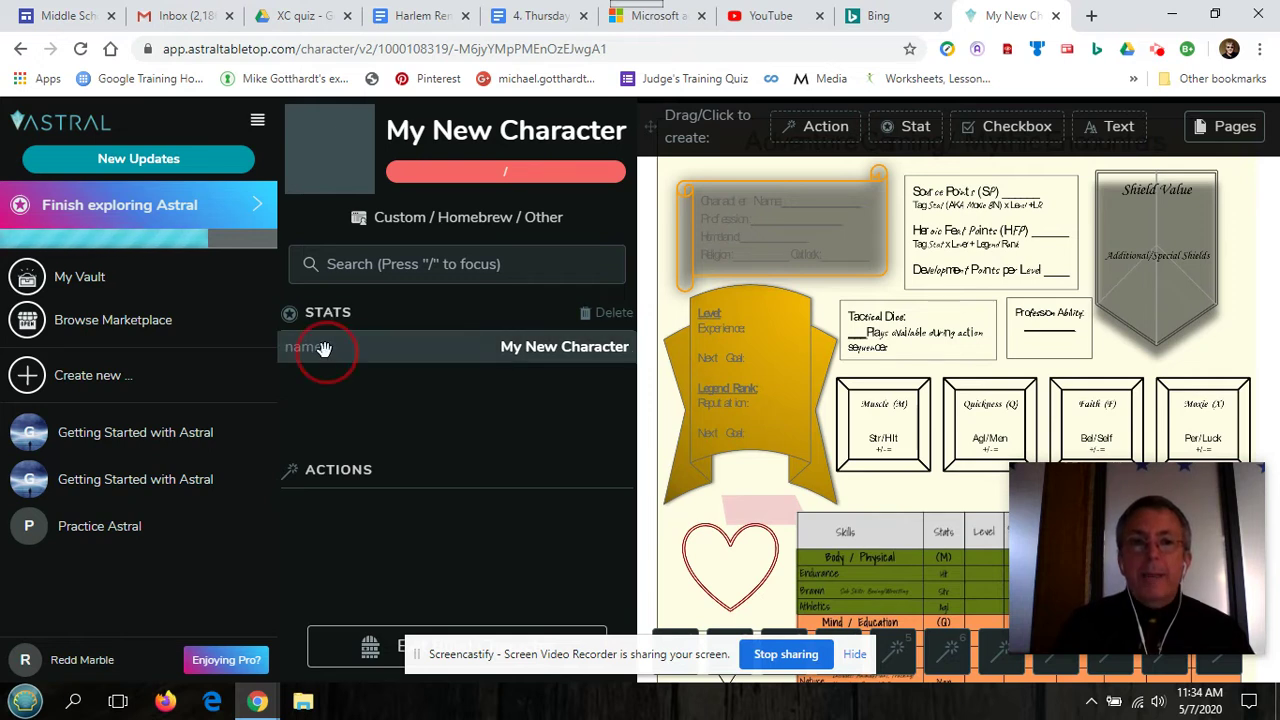
left_click(335, 148)
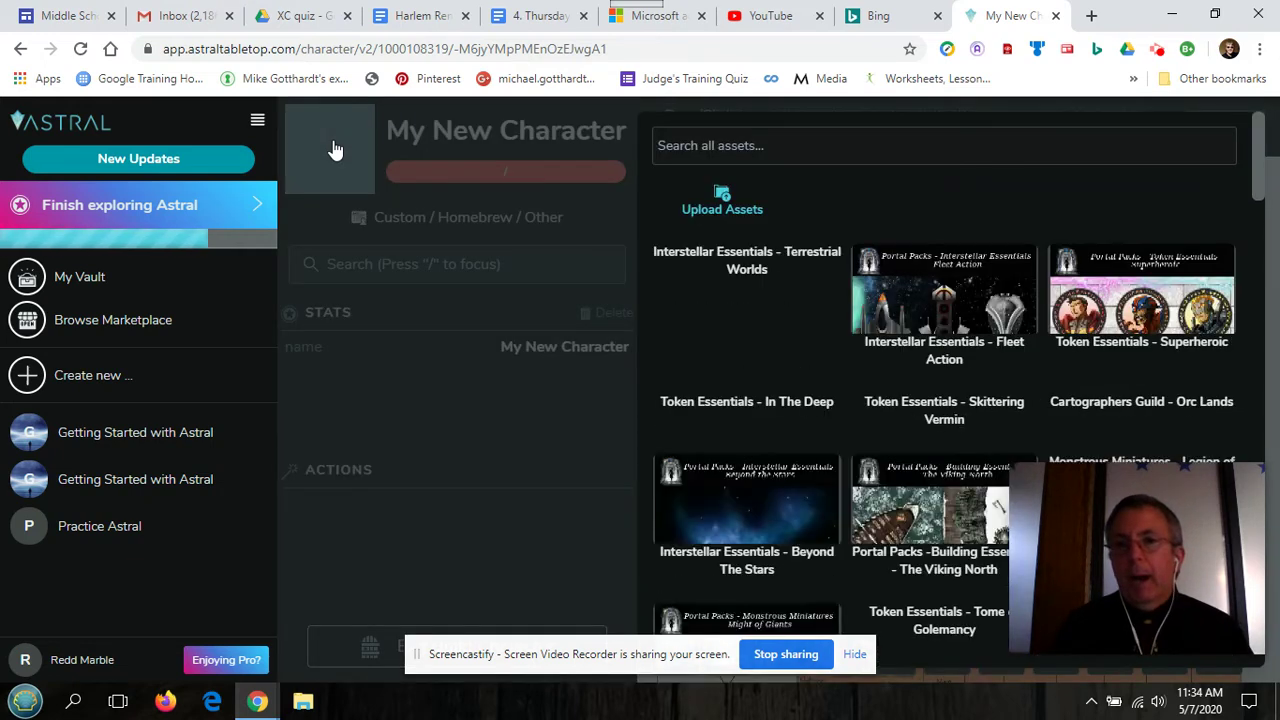
left_click(1258, 166)
left_click_drag(1258, 166, 1258, 200)
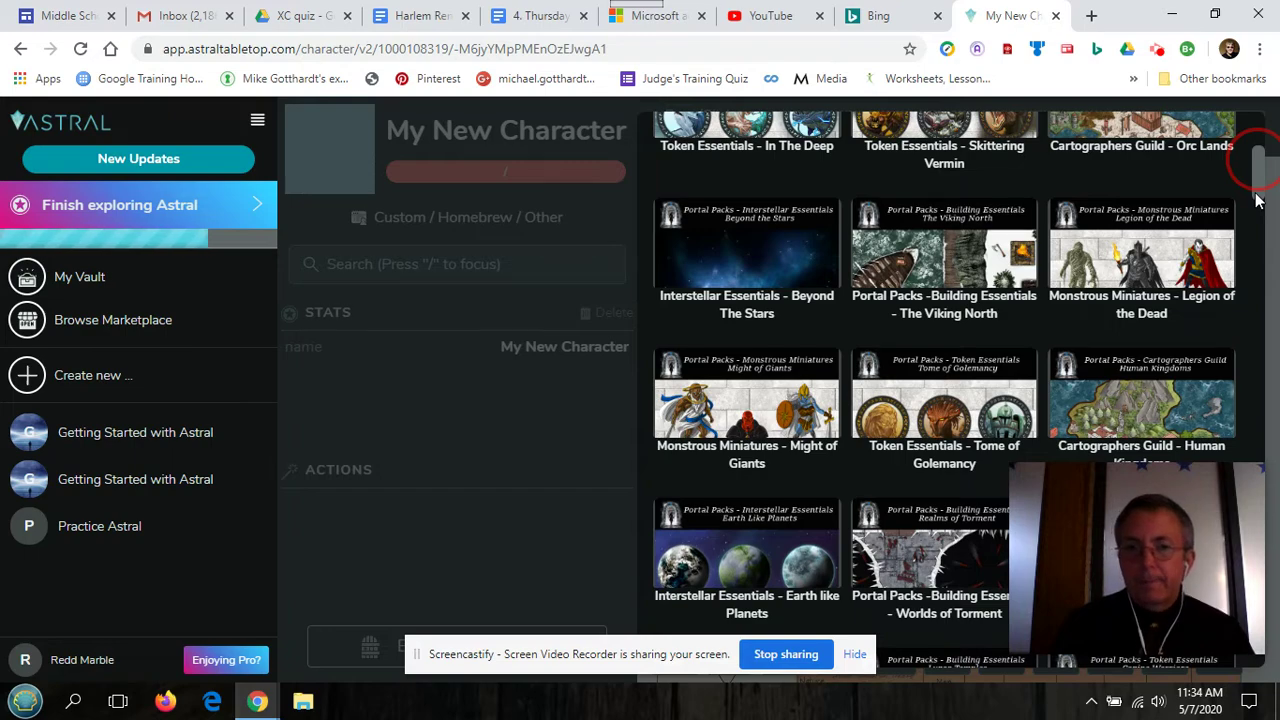
left_click_drag(1258, 200, 1238, 440)
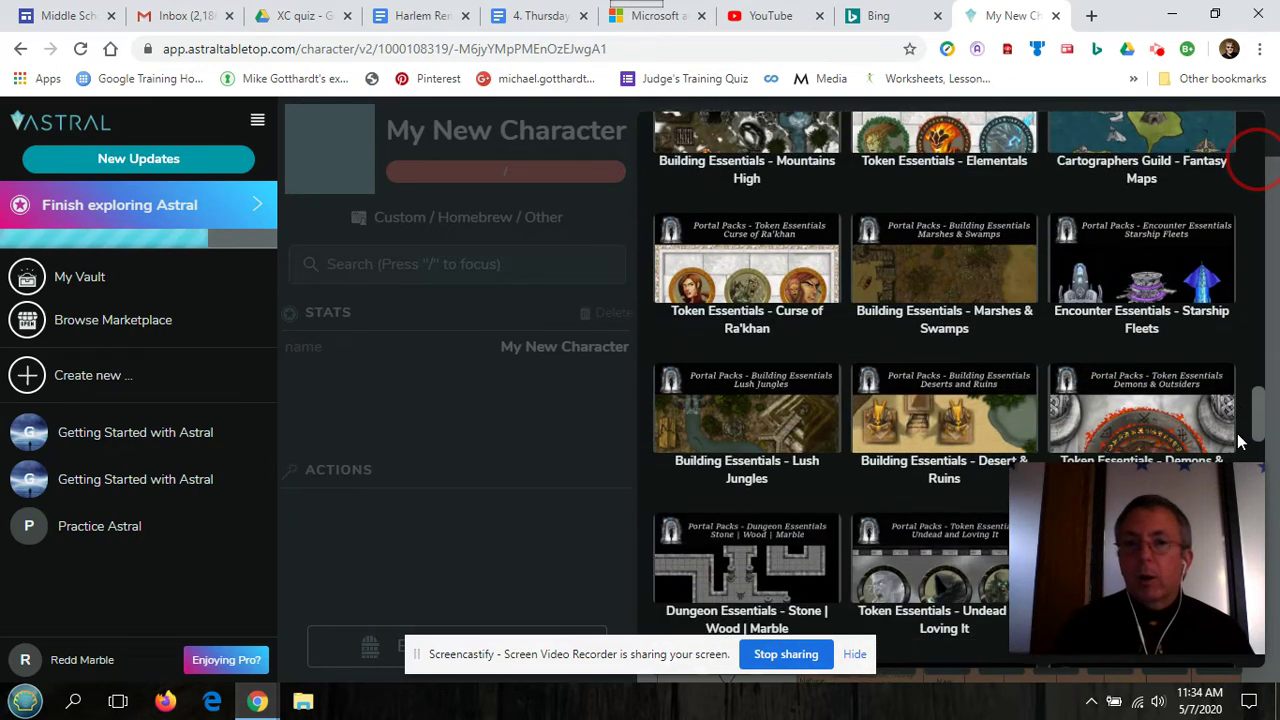
left_click_drag(1240, 441, 1245, 556)
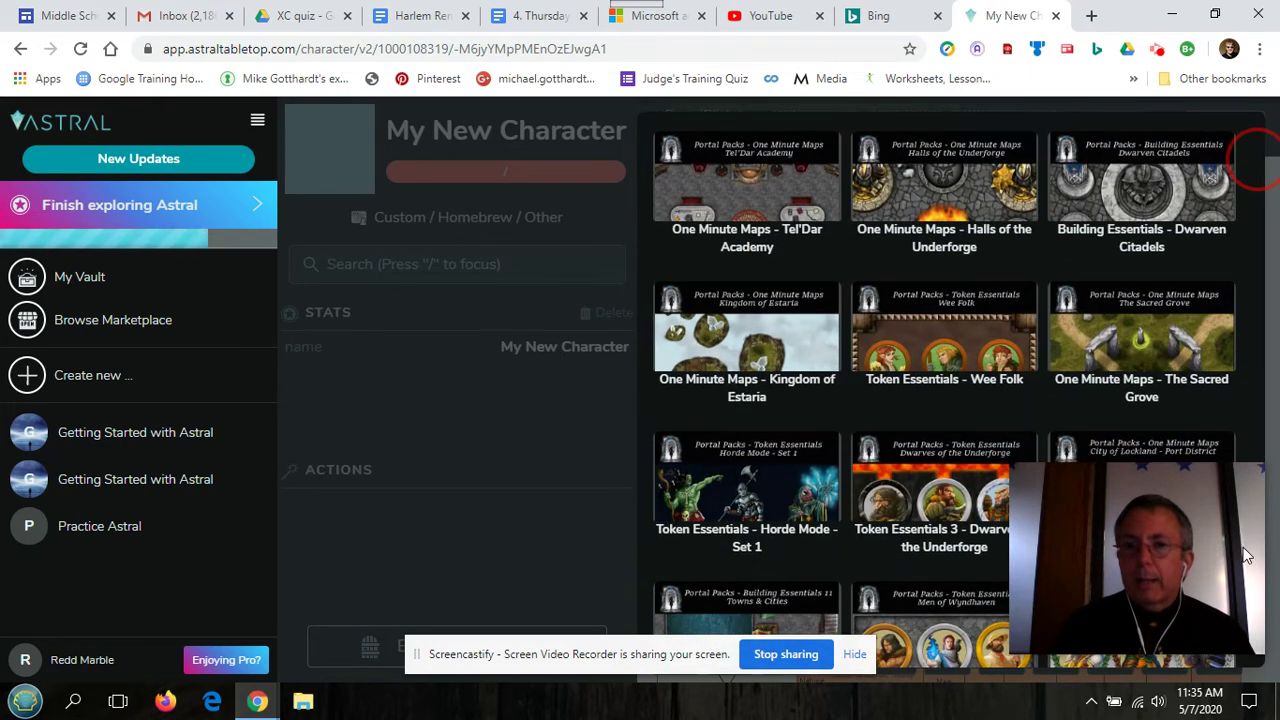
left_click(958, 358)
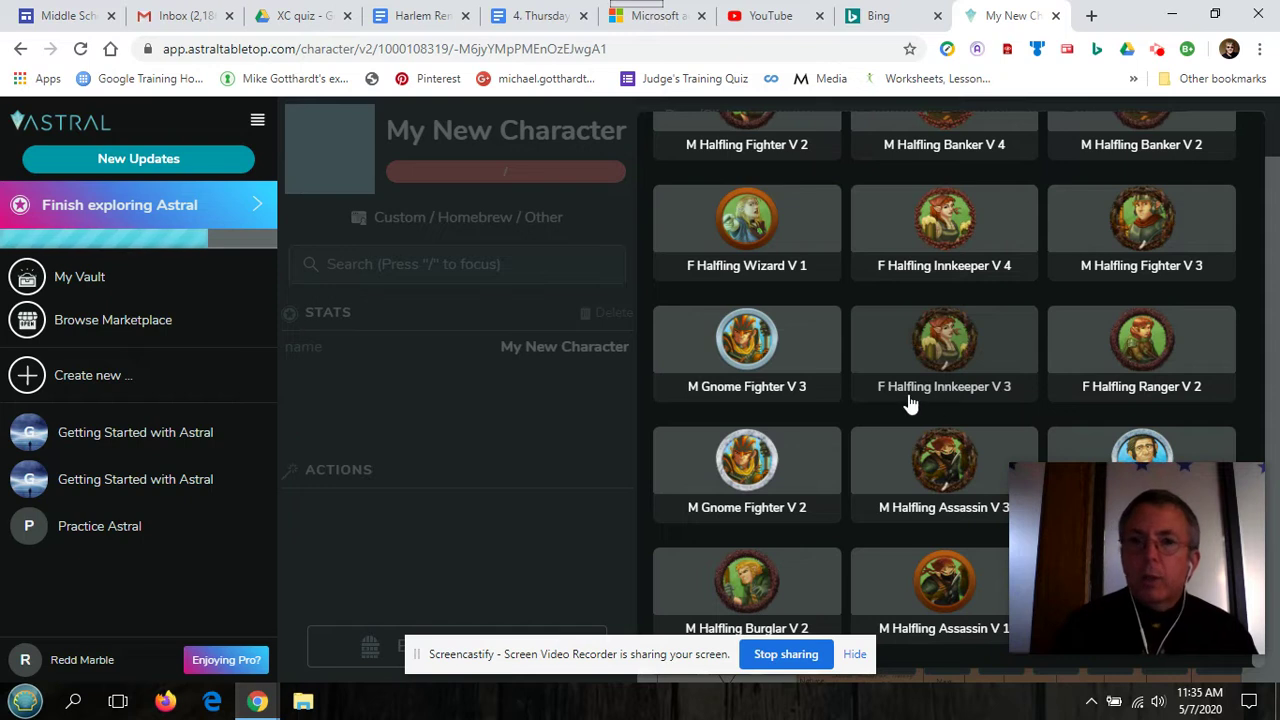
Step: Set the character's portrait to the M Halfling Assassin V 3 token
scroll(900, 409, "up", 1)
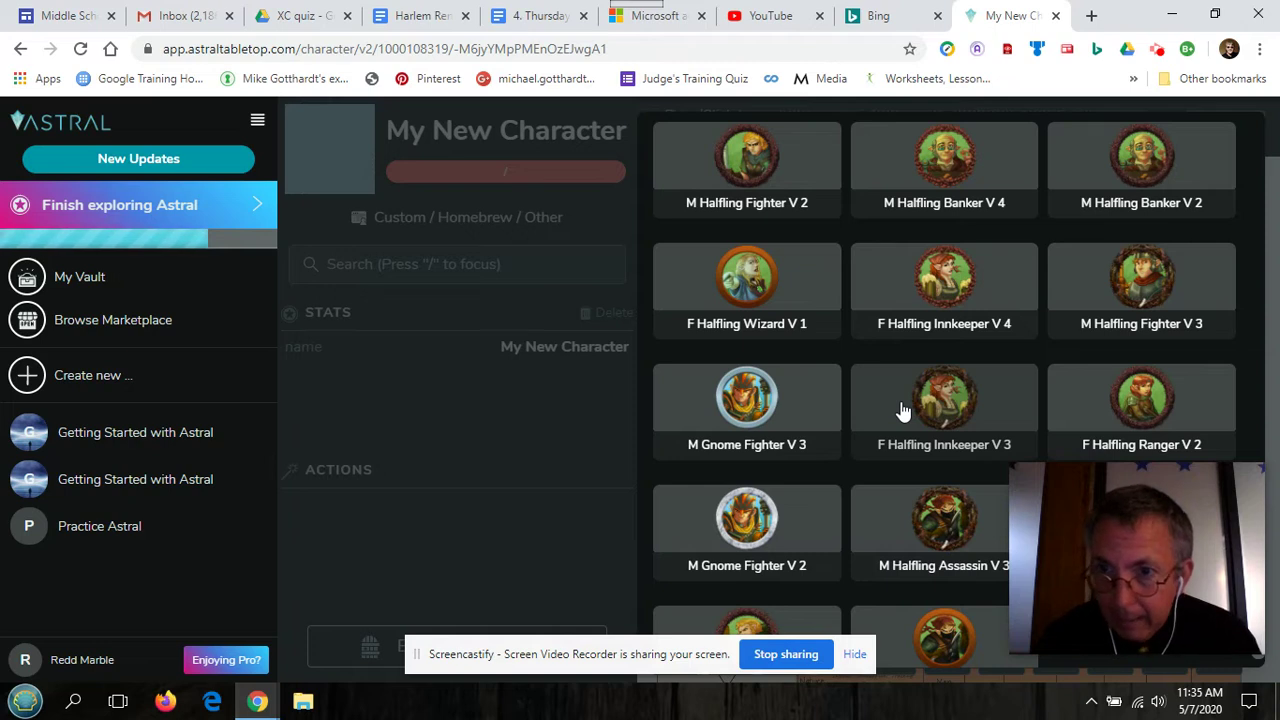
scroll(903, 411, "down", 1)
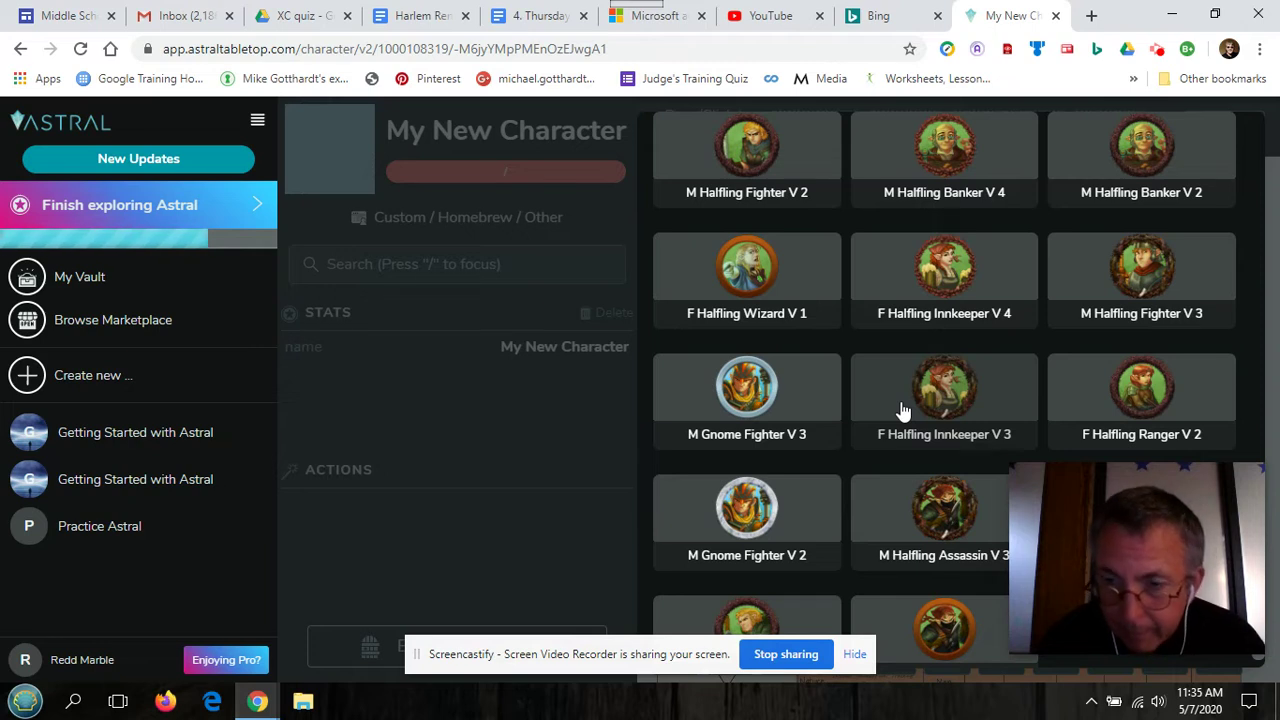
scroll(902, 411, "down", 1)
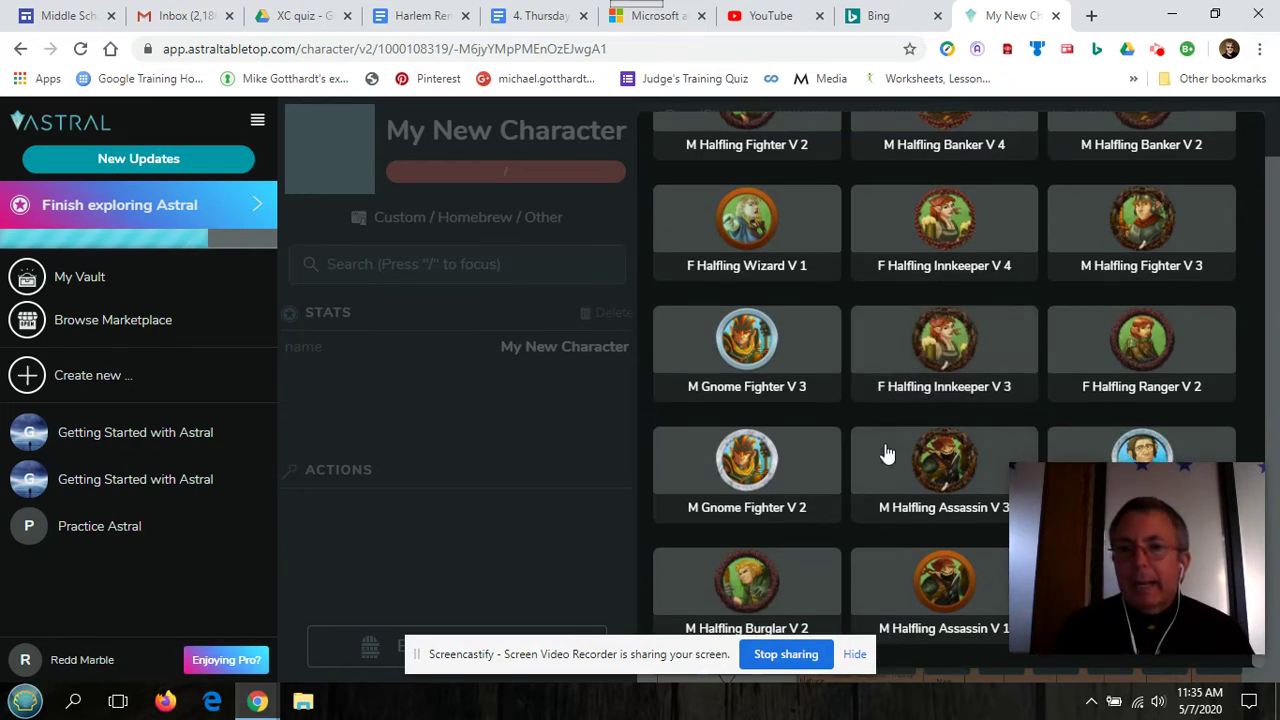
scroll(883, 470, "up", 1)
scroll(881, 470, "down", 1)
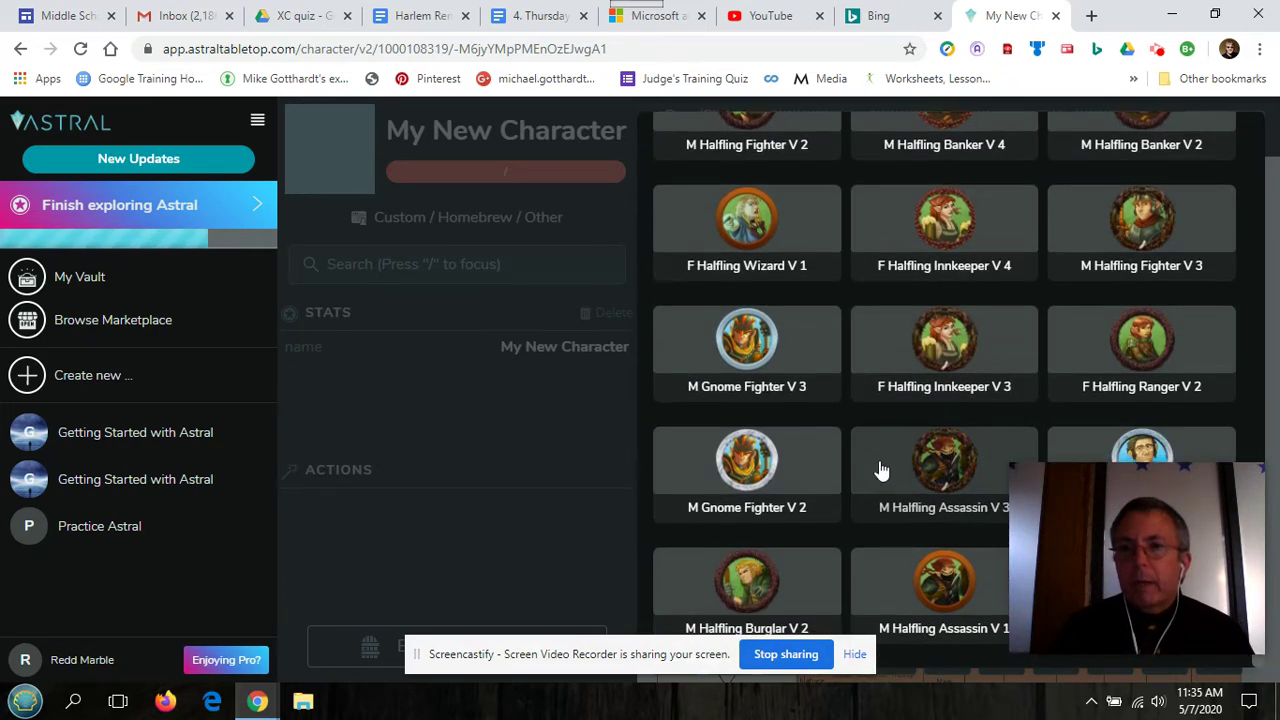
scroll(881, 470, "up", 1)
scroll(885, 472, "down", 1)
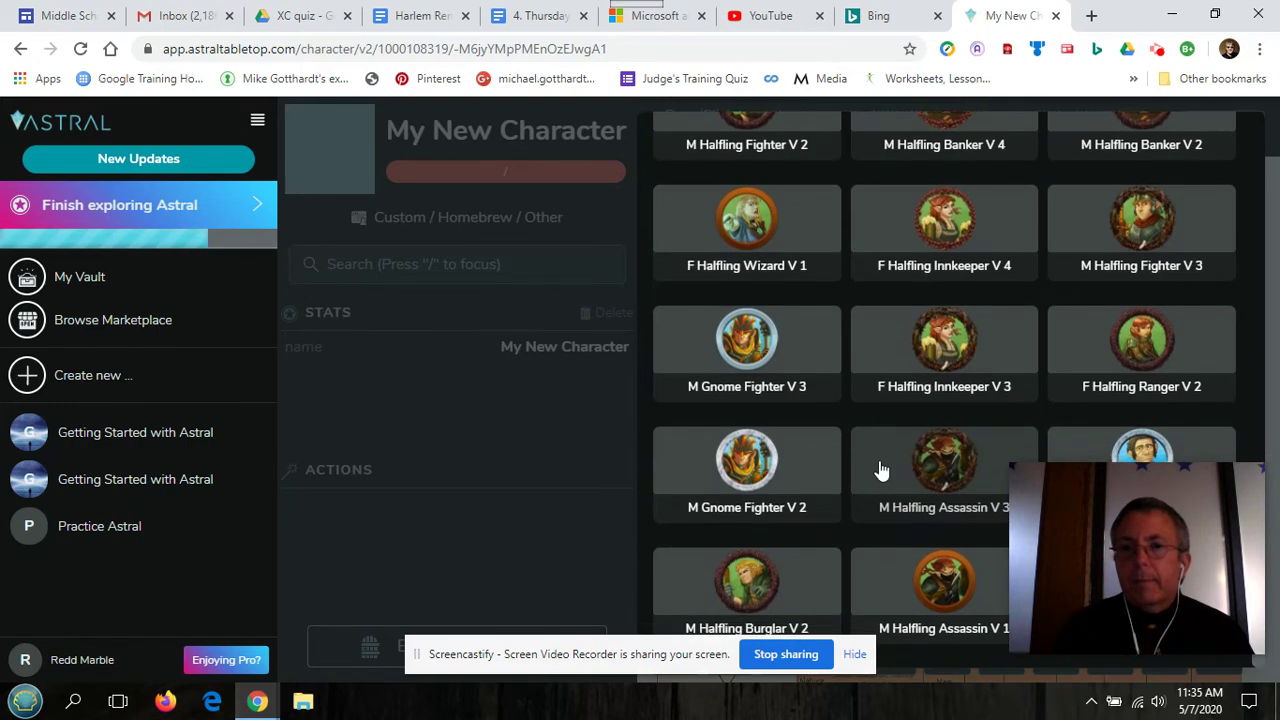
left_click(950, 468)
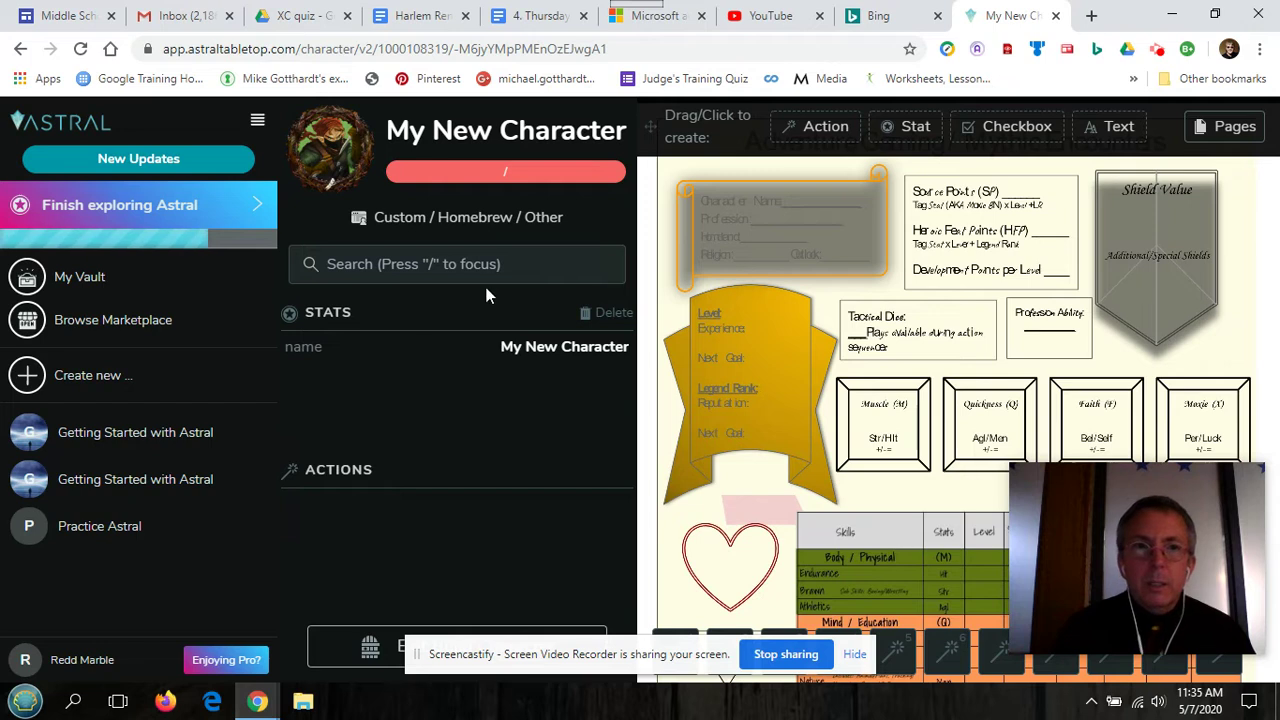
Step: Try to enter the character's first and last name in the two value fields of the bar below the character title
left_click(463, 167)
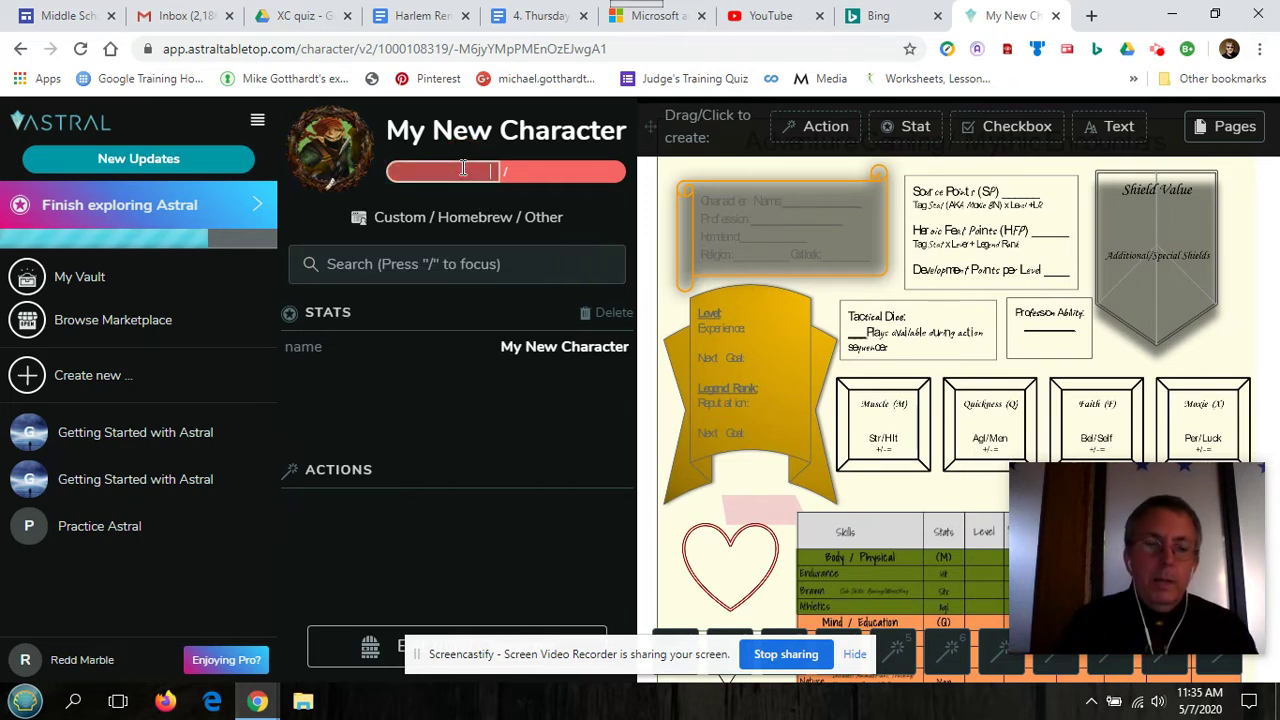
type("Pedro")
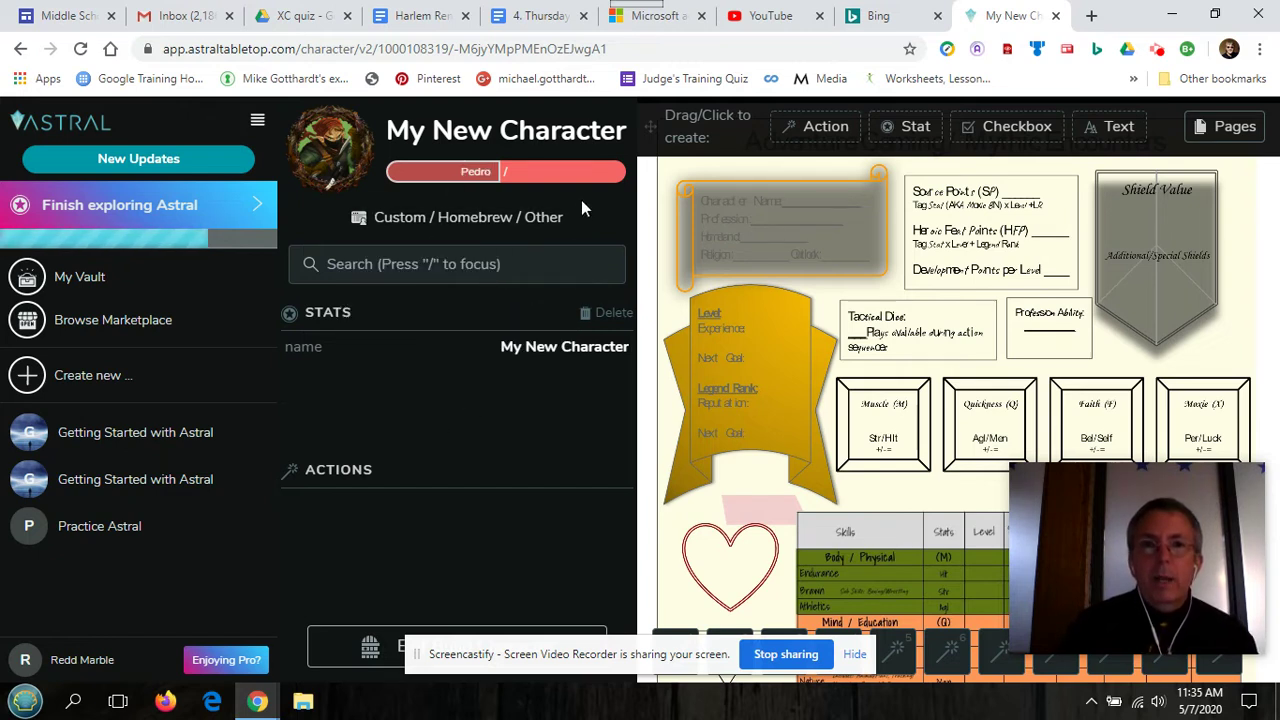
left_click(570, 173)
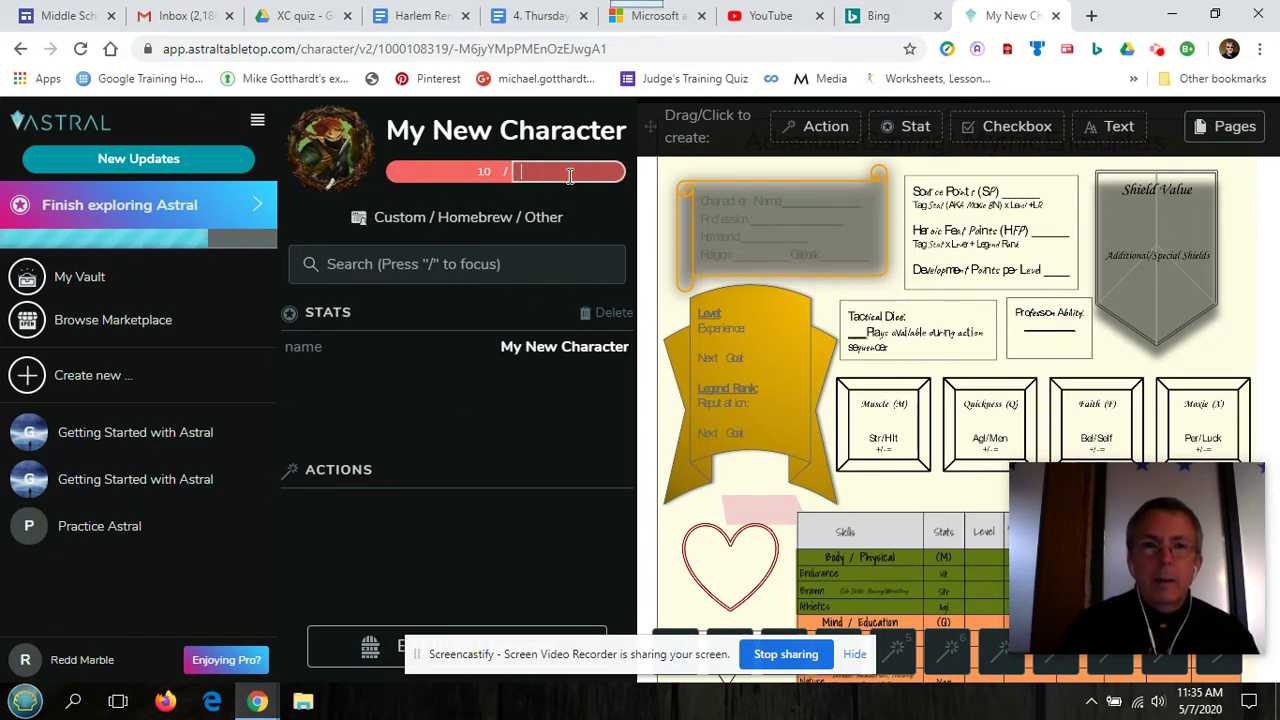
type("Ling")
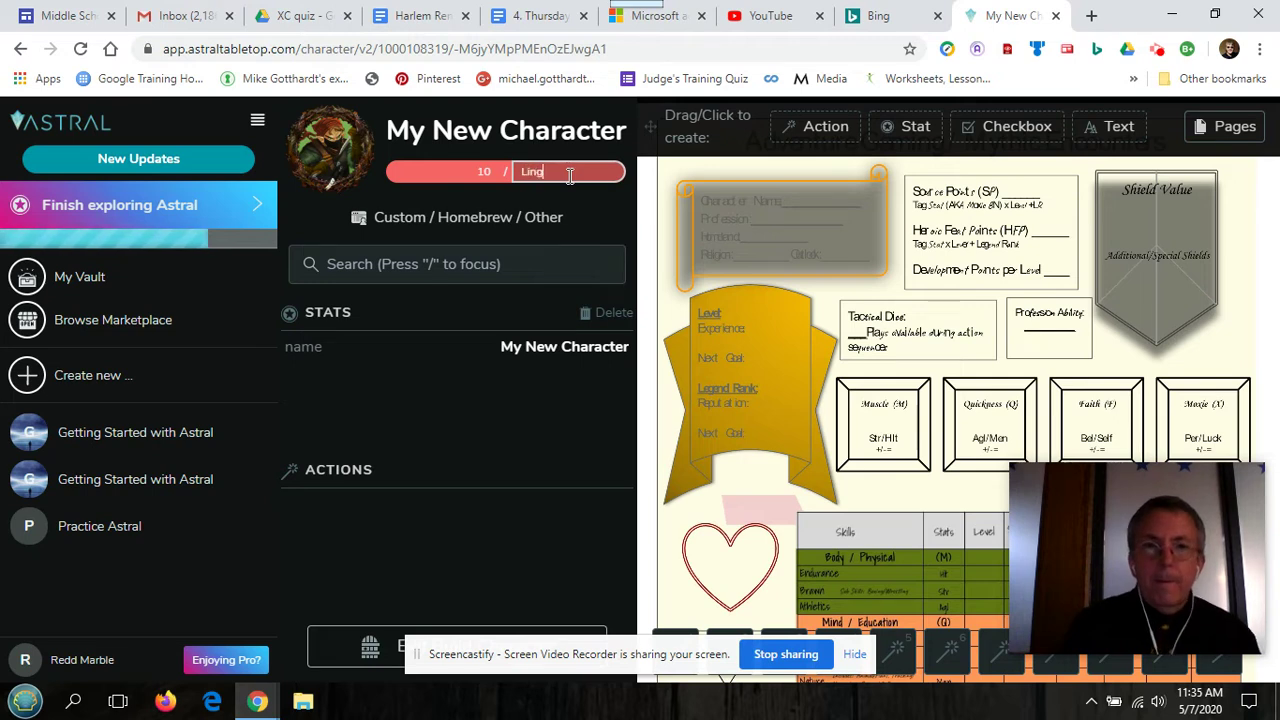
left_click(429, 448)
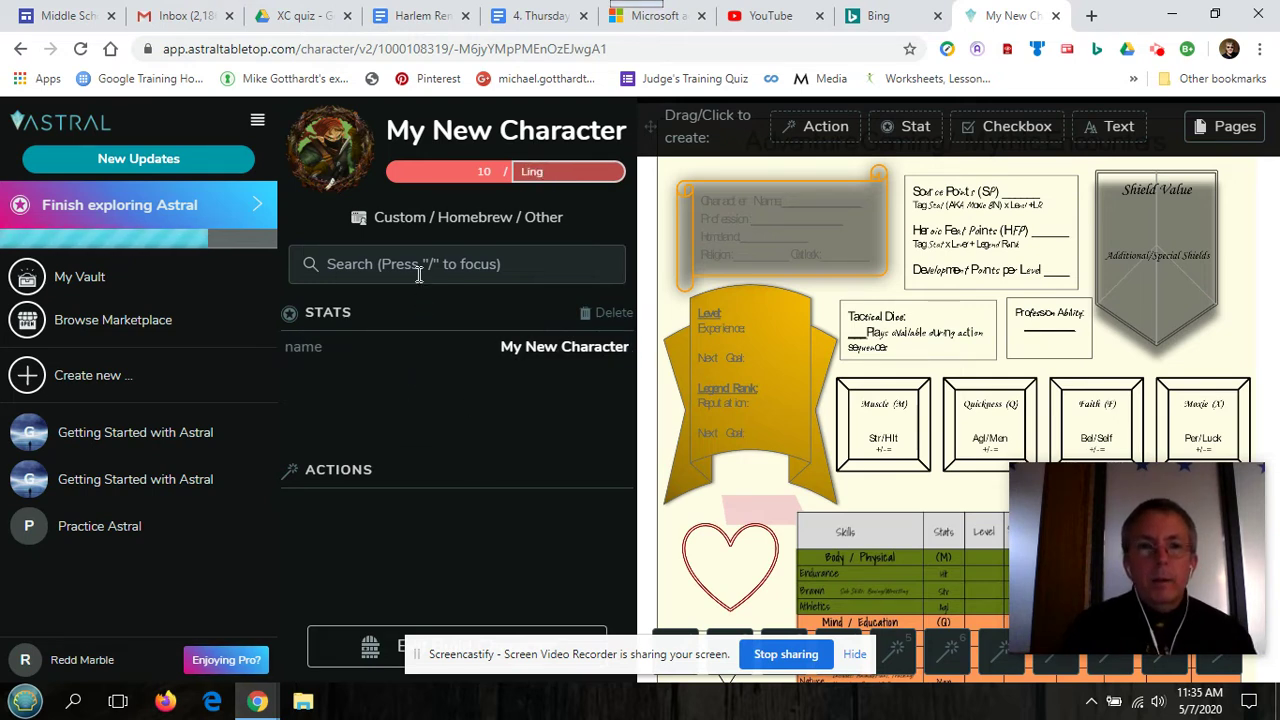
left_click(402, 318)
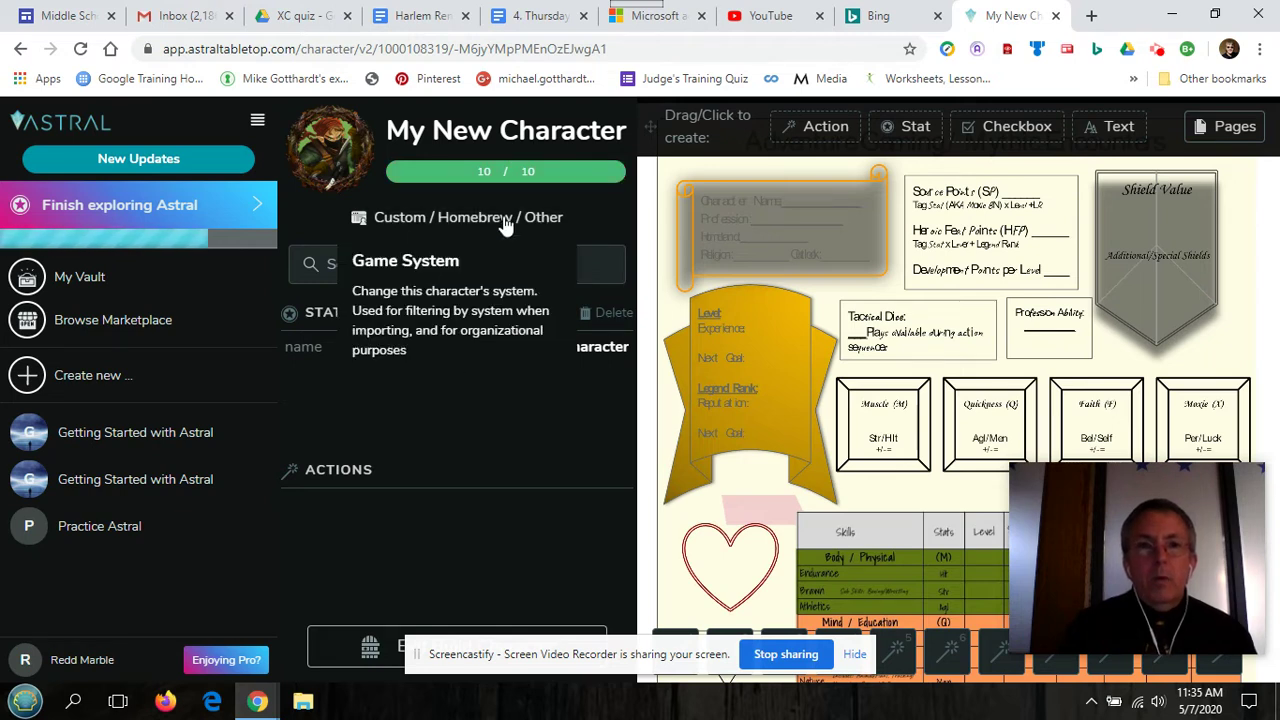
Step: Set the value of the name stat to Muscle
left_click(484, 170)
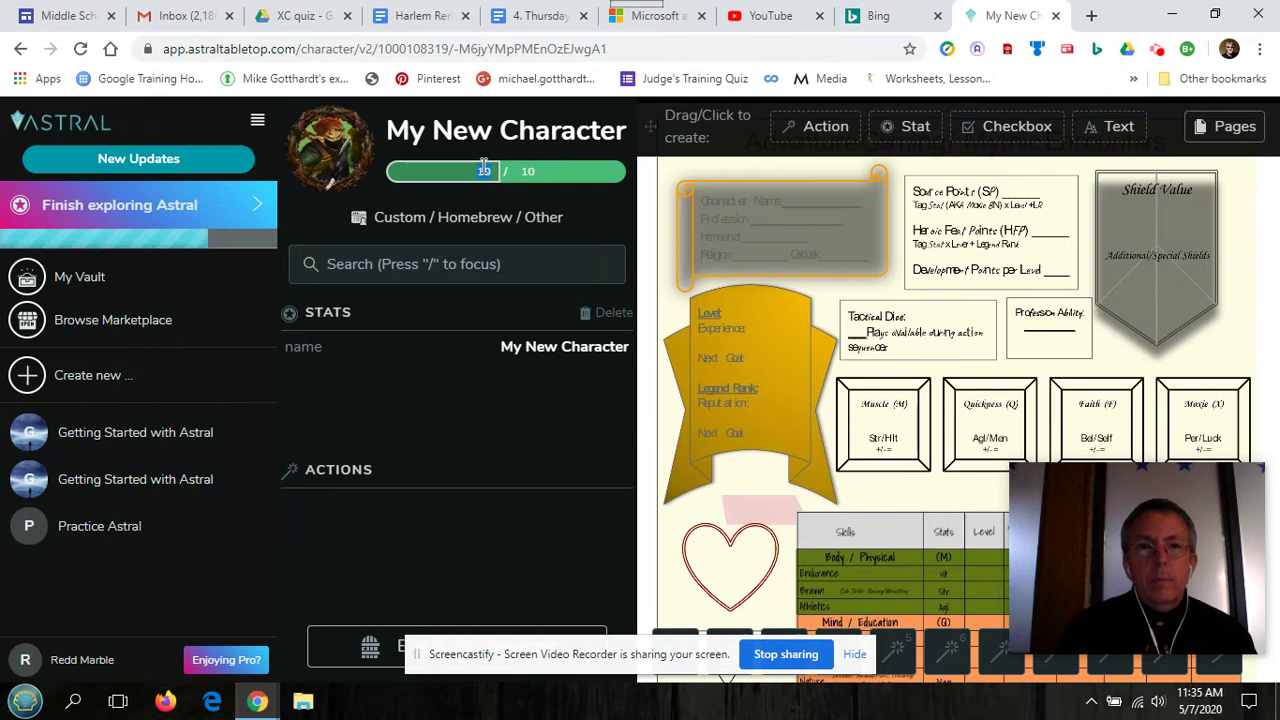
left_click(481, 264)
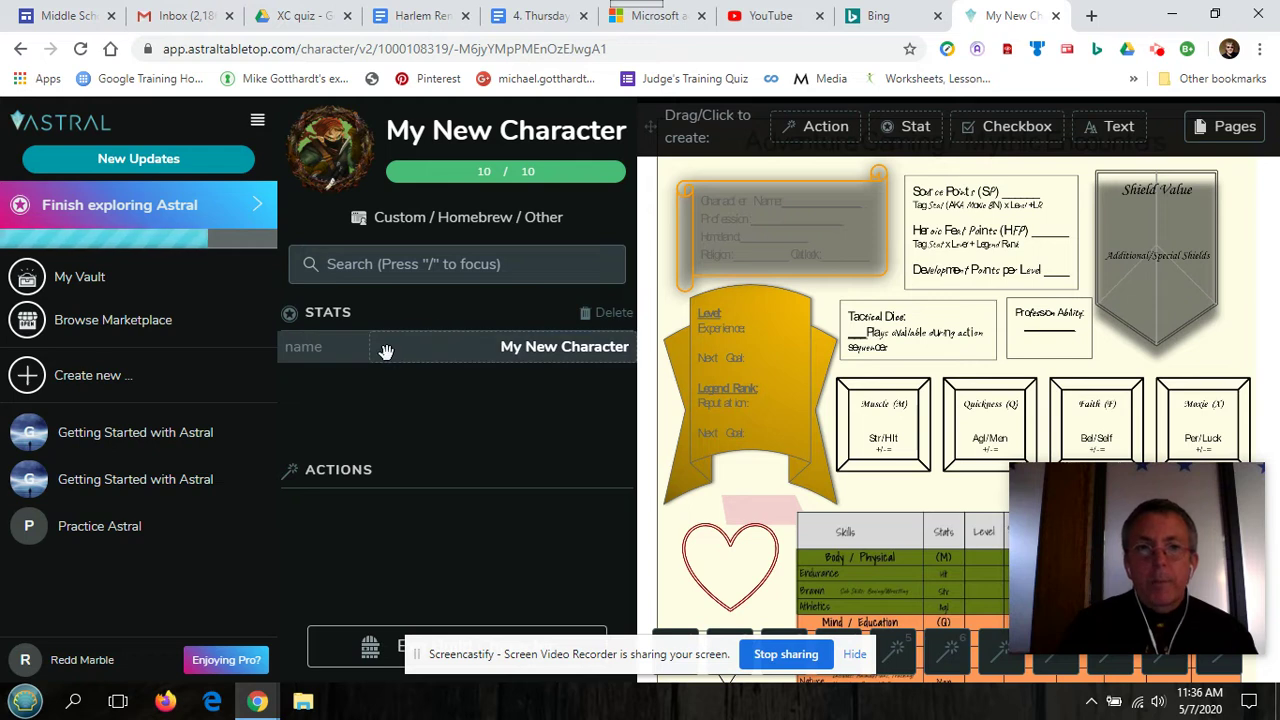
left_click(443, 336)
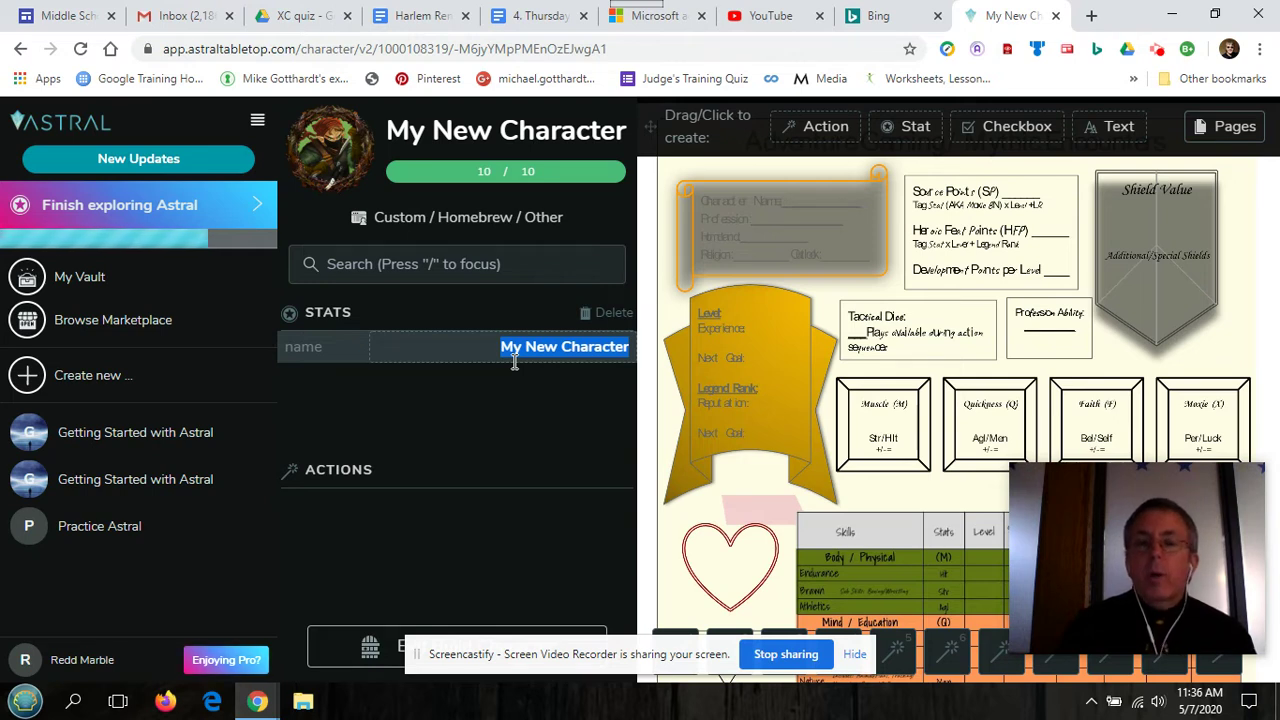
type("Mu")
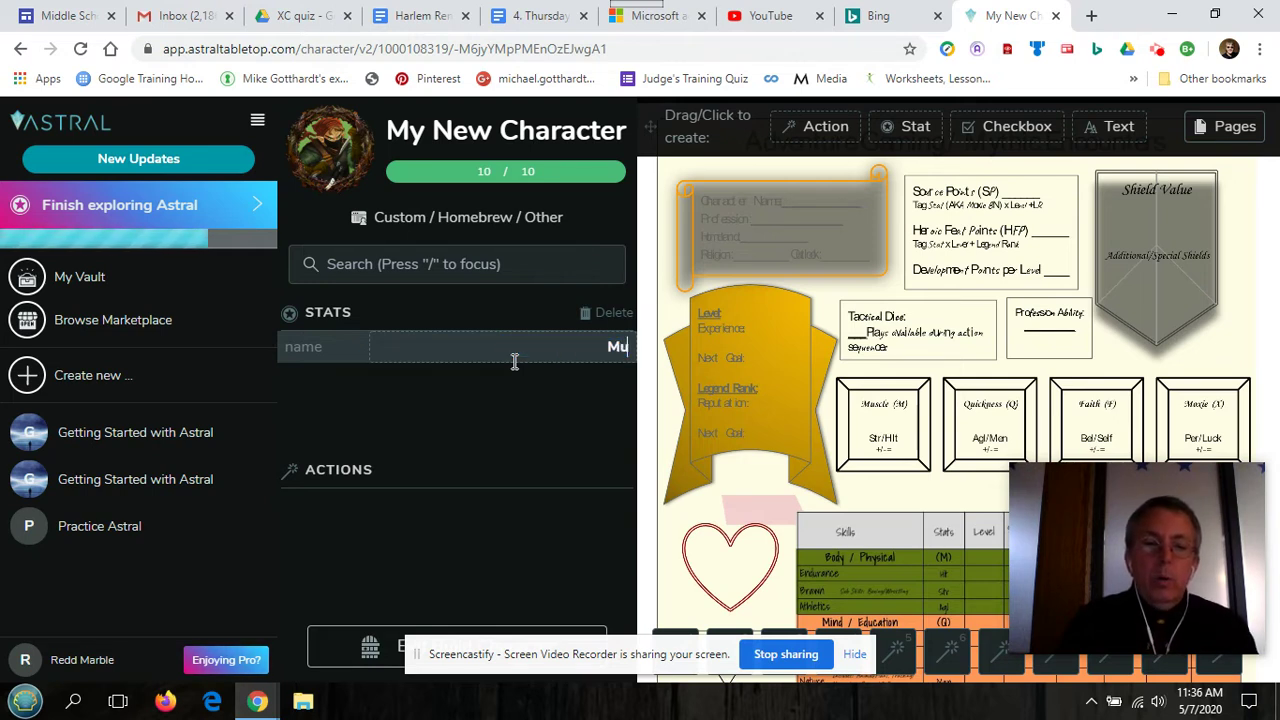
type("scle")
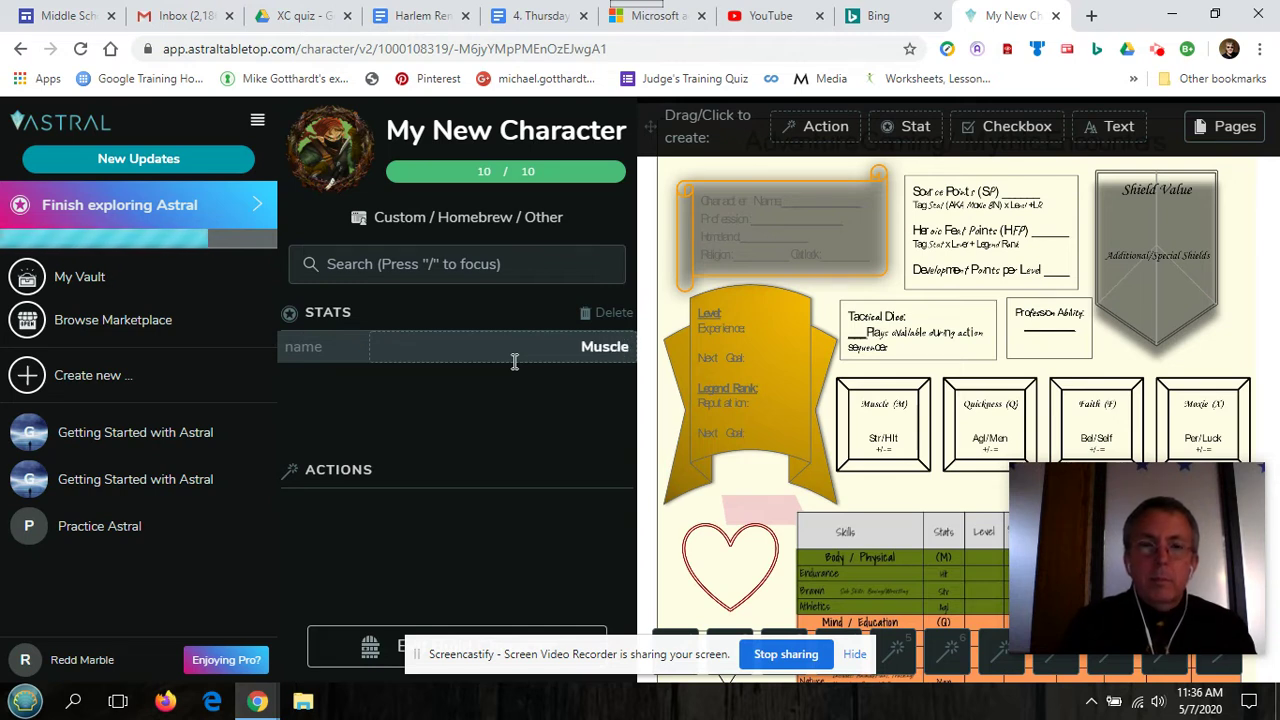
left_click(508, 368)
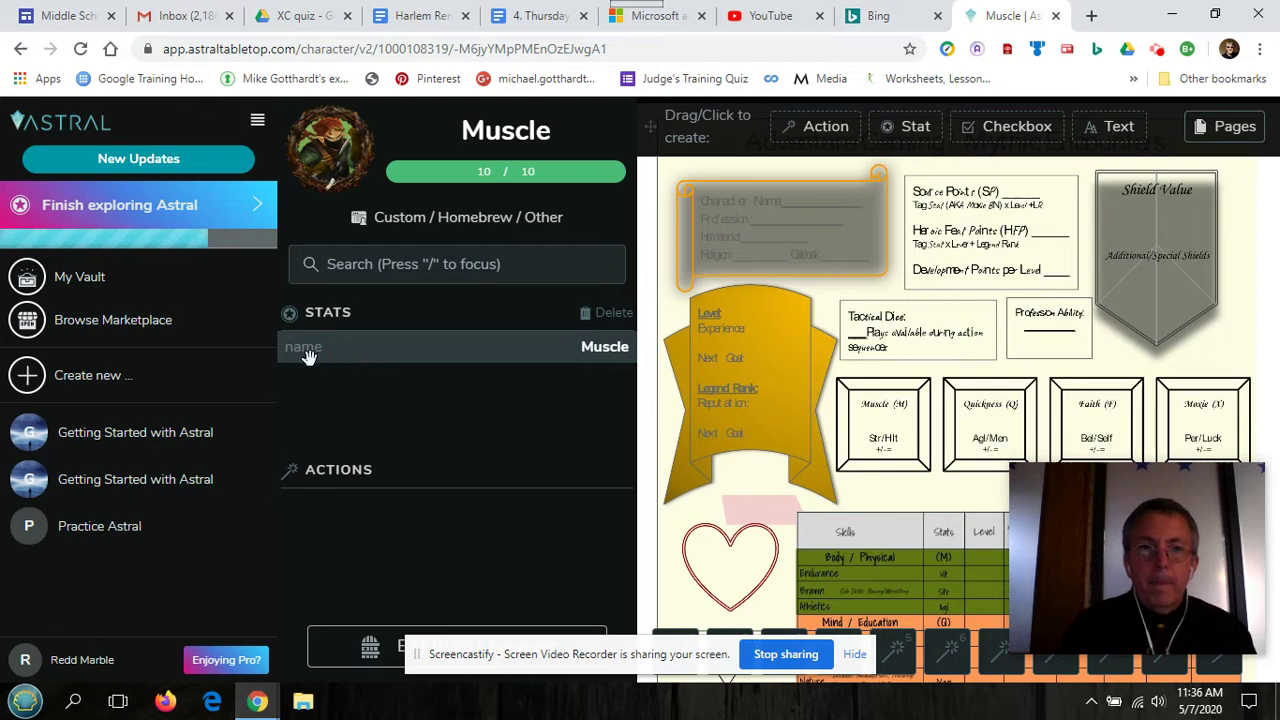
double_click(600, 346)
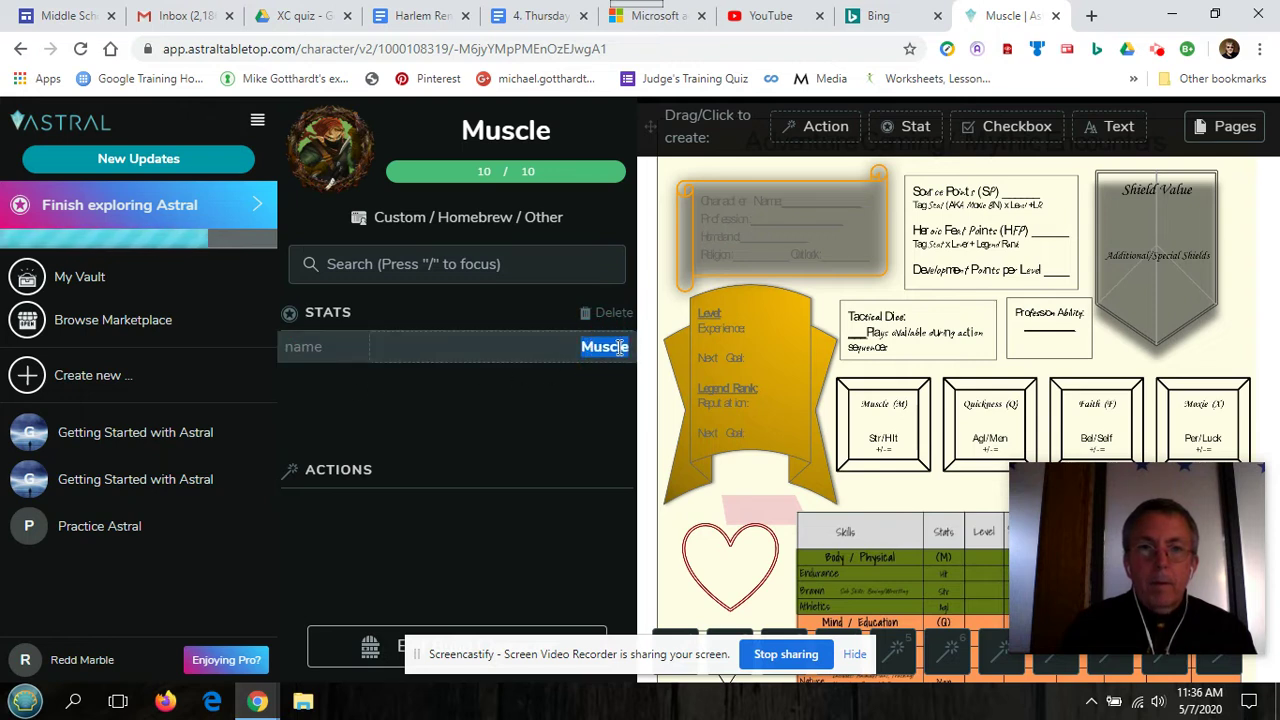
left_click(633, 346)
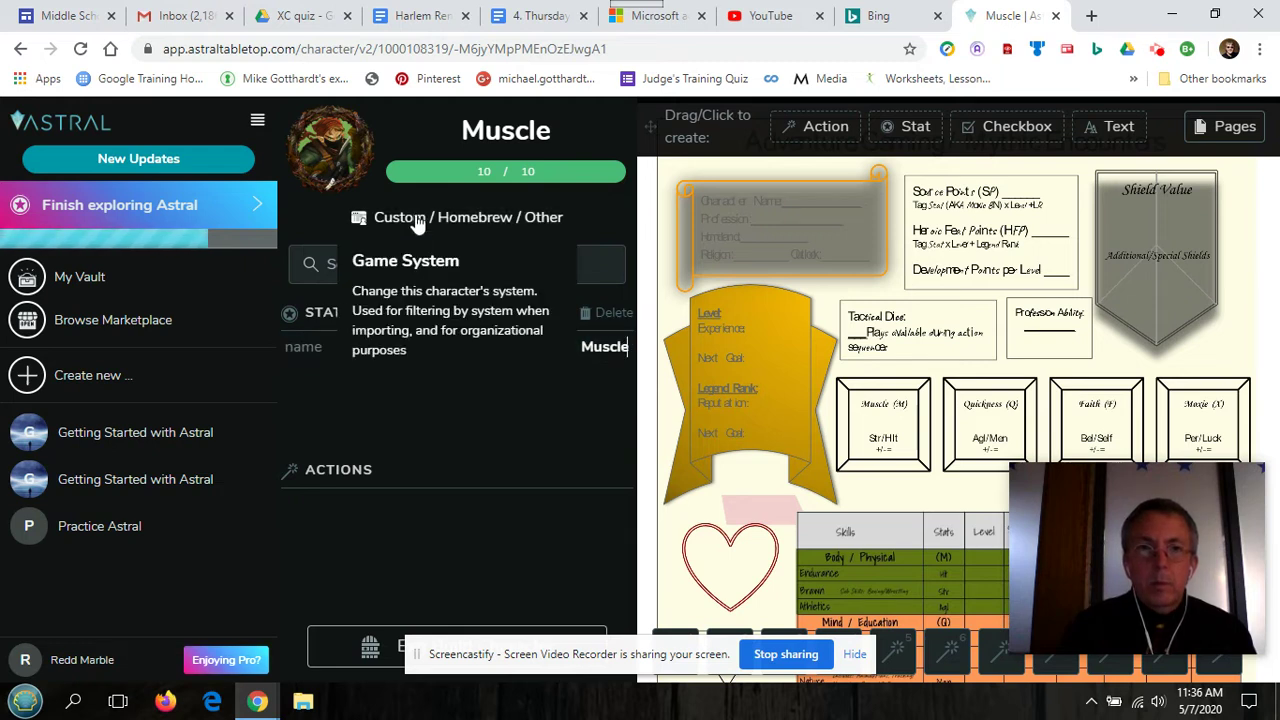
Step: Set the two values of the bar below the character title to 35 and 0
left_click(530, 171)
left_click(472, 171)
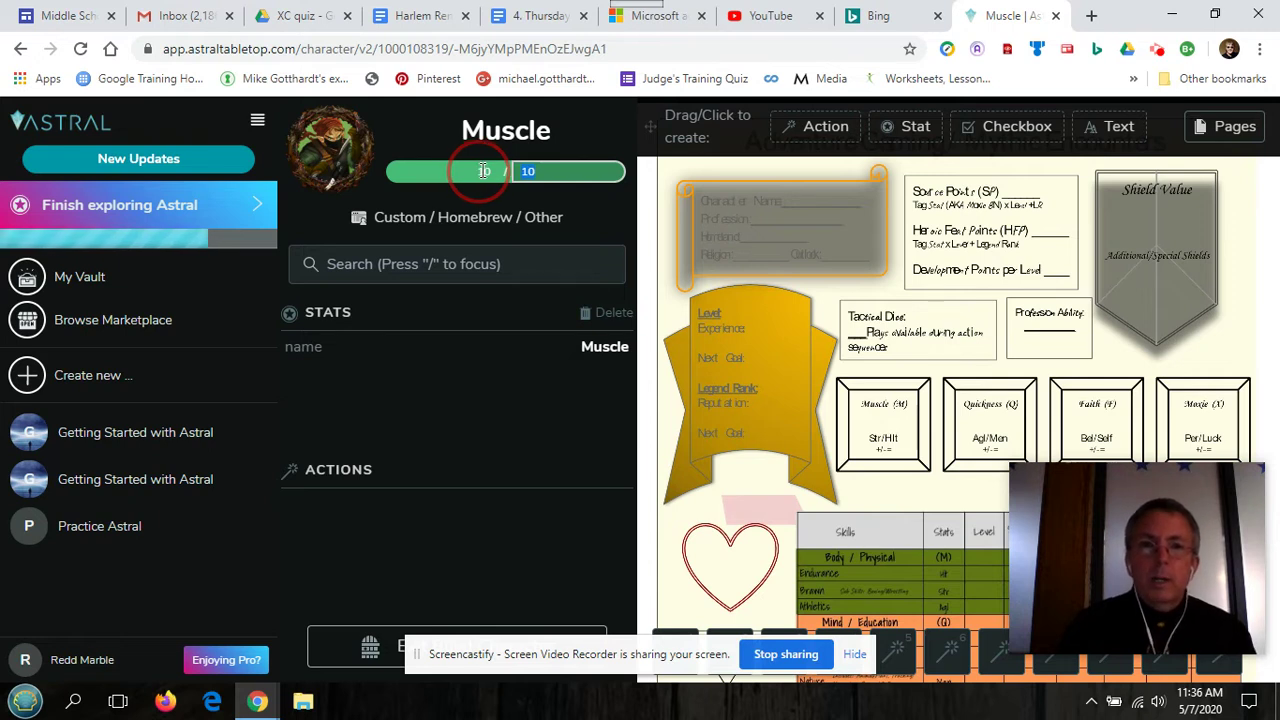
left_click_drag(472, 171, 485, 171)
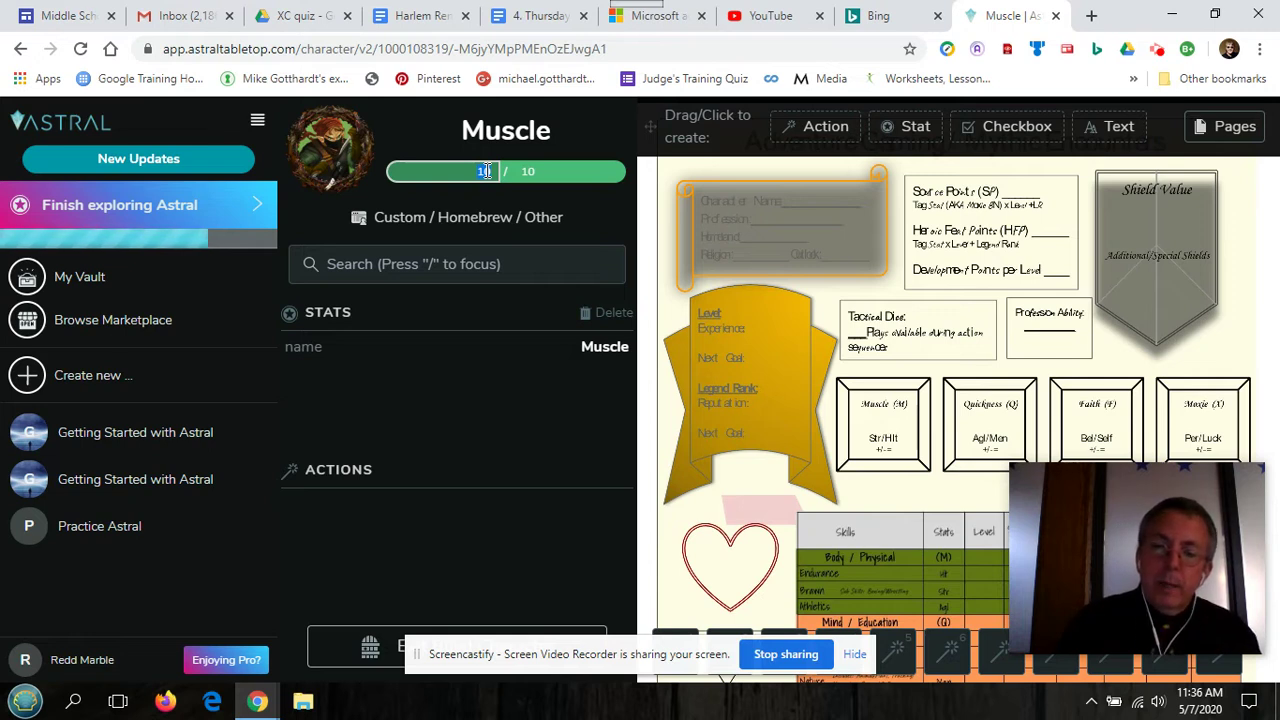
key("BackSpace")
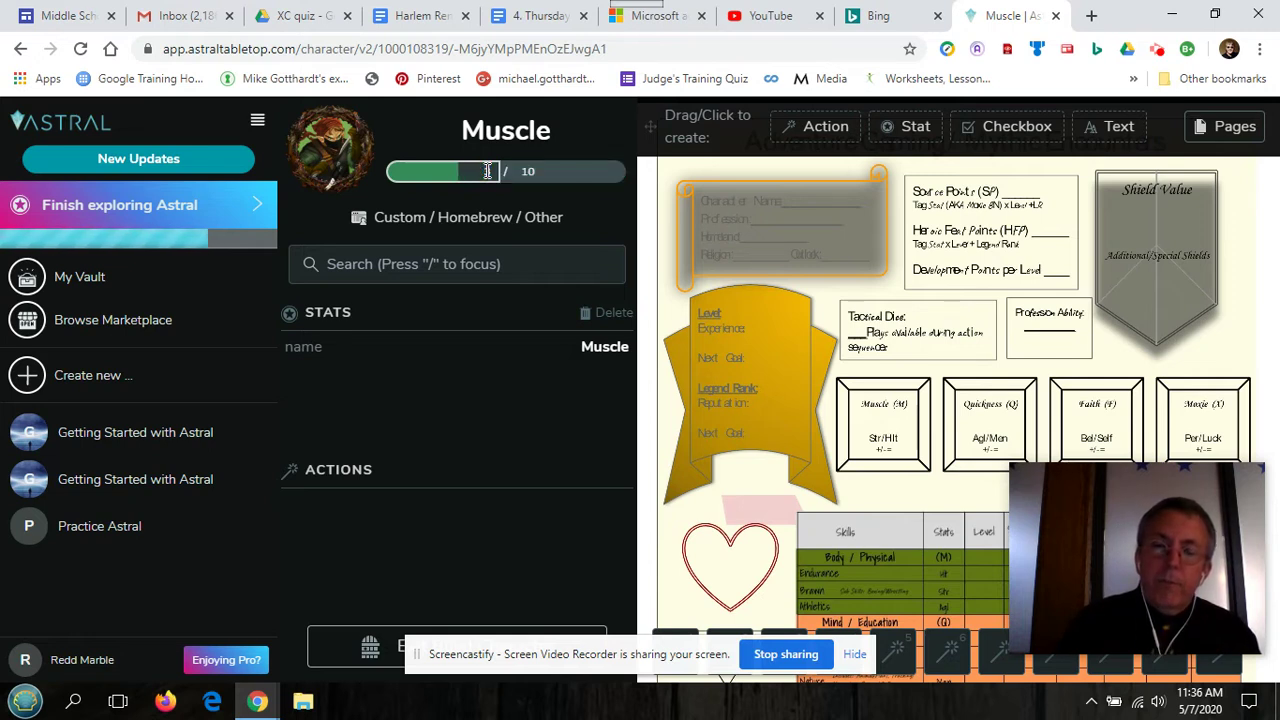
type("35")
left_click(555, 176)
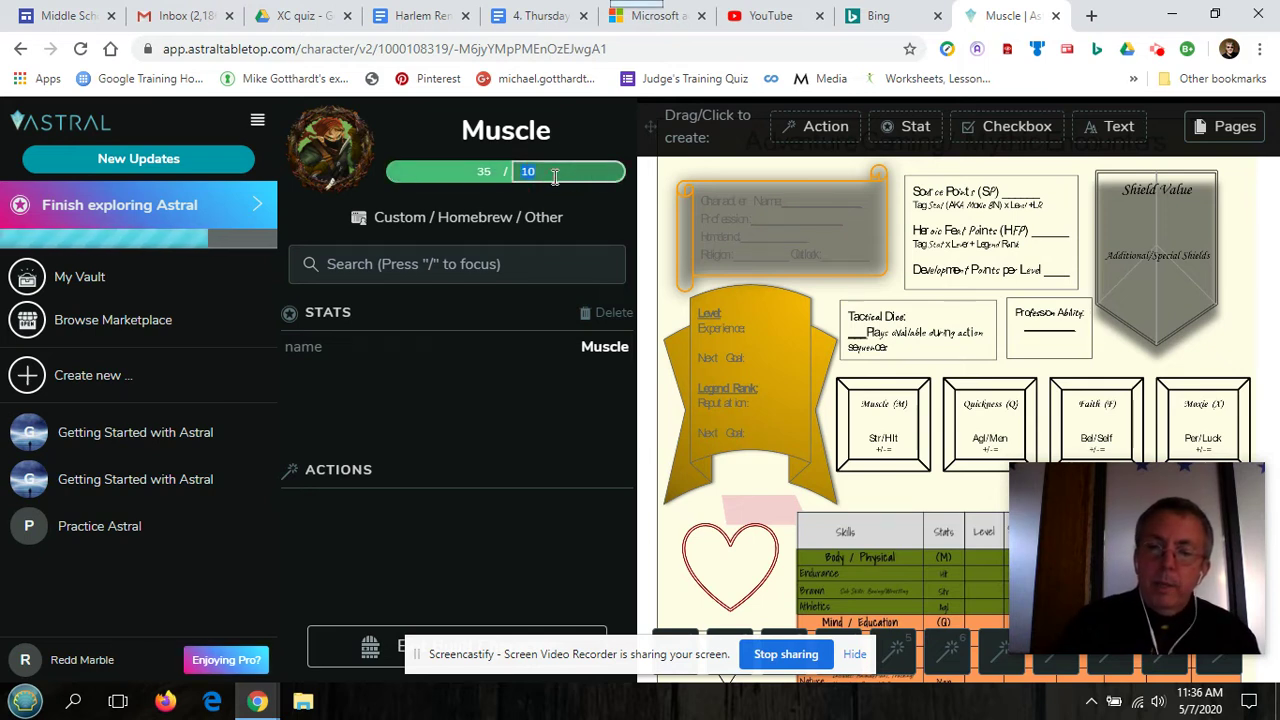
type("0")
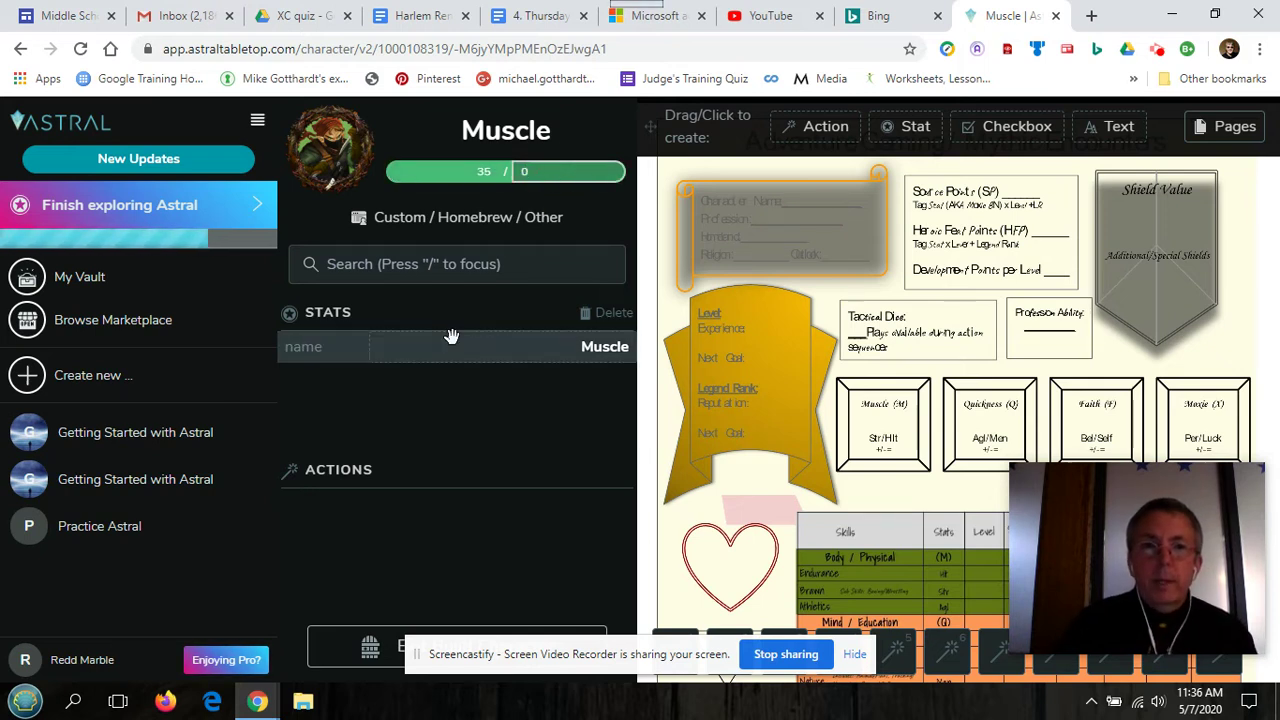
left_click(451, 340)
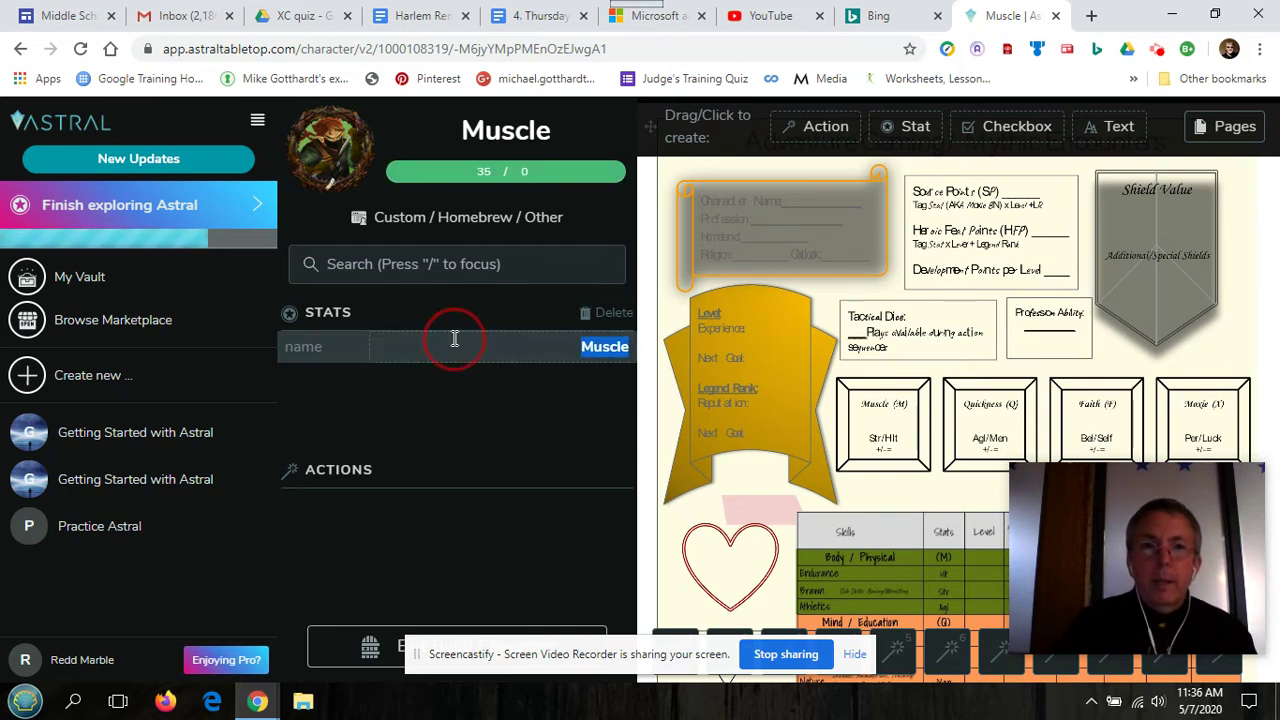
left_click(614, 349)
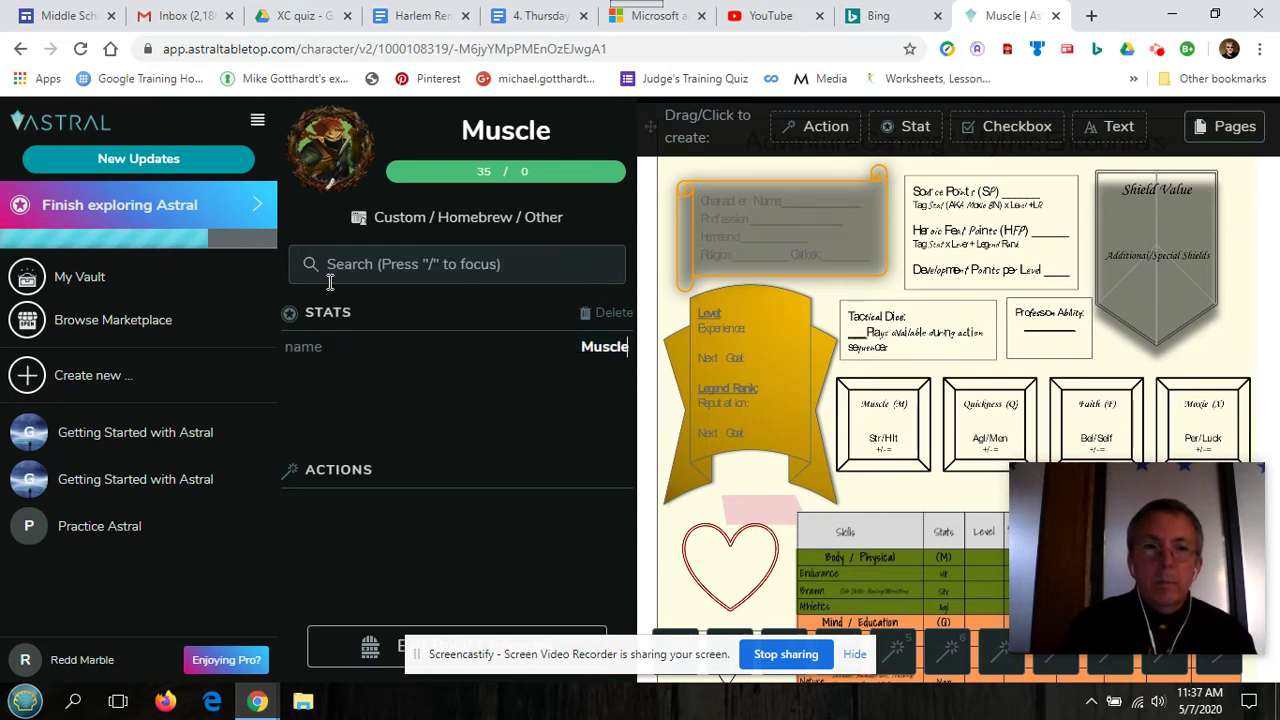
left_click(290, 318)
double_click(303, 347)
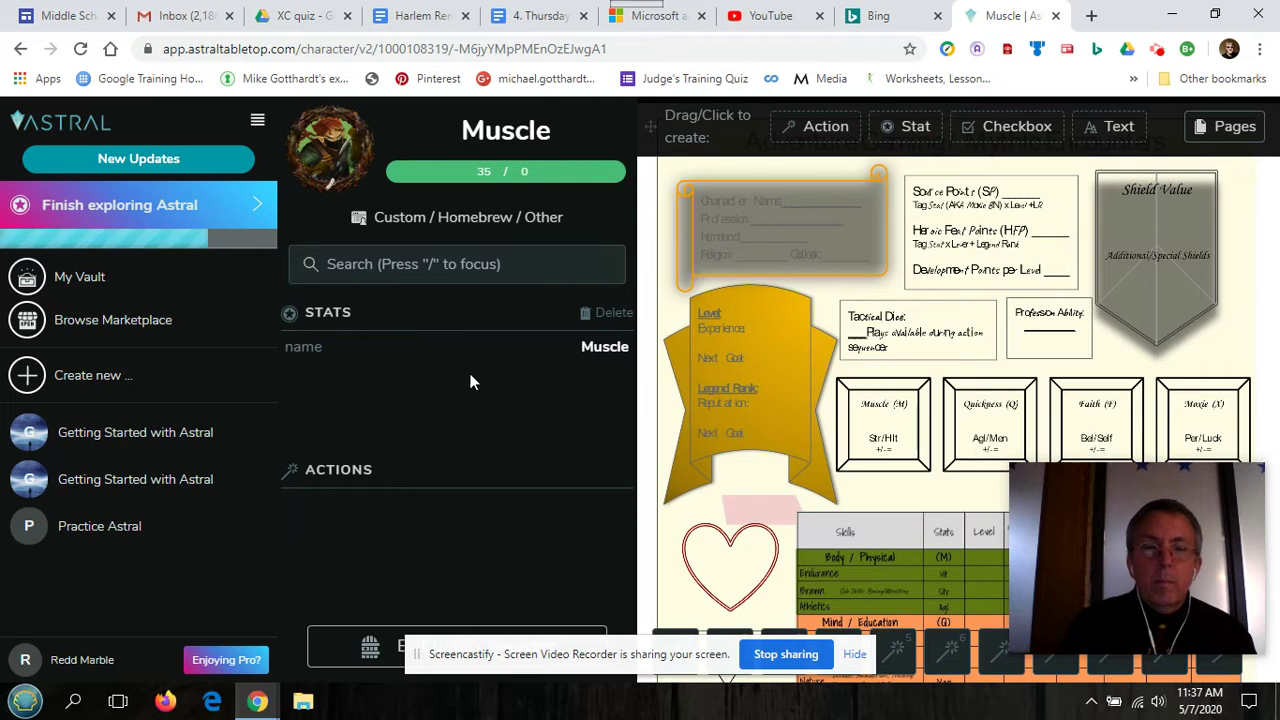
left_click(539, 171)
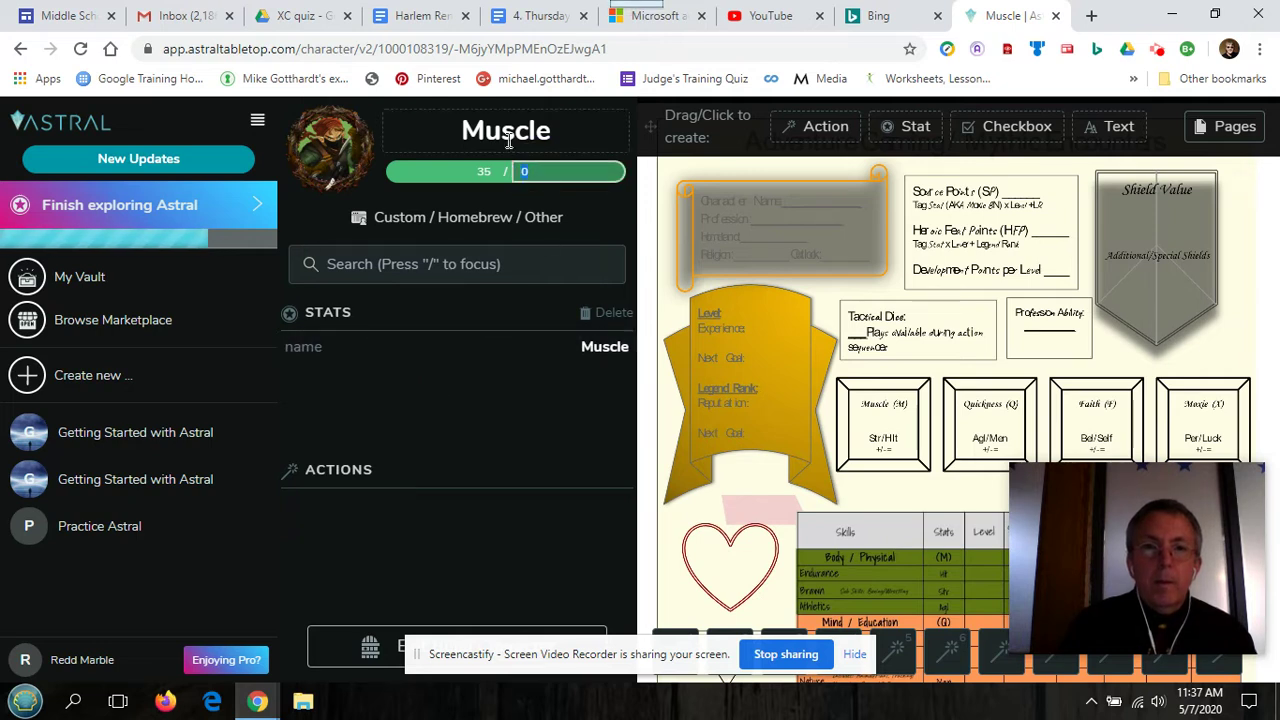
left_click(504, 133)
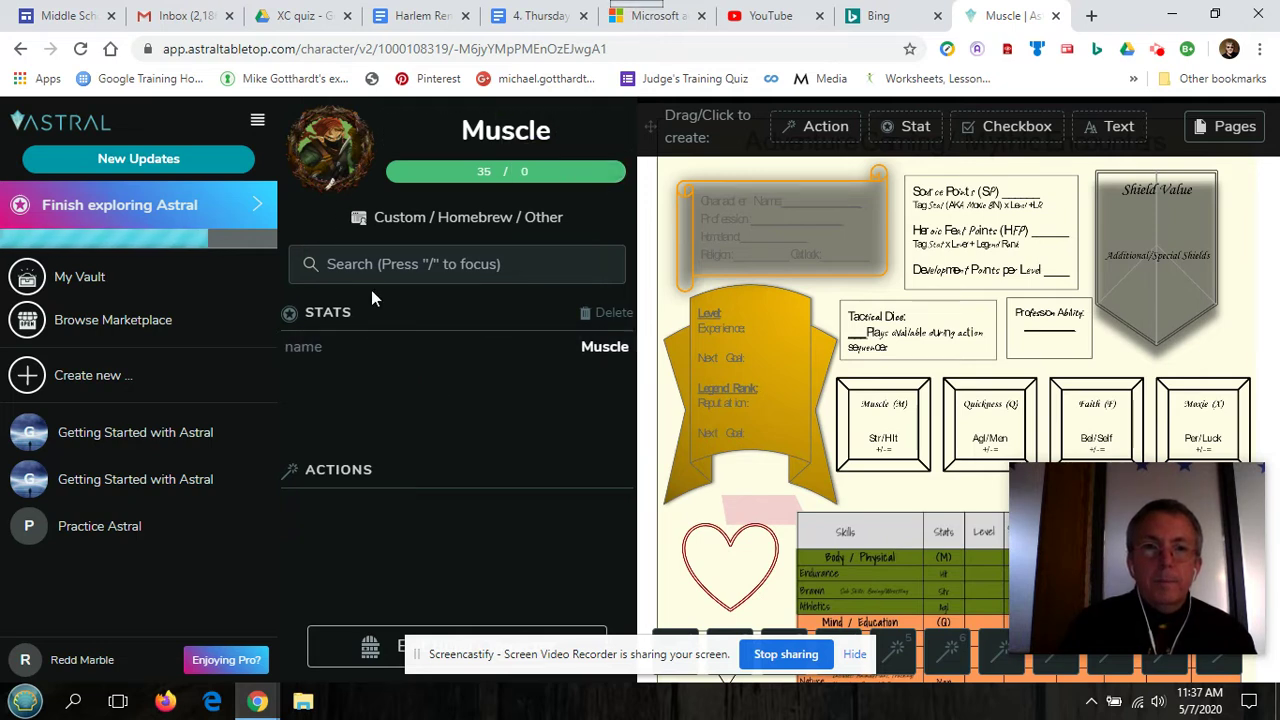
left_click(395, 266)
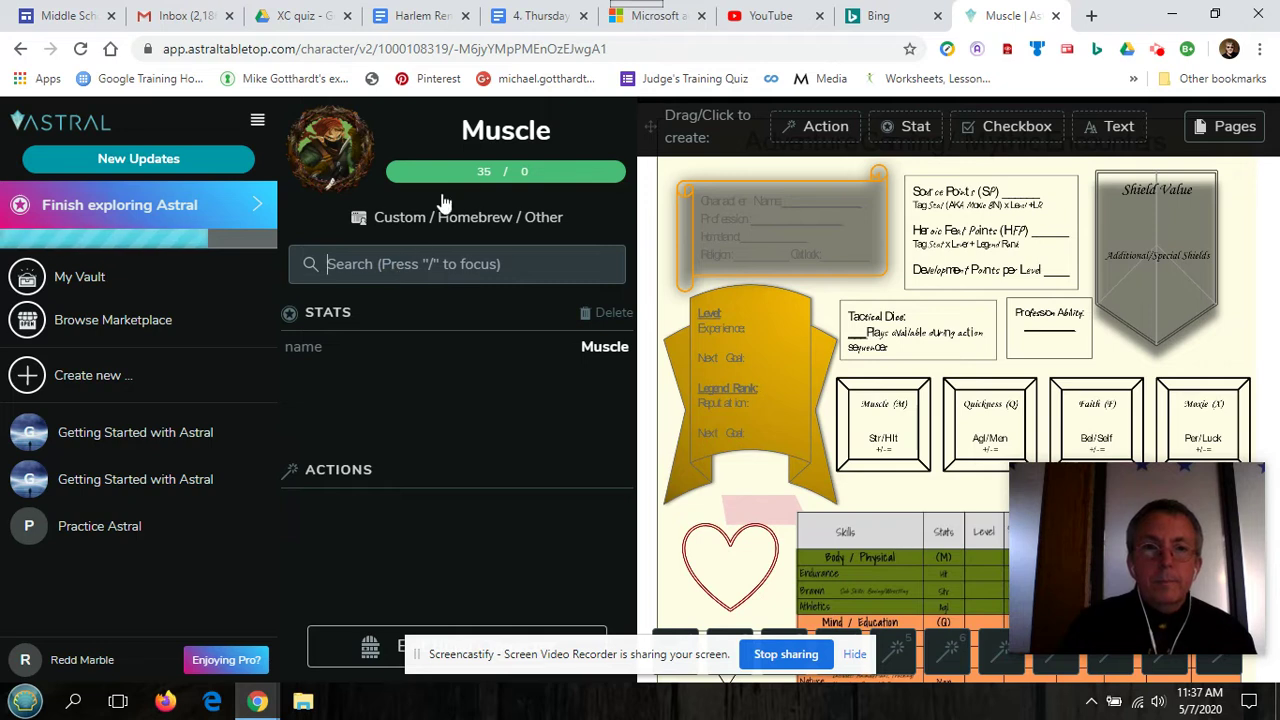
left_click(424, 166)
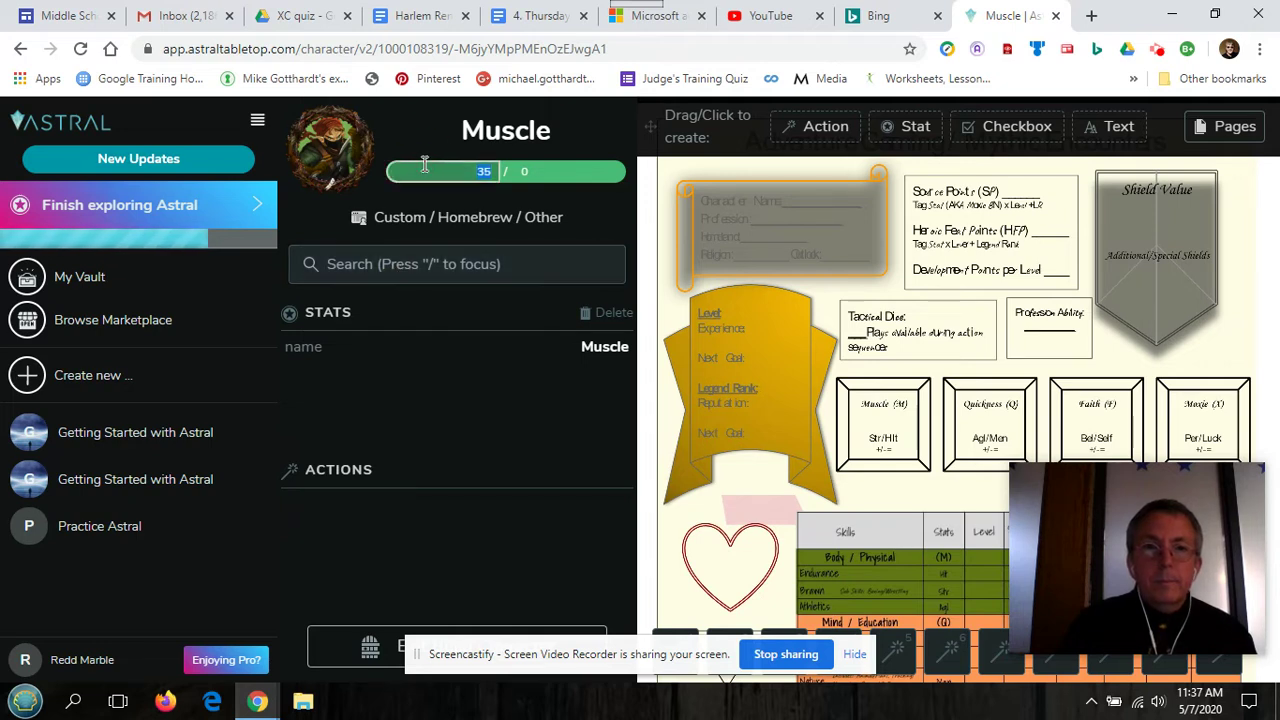
left_click(434, 337)
left_click(471, 403)
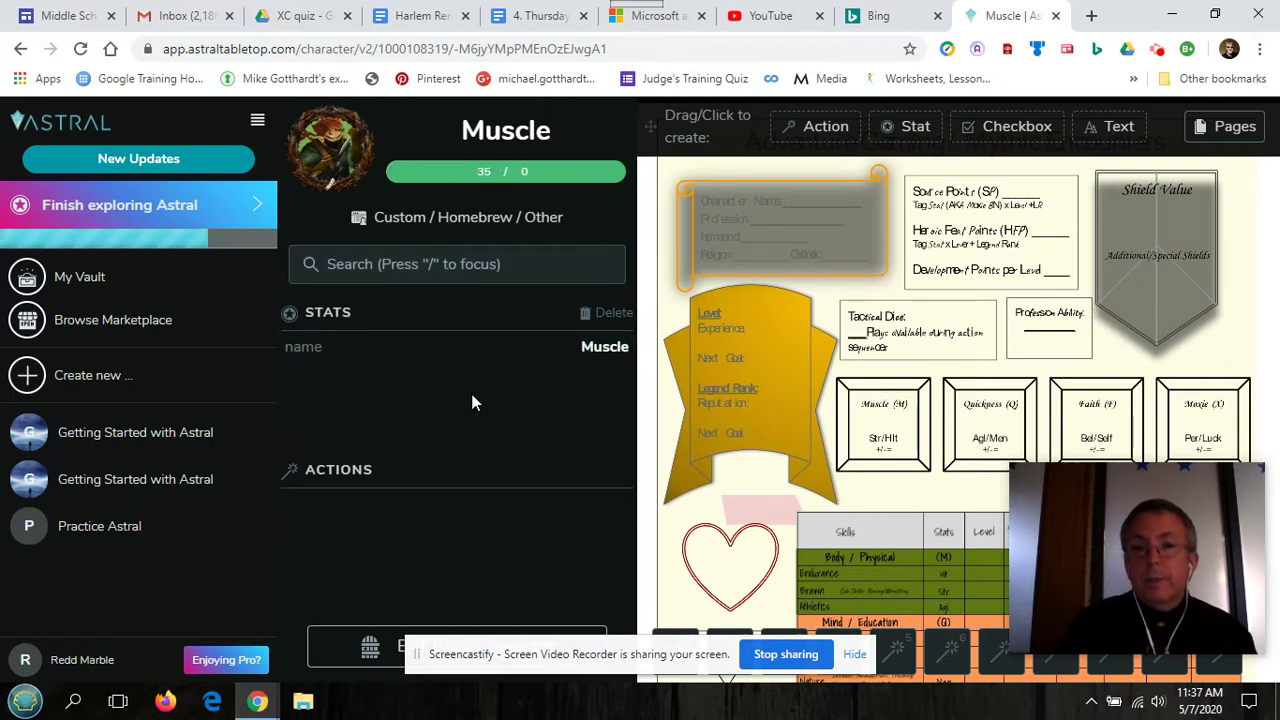
Step: Add a stat to the Quickness box on the character sheet and enter Quickness as its value
left_click(912, 128)
left_click(962, 398)
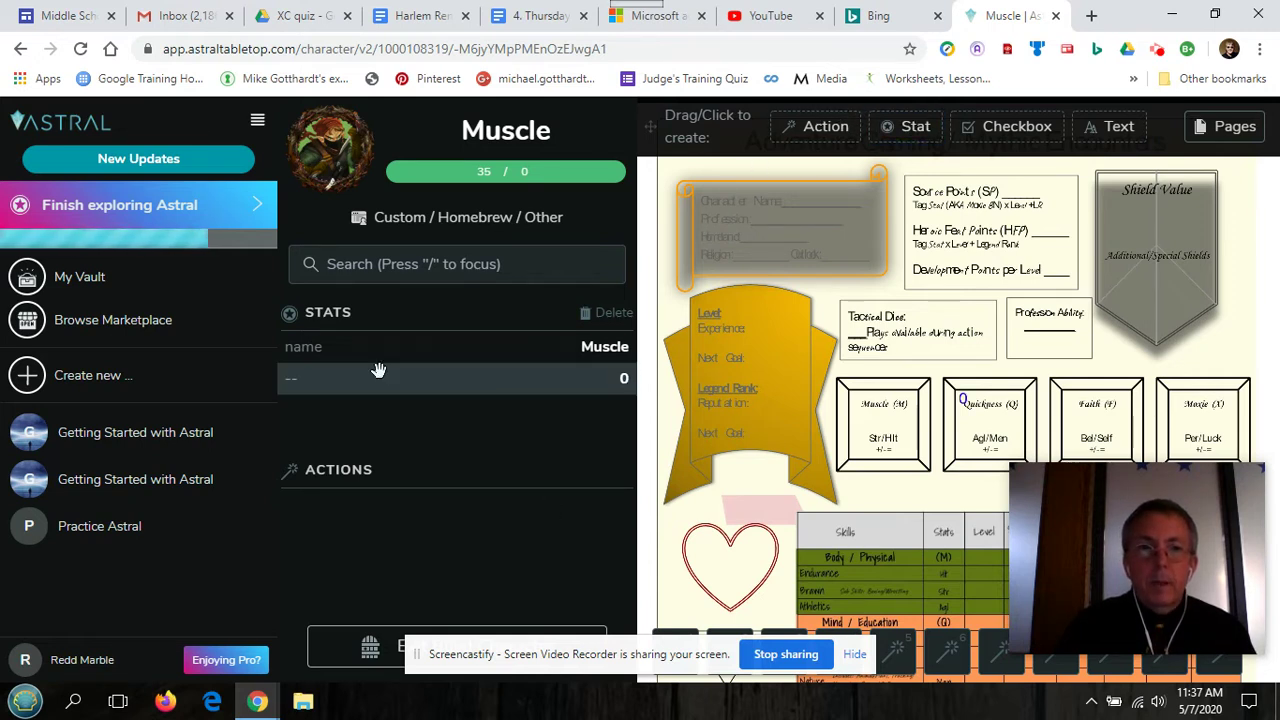
left_click(371, 372)
left_click(623, 376)
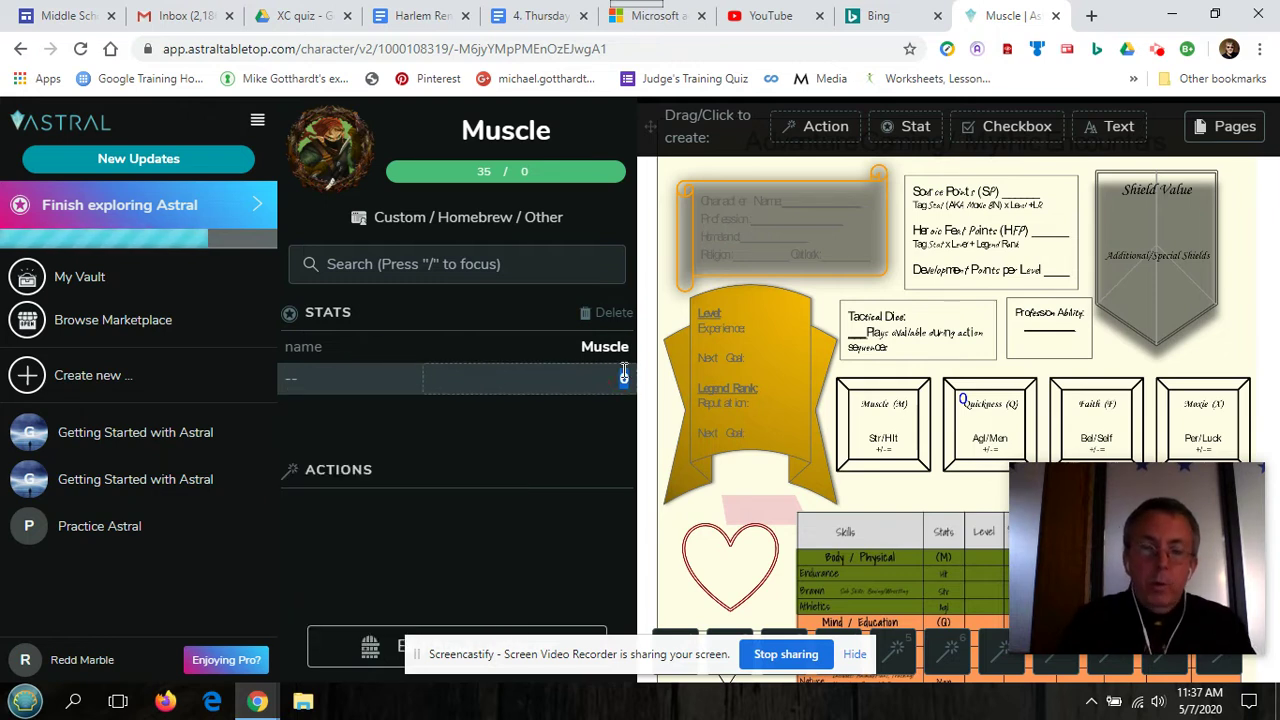
key("BackSpace")
type("Quicknes")
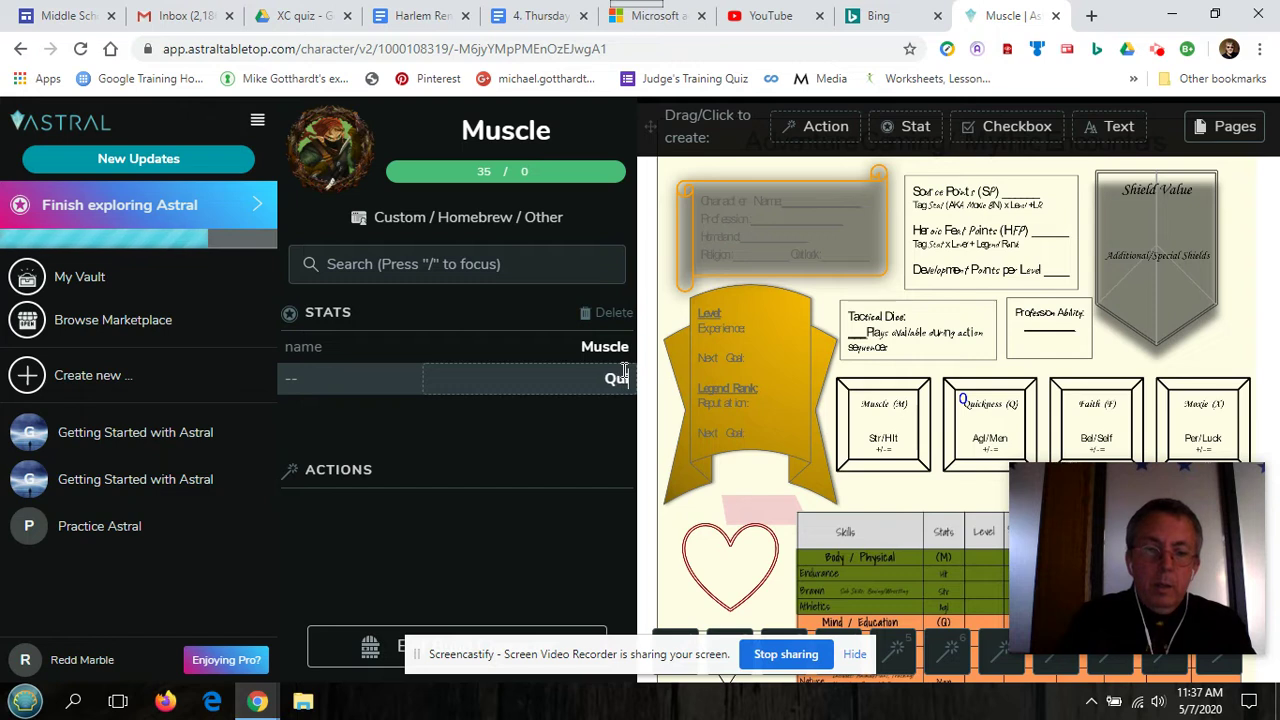
type("s")
key("Return")
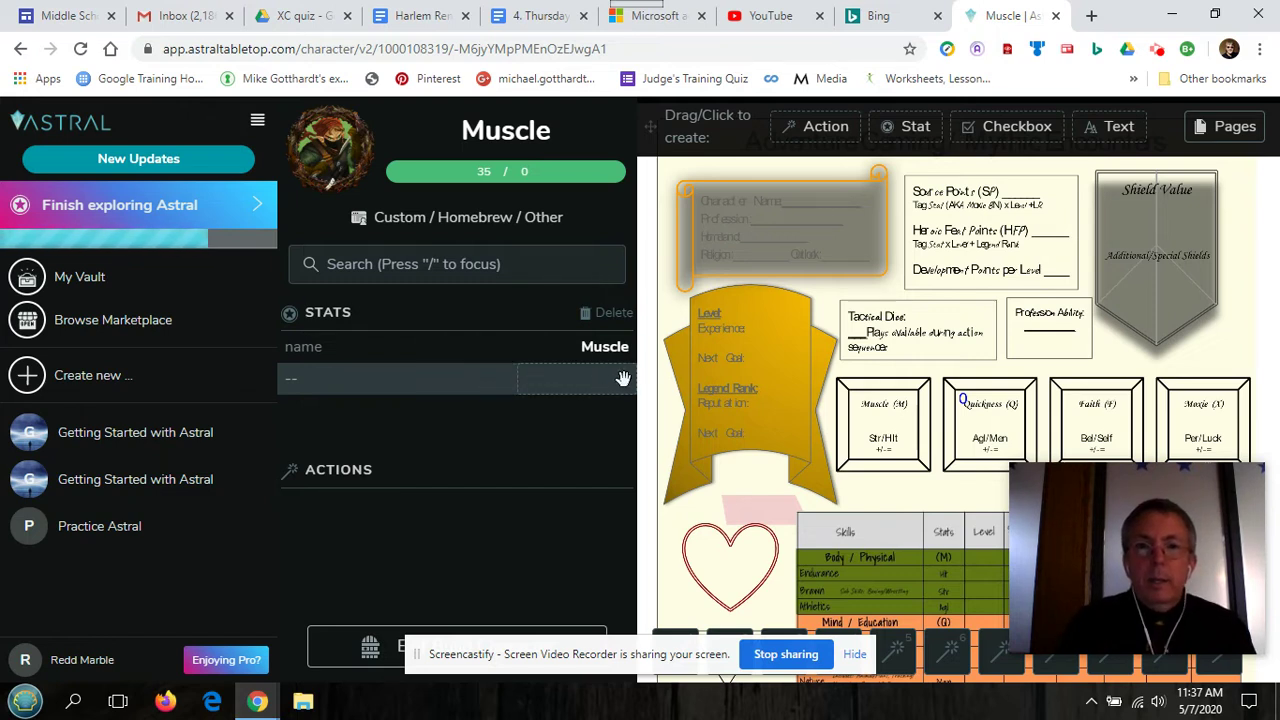
Step: Name the unnamed stat below the name stat 35
left_click(486, 377)
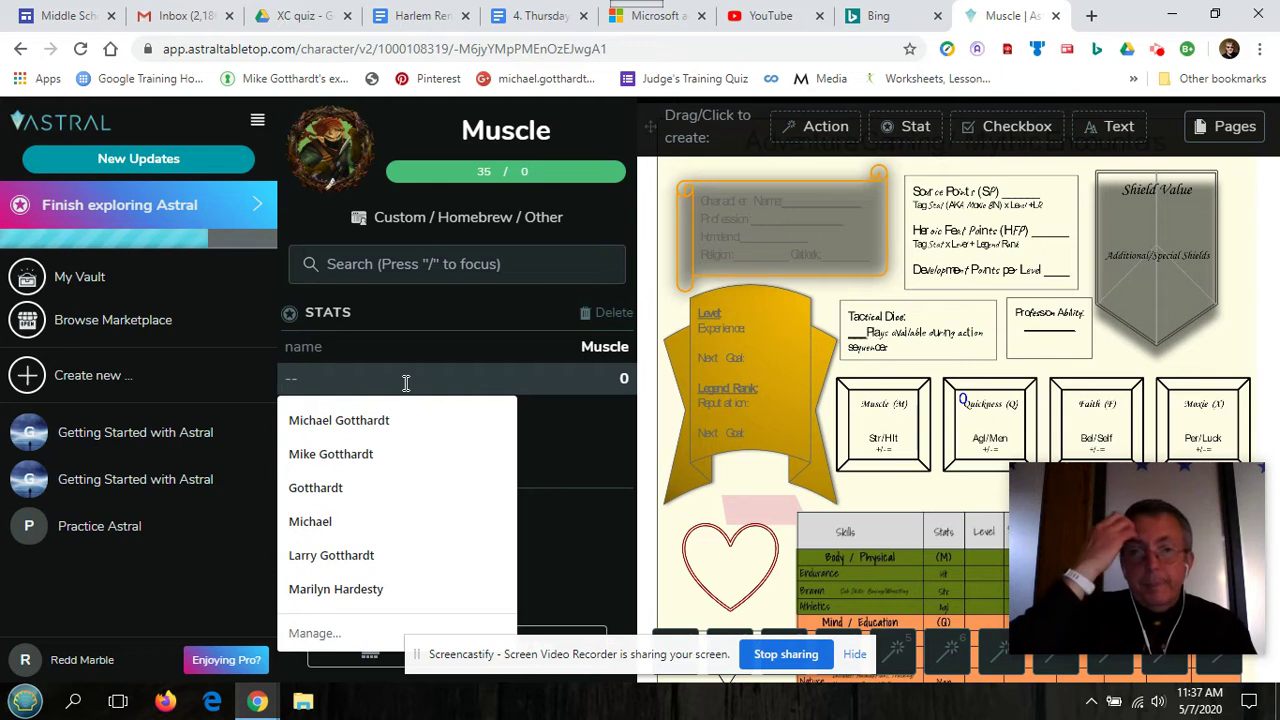
type("35")
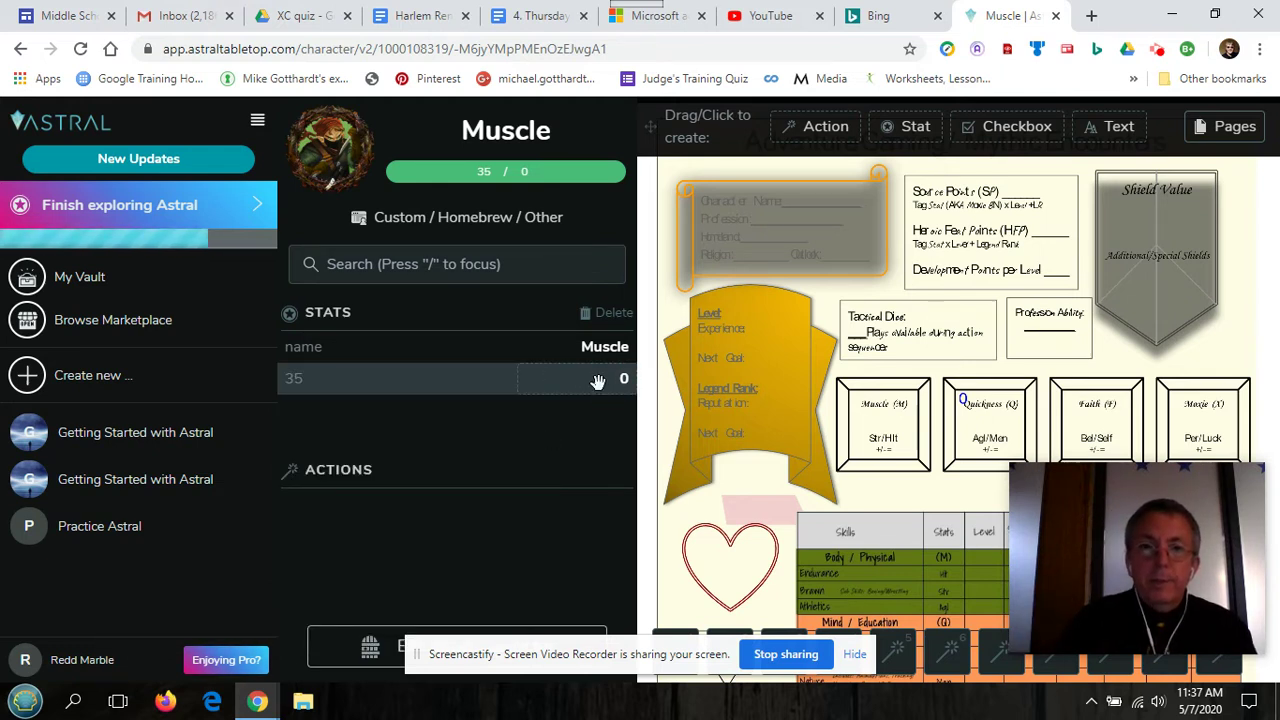
left_click(588, 432)
left_click(322, 318)
Step: Add another stat and name it Quickness
left_click(910, 126)
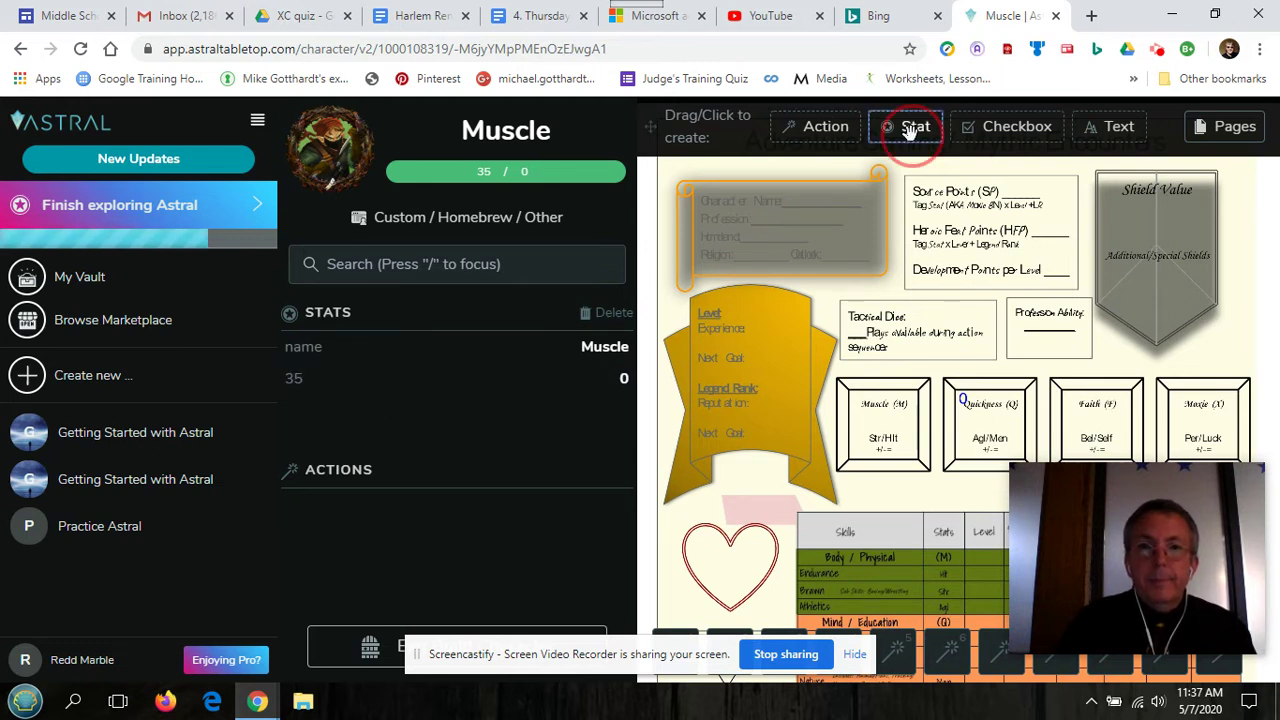
left_click(298, 414)
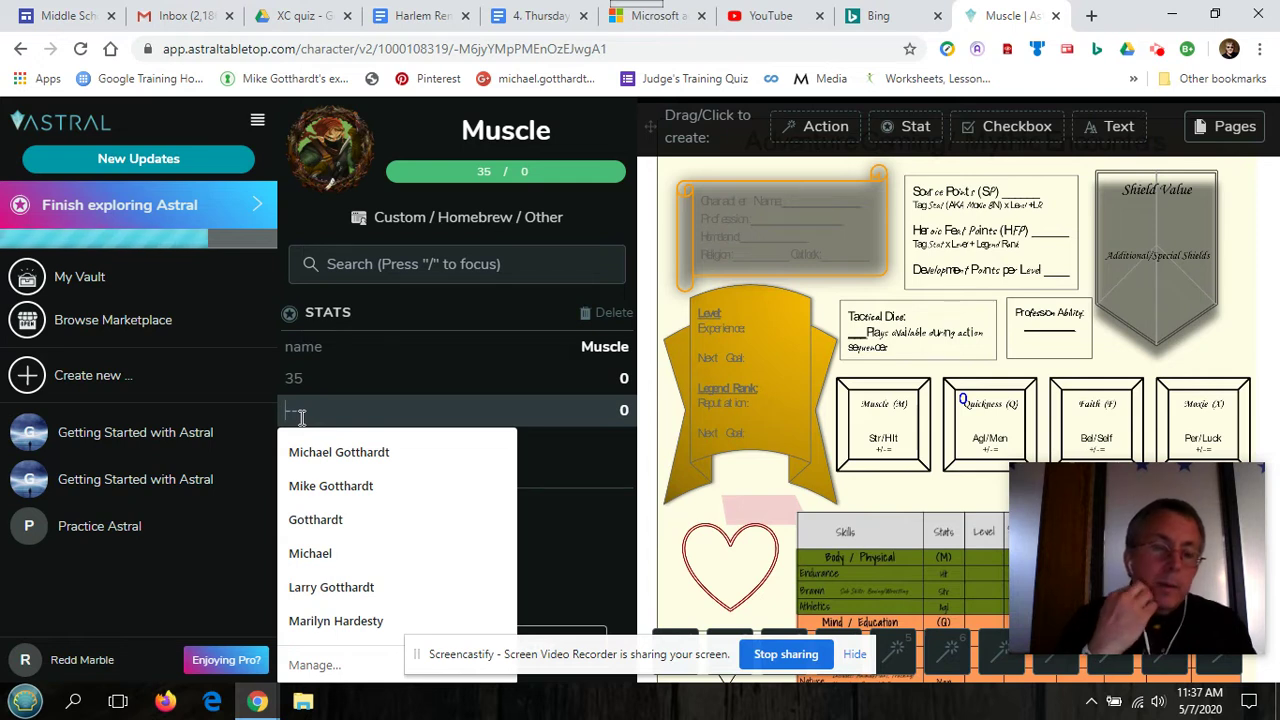
key("Escape")
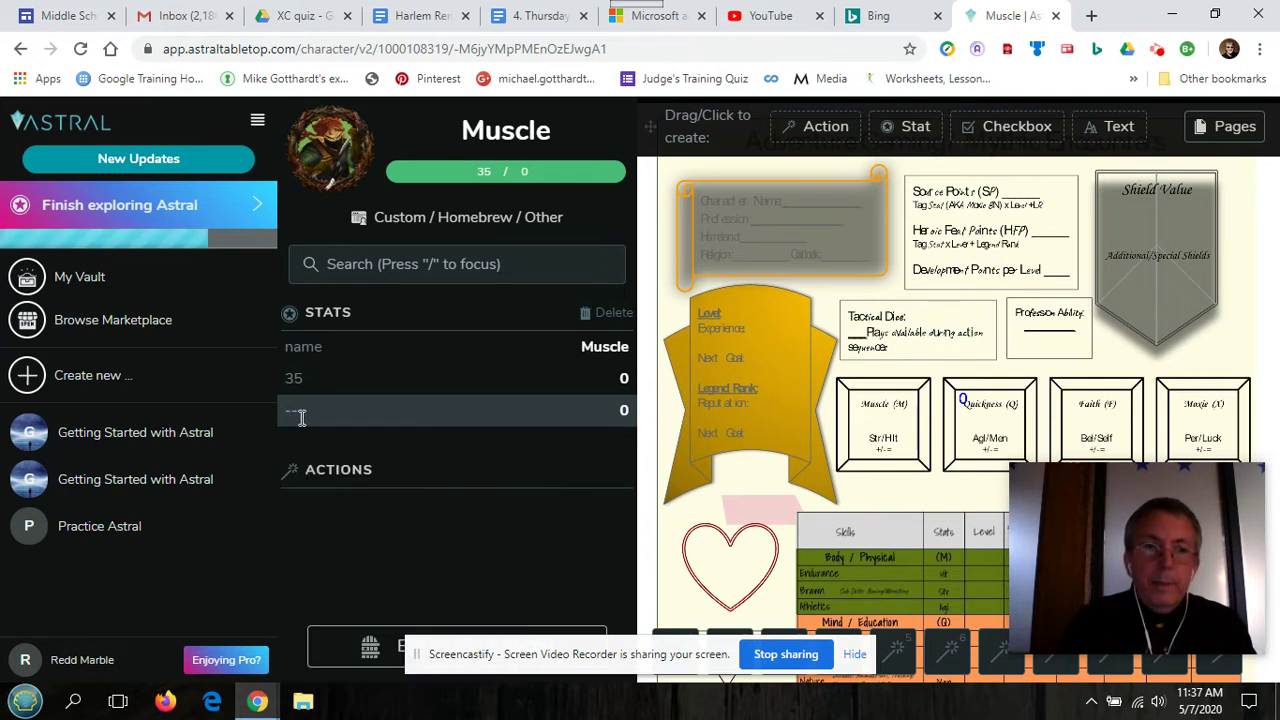
left_click(301, 417)
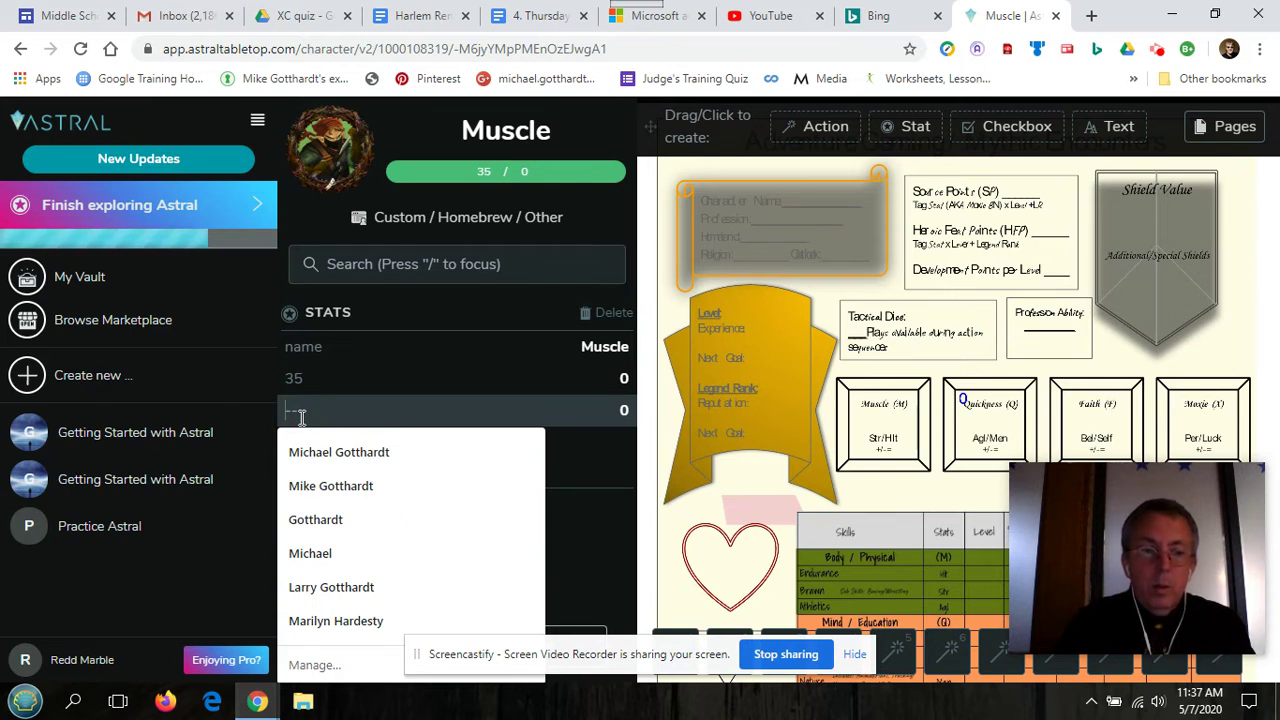
type("Quickness")
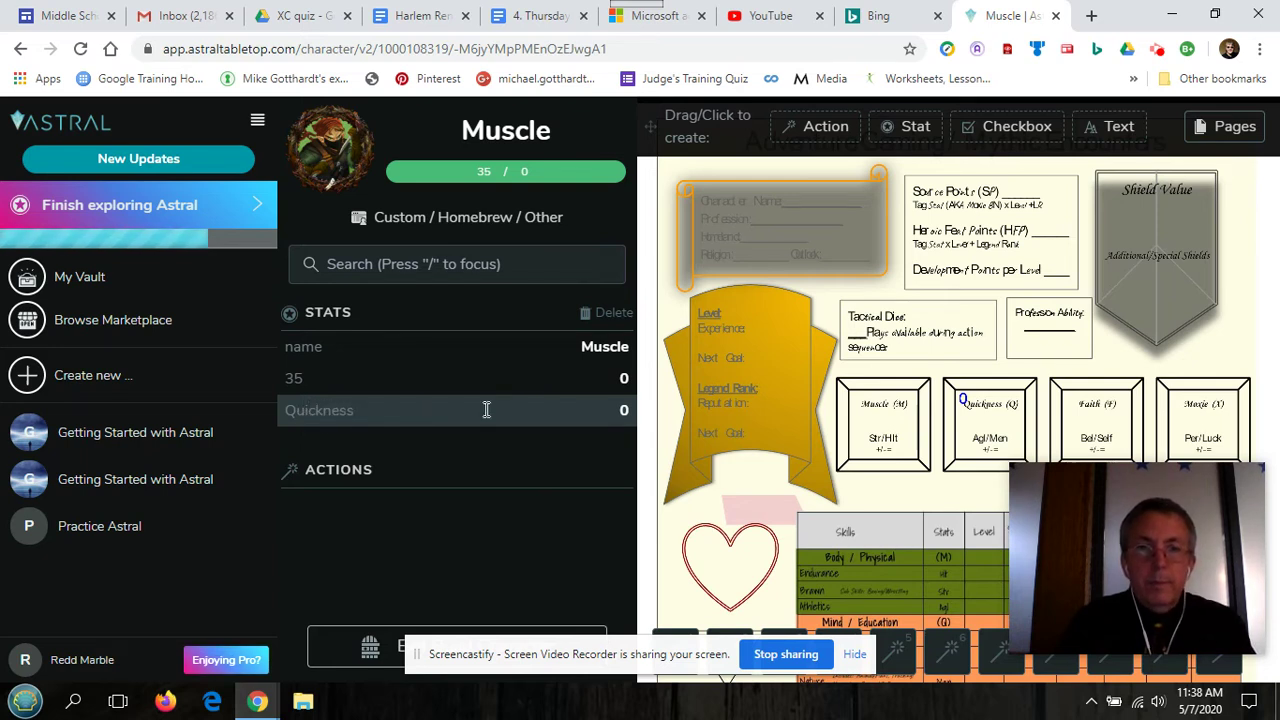
Step: Set the value of the Quickness stat to 66
left_click(621, 412)
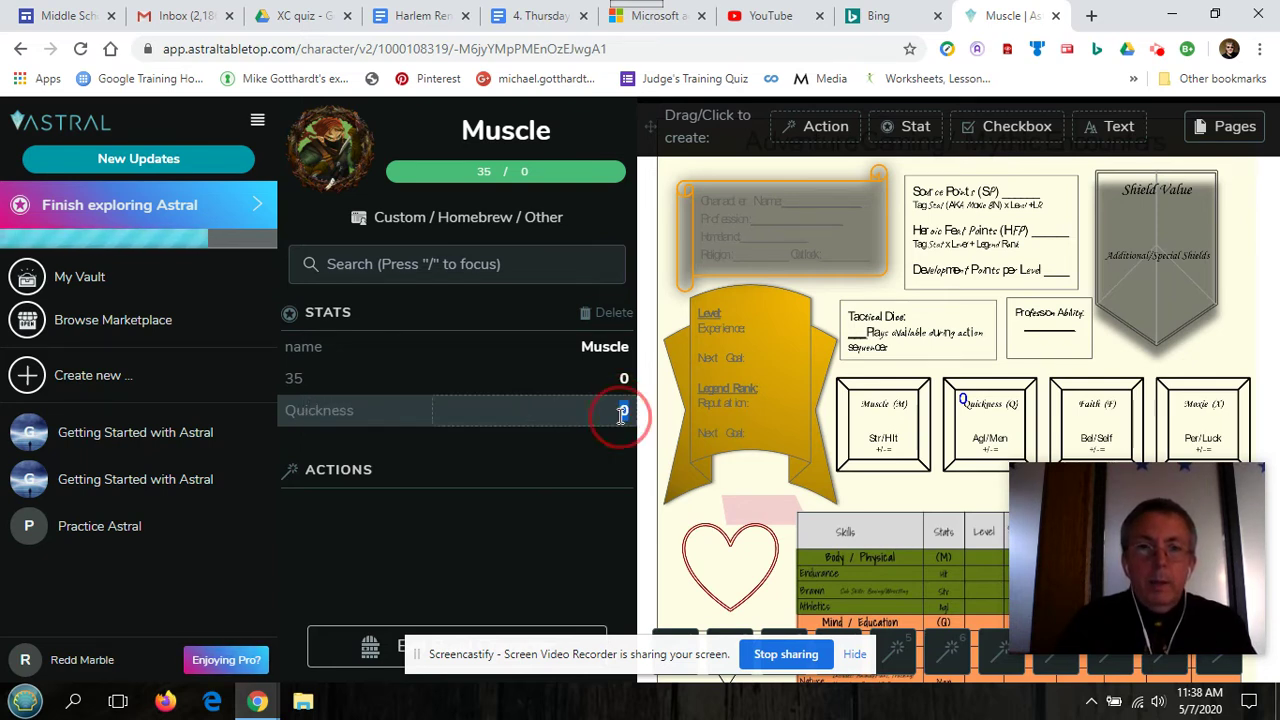
type("60")
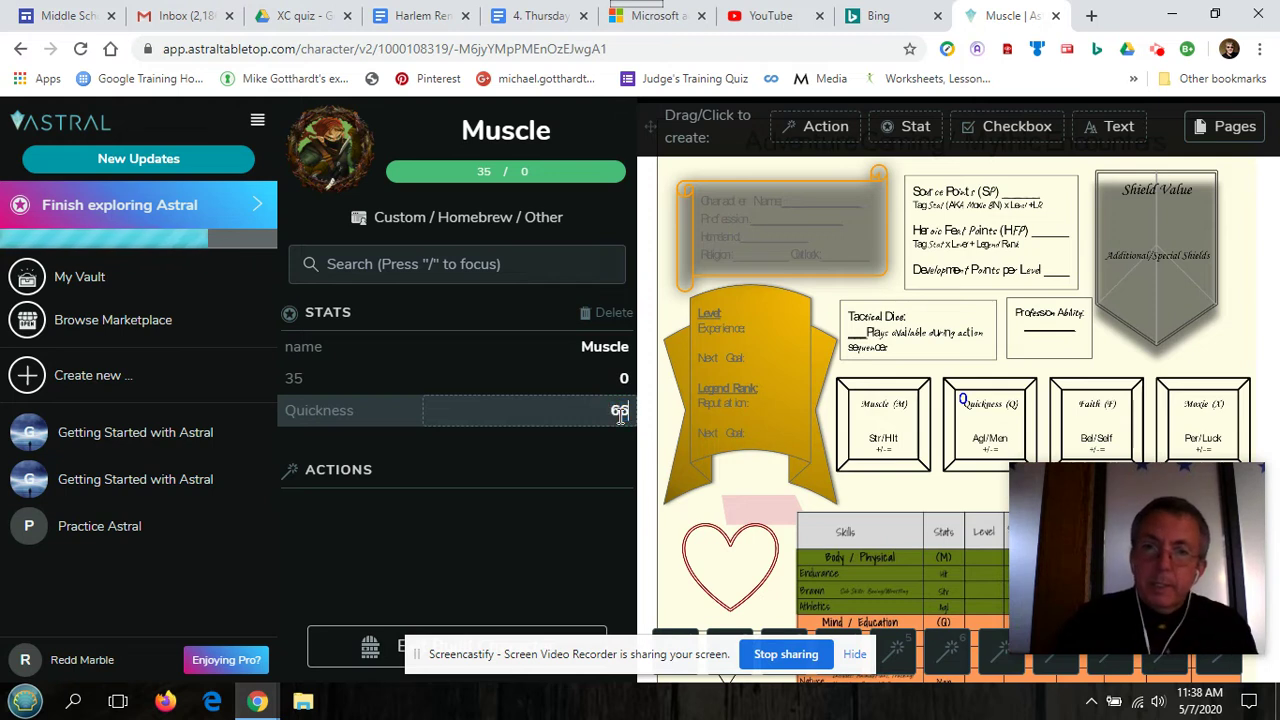
left_click(609, 379)
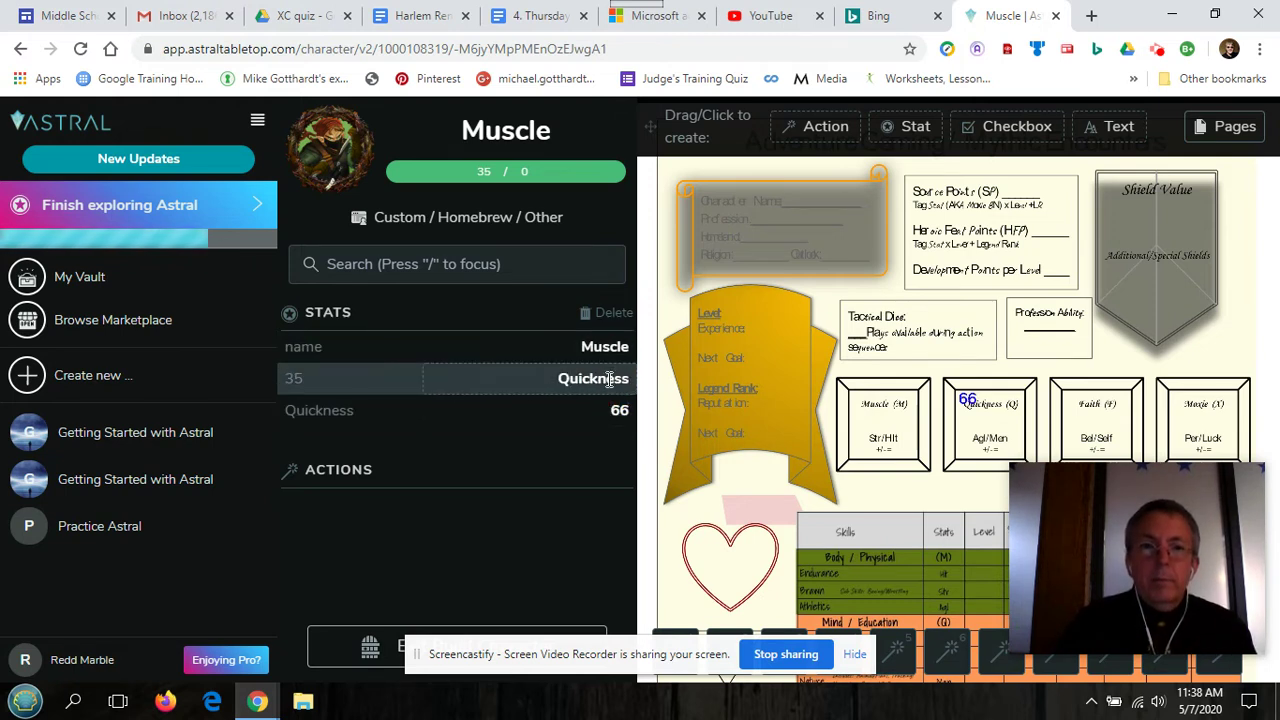
Step: Clear the text value of the stat named 35
key("BackSpace")
key("BackSpace")
key("BackSpace")
key("BackSpace")
key("BackSpace")
key("BackSpace")
key("BackSpace")
key("BackSpace")
key("BackSpace")
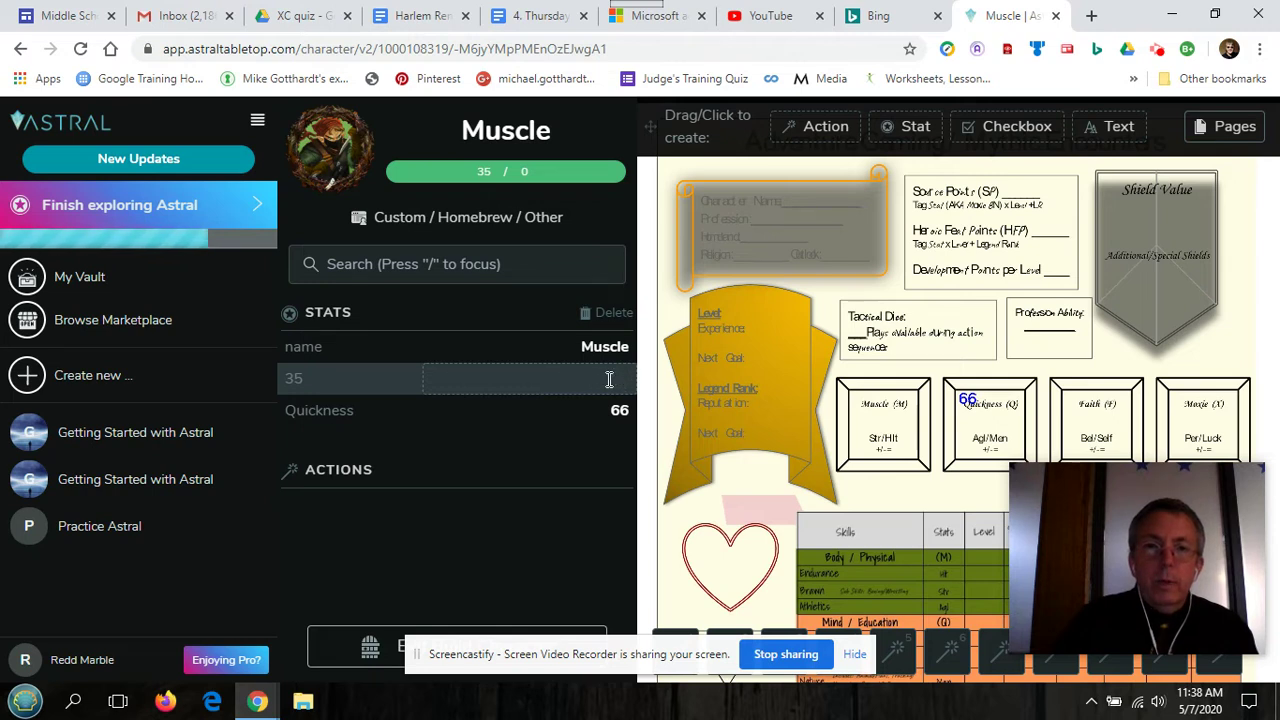
Step: Replace the value of the name stat with the character's name
double_click(603, 345)
left_click(602, 345)
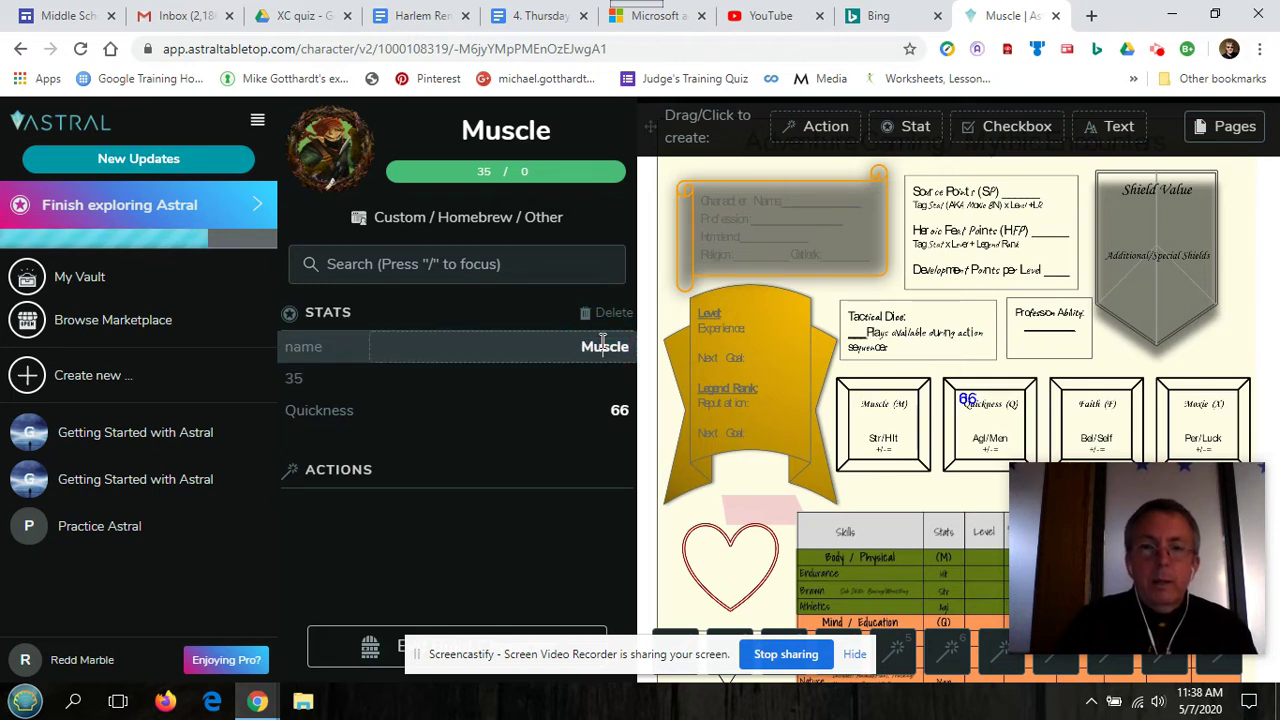
key("BackSpace")
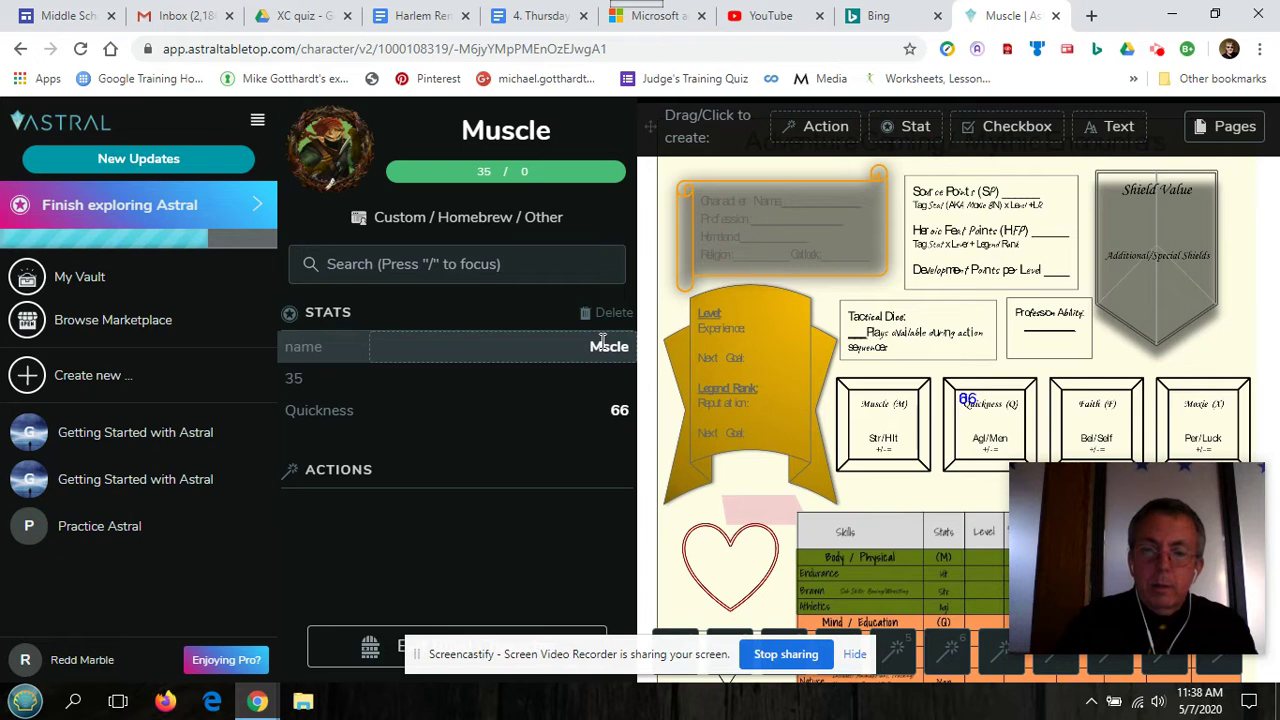
key("BackSpace")
key("BackSpace")
key("BackSpace")
key("BackSpace")
key("BackSpace")
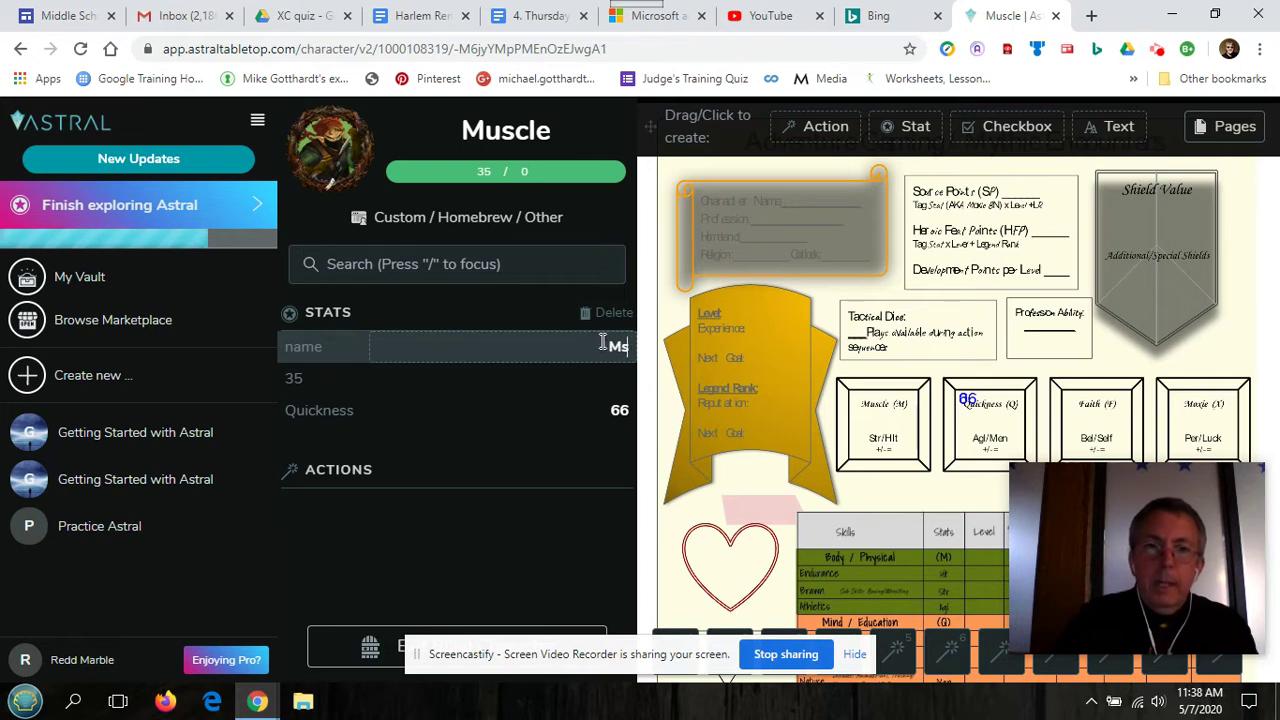
type("Pedro")
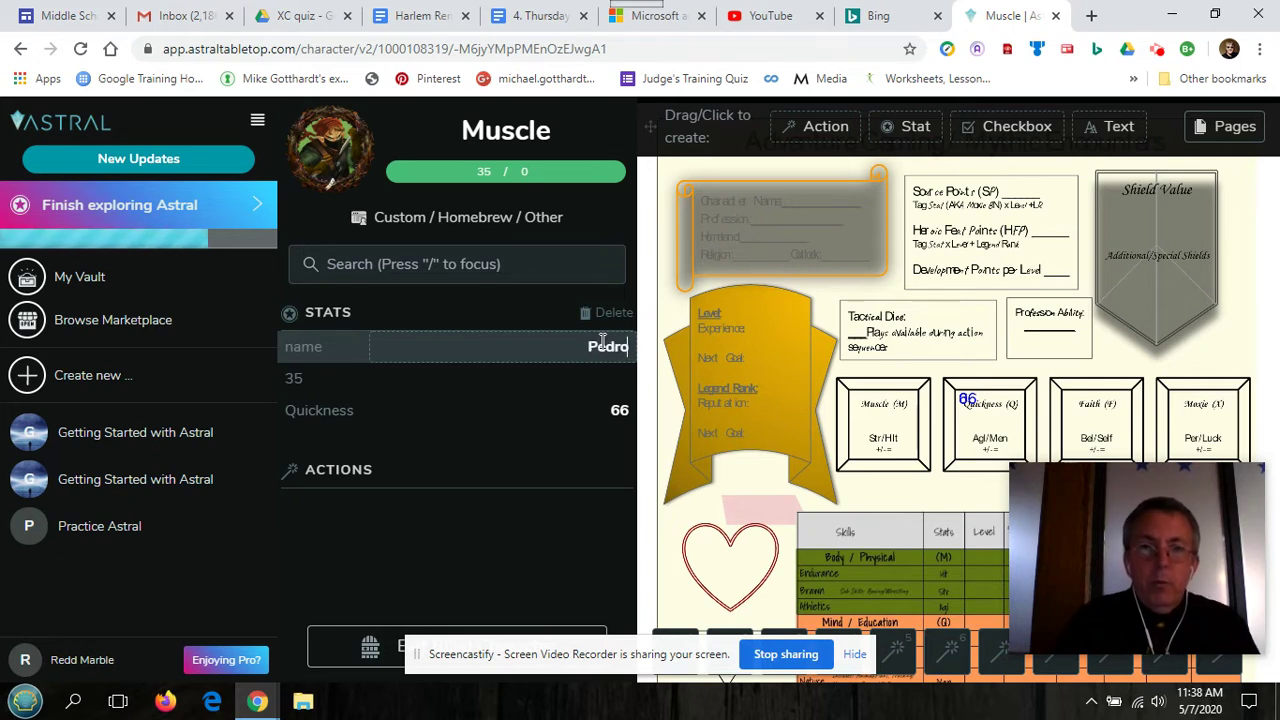
key("Return")
Step: Rename the stat labelled 35 as Muscle and set its value to 34
left_click(384, 380)
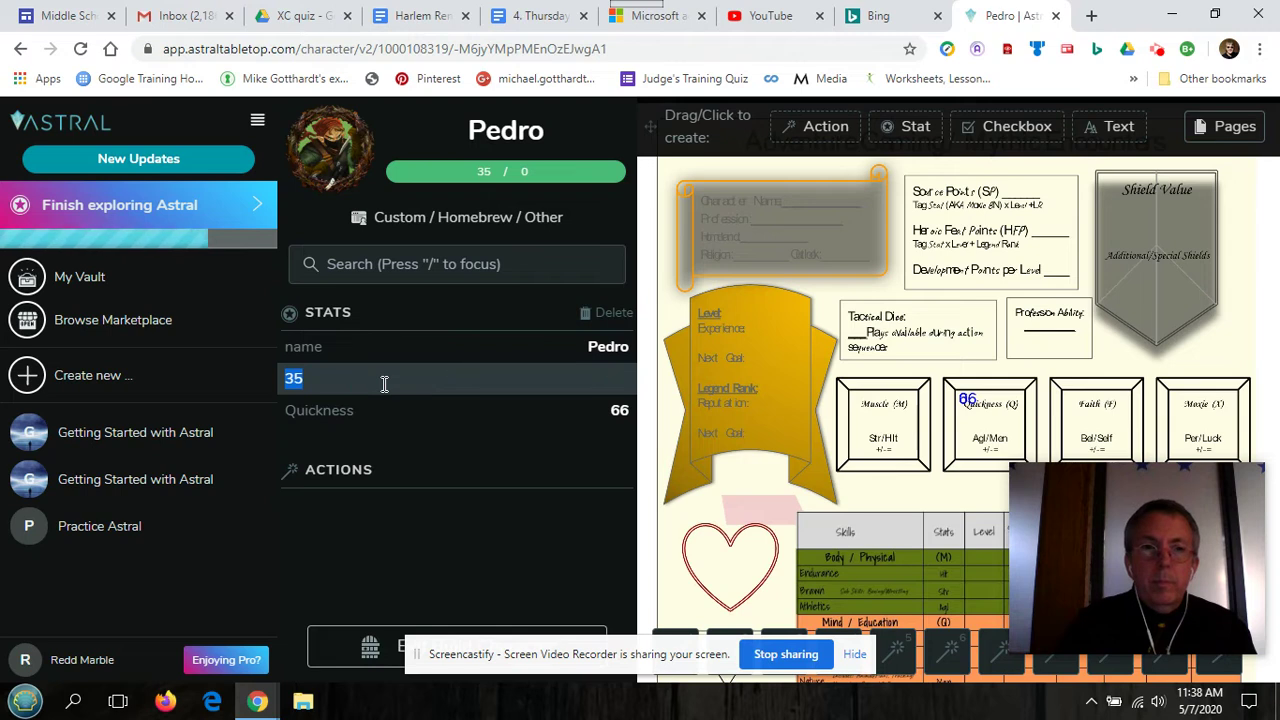
type("Mu")
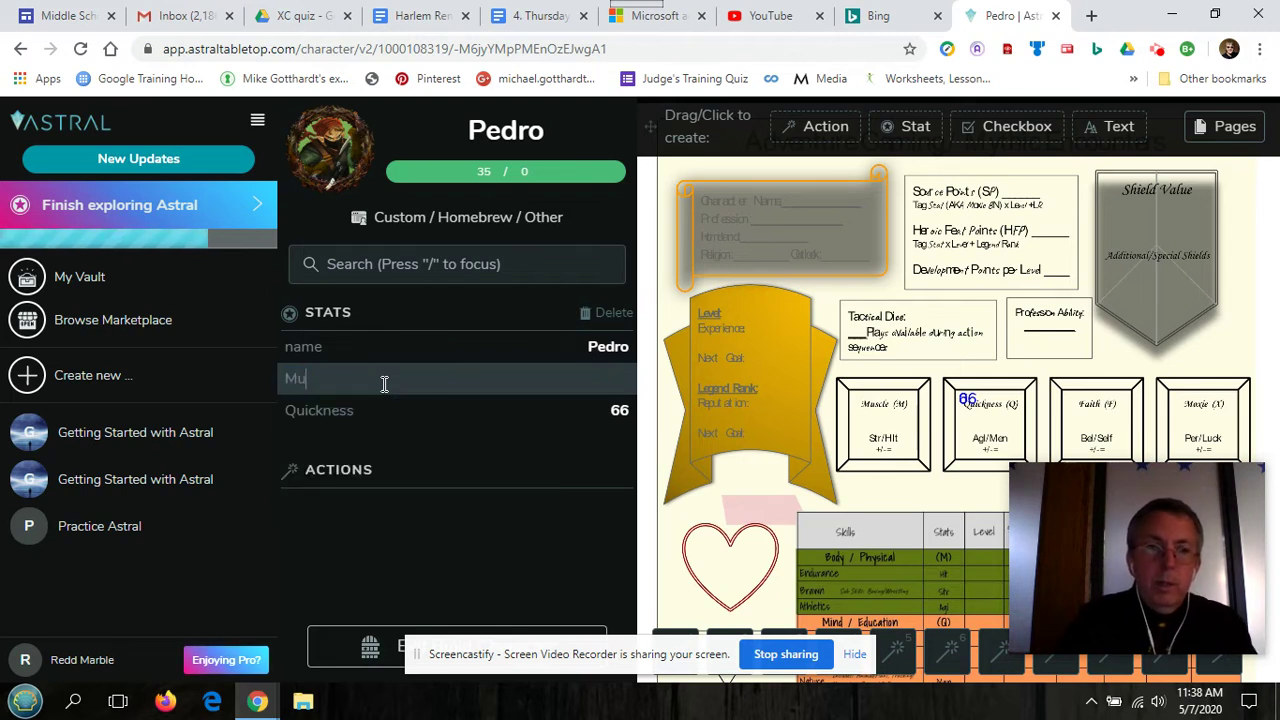
type("scle")
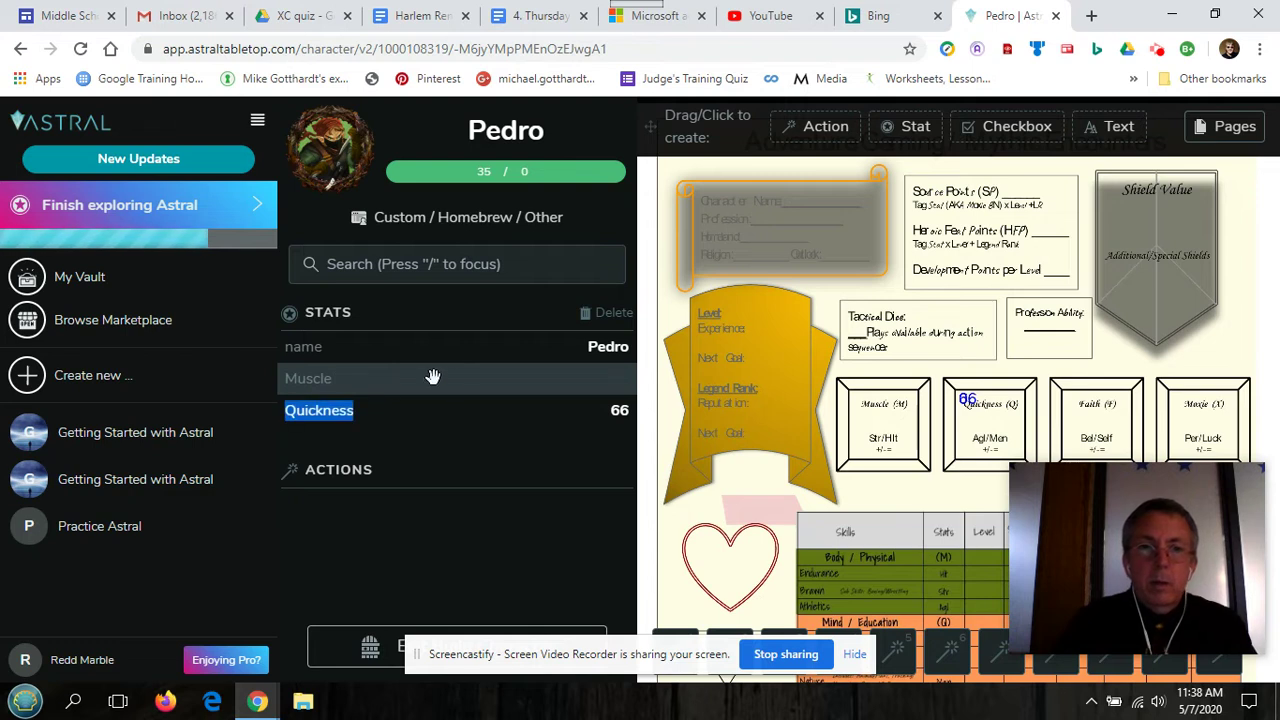
left_click(614, 388)
type("35")
key("BackSpace")
key("BackSpace")
type("34")
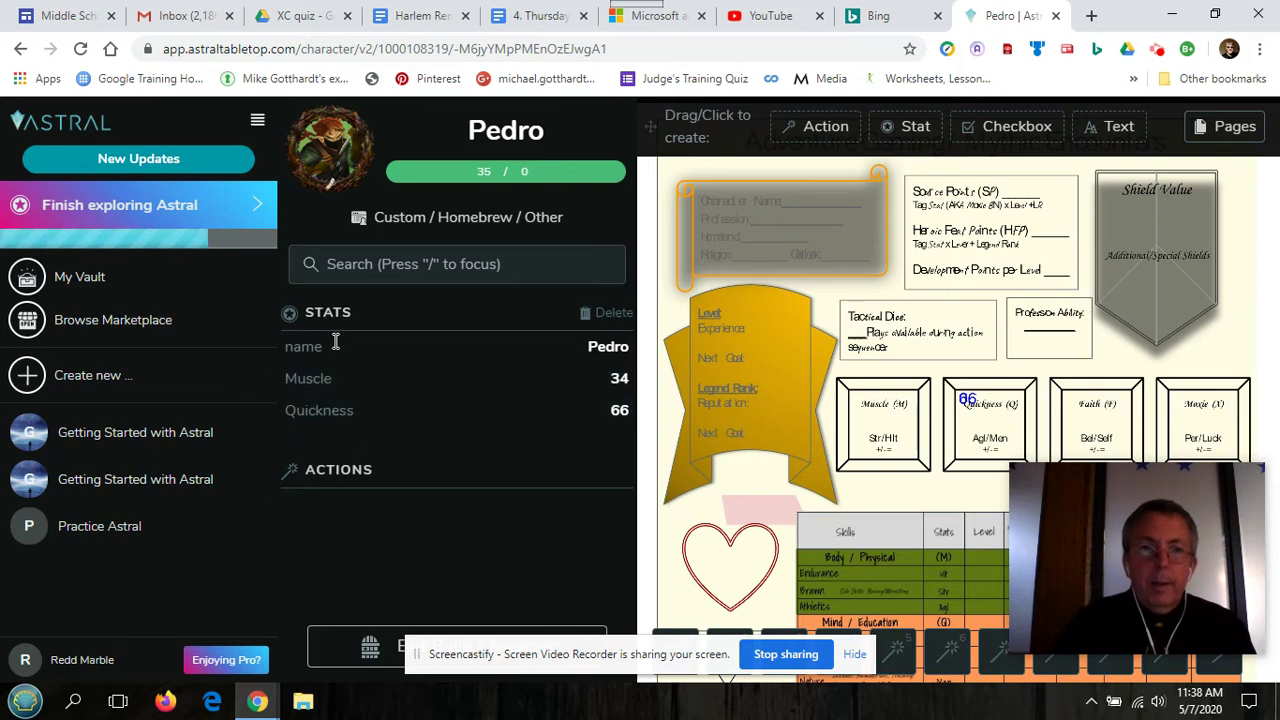
Step: Add another stat, name it Faith and set its value to 35
left_click(910, 128)
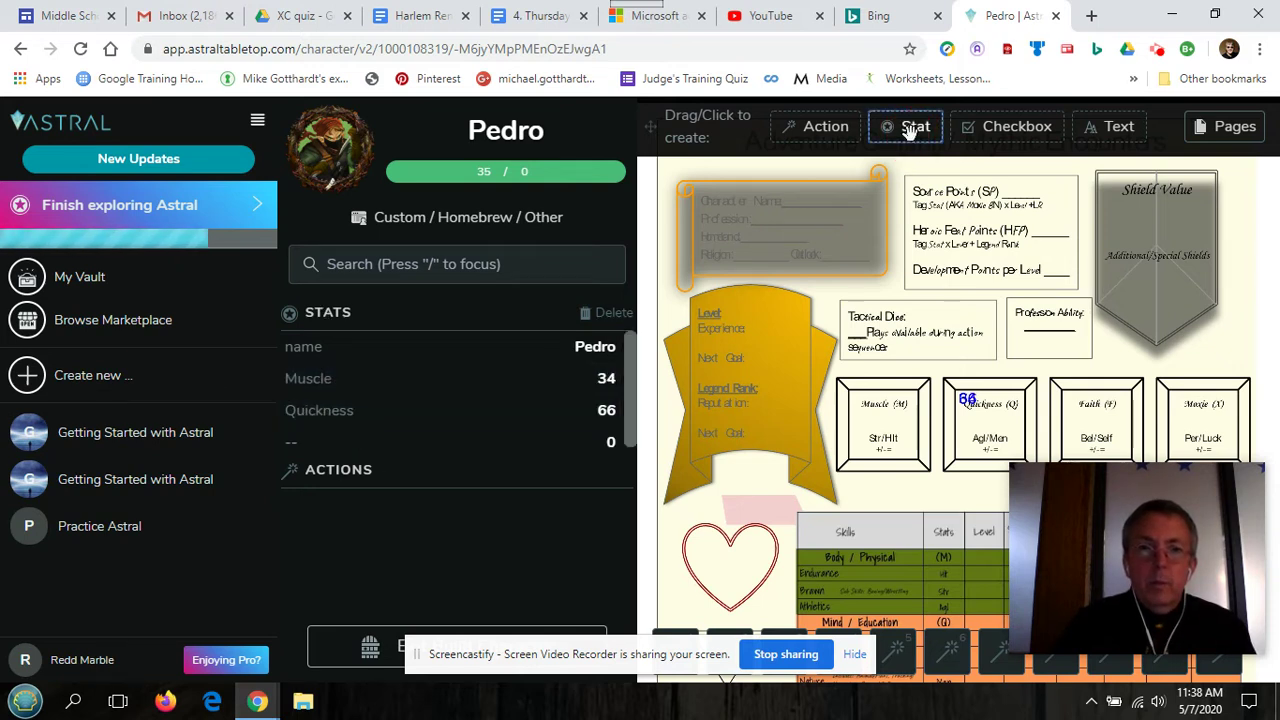
left_click(333, 446)
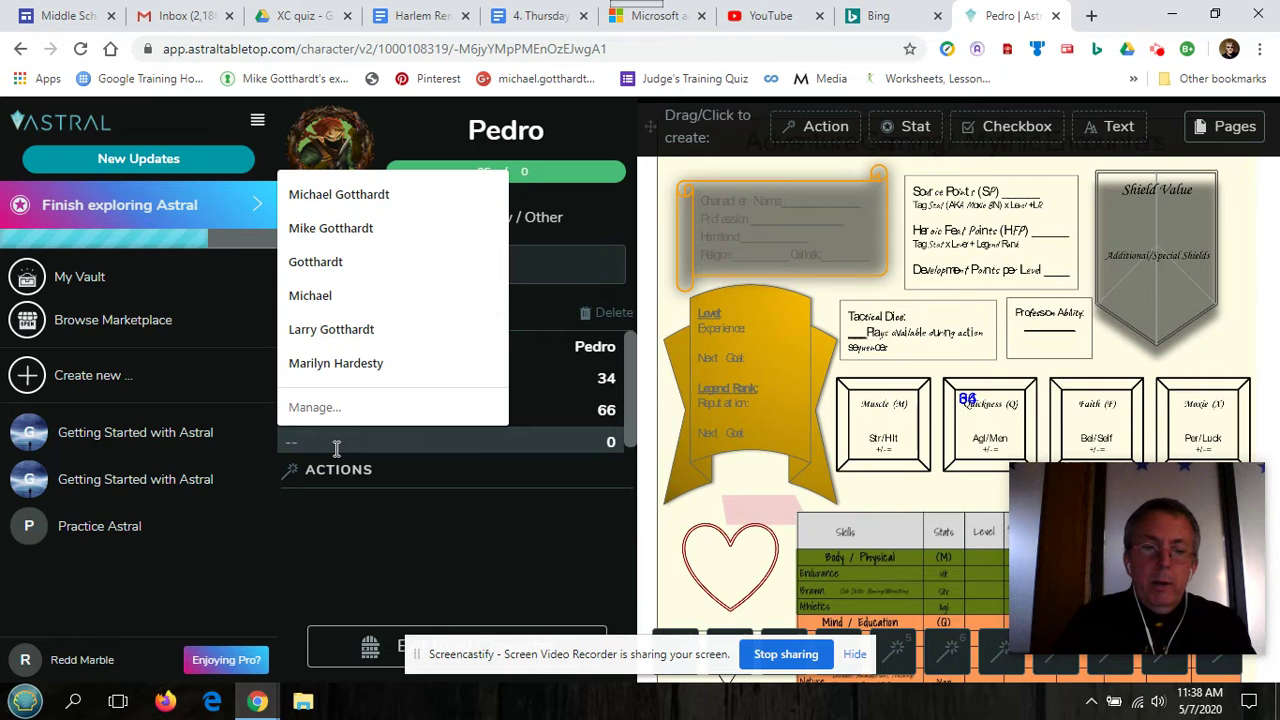
type("Faith")
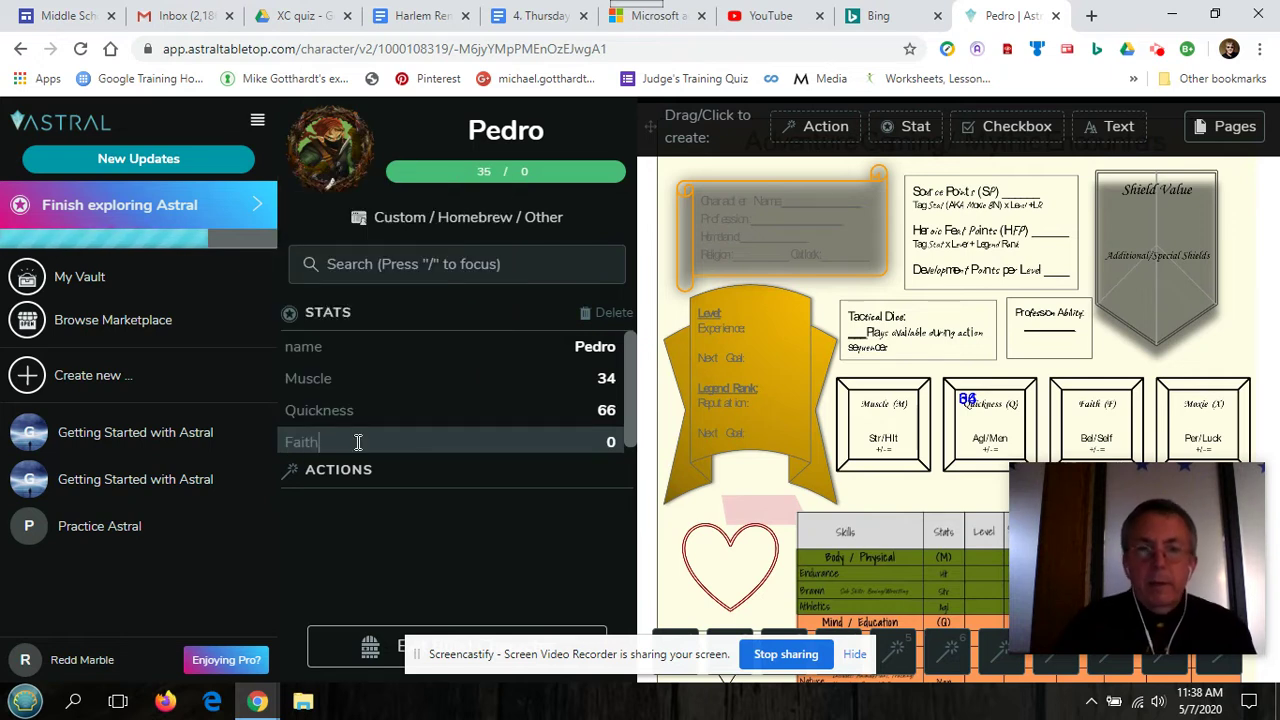
left_click(612, 442)
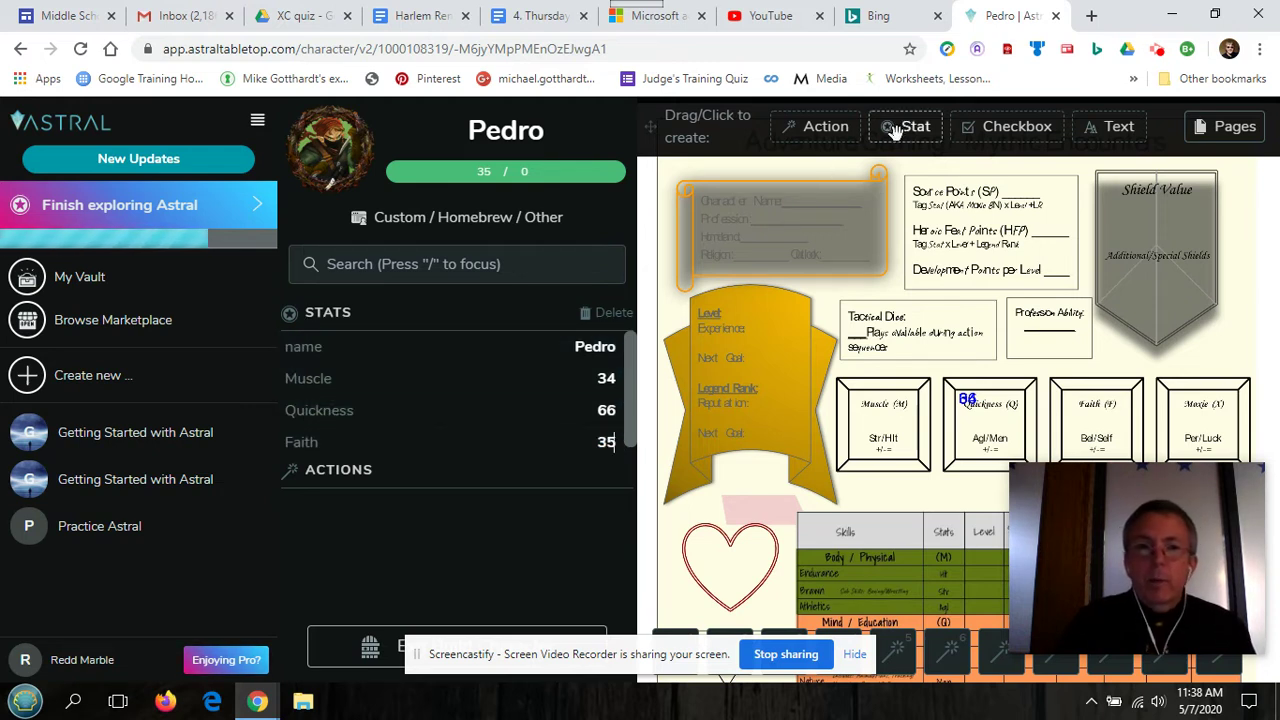
Step: Add another stat, name it MoXie and set its value to 83
mouse_move(897, 131)
left_mouse_down()
mouse_move(343, 491)
mouse_move(380, 445)
left_mouse_up()
left_click(383, 450)
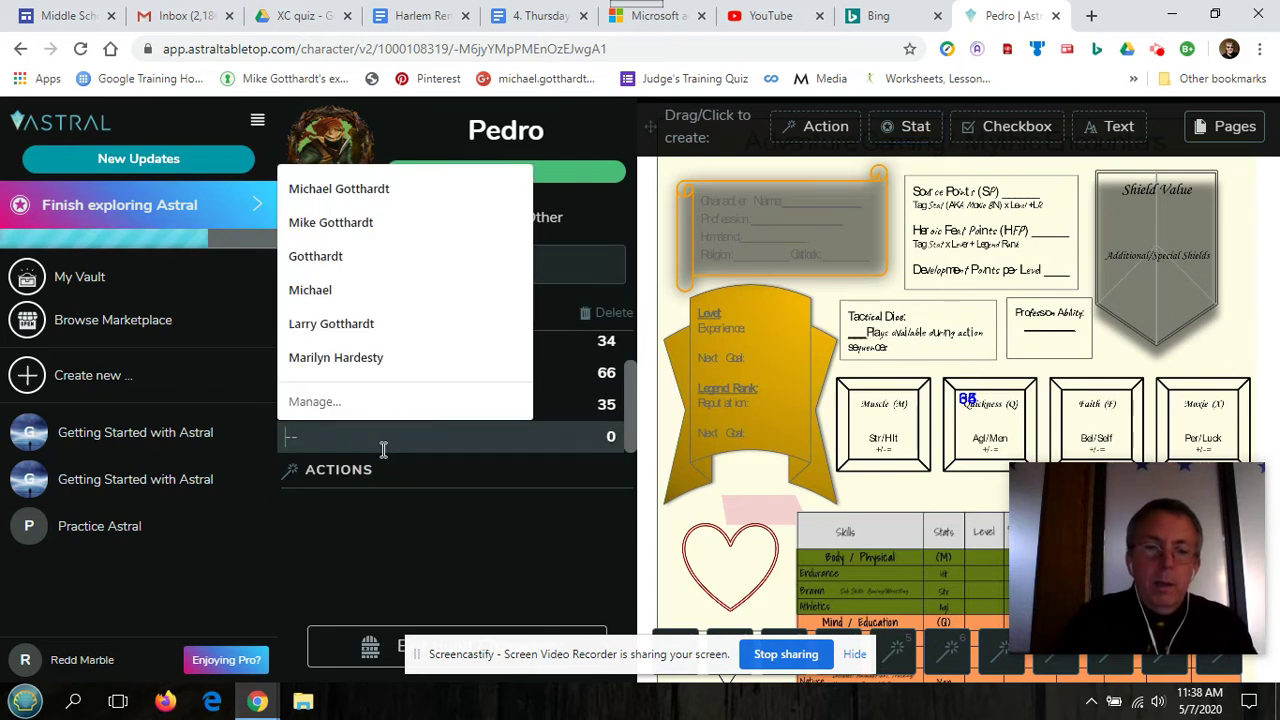
type("MoXie")
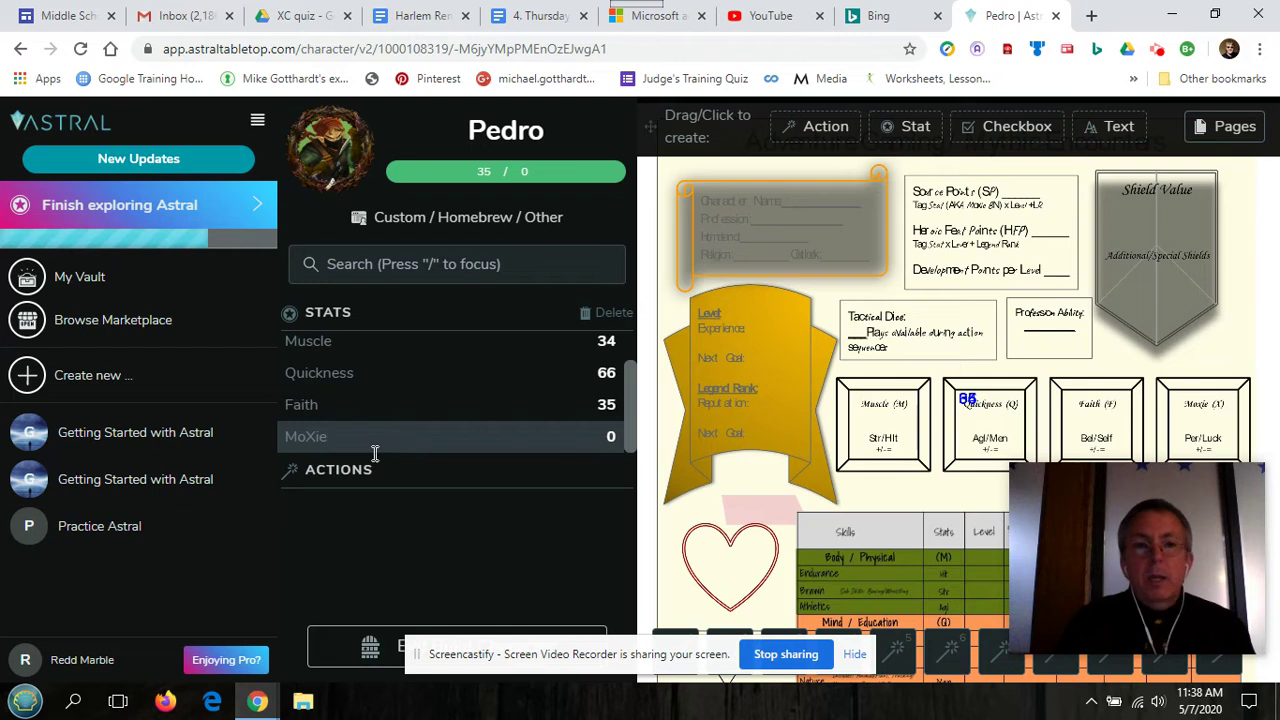
key("Return")
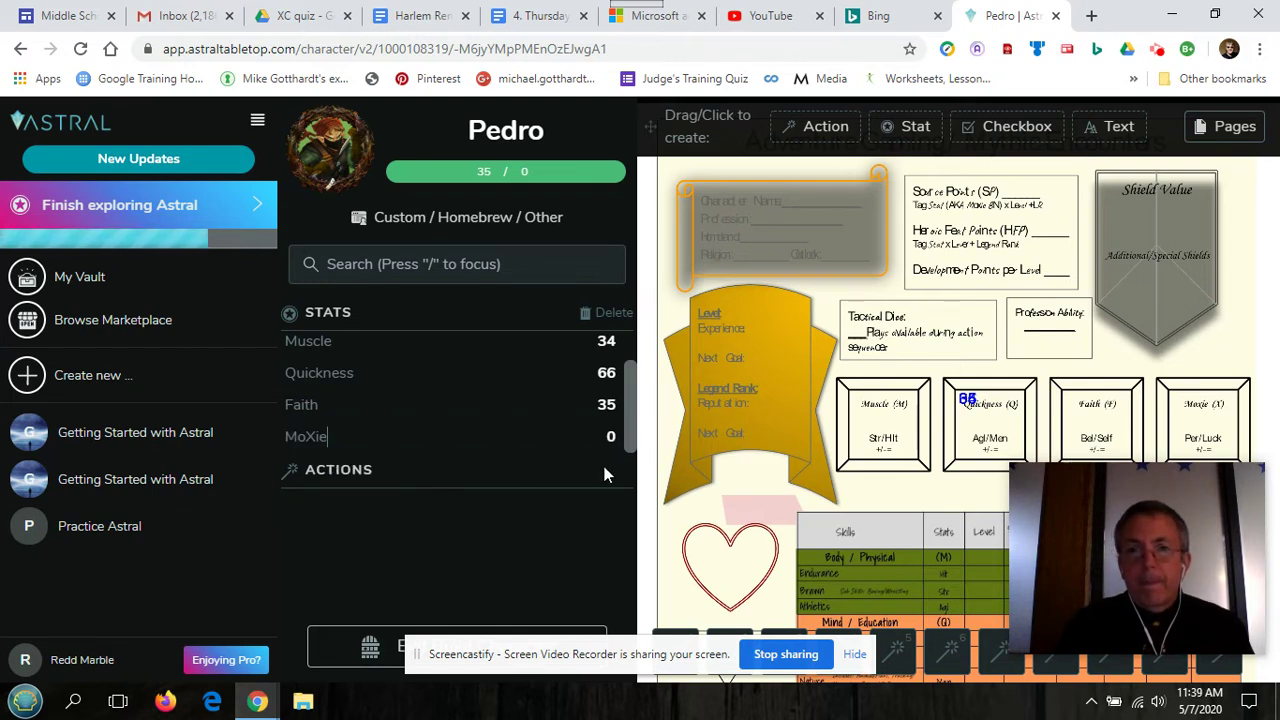
left_click(610, 436)
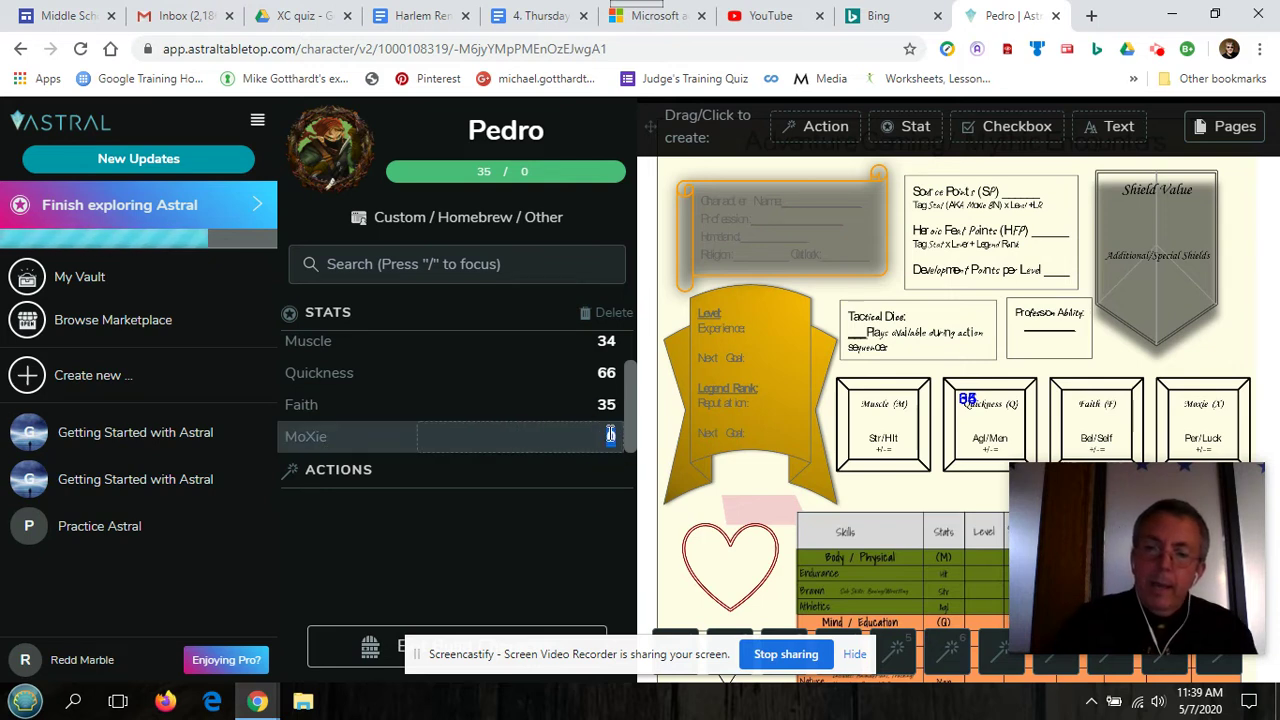
type("83")
left_click(606, 434)
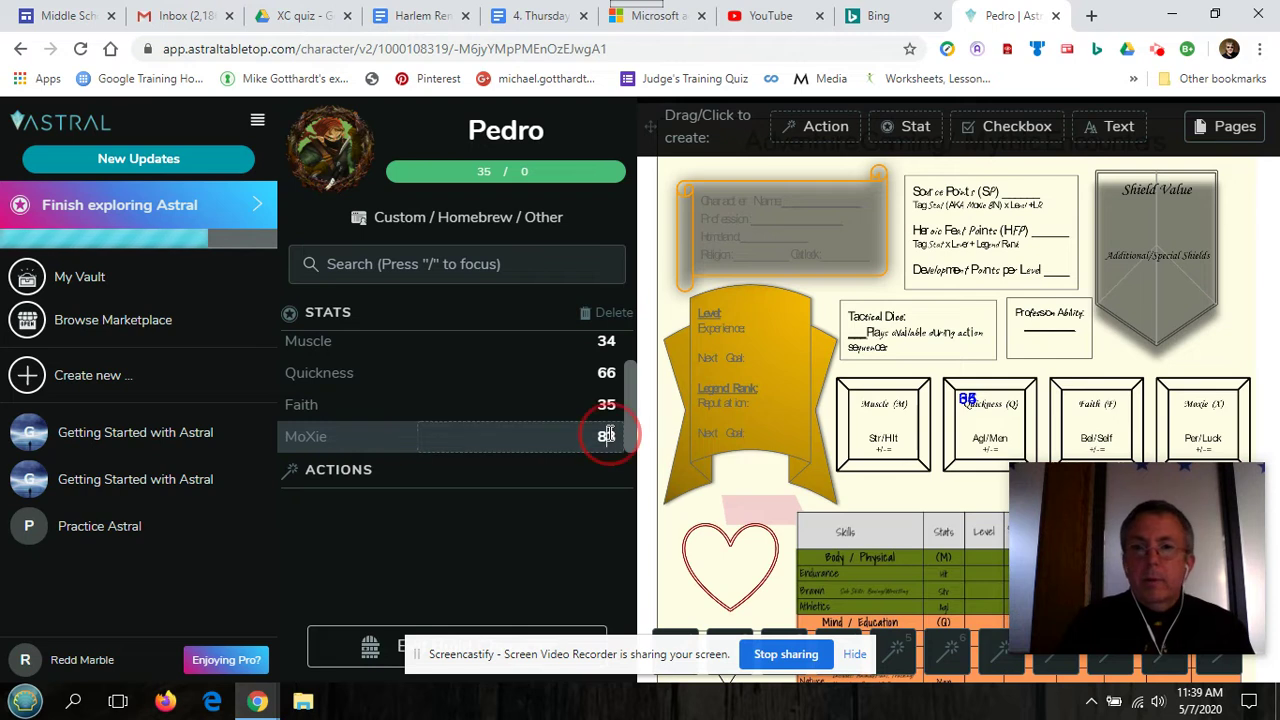
Step: Open the MoXie stat on the character sheet and review its font and colour display settings
left_click(955, 414)
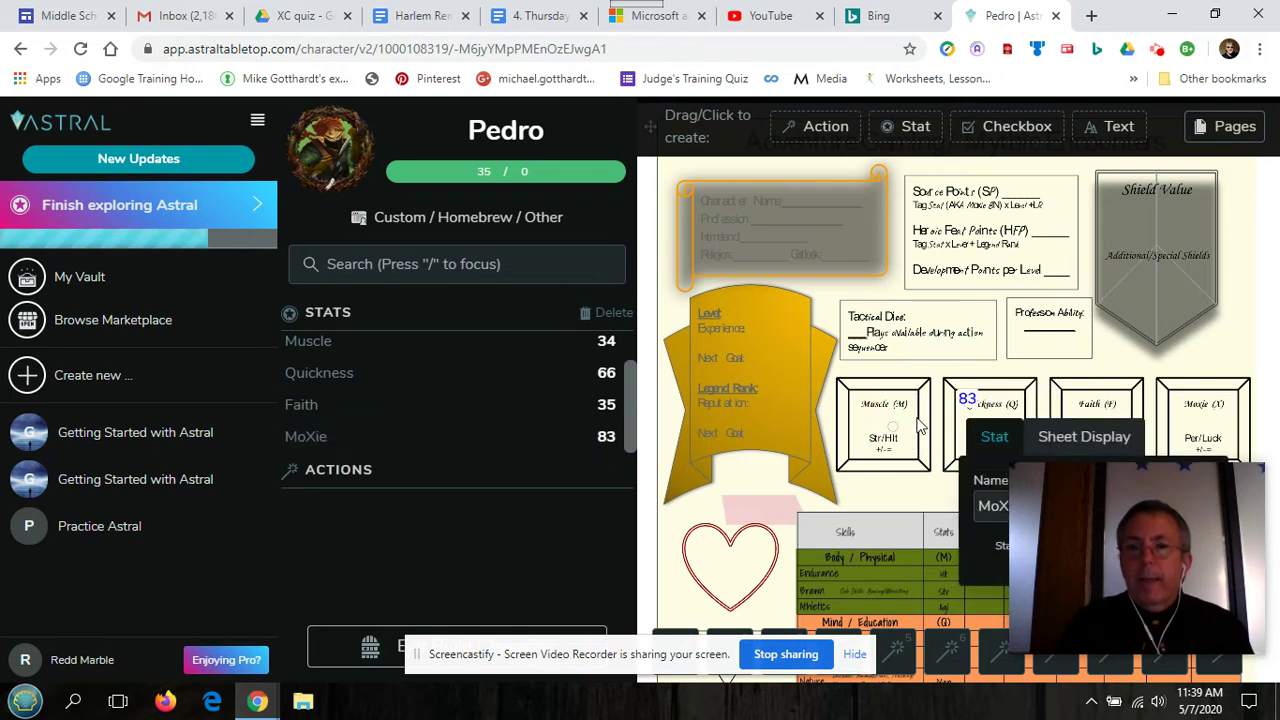
left_click_drag(1184, 480, 72, 39)
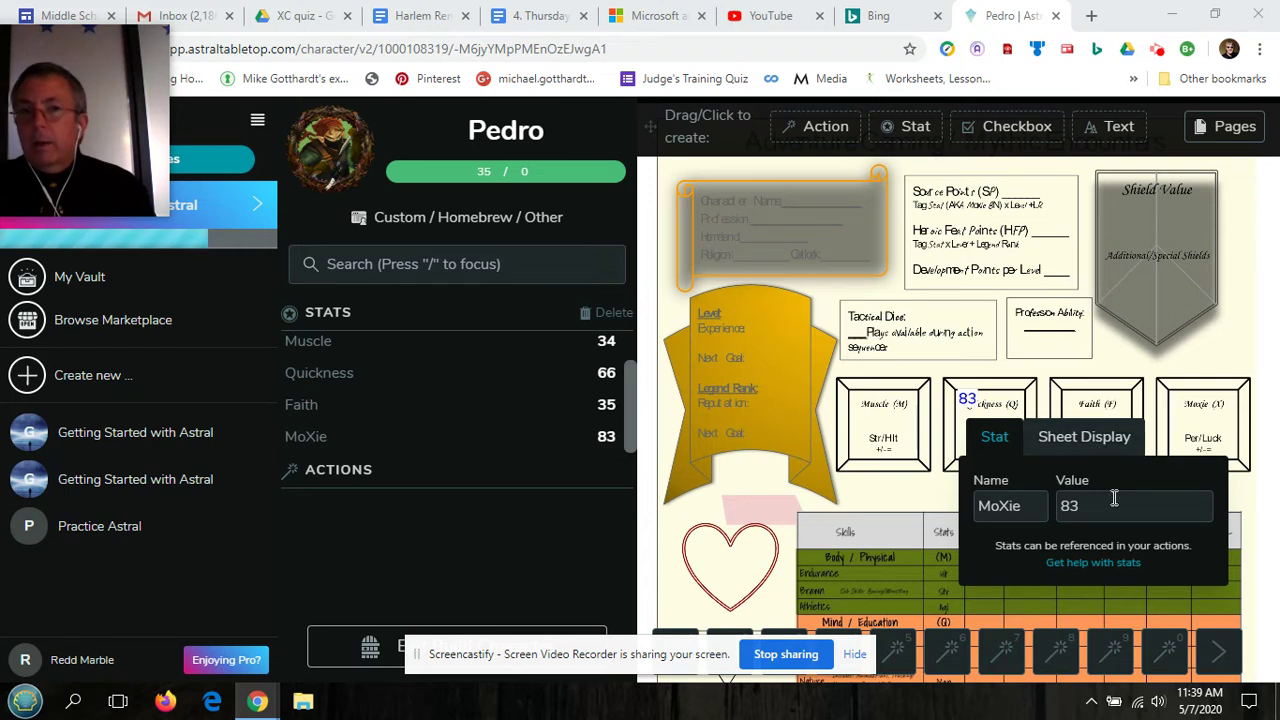
left_click(1088, 456)
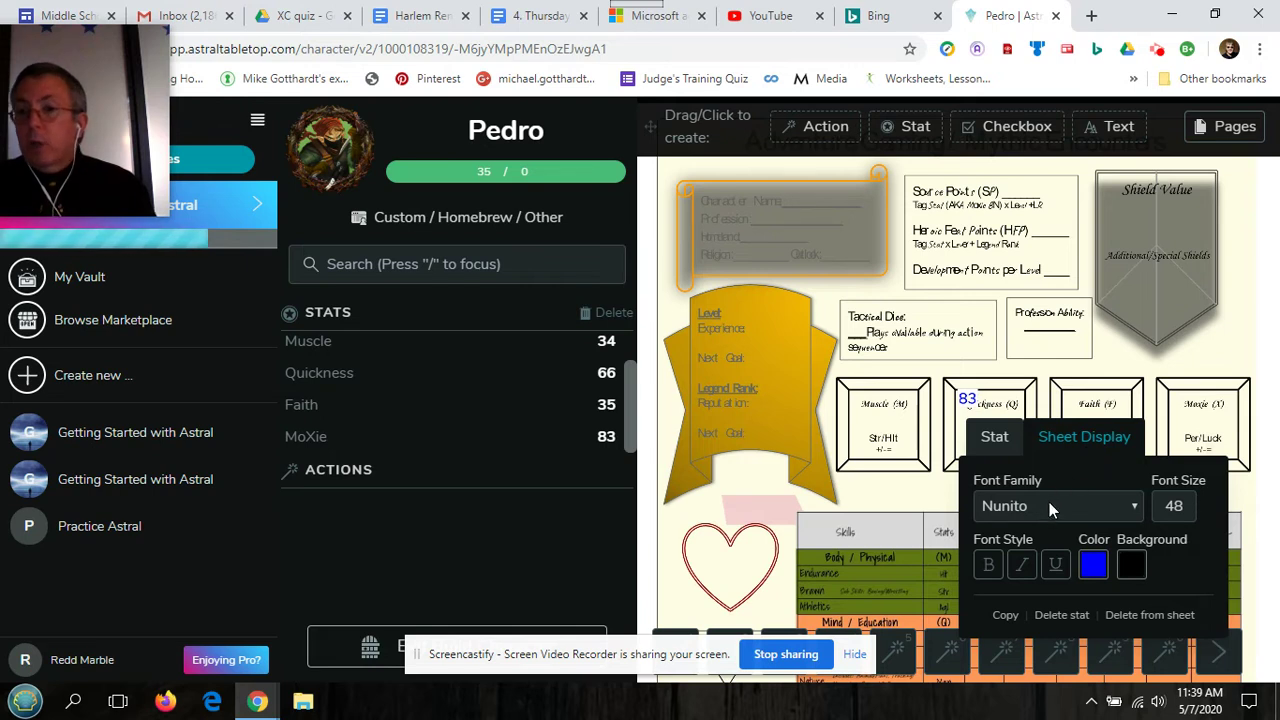
left_click(995, 443)
Step: Move the MoXie and Faith values out of the Quickness box into their matching Moxie and Faith boxes on the sheet
left_click(966, 395)
left_click(966, 395)
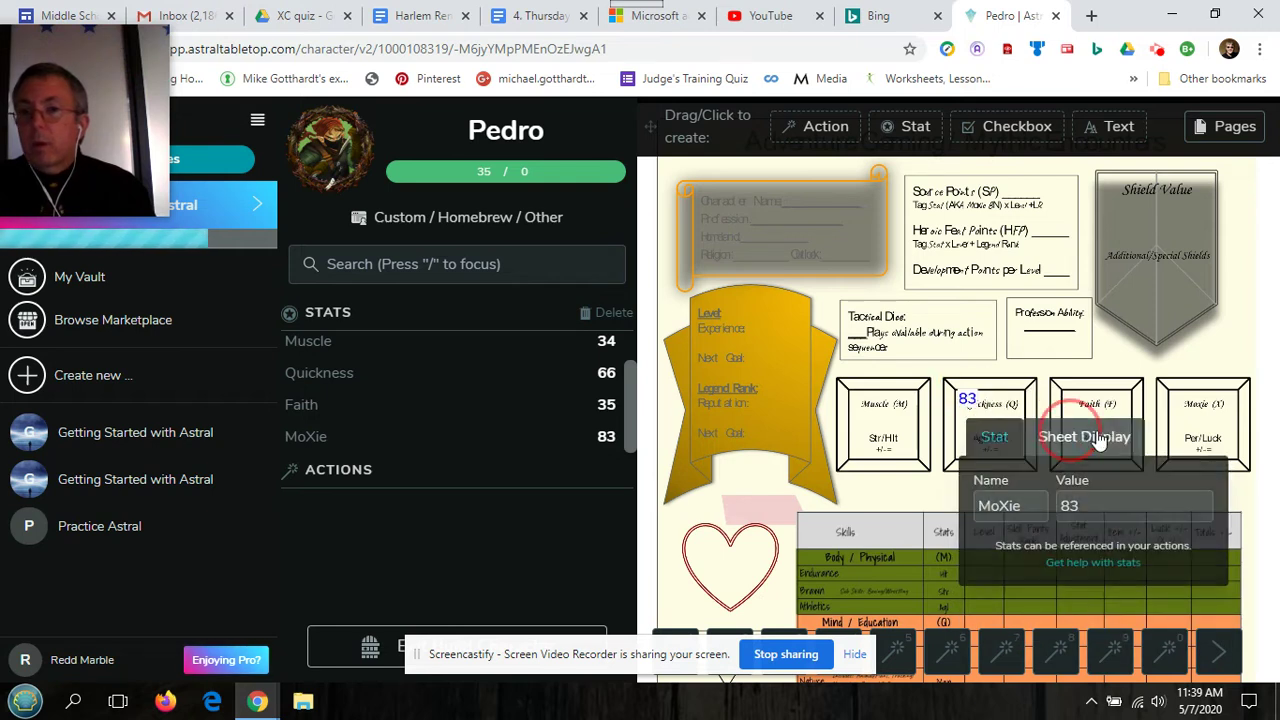
left_click_drag(966, 398, 1200, 423)
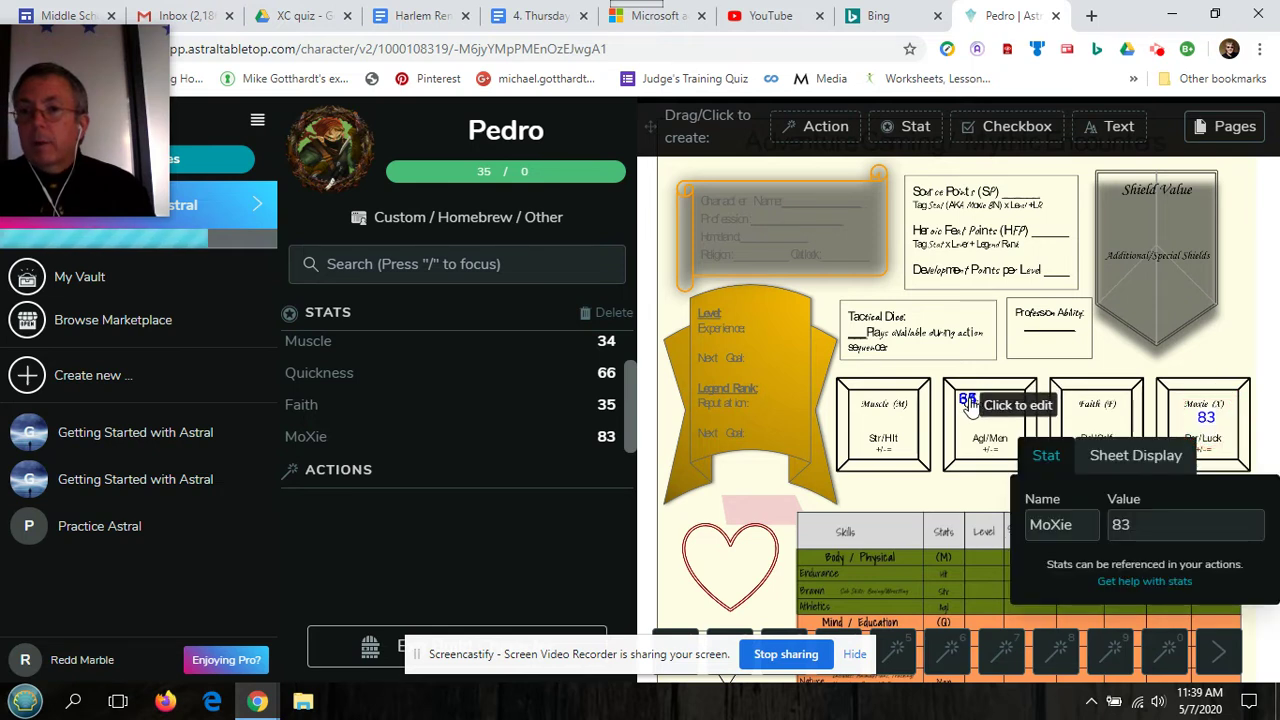
left_click(968, 400)
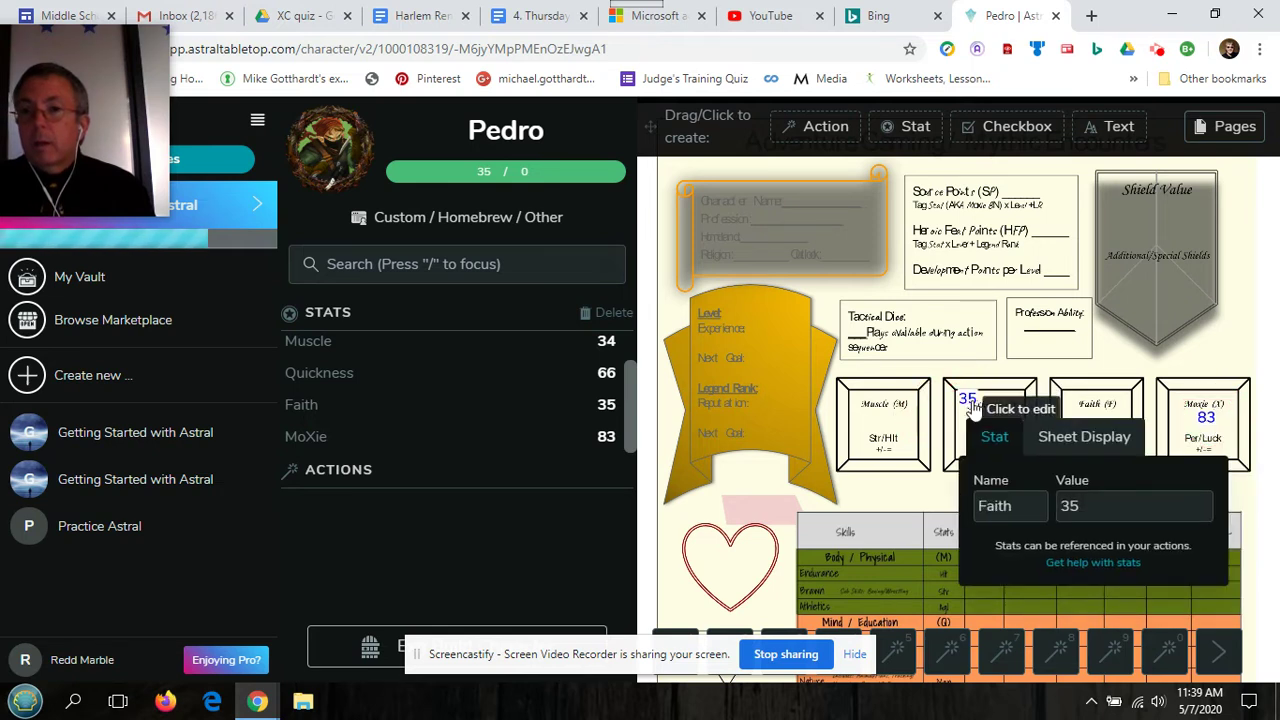
left_click_drag(968, 400, 1094, 420)
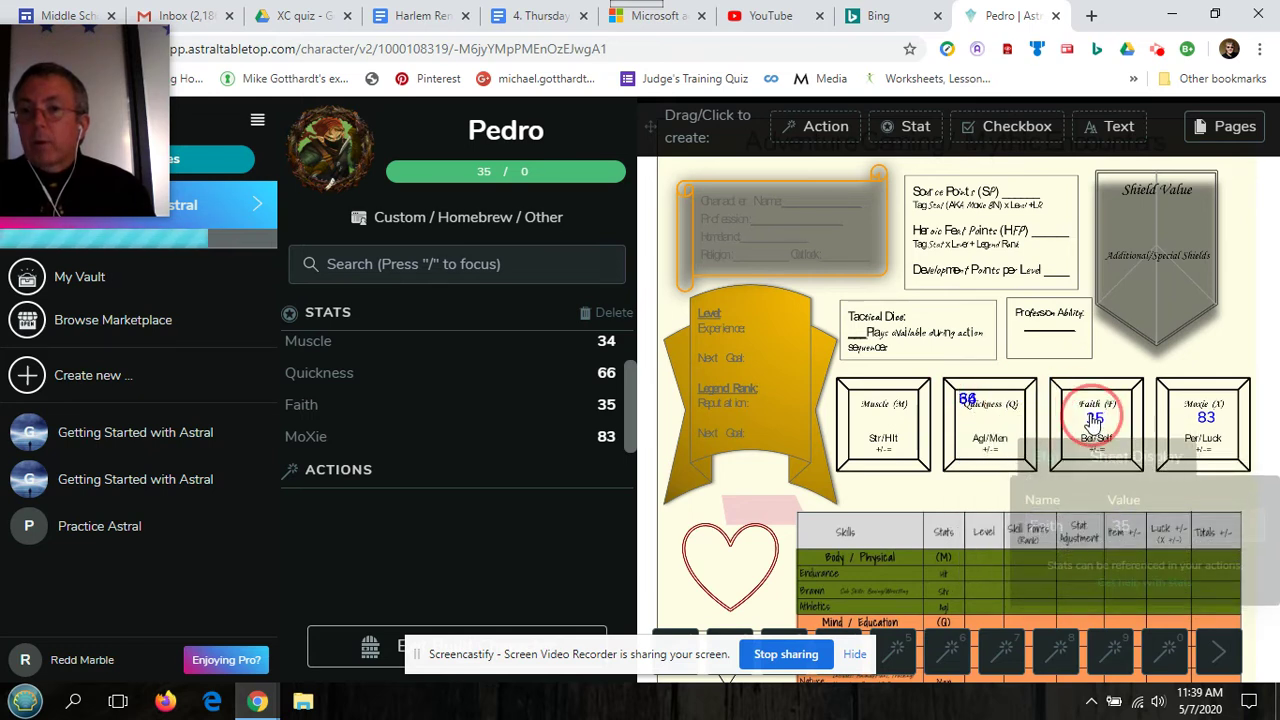
Step: Centre the Quickness value under the heading in its box and move the Muscle value into the Muscle box
left_click(968, 400)
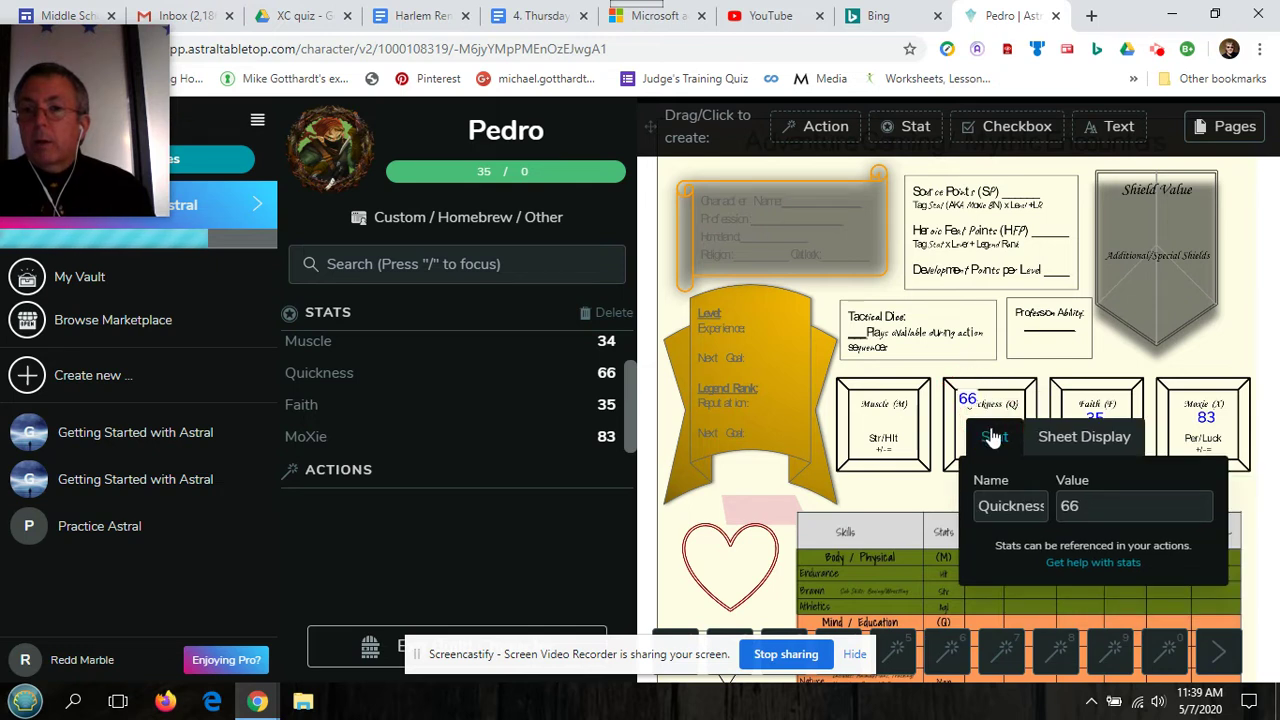
left_click_drag(968, 400, 990, 424)
left_click(966, 400)
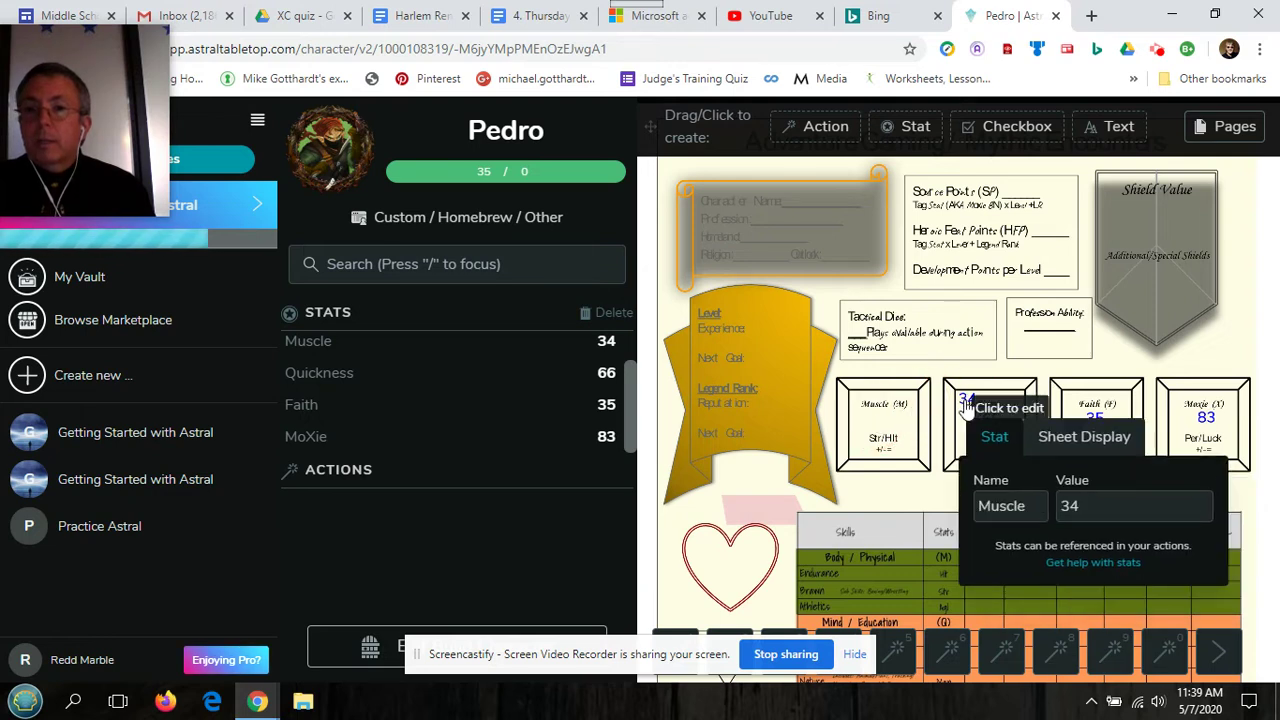
left_click_drag(966, 400, 888, 428)
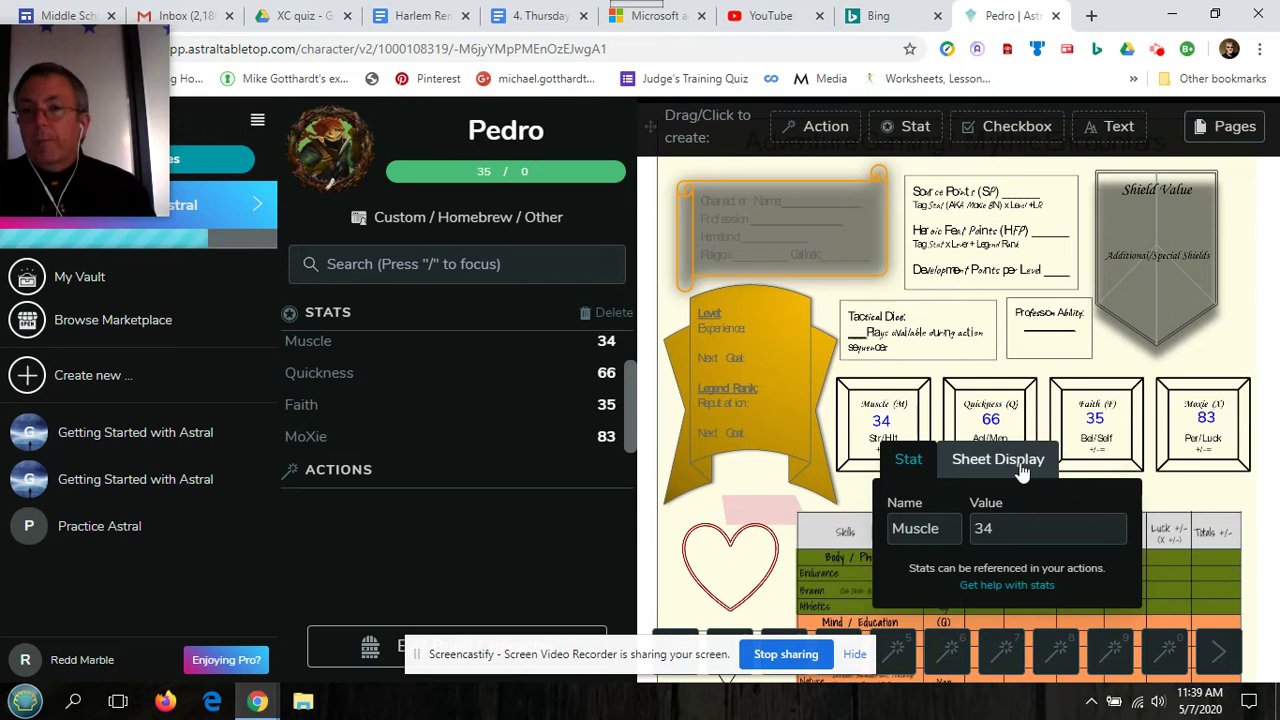
scroll(968, 338, "down", 1)
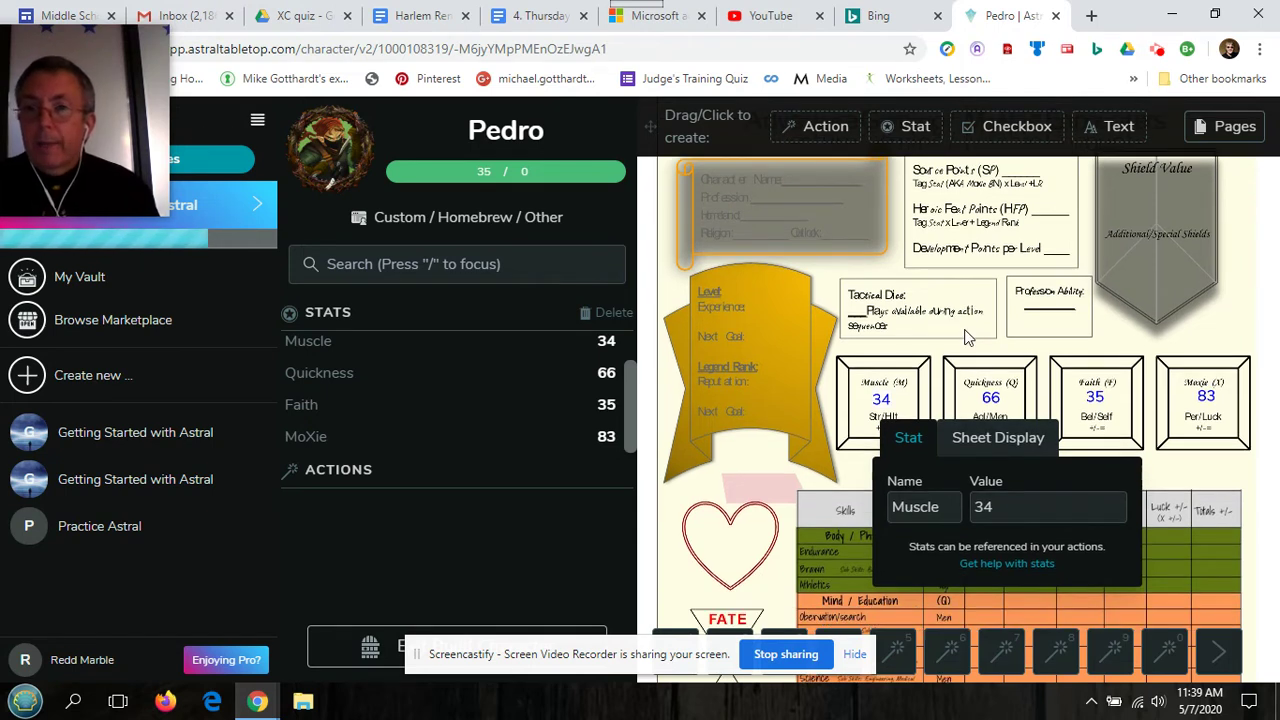
scroll(968, 338, "up", 1)
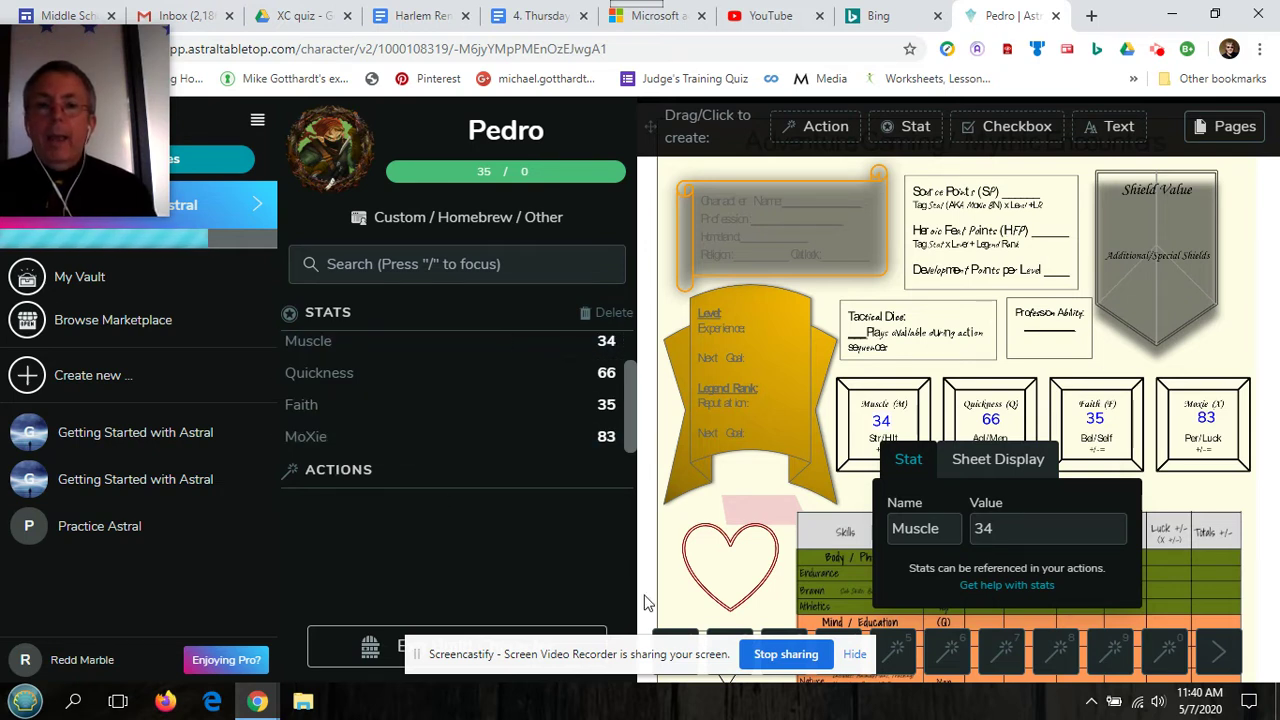
left_click(415, 652)
left_click_drag(415, 652, 62, 468)
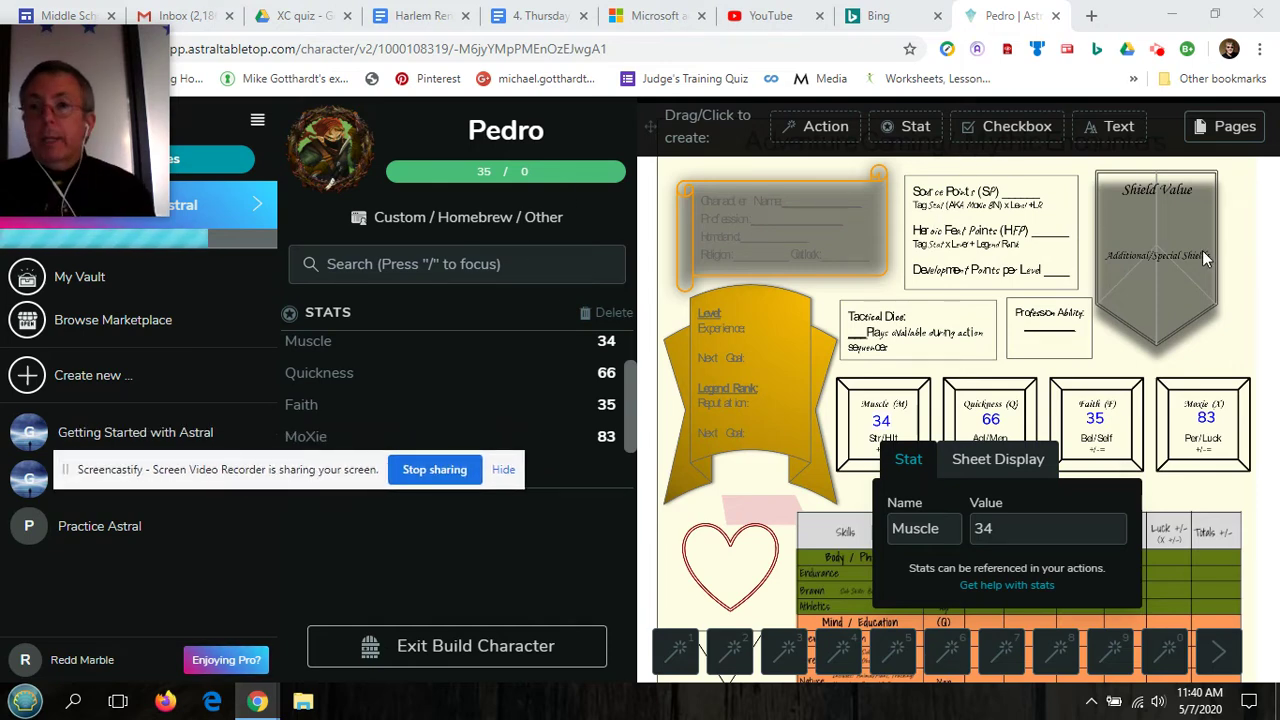
Step: Close the Muscle stat's settings and examine the Muscle and Quickness boxes on the sheet up close
scroll(1203, 258, "down", 3)
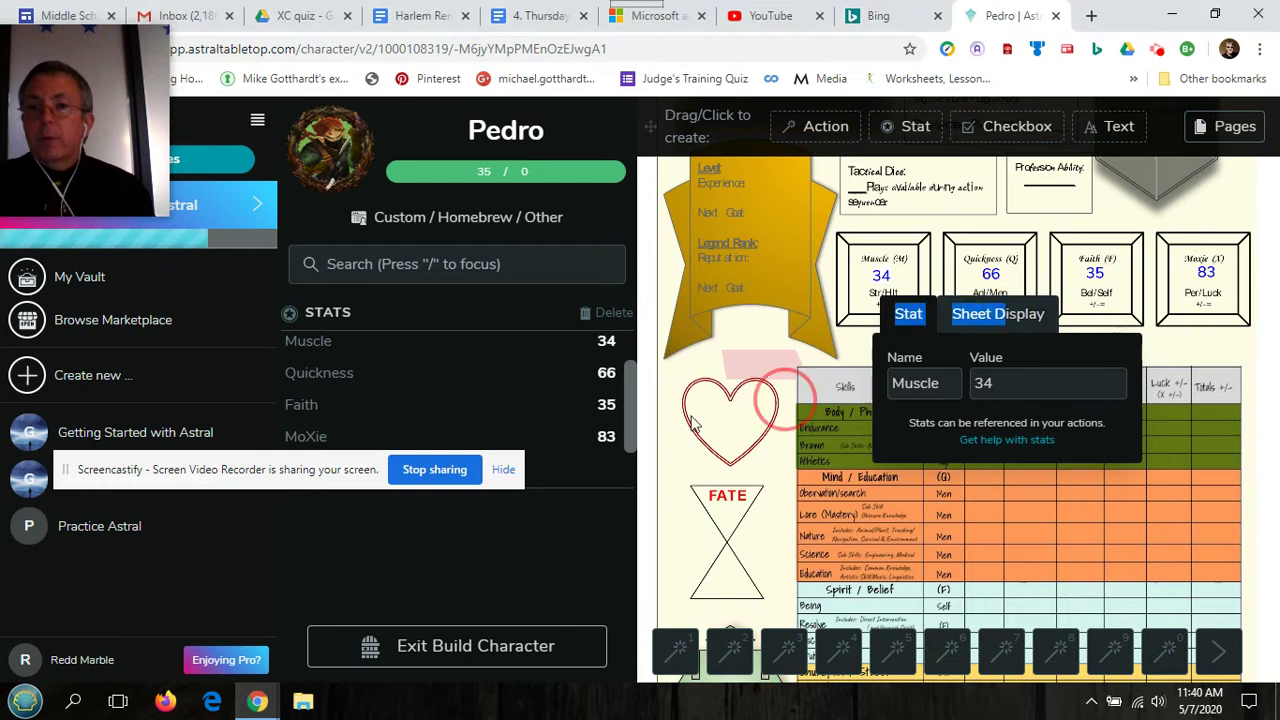
left_click(1205, 345)
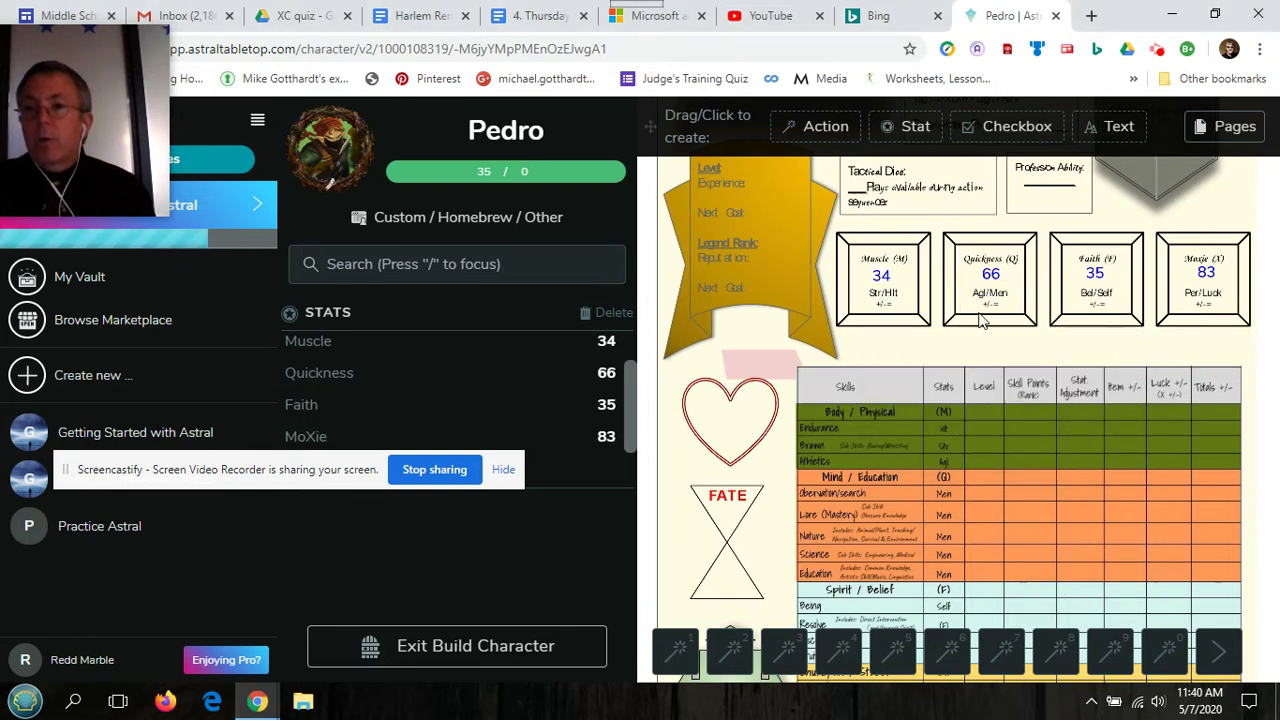
scroll(896, 300, "up", 3)
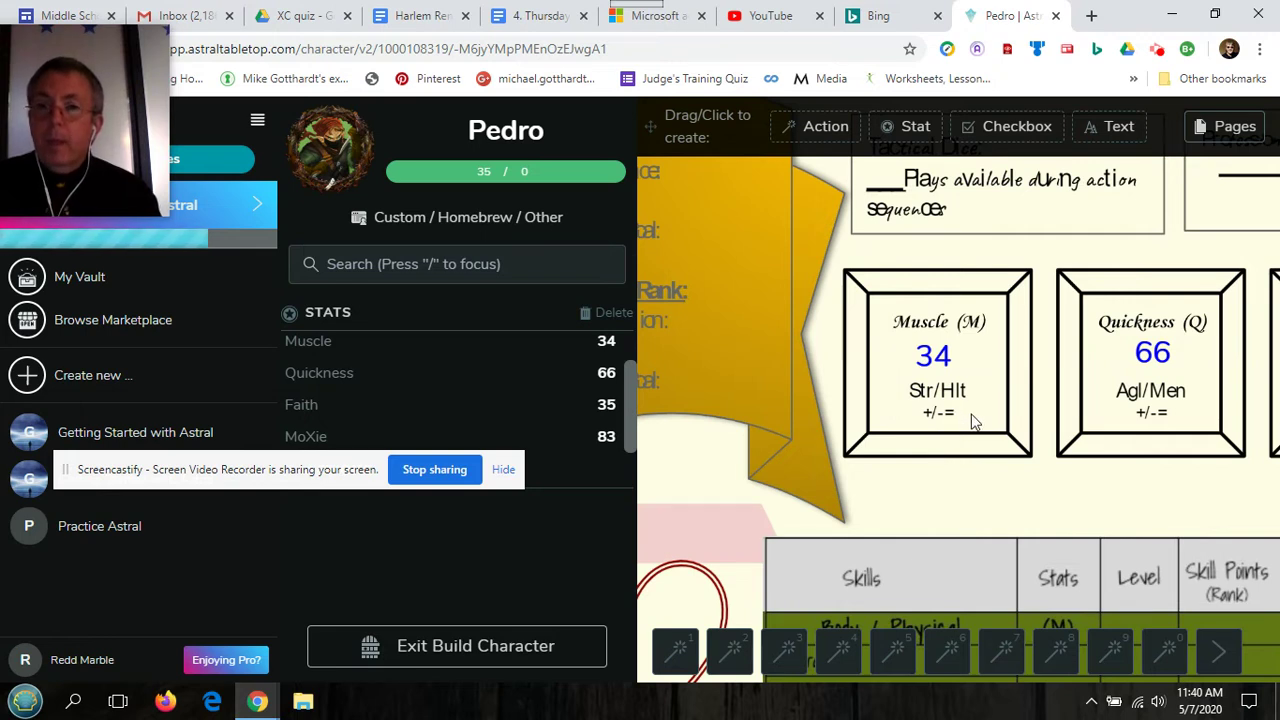
left_click(941, 431)
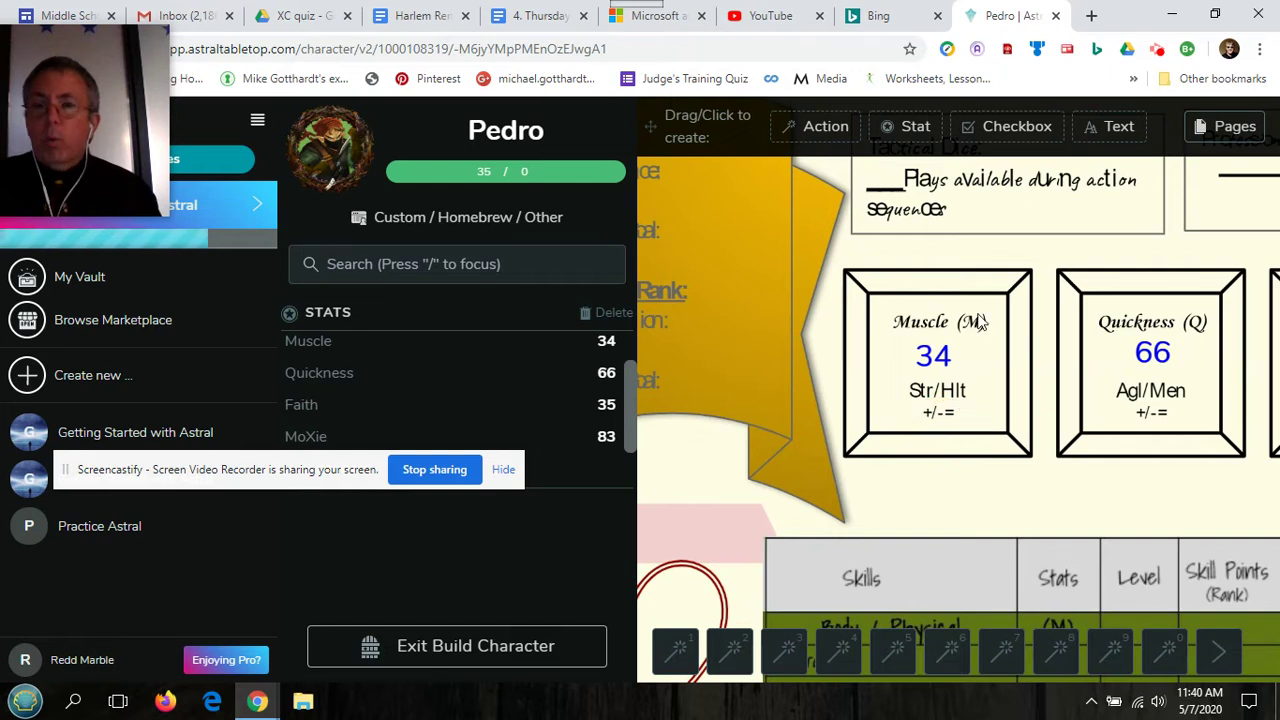
Step: Add a text element to the character sheet and replace its placeholder wording with "-1/ 0"
left_click(1100, 127)
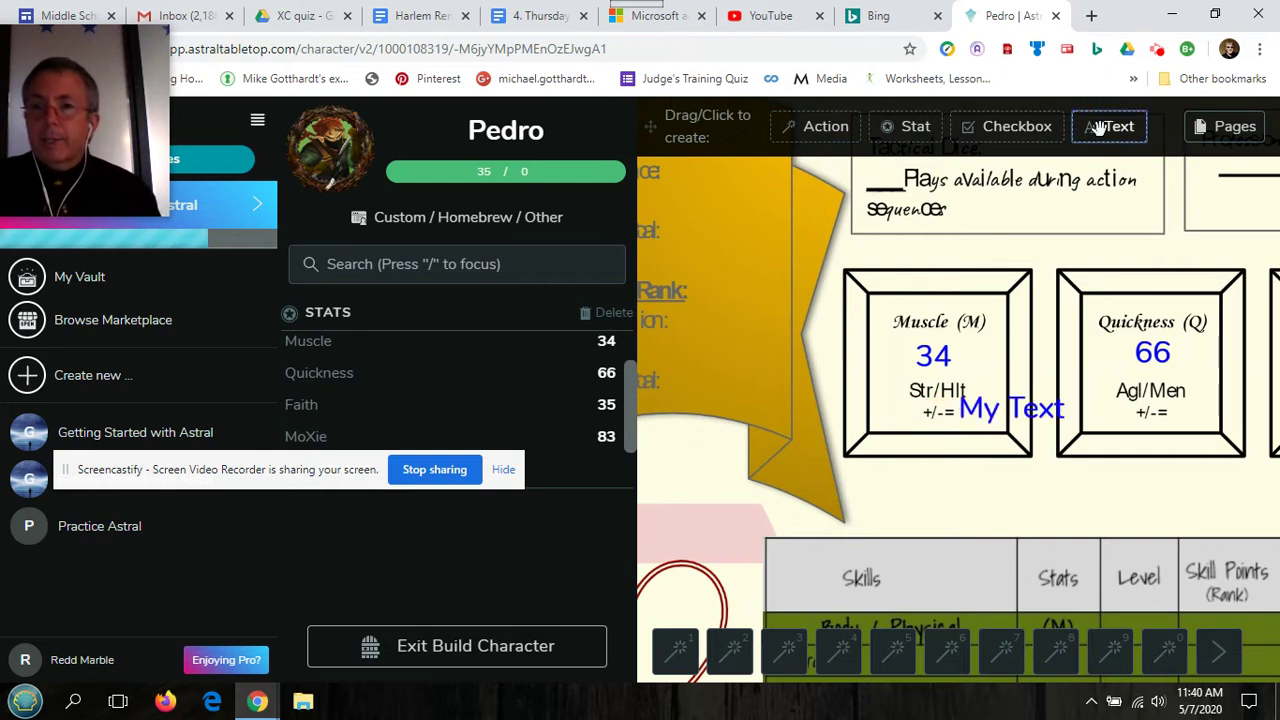
left_click(1016, 410)
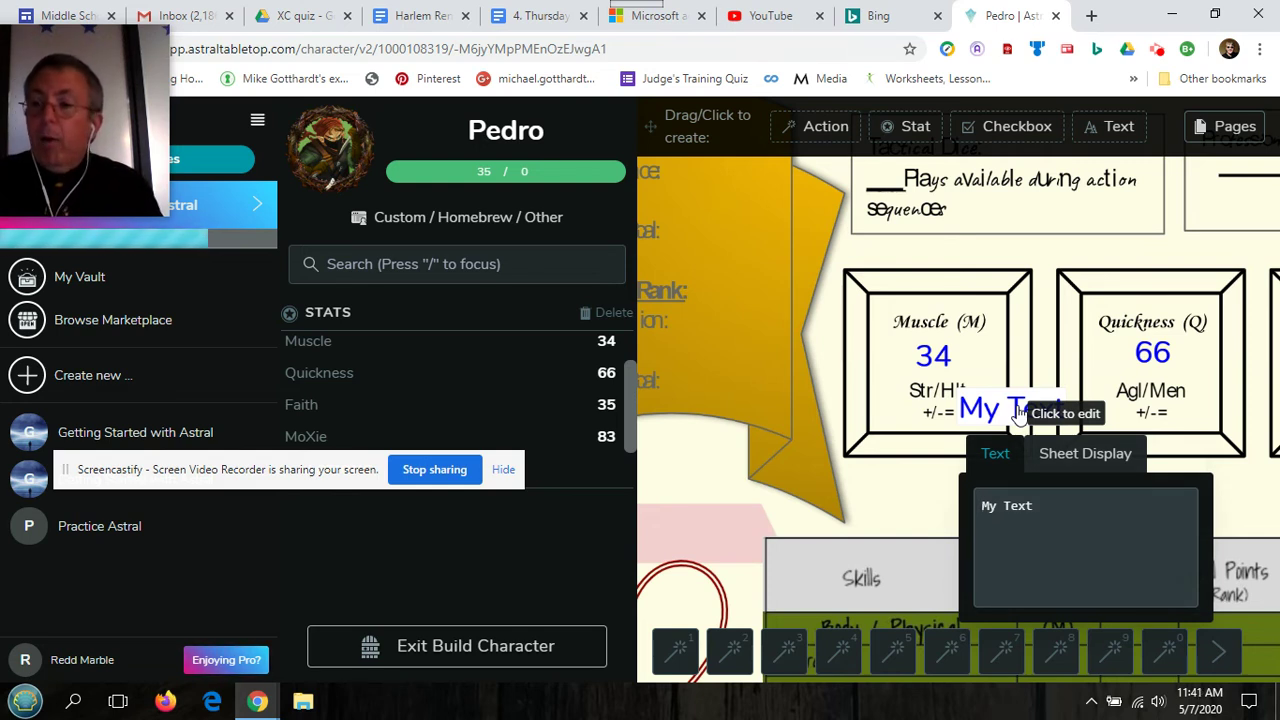
type("-1")
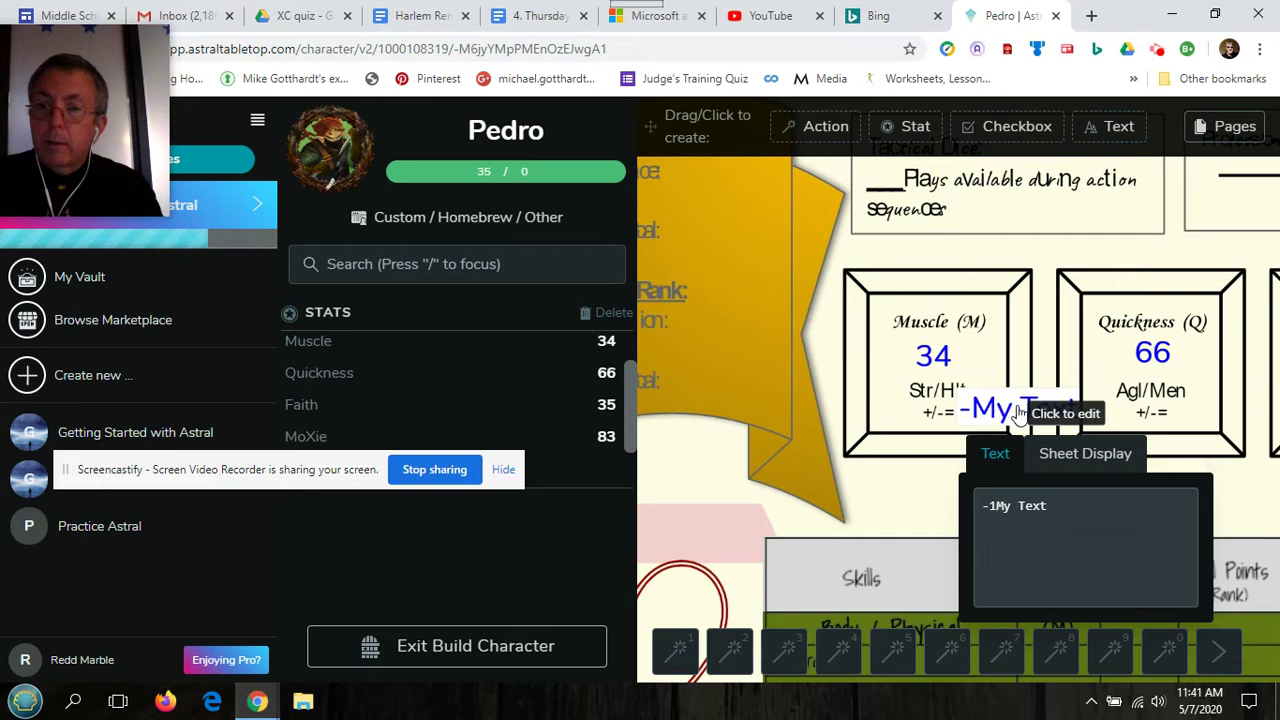
type("/ ")
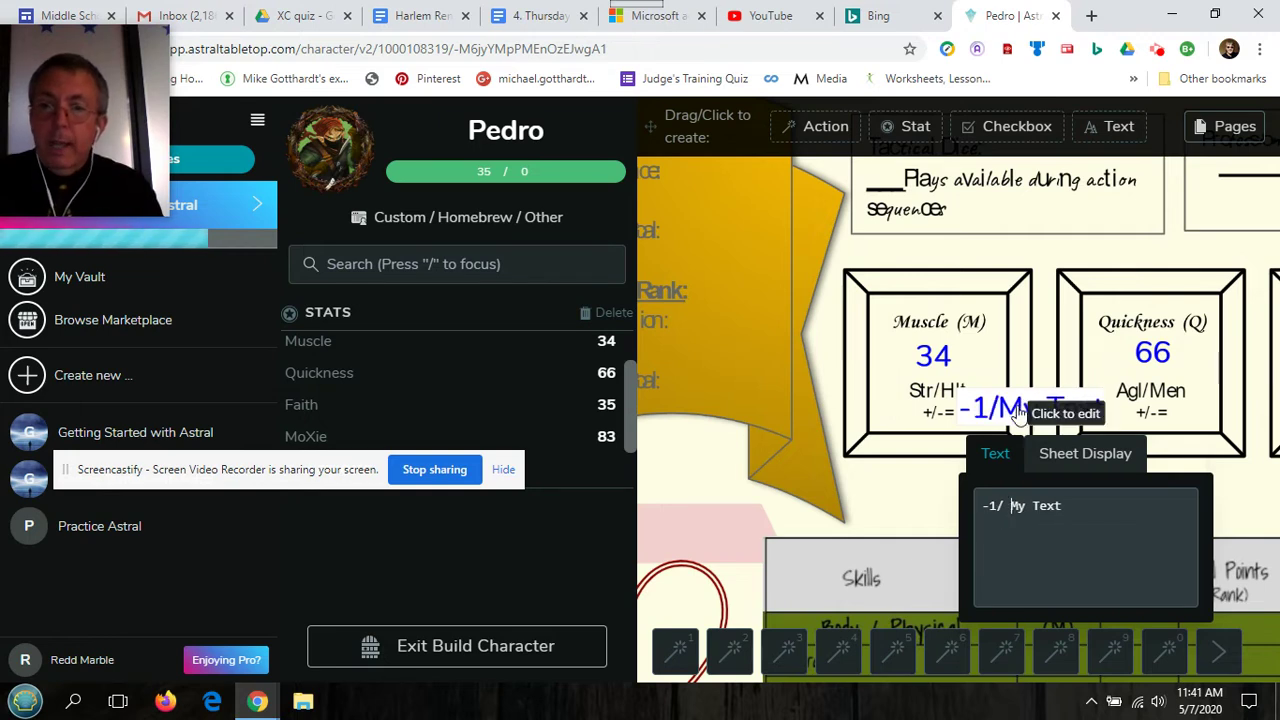
type("0")
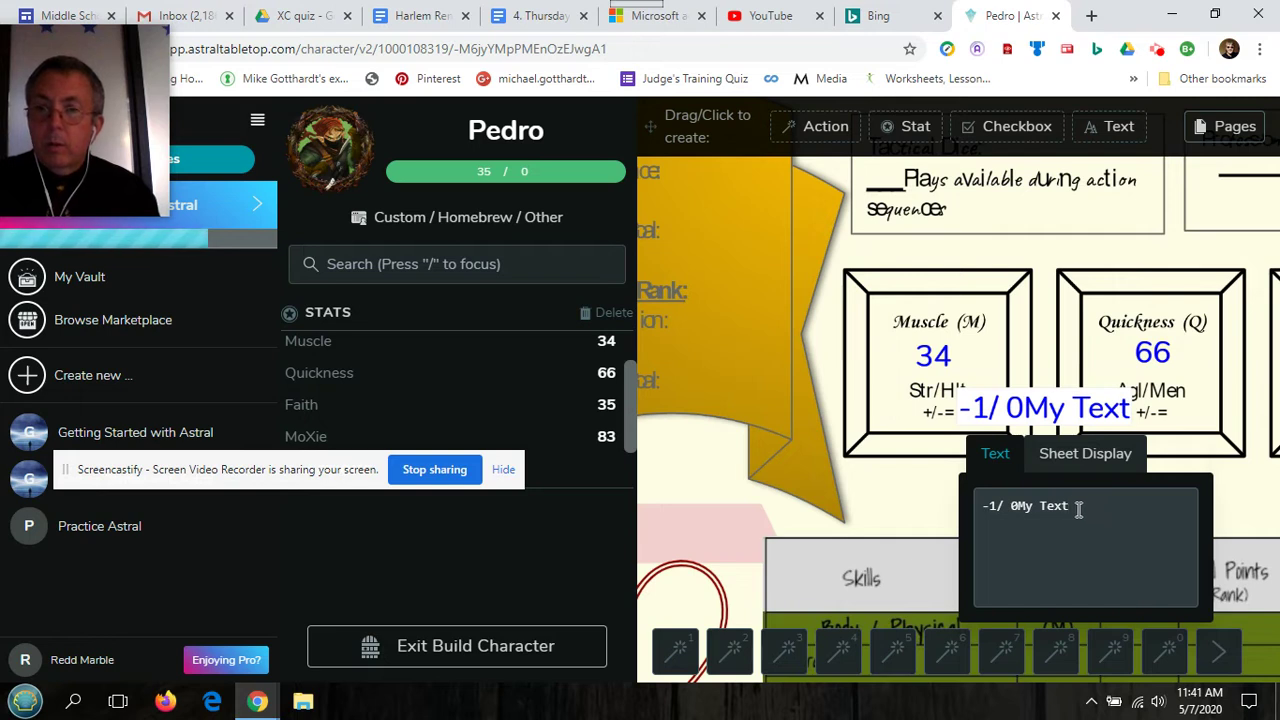
double_click(1048, 508)
key("BackSpace")
key("BackSpace")
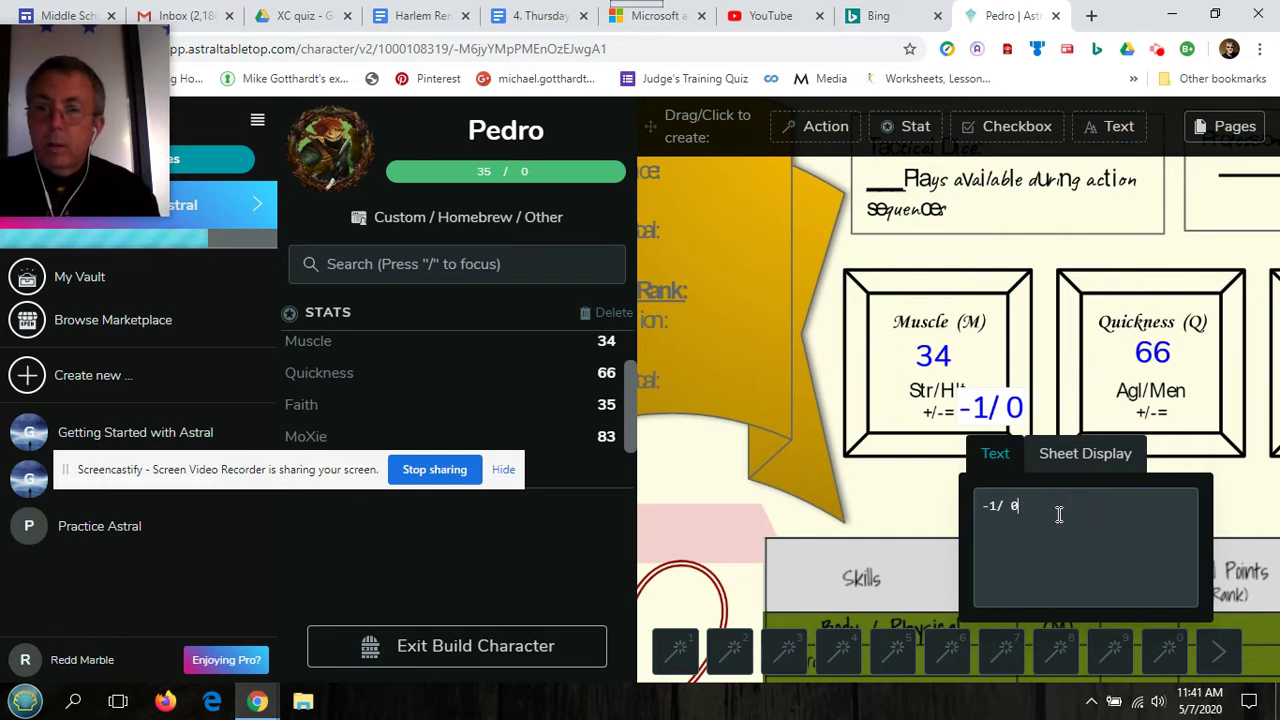
Step: Place the "-1/ 0" text under the "+/-=" line of the Muscle box and set its font size to 30
left_click(1055, 468)
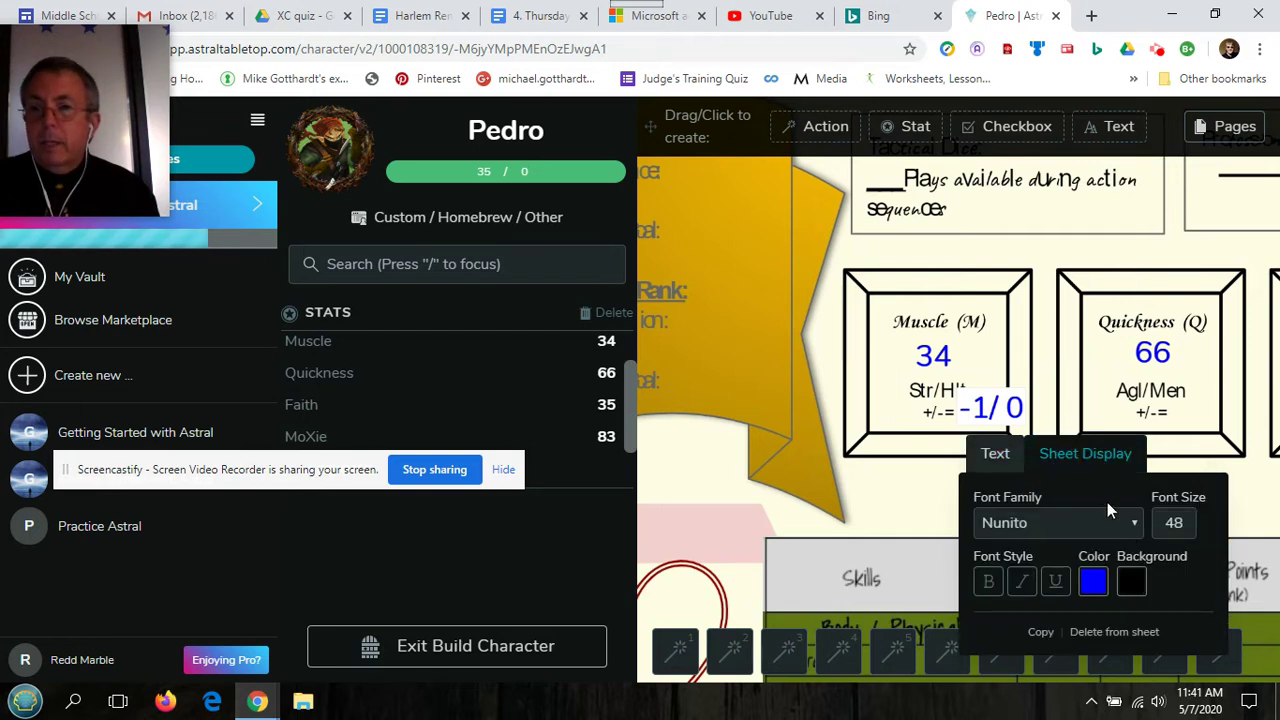
left_click(993, 456)
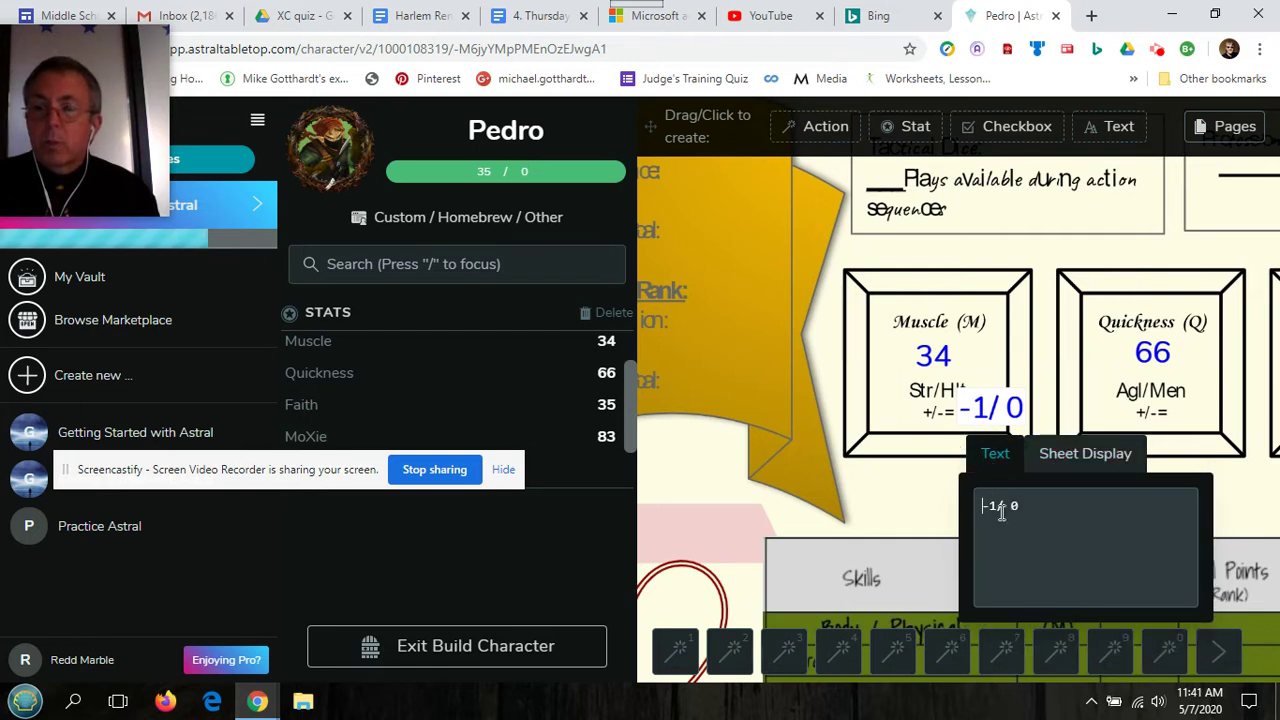
left_click_drag(980, 409, 943, 443)
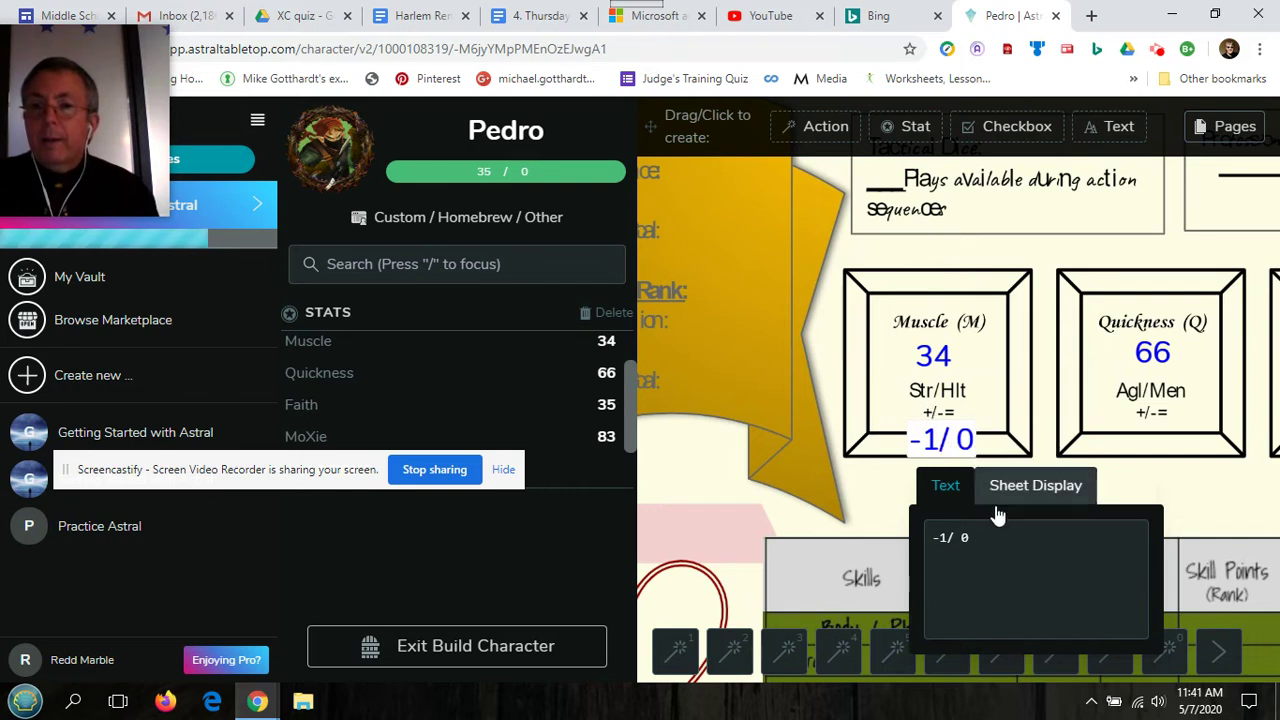
left_click_drag(985, 539, 914, 538)
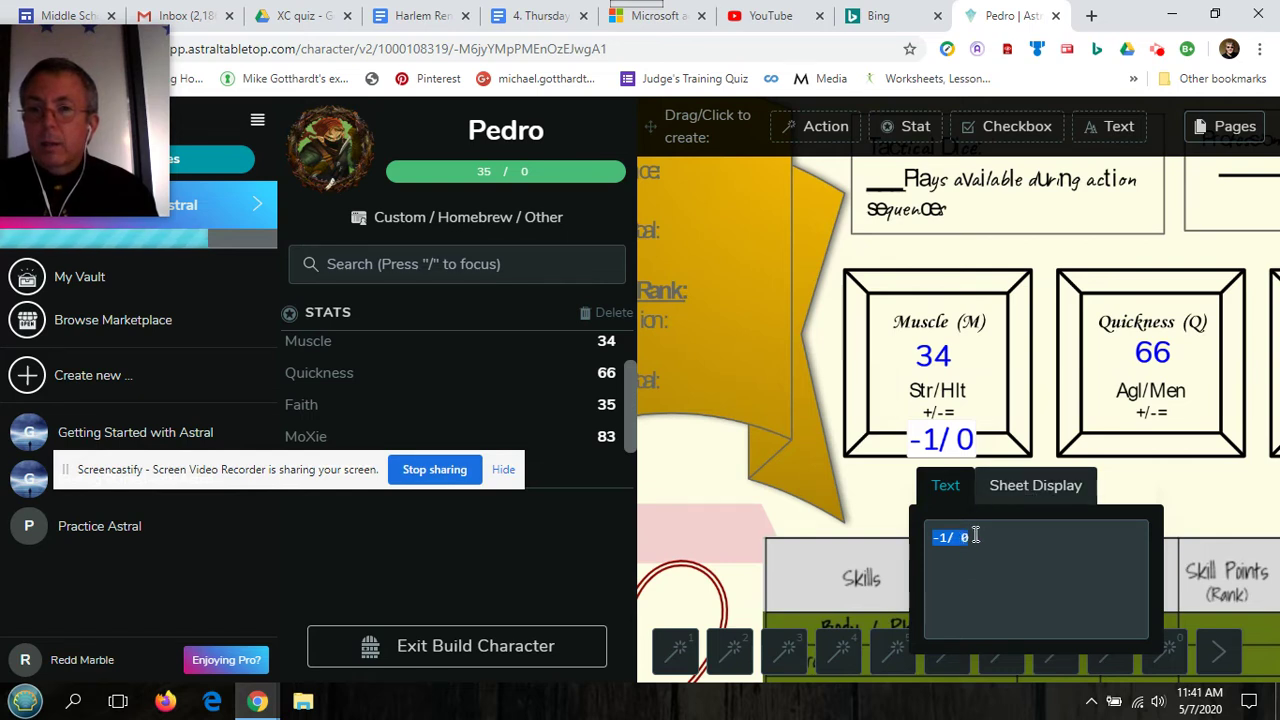
left_click(1012, 497)
double_click(1134, 278)
type("36")
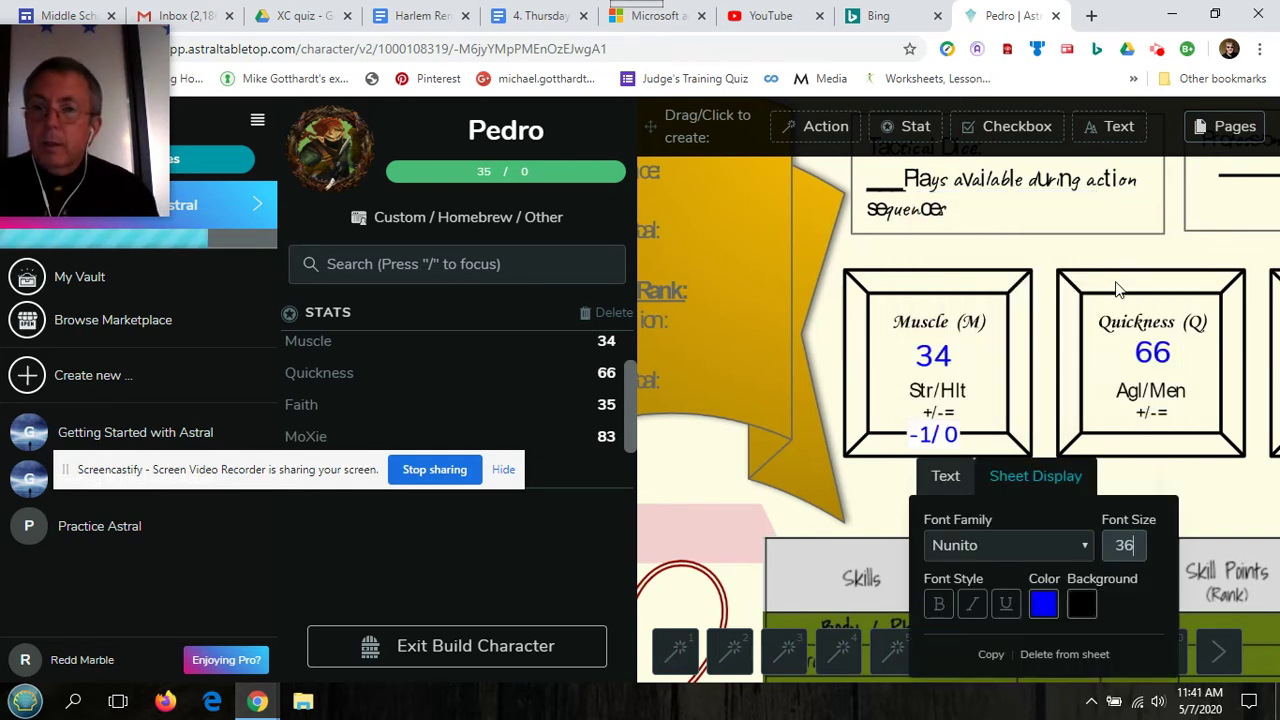
double_click(1128, 548)
type("30")
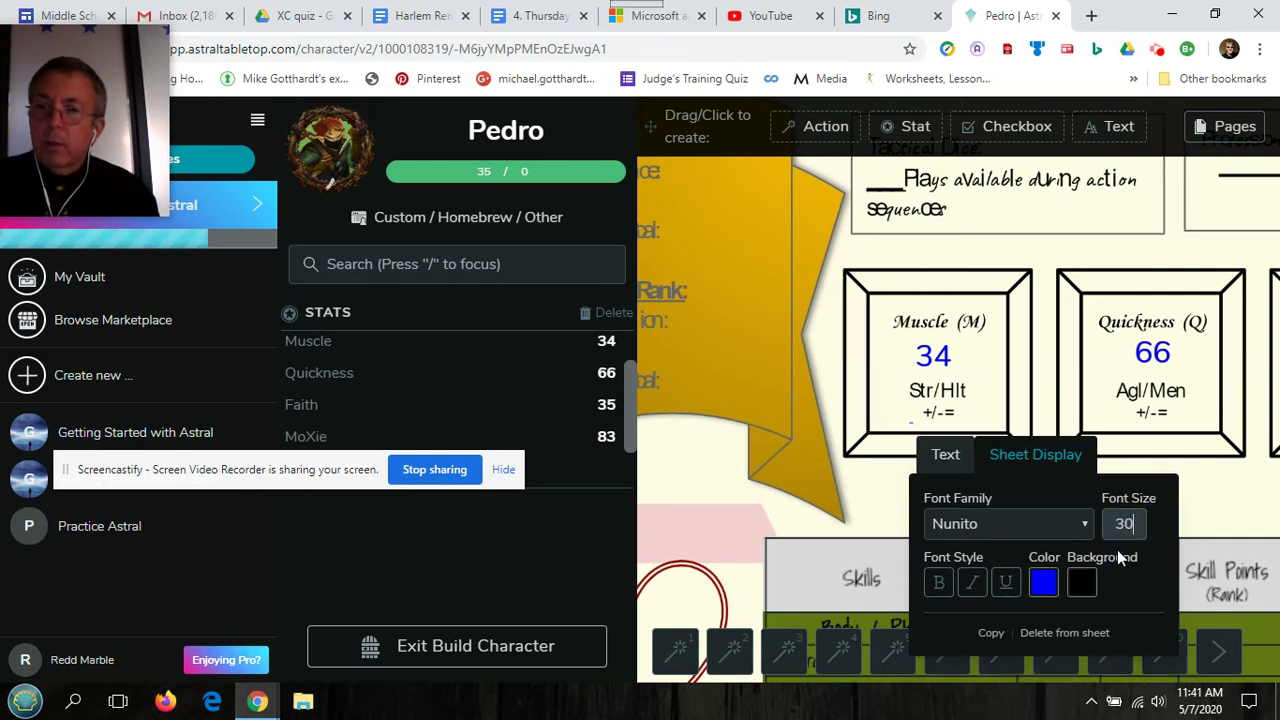
left_click(1219, 512)
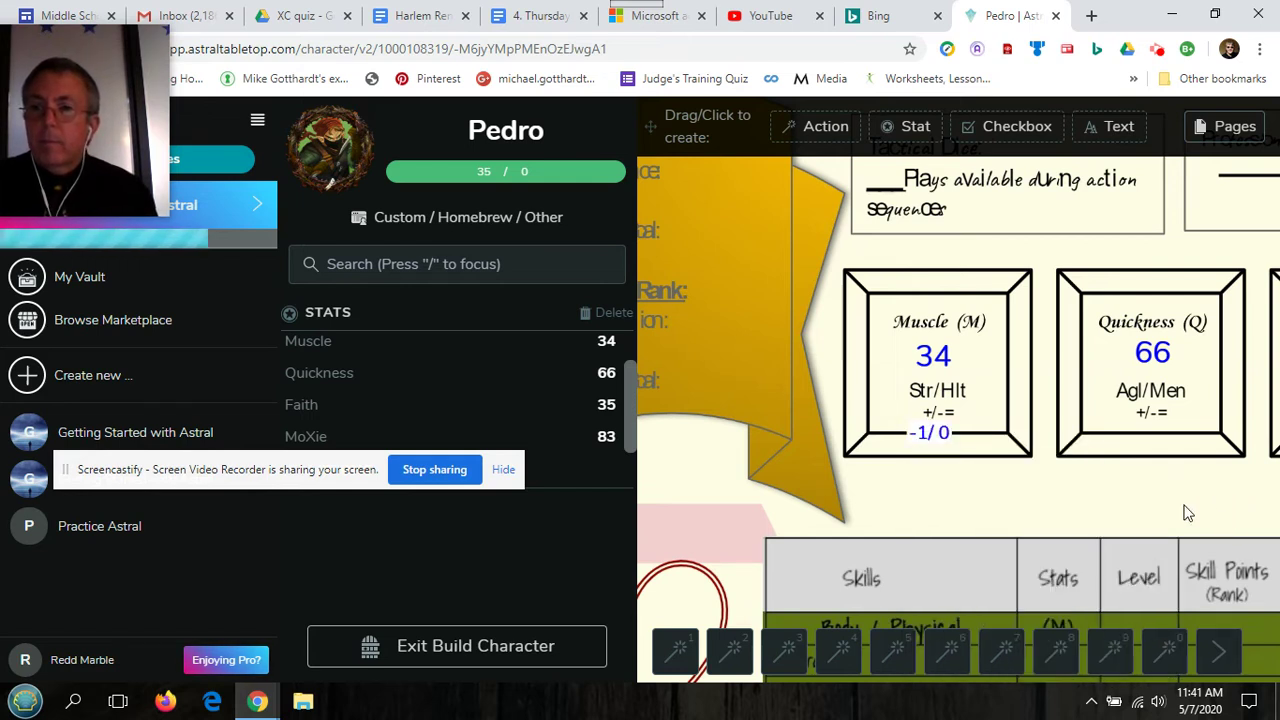
Step: Make the "-1/ 0" text in the Muscle box bold and colour it red
left_click(933, 436)
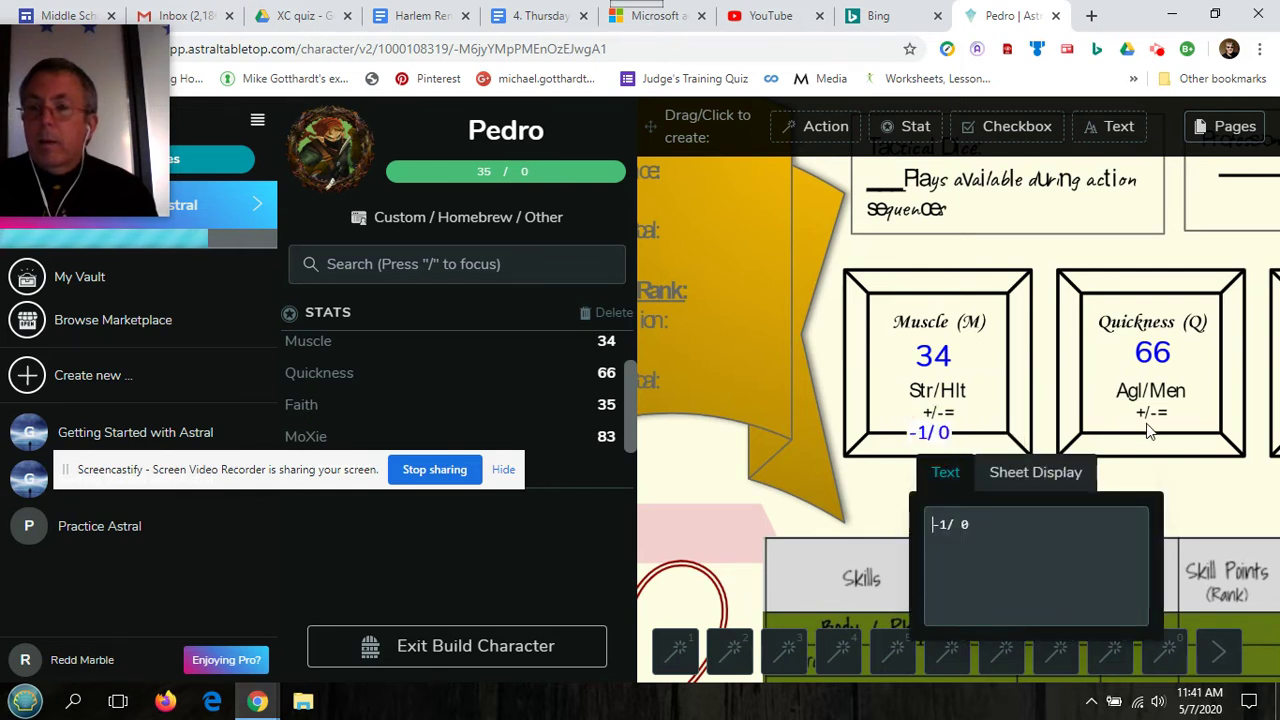
left_click(1028, 484)
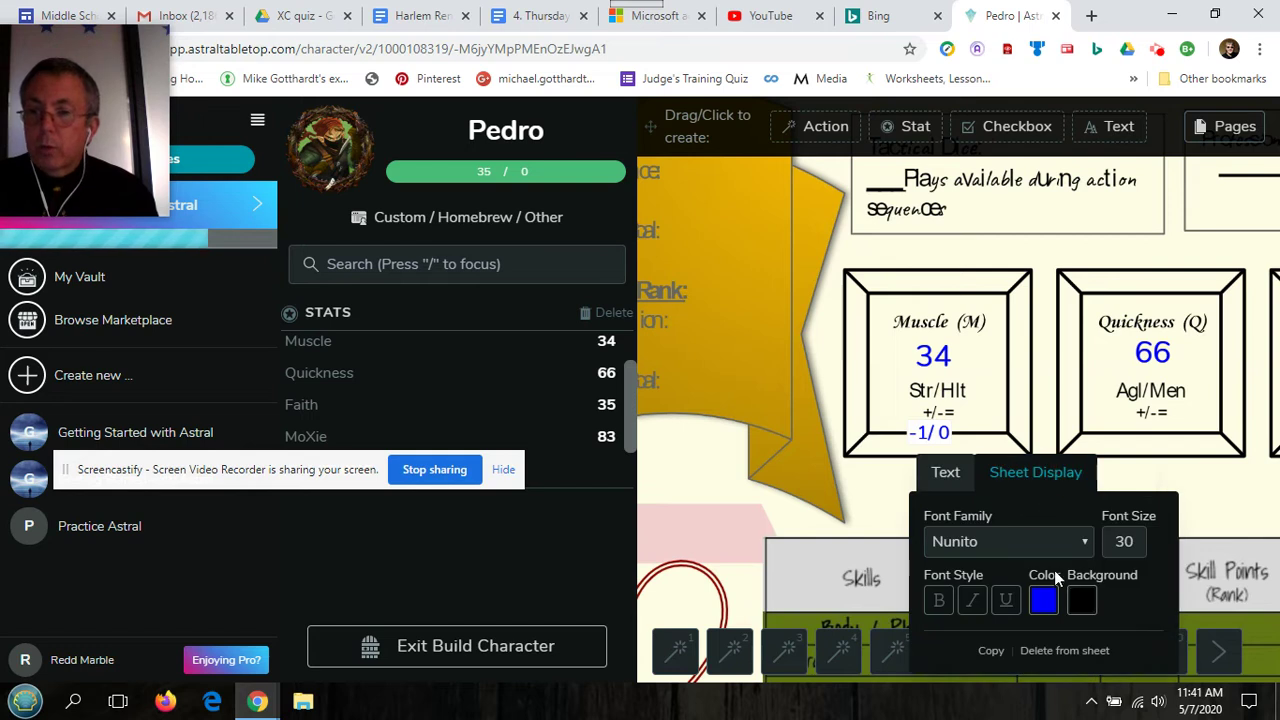
left_click(939, 600)
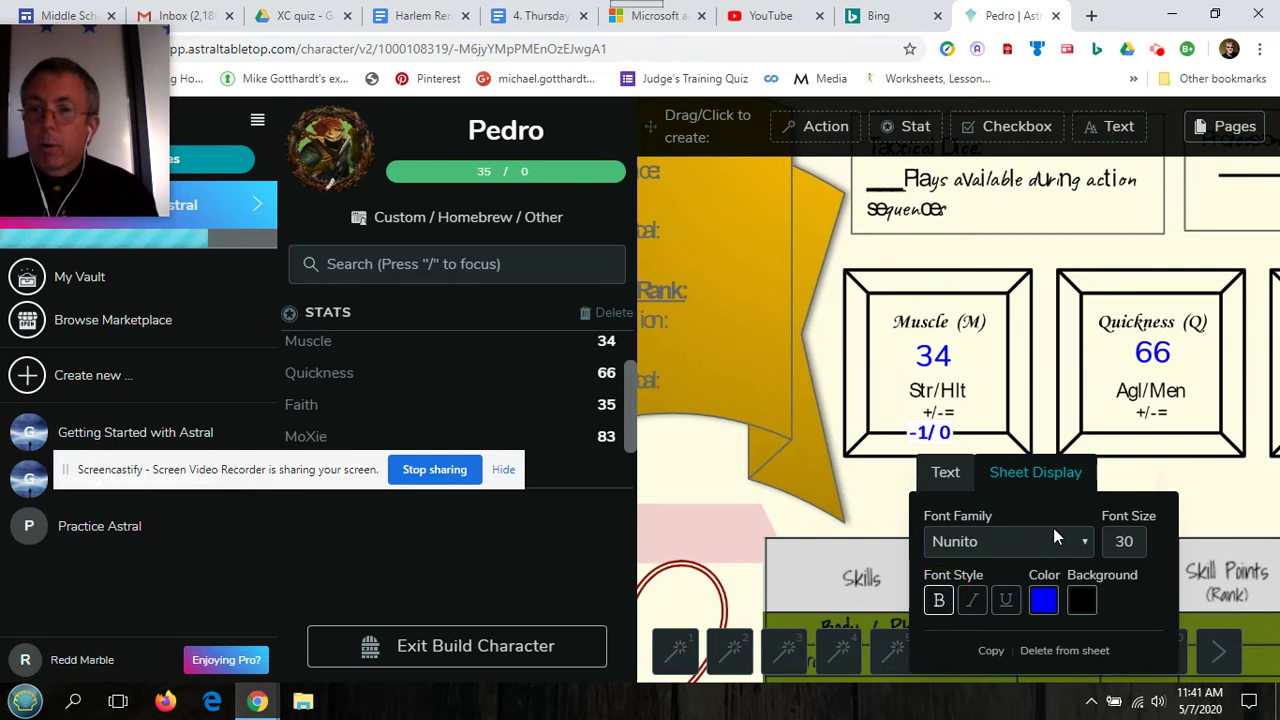
right_click(1058, 594)
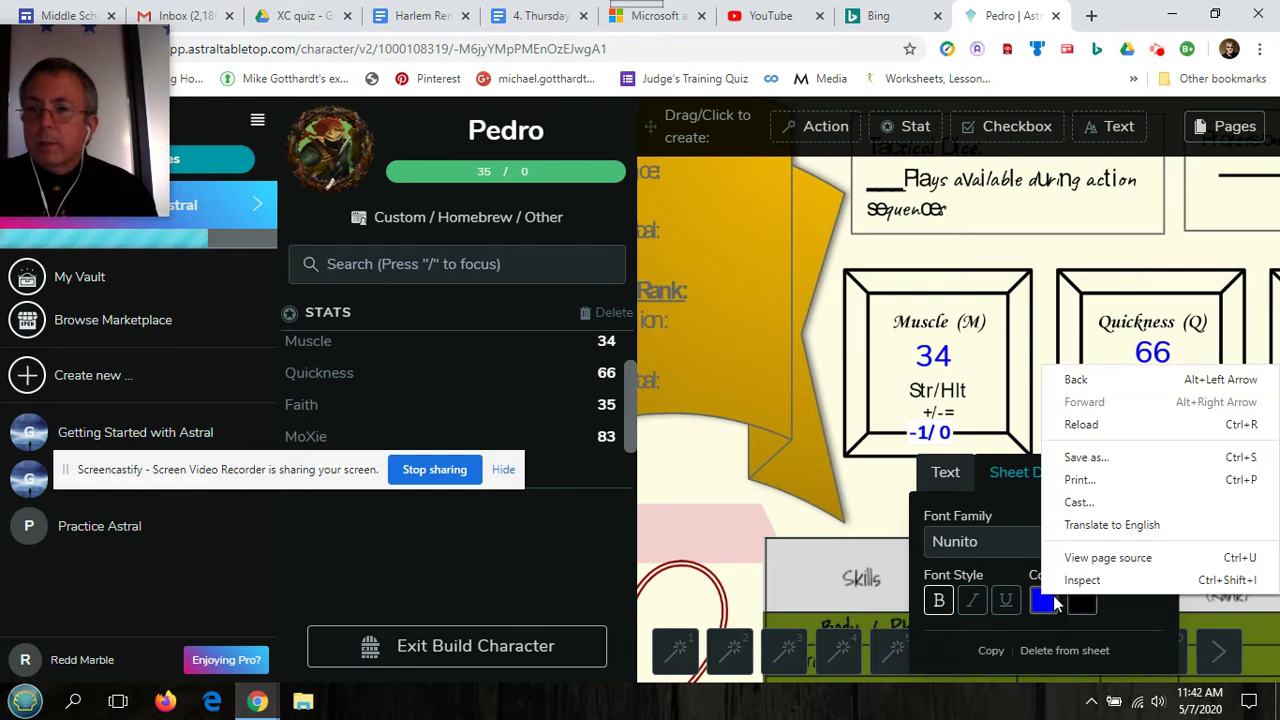
left_click(1055, 601)
left_click(1046, 602)
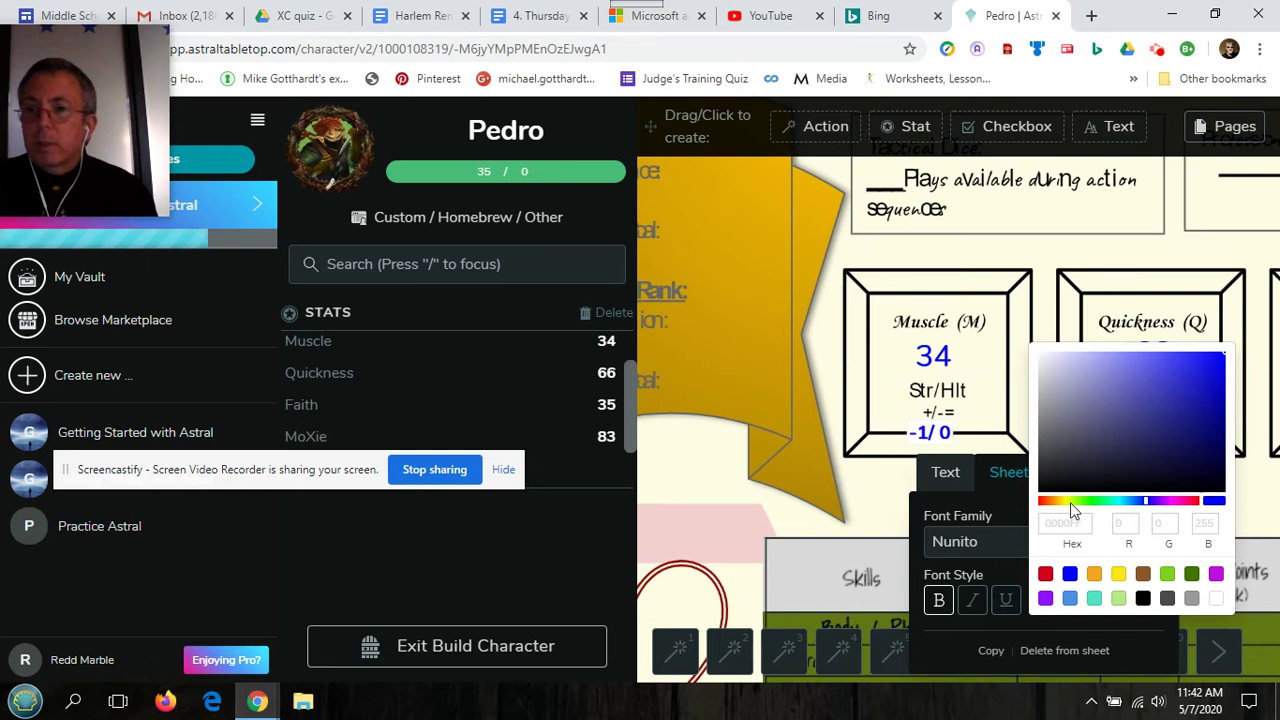
left_click(1197, 500)
left_click(868, 530)
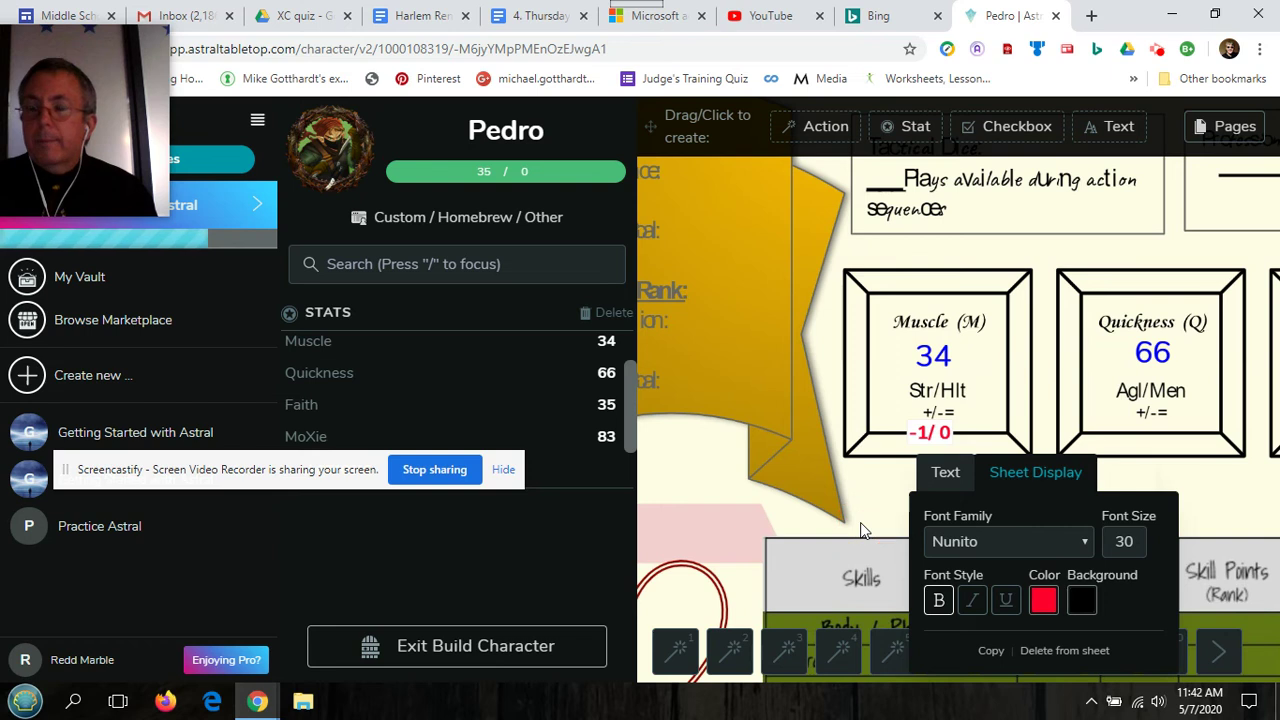
left_click(1180, 423)
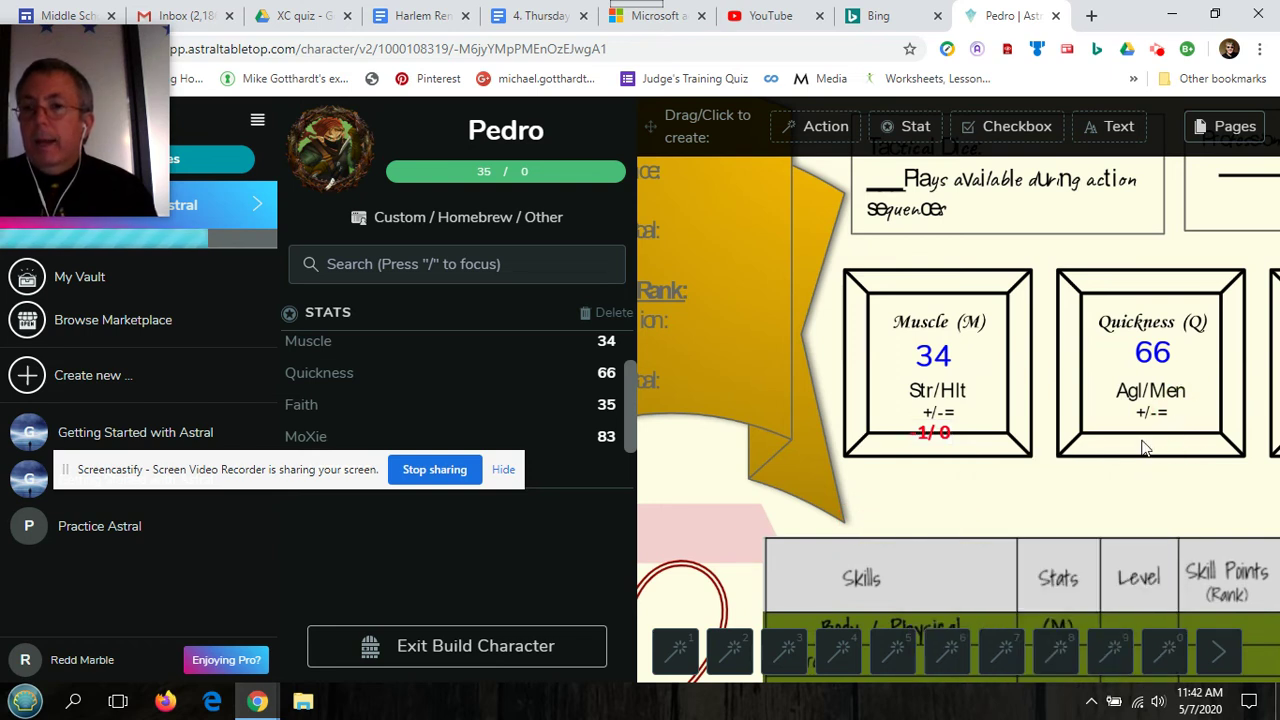
Step: Move the red "-1/ 0" text directly beside the "+/-=" label in the Muscle box
left_click(931, 440)
left_click_drag(931, 438, 985, 416)
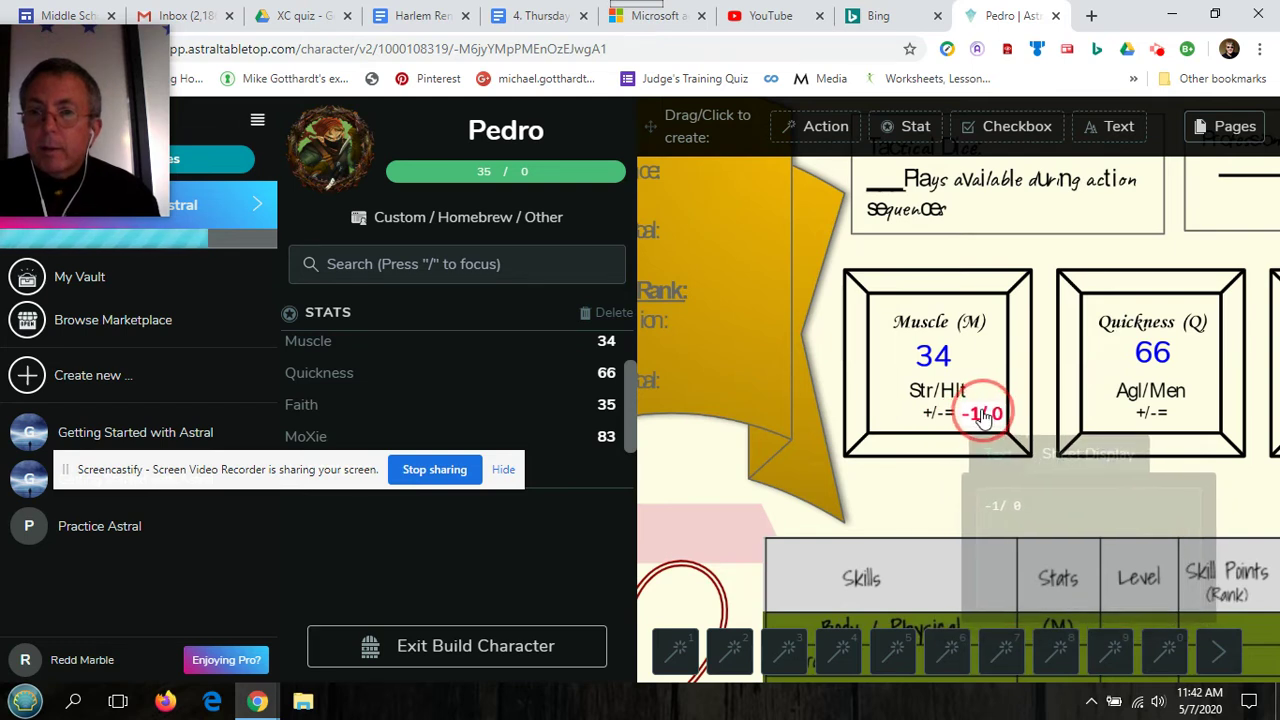
left_click(1176, 418)
Step: Add a new stat named Q with the value 66 to the sheet near the Quickness box
scroll(1194, 410, "right", 5)
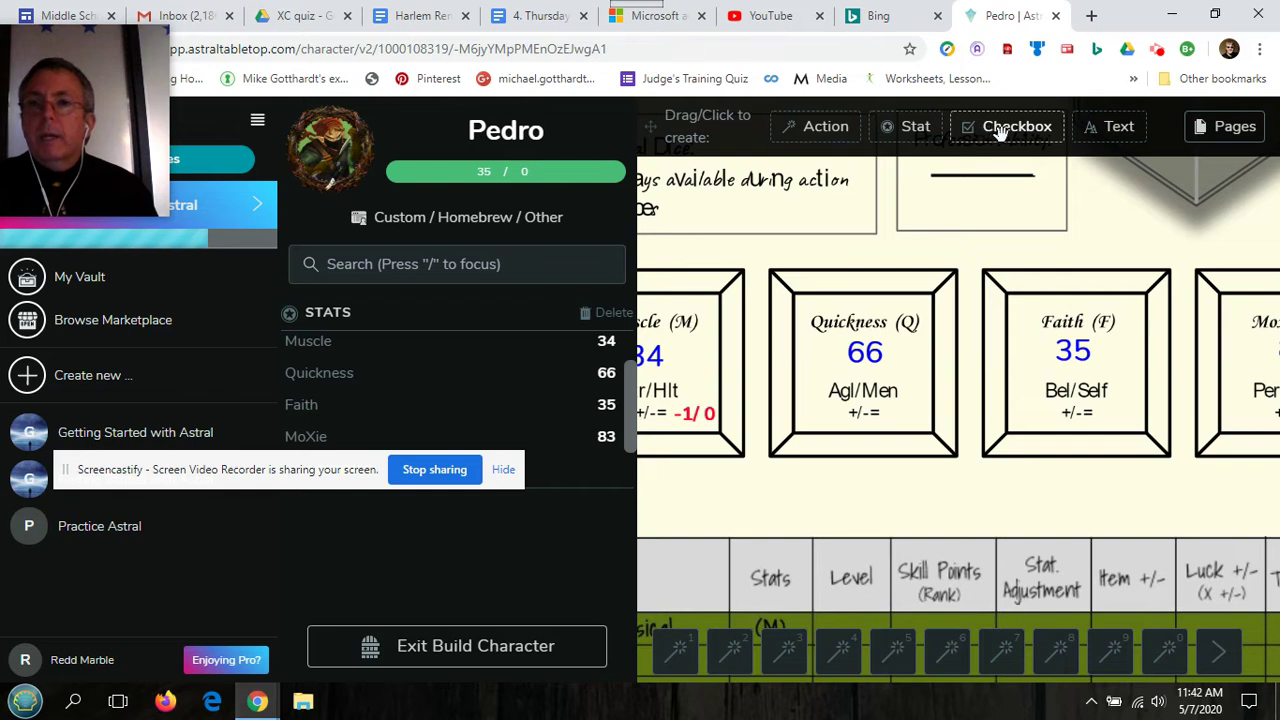
left_click(905, 128)
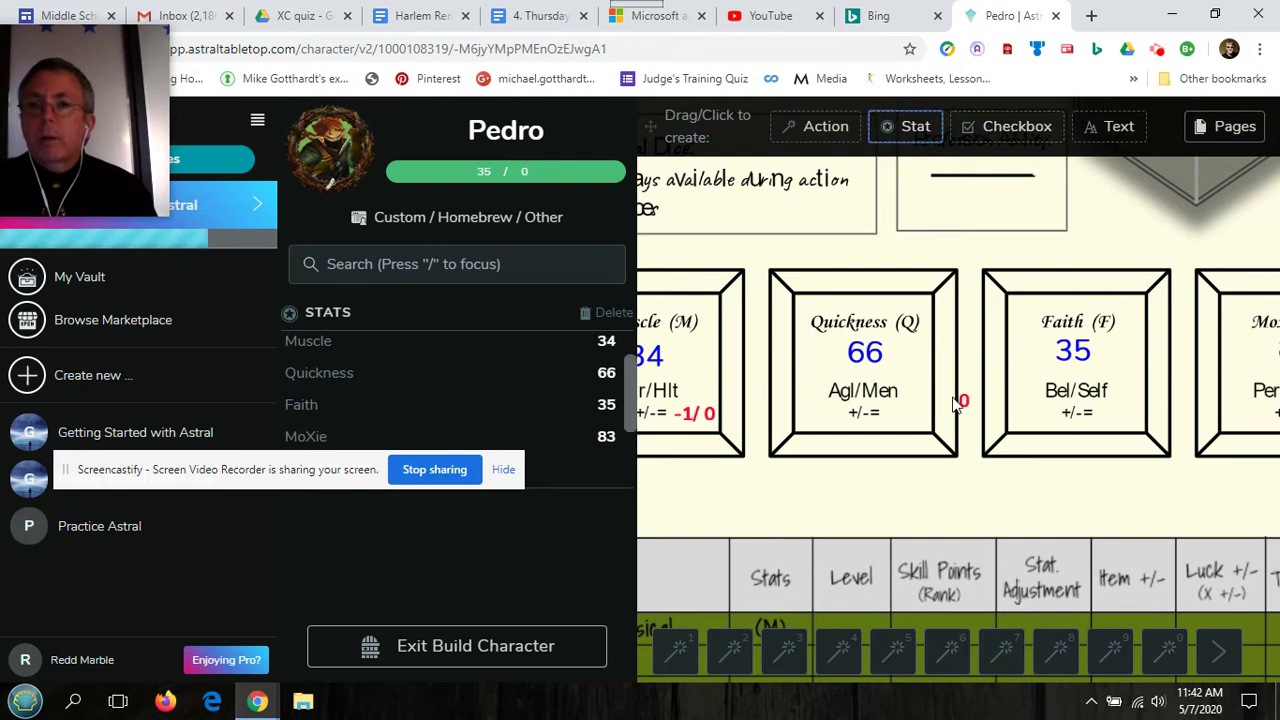
left_click(922, 400)
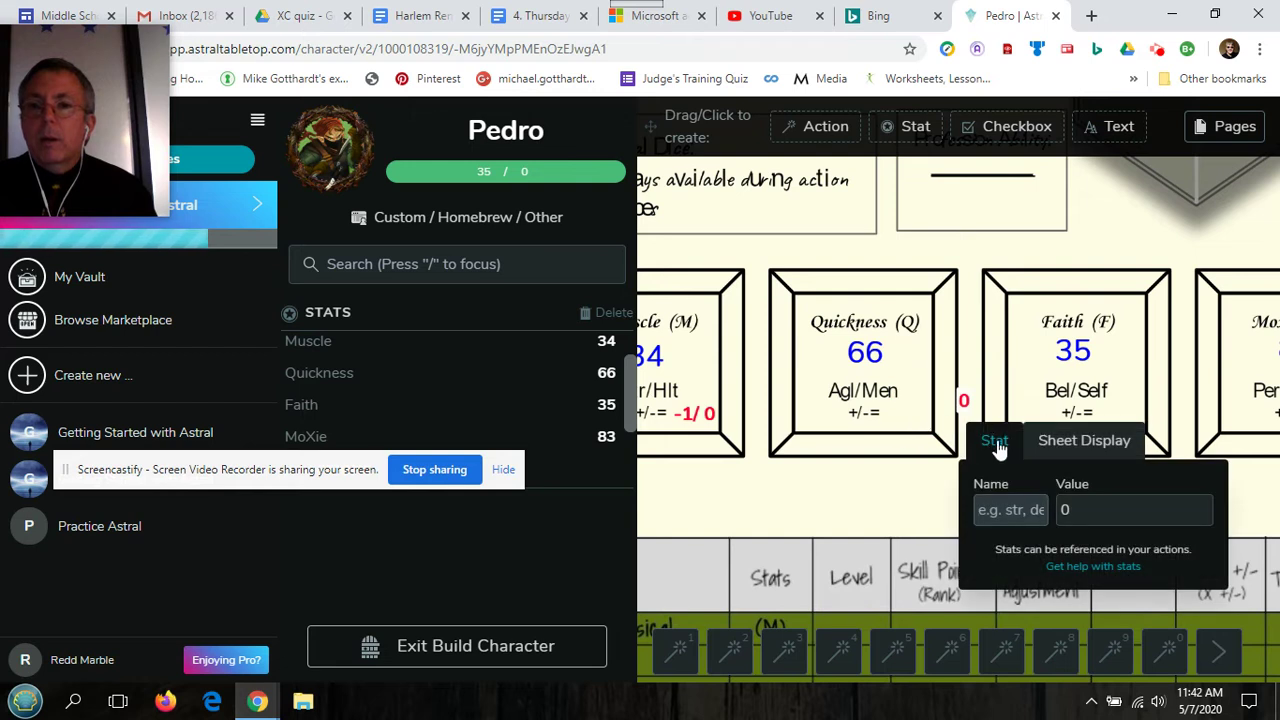
left_click(1085, 515)
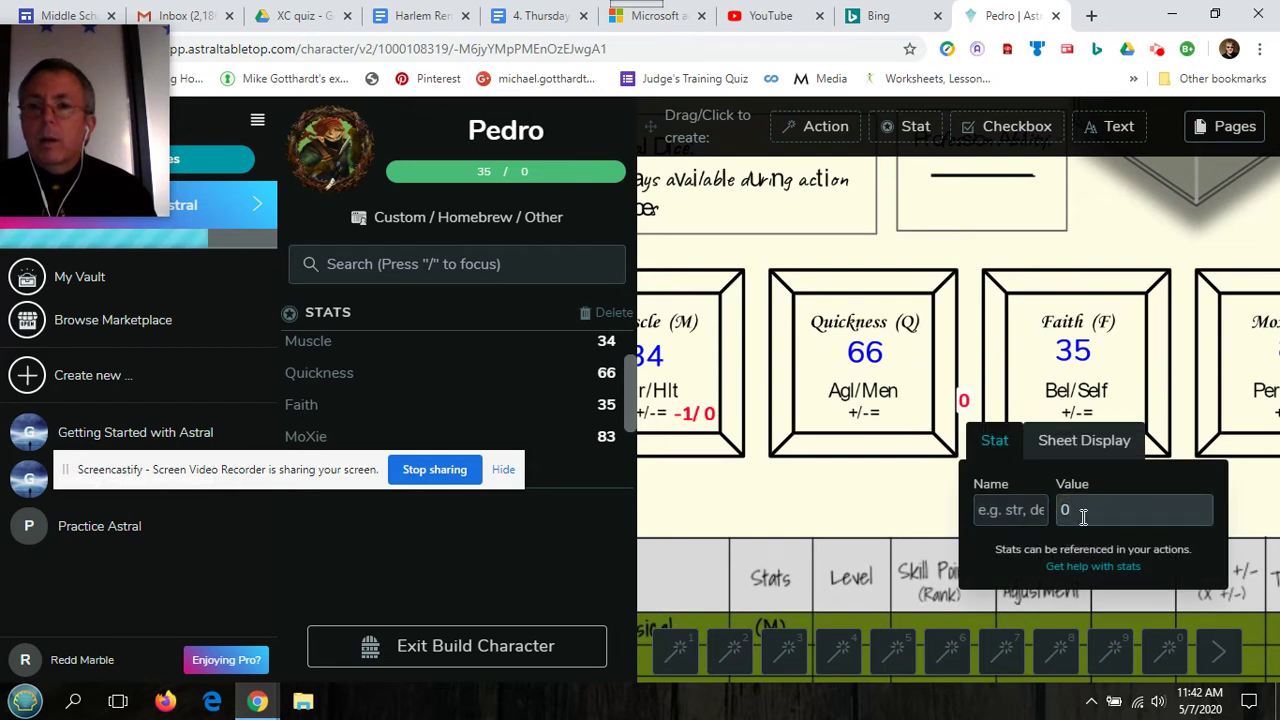
left_click(1032, 512)
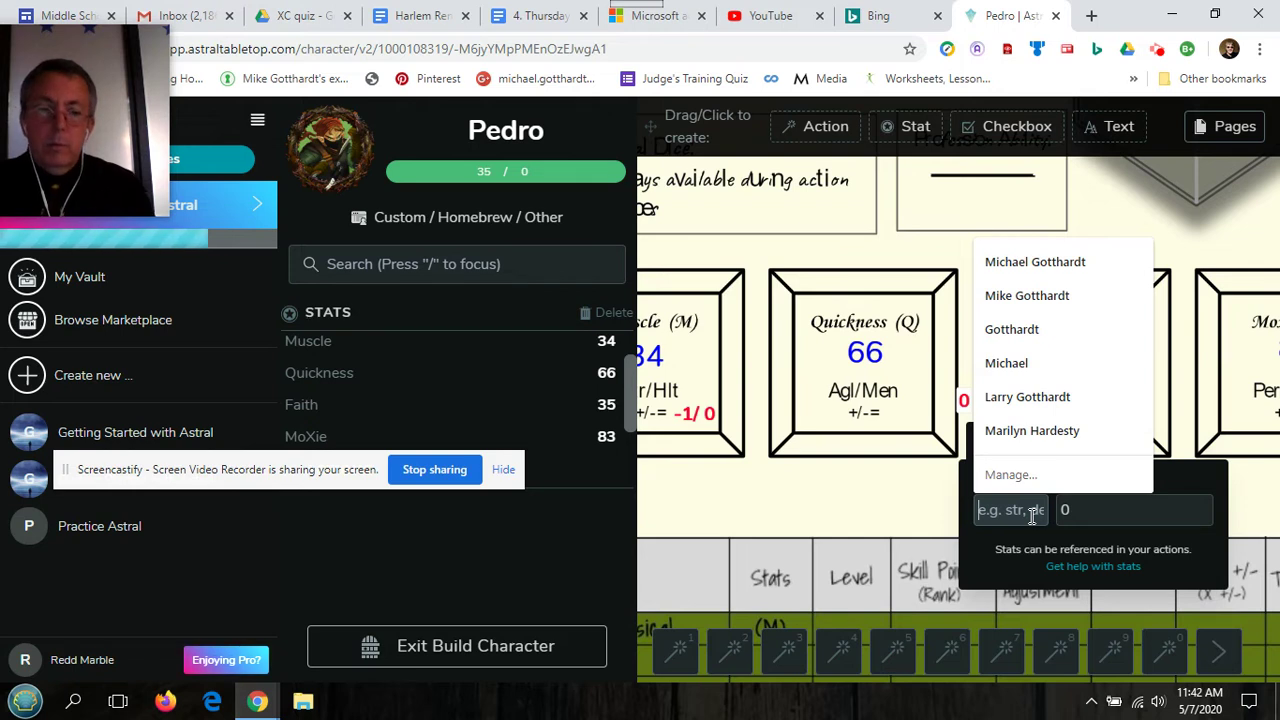
type("Q")
left_click(1090, 513)
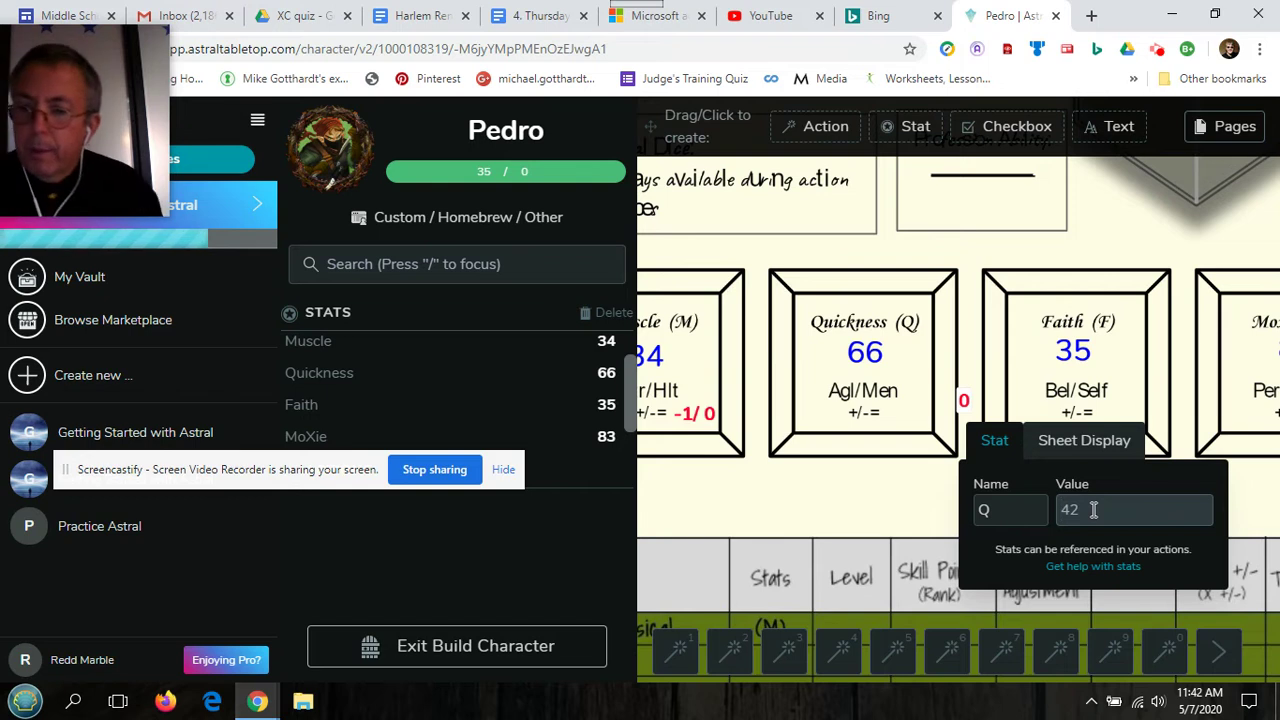
type("66")
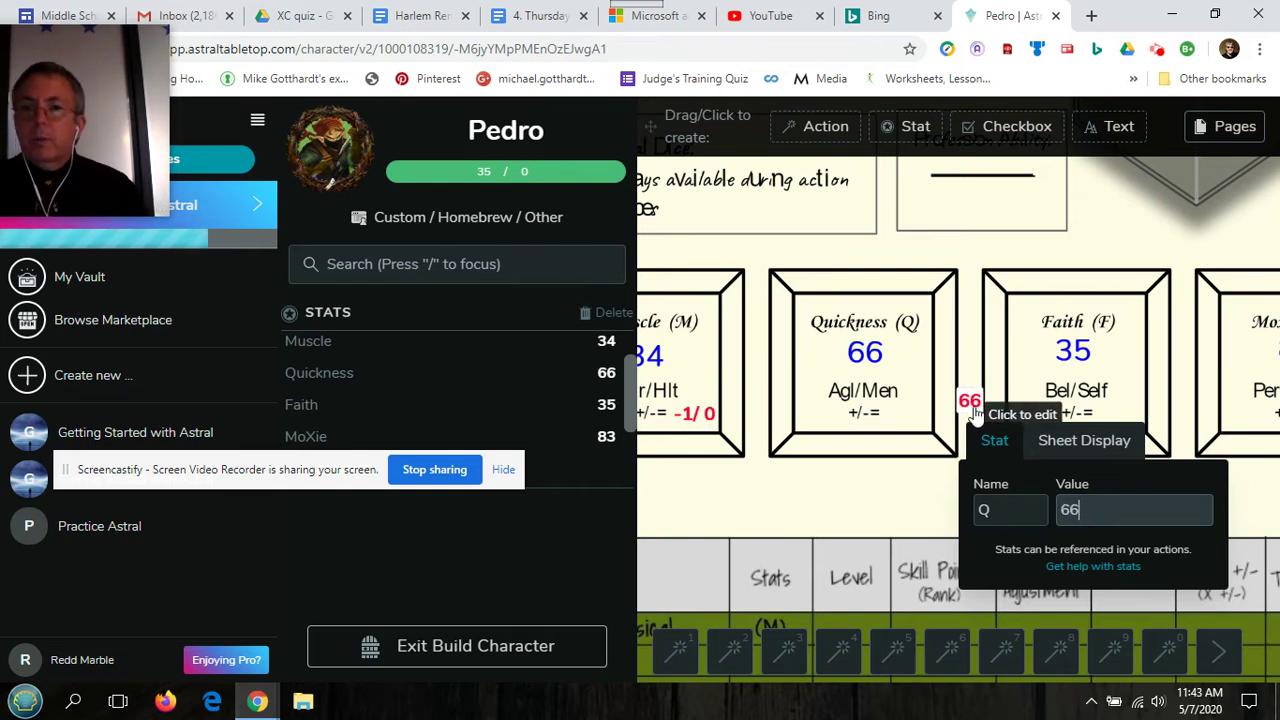
Step: Move the Q stat's value onto the existing Quickness value and set its font size to 48
left_click_drag(968, 400, 870, 366)
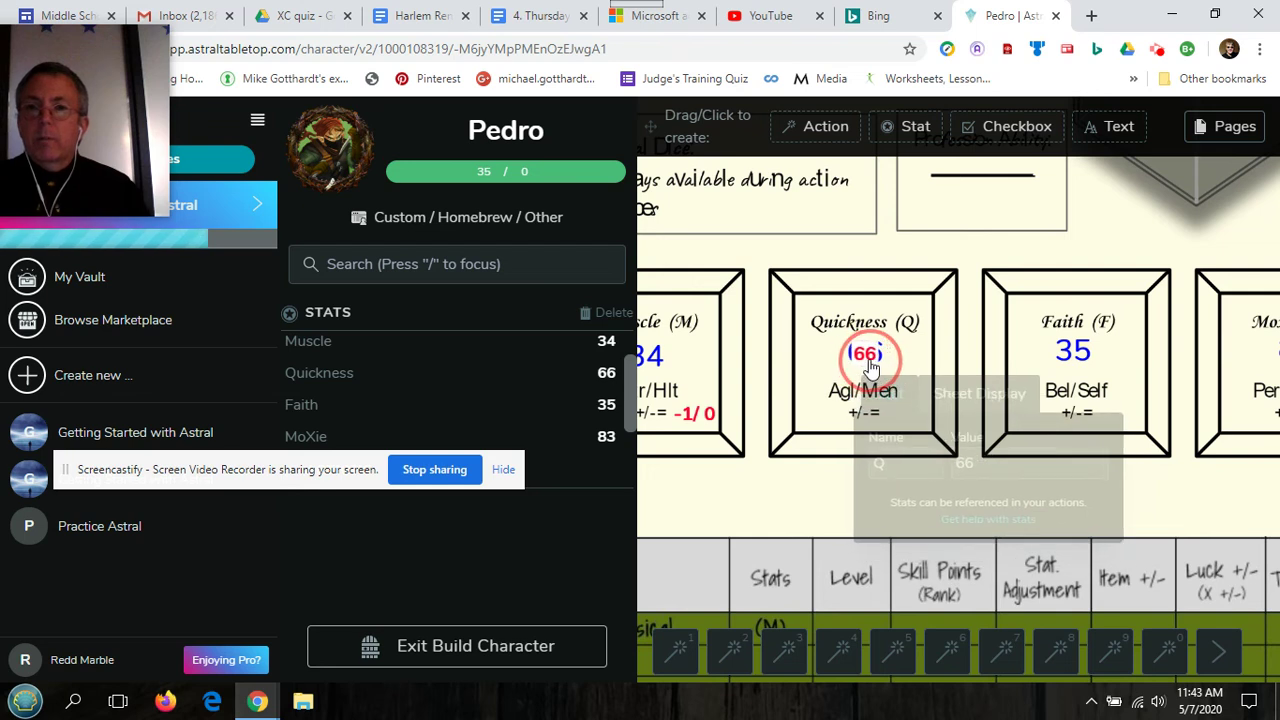
left_click(980, 393)
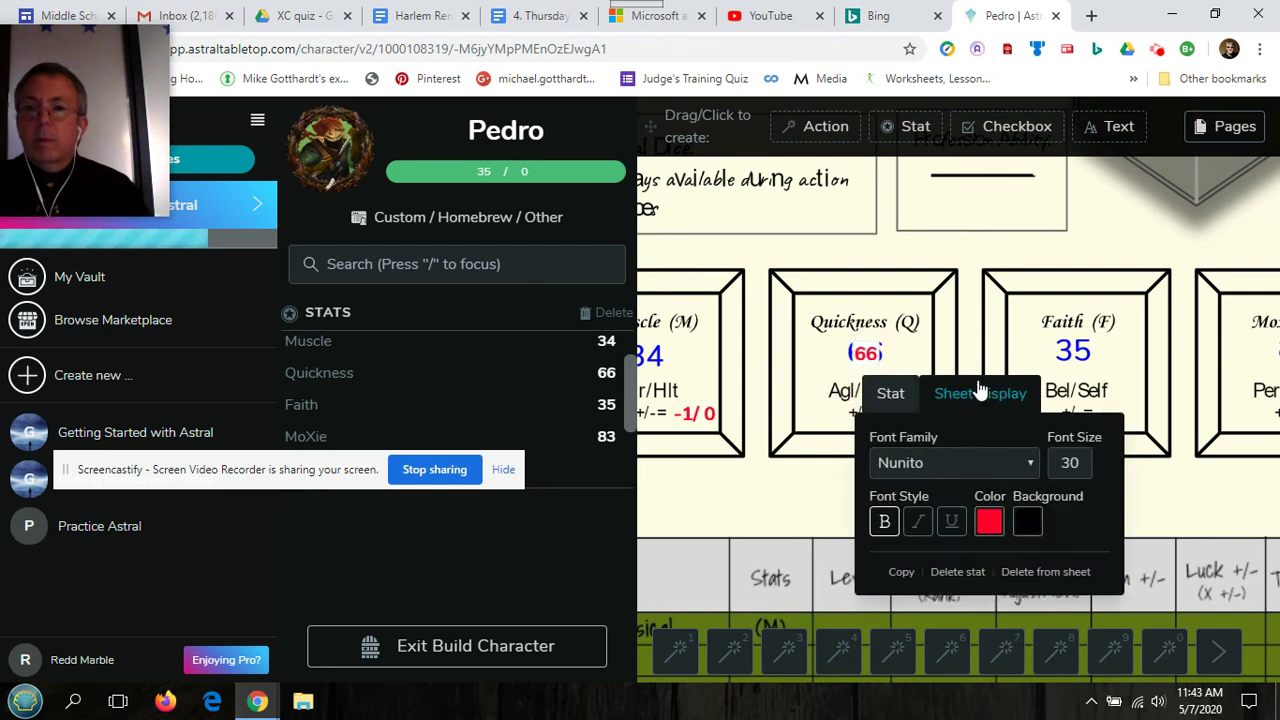
left_click(1083, 465)
double_click(1083, 465)
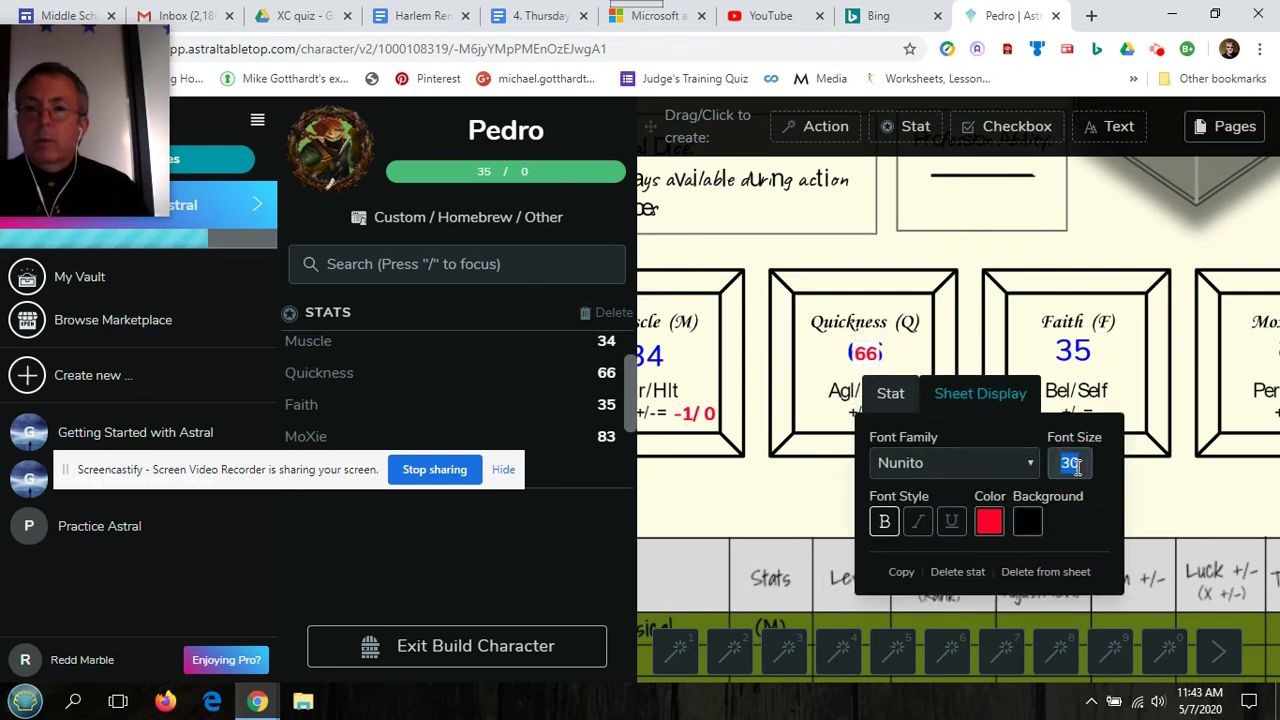
type("48")
Step: Adjust the red Q value's position so that it overlaps the blue Quickness value in its box
left_click(866, 355)
left_click(866, 355)
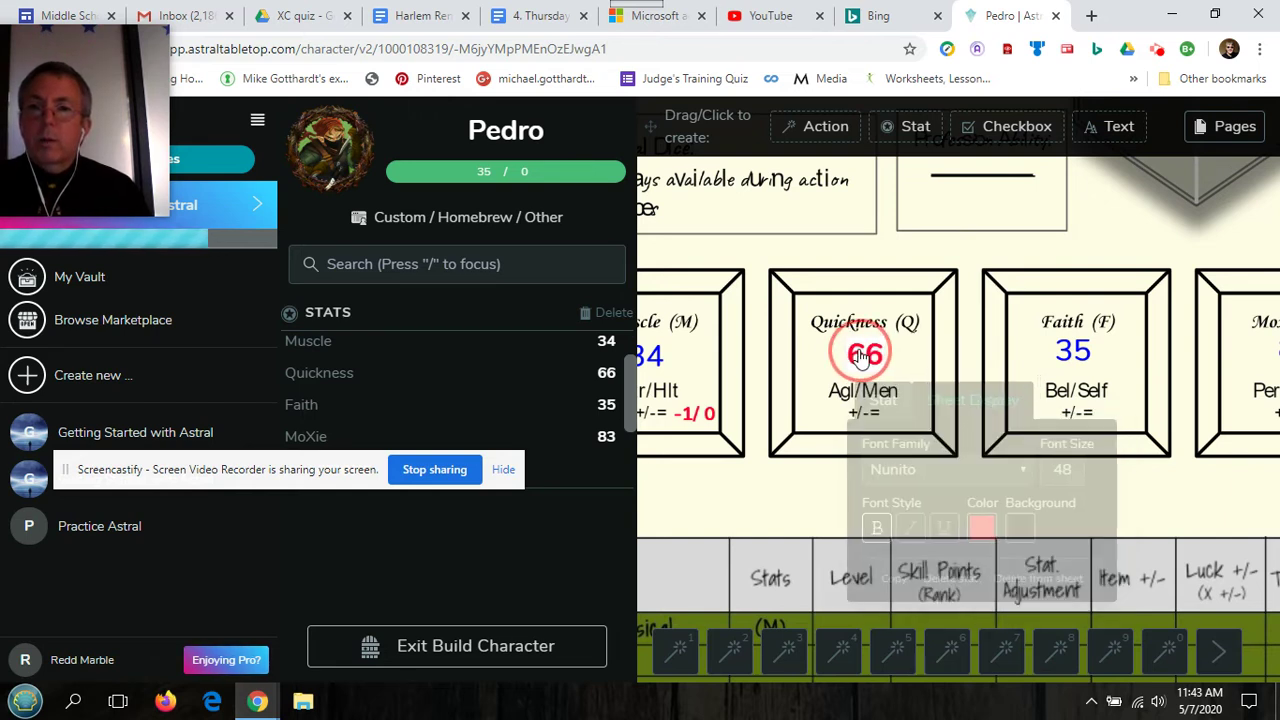
left_click(1150, 497)
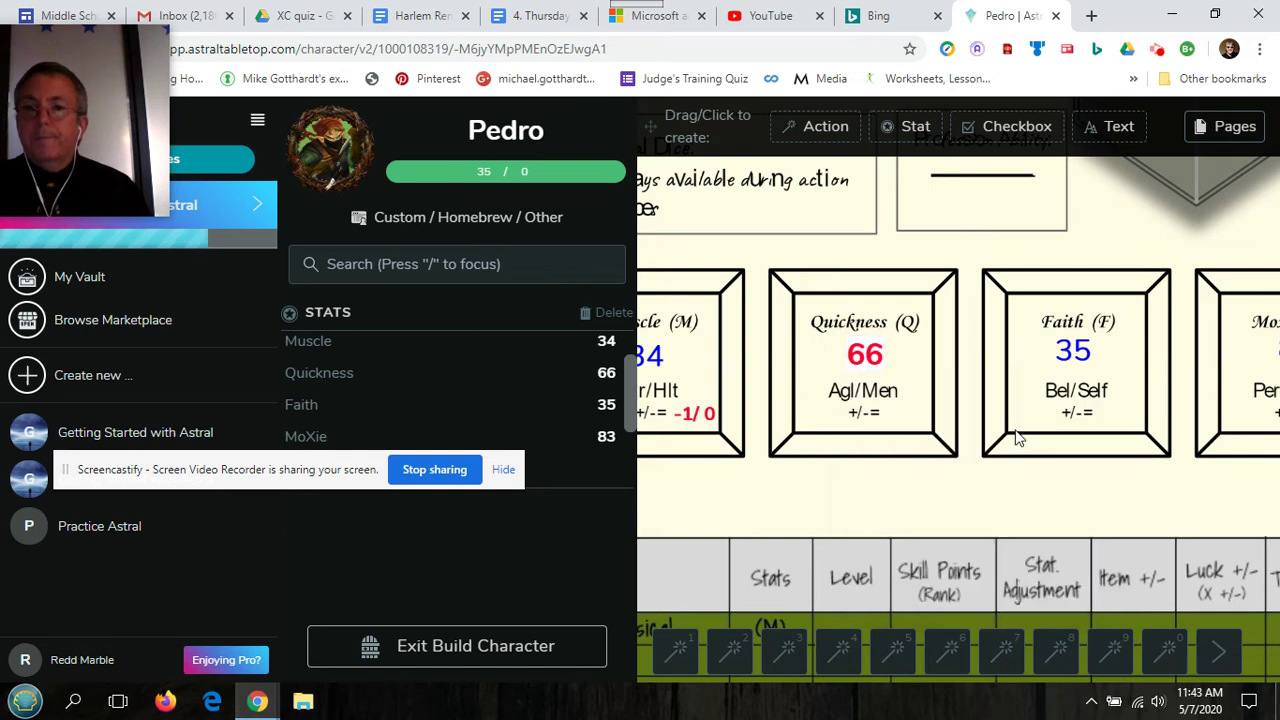
left_click(873, 352)
left_click(1145, 497)
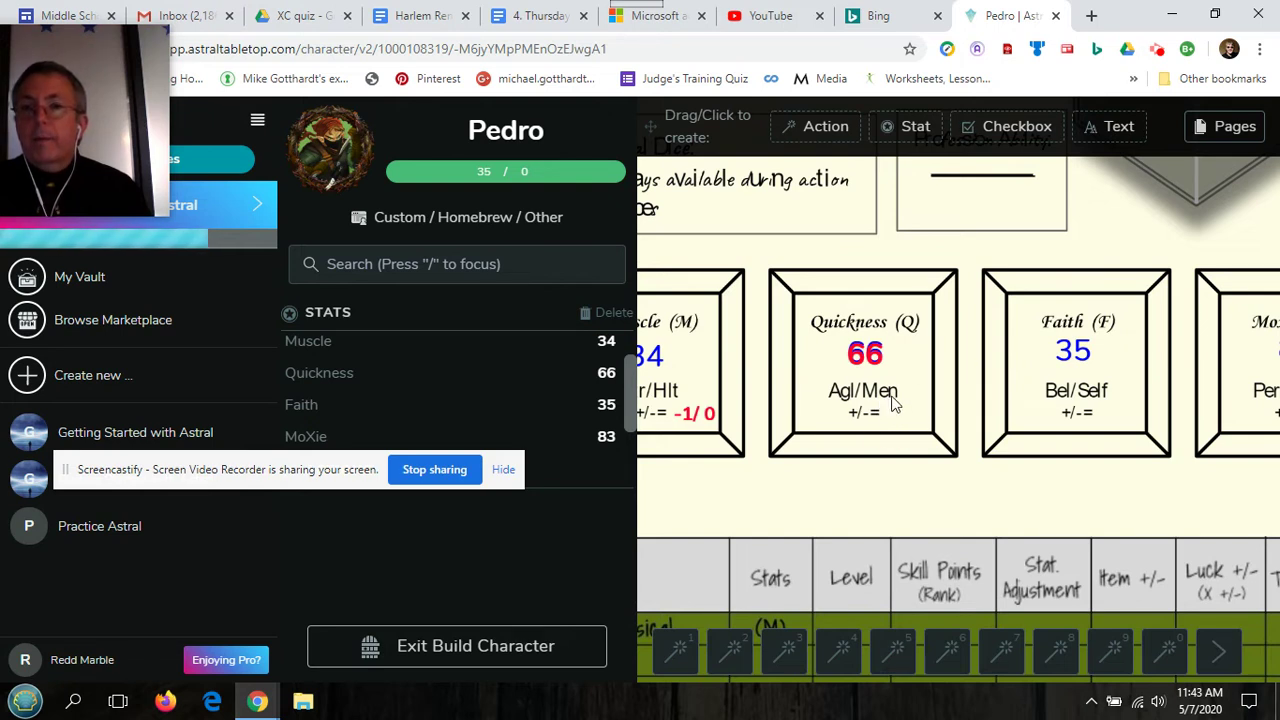
Step: Add a new text element reading "+1/+1" to the sheet near the Quickness and Faith boxes
left_click(1097, 127)
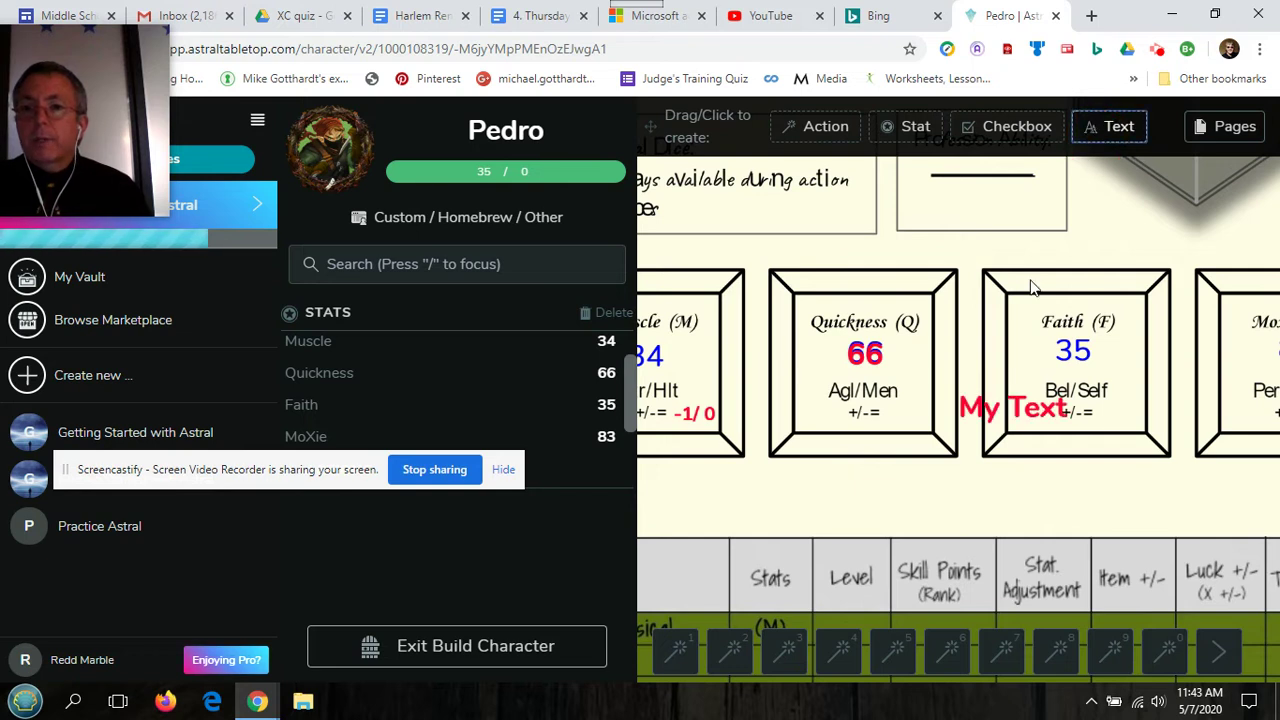
left_click(995, 418)
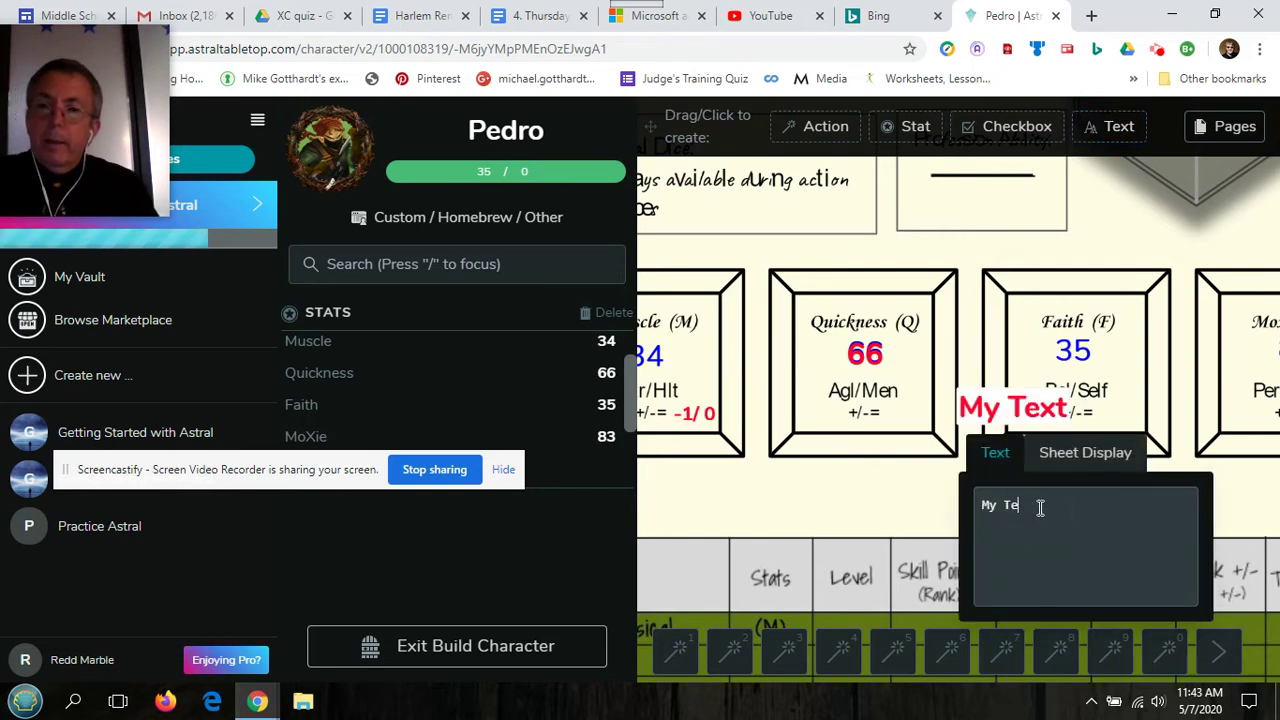
key("BackSpace")
key("BackSpace")
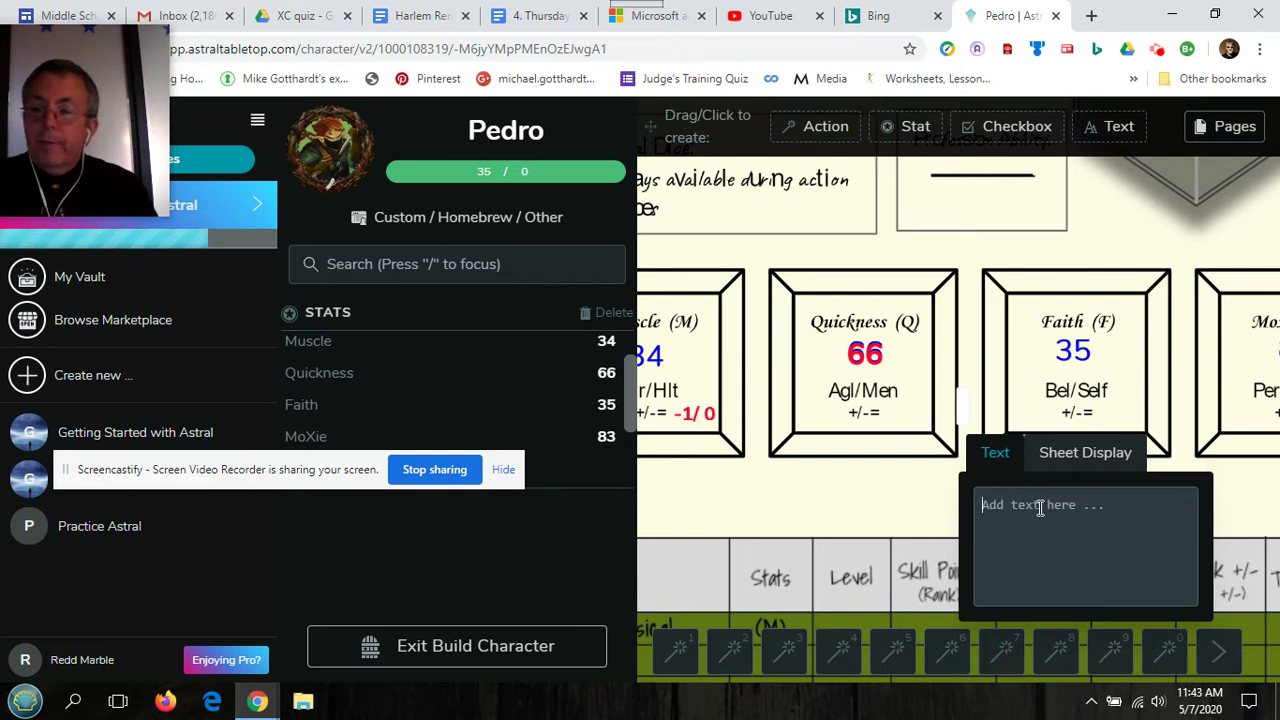
type("+1")
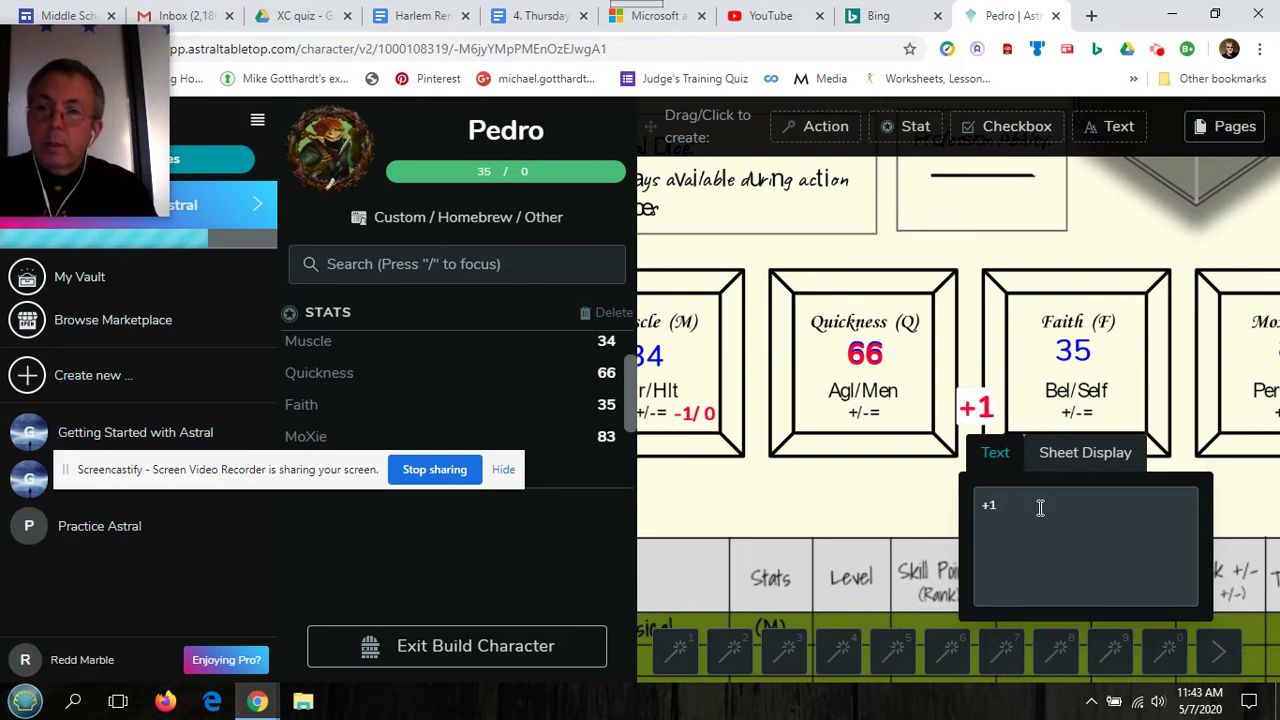
type("/+1")
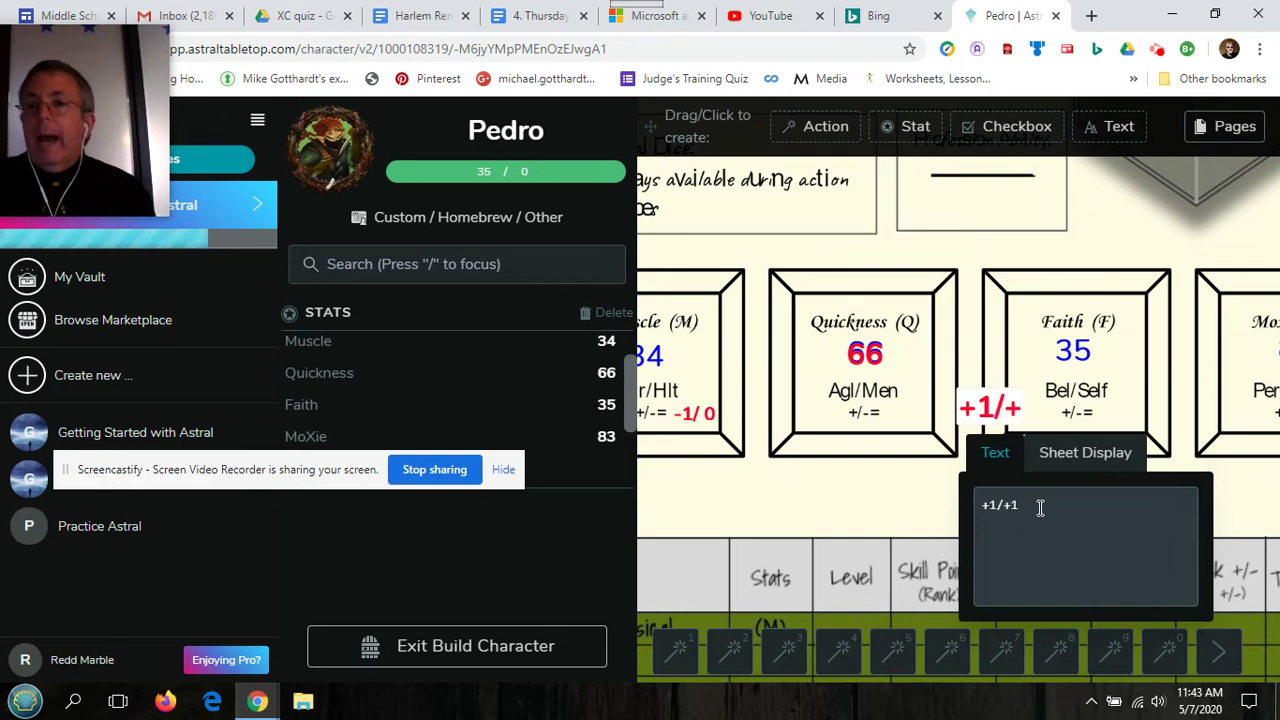
Step: Set the font size of the "+1/+1" text to 30
left_click(1082, 462)
double_click(1174, 523)
type("30")
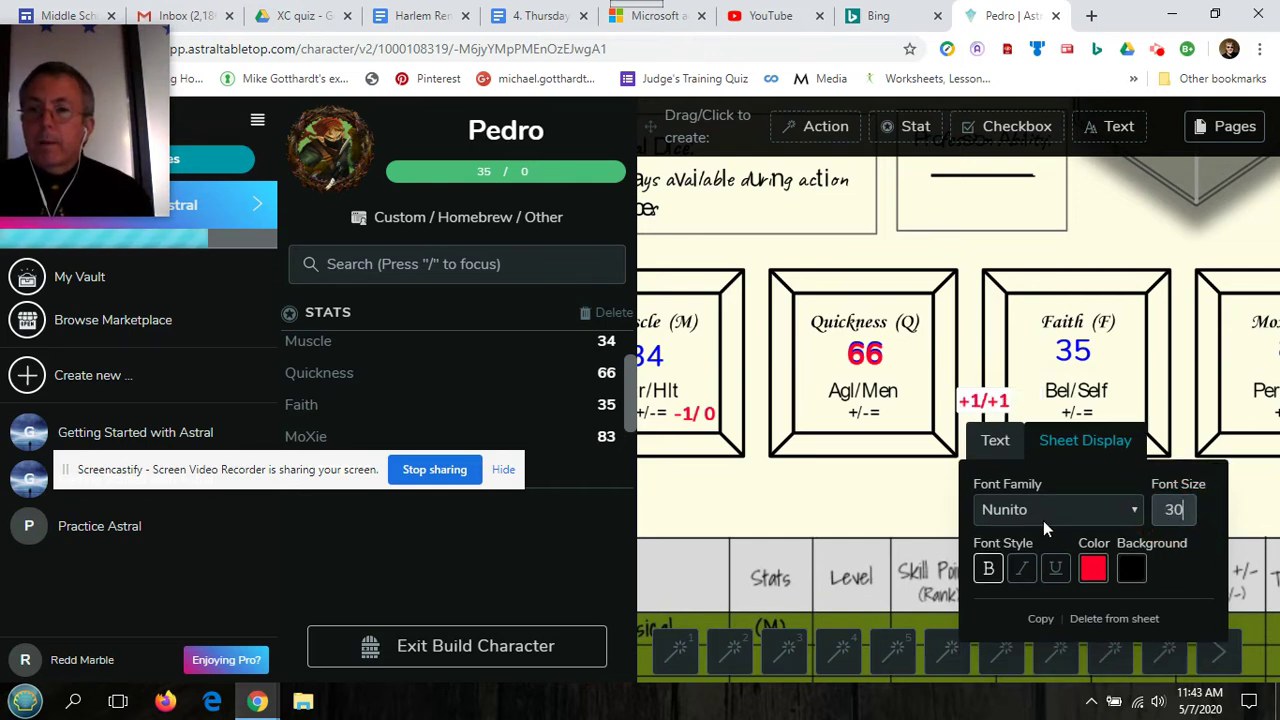
left_click(987, 565)
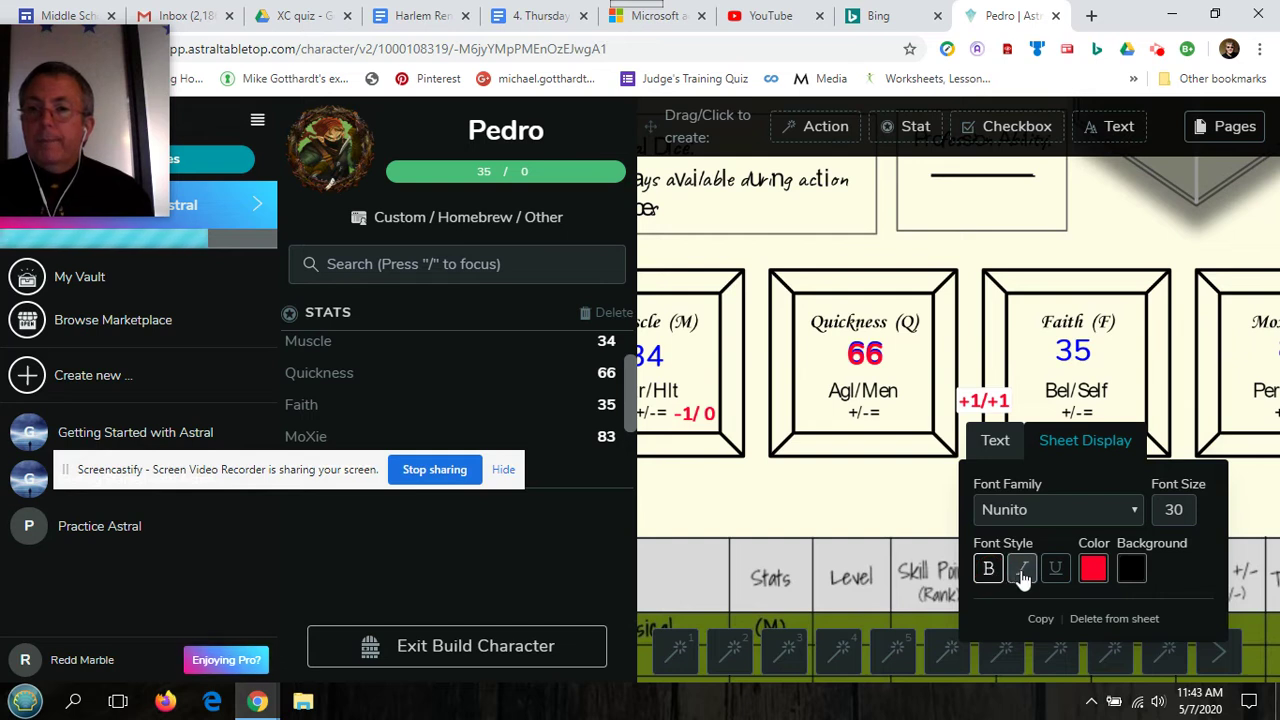
left_click(906, 542)
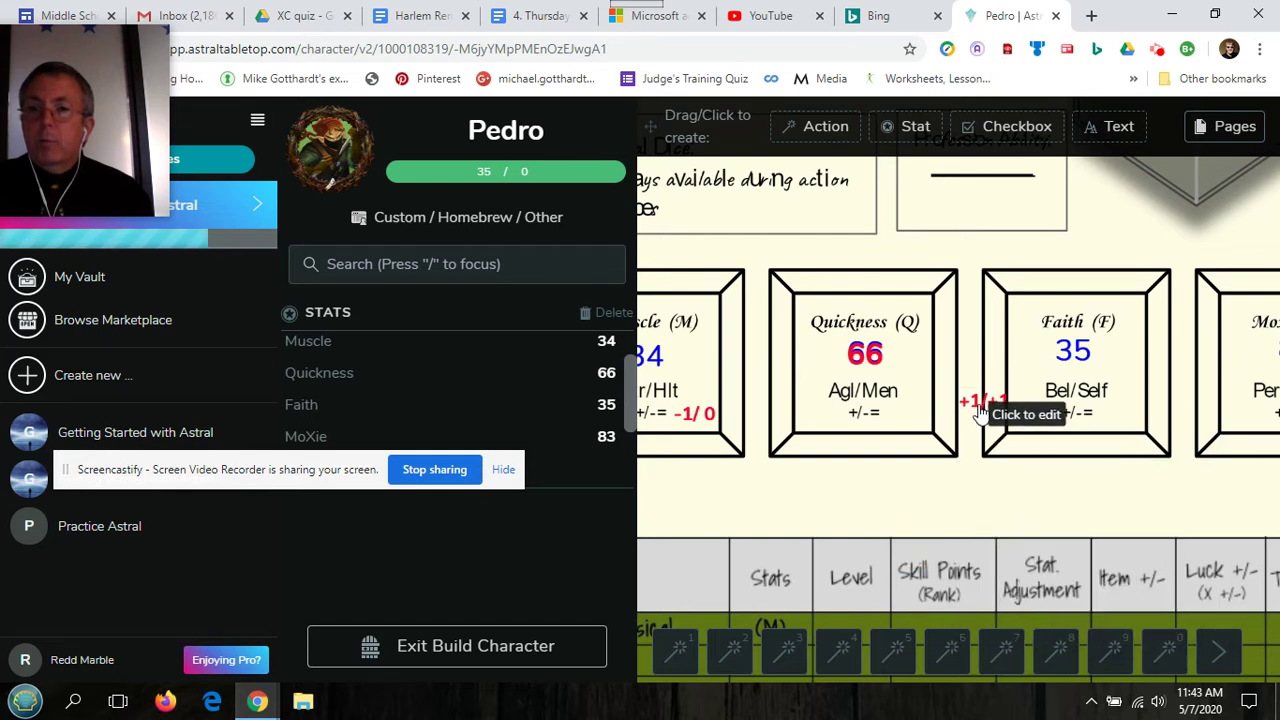
Step: Move the "+1/+1" text directly beside the "+/-=" label in the Quickness box
left_click(980, 406)
left_click(895, 422)
left_click(970, 402)
left_click_drag(970, 408, 893, 418)
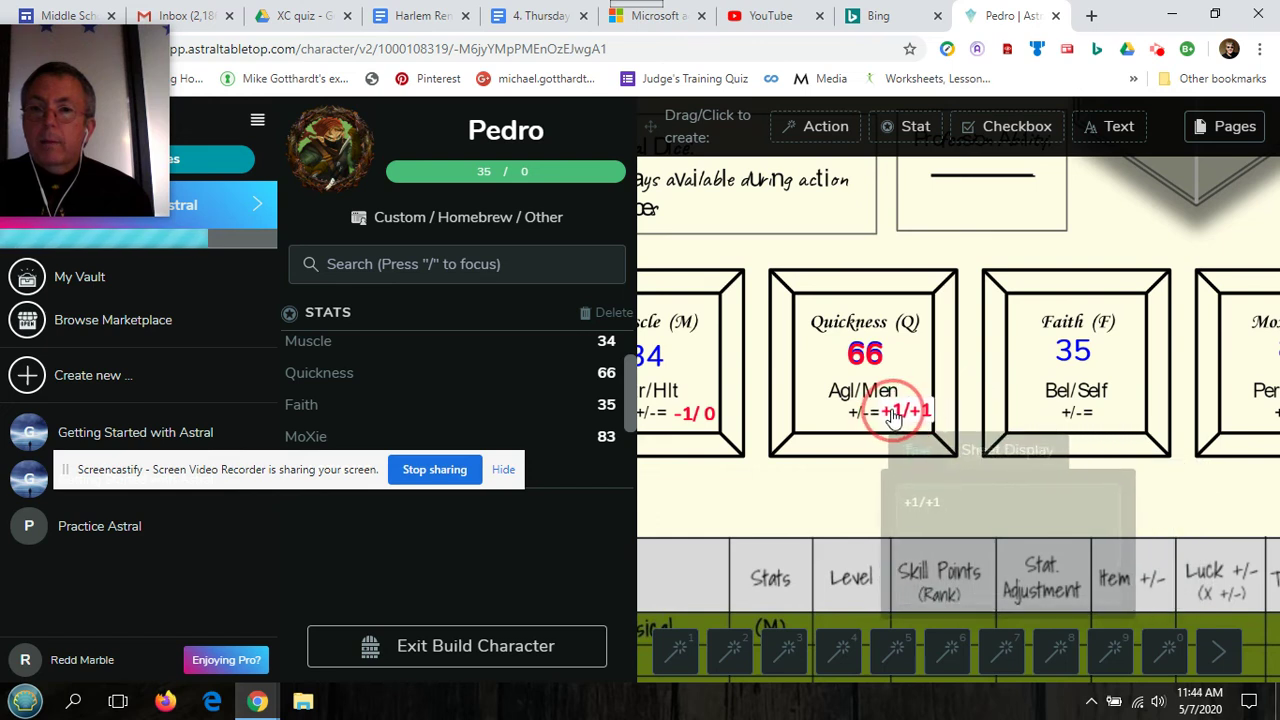
left_click(1050, 390)
left_click(1134, 398)
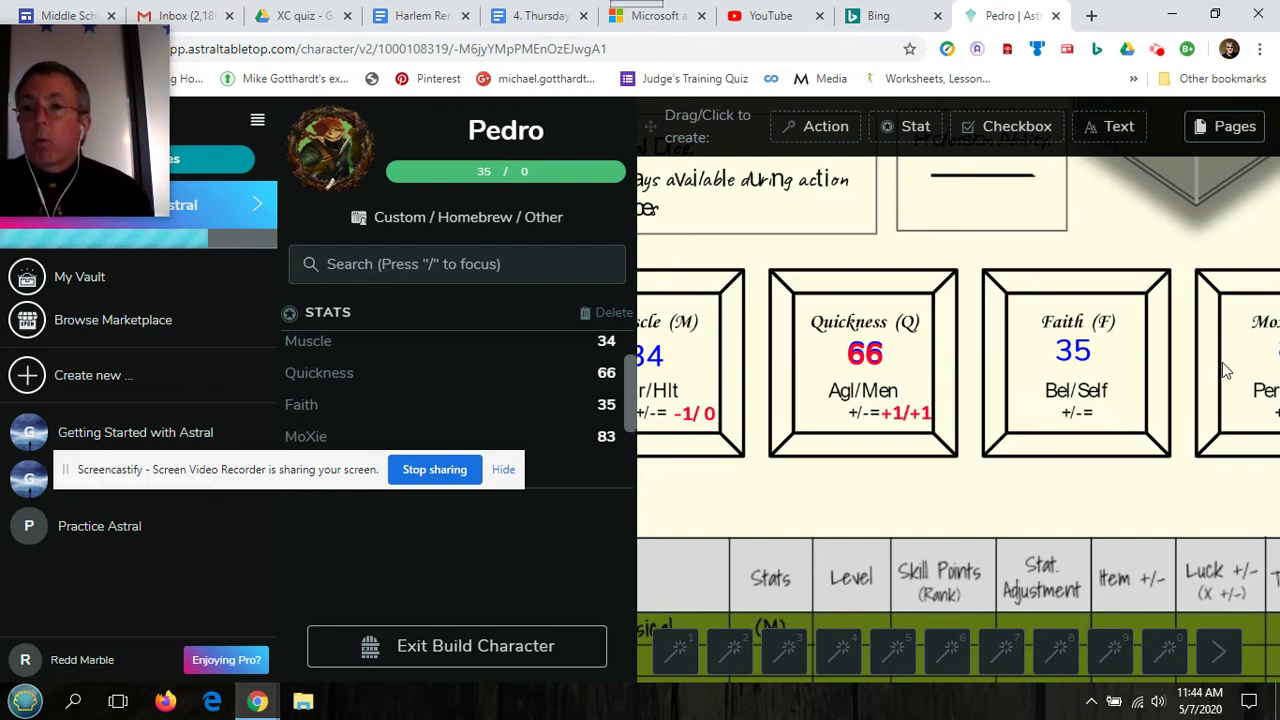
Step: Add a new stat named MX with the value 83 to the sheet
left_click(899, 127)
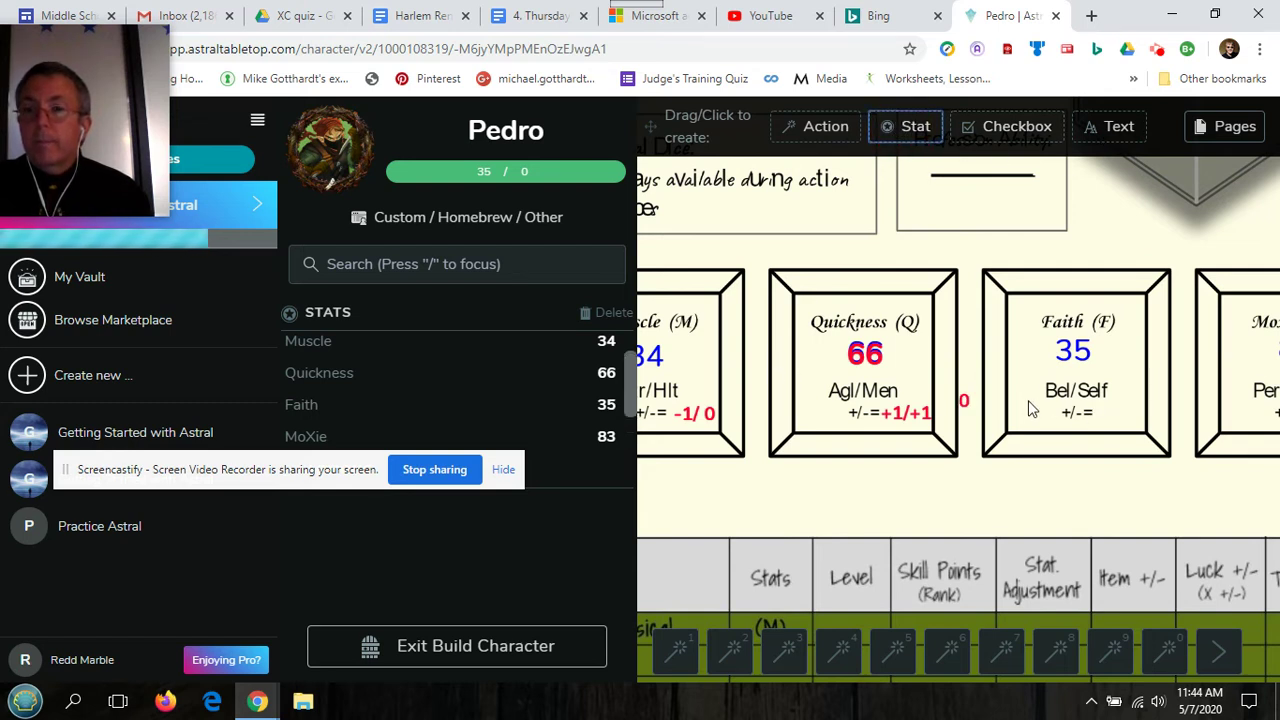
left_click(971, 393)
left_click(963, 401)
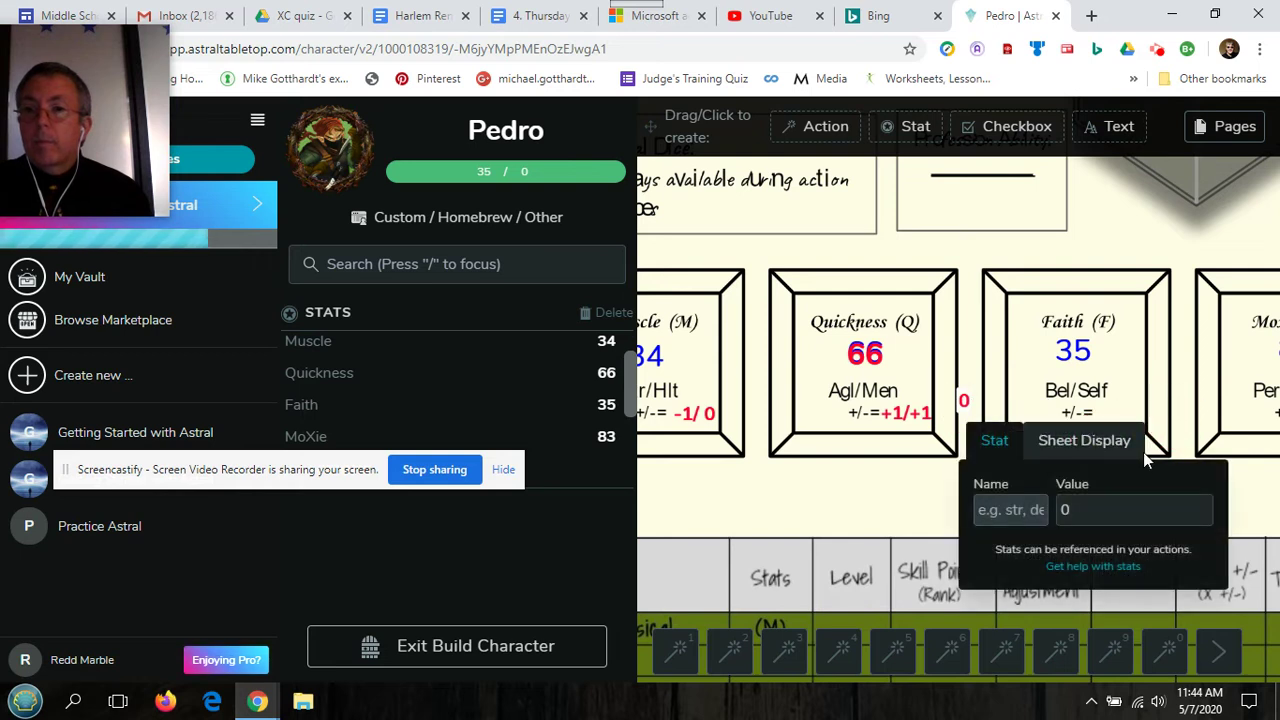
left_click(1048, 515)
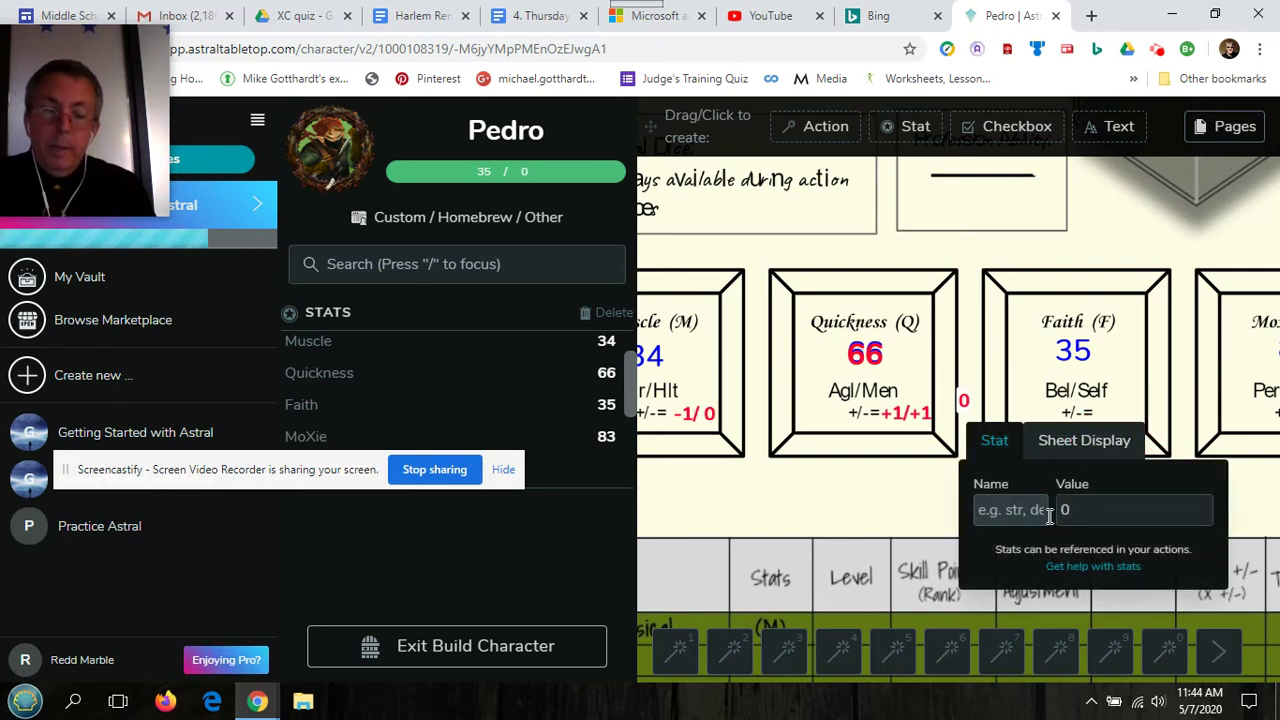
type("MX")
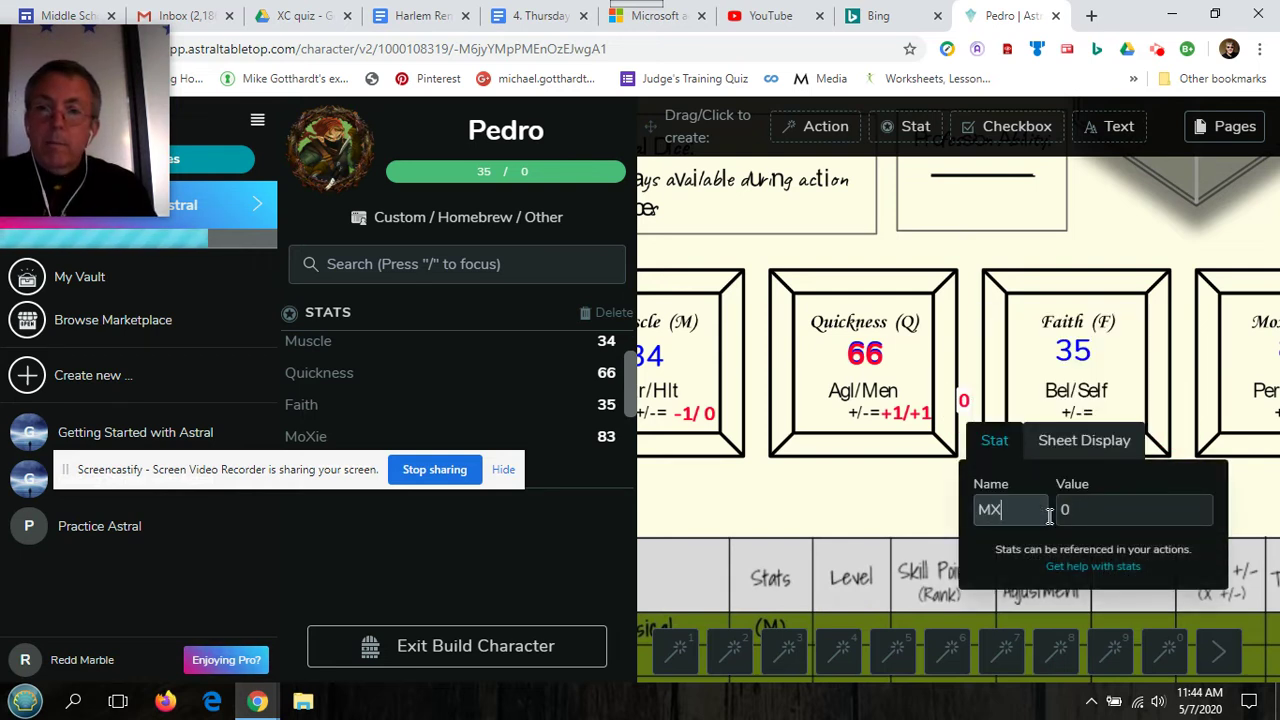
left_click(1089, 514)
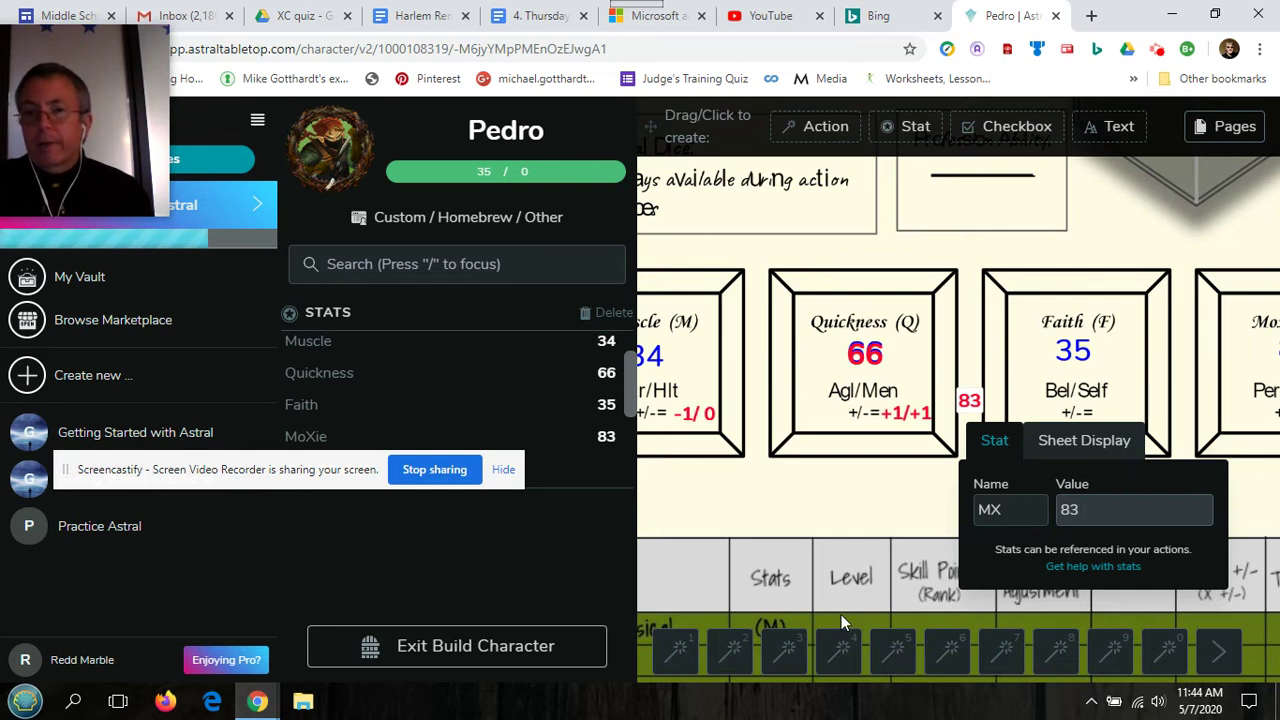
Step: Move the MX stat's value onto the existing Moxie value and set its font size to 50
scroll(850, 613, "right", 2)
scroll(833, 613, "right", 1)
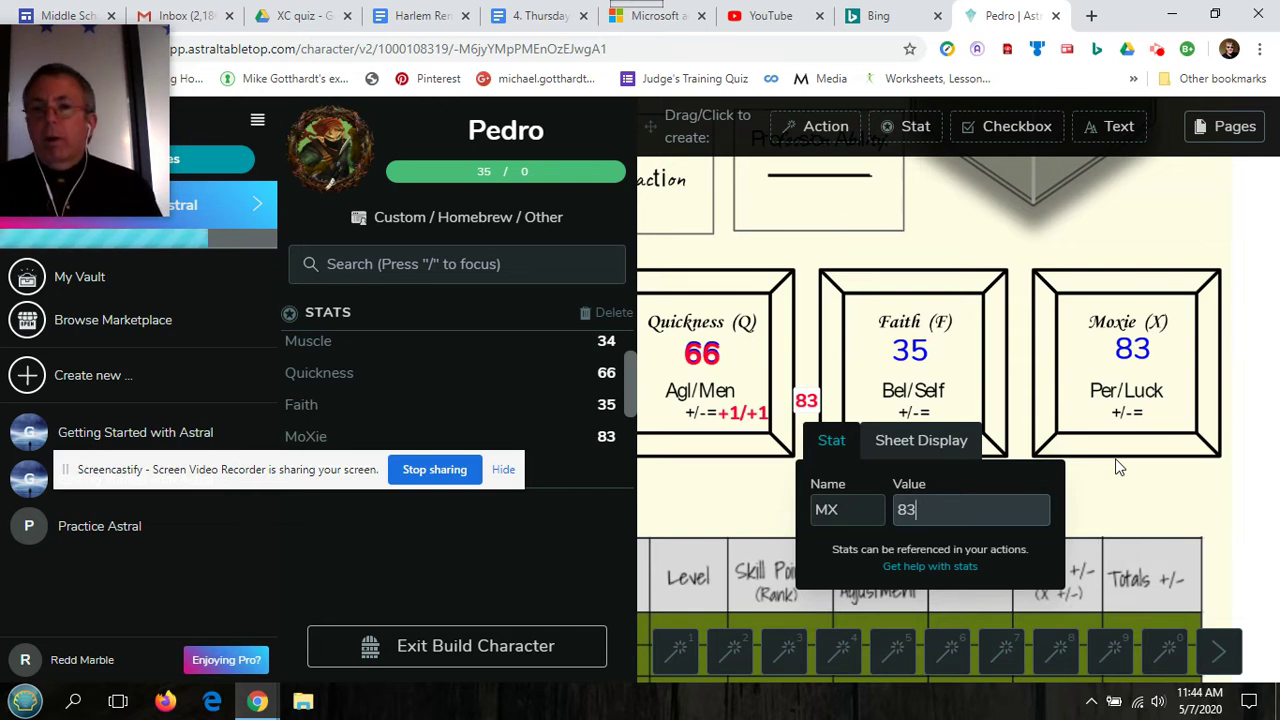
left_click(810, 408)
left_click_drag(810, 408, 1140, 360)
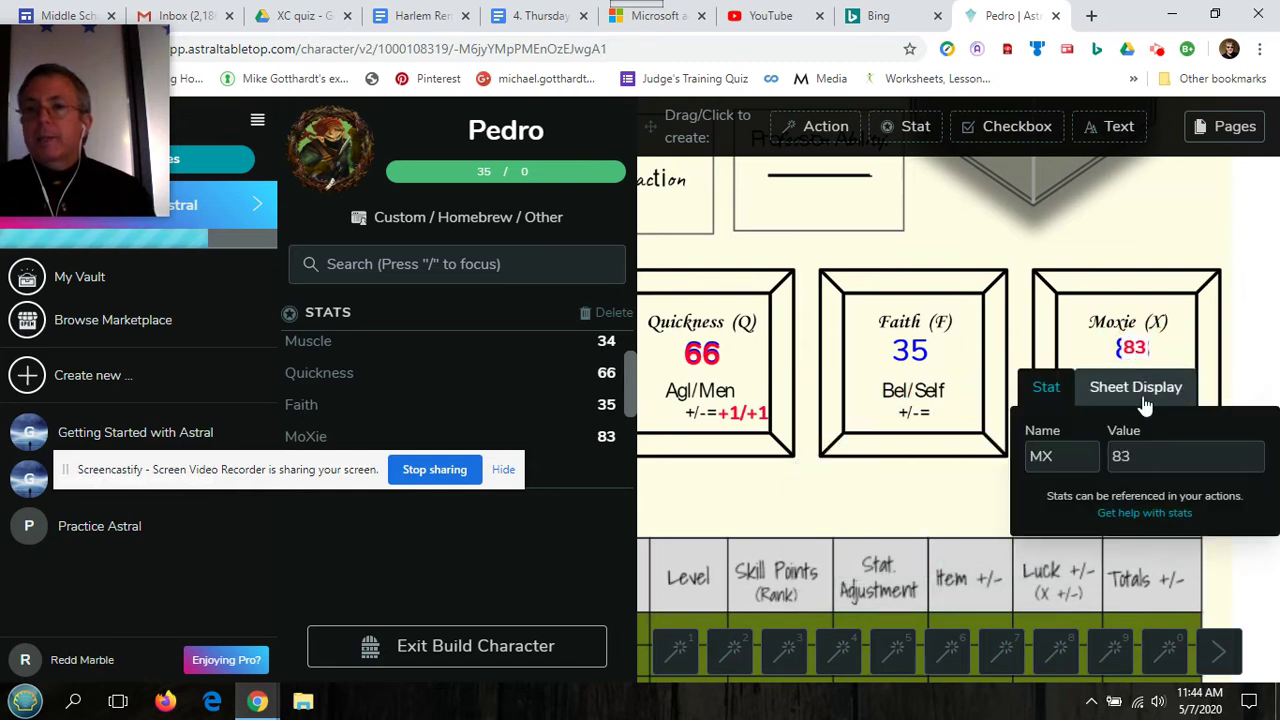
left_click(1143, 398)
double_click(1228, 456)
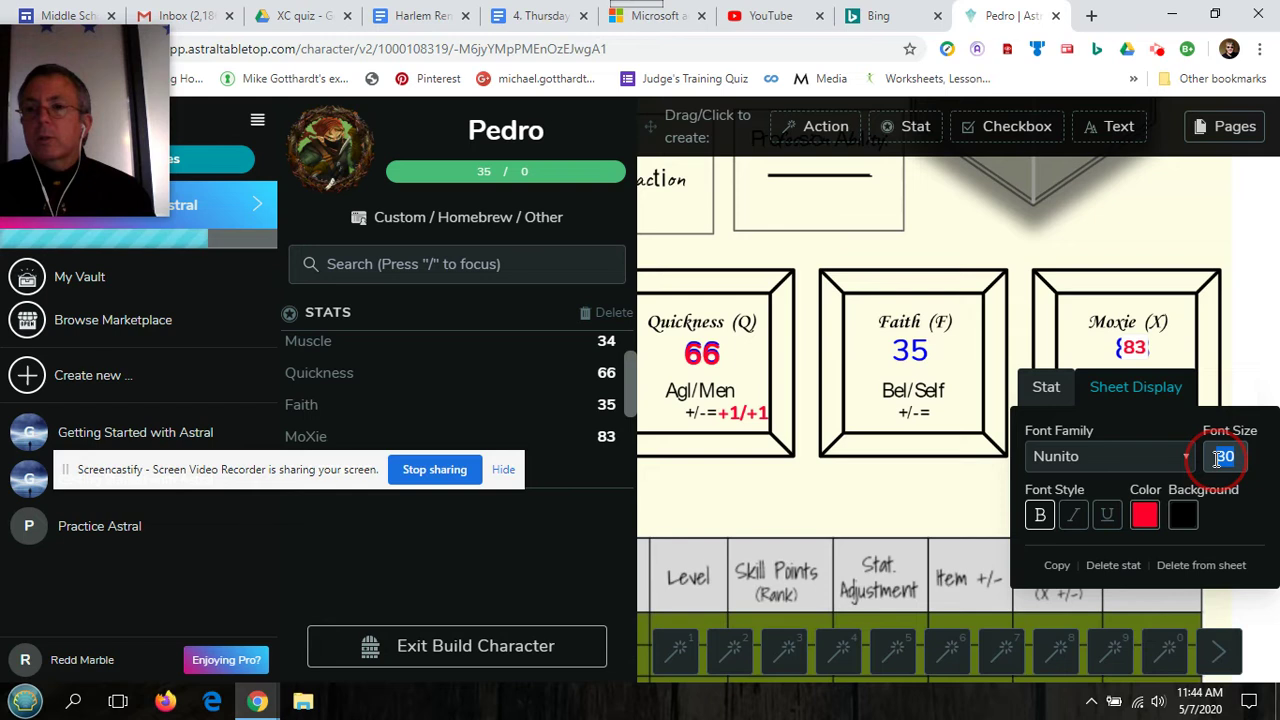
type("50")
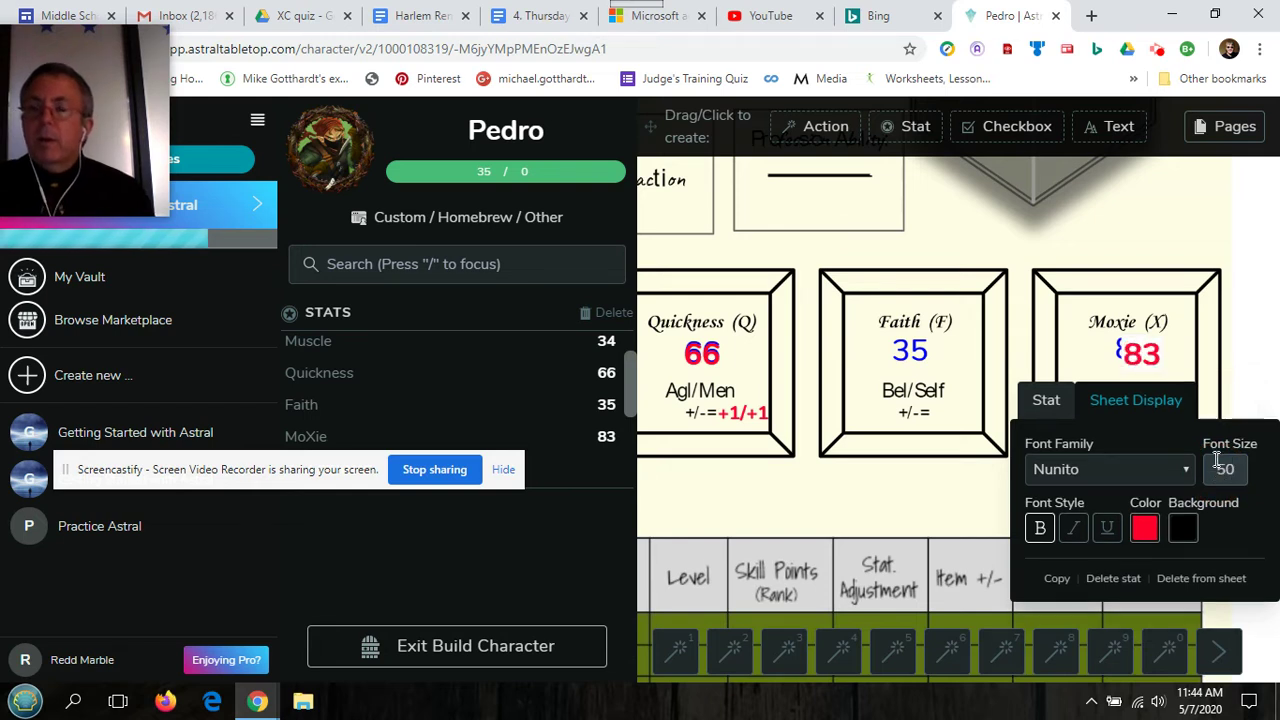
Step: Adjust the red MX value's position so that it overlaps the blue Moxie value in its box
left_click(1142, 356)
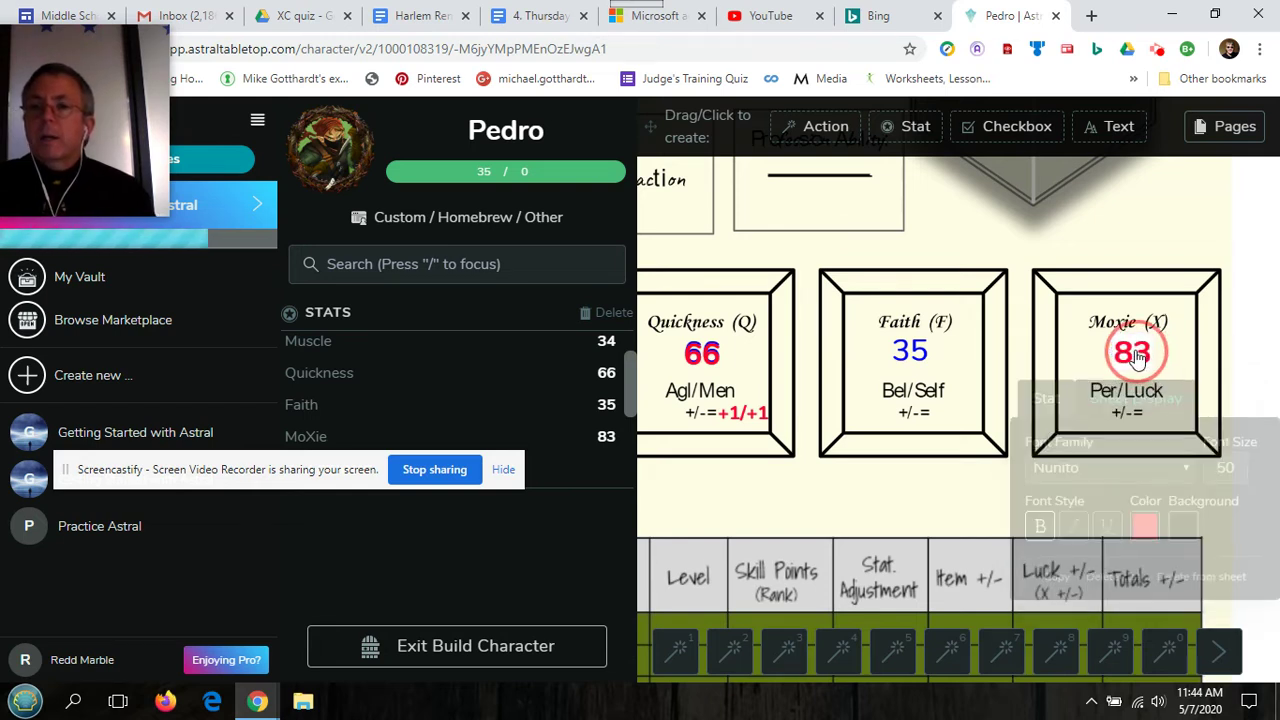
left_click(1142, 356)
left_click(1256, 364)
left_click(1158, 418)
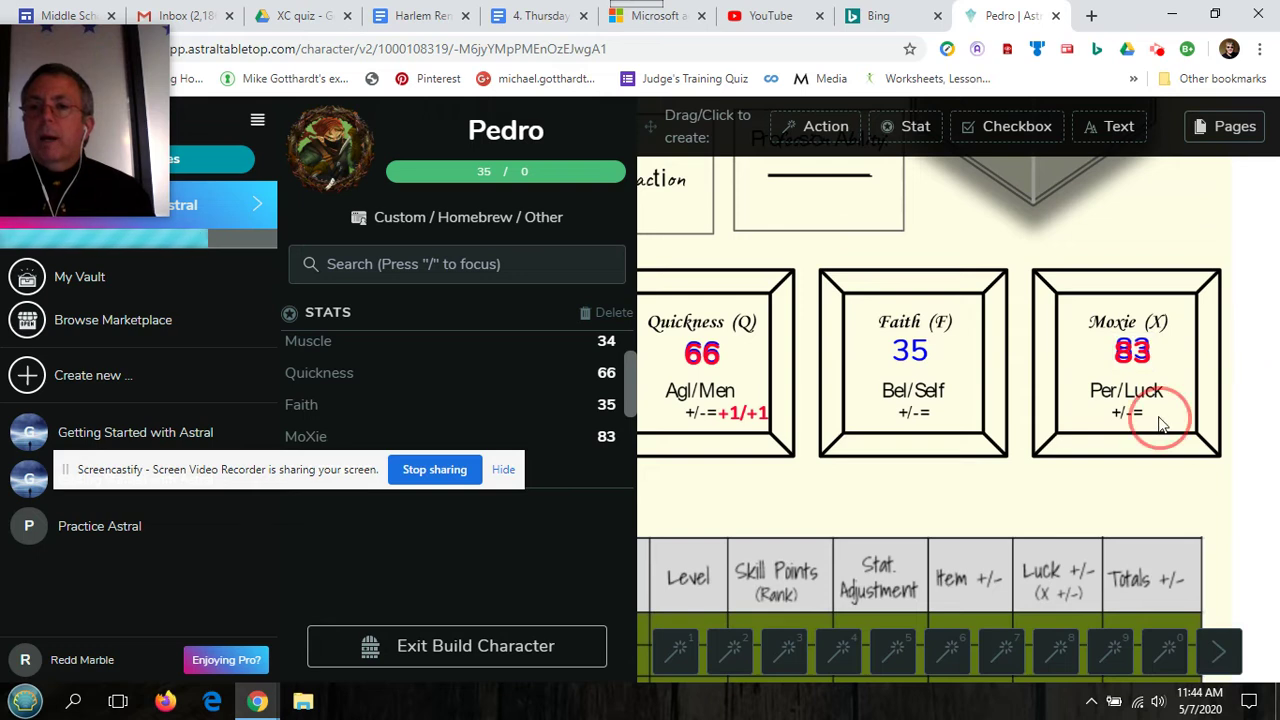
left_click(1140, 346)
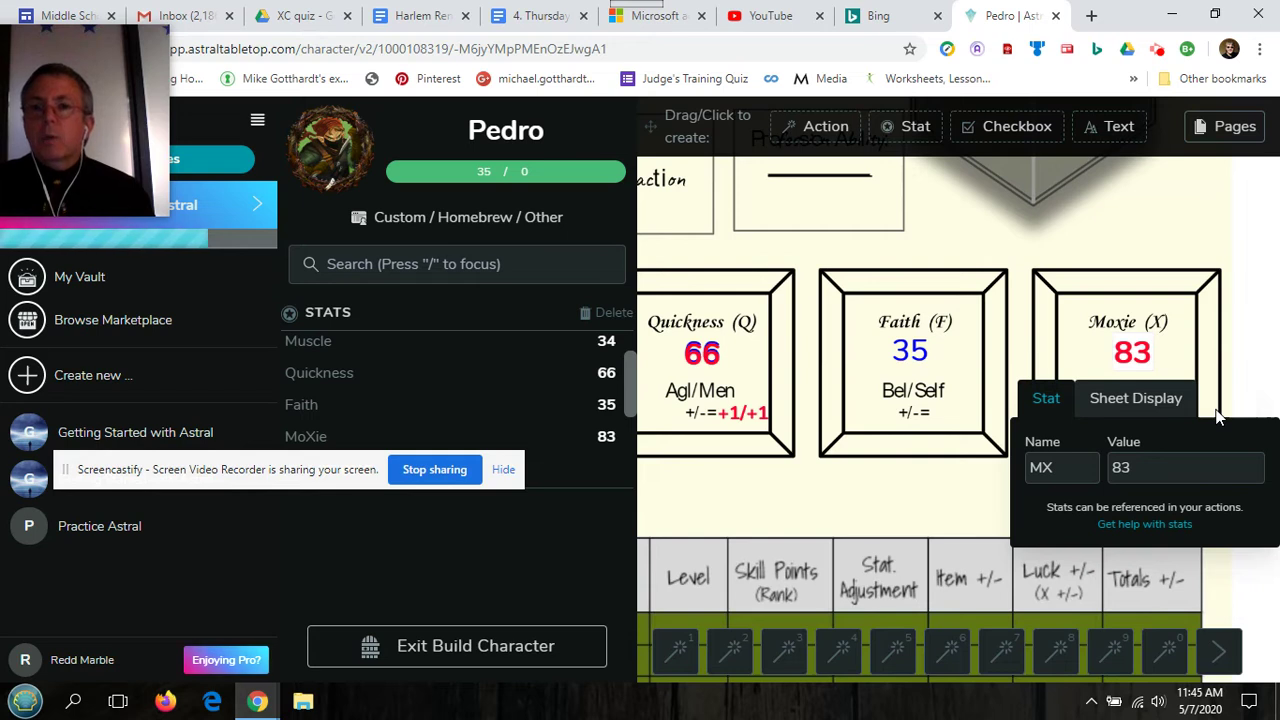
left_click(1140, 467)
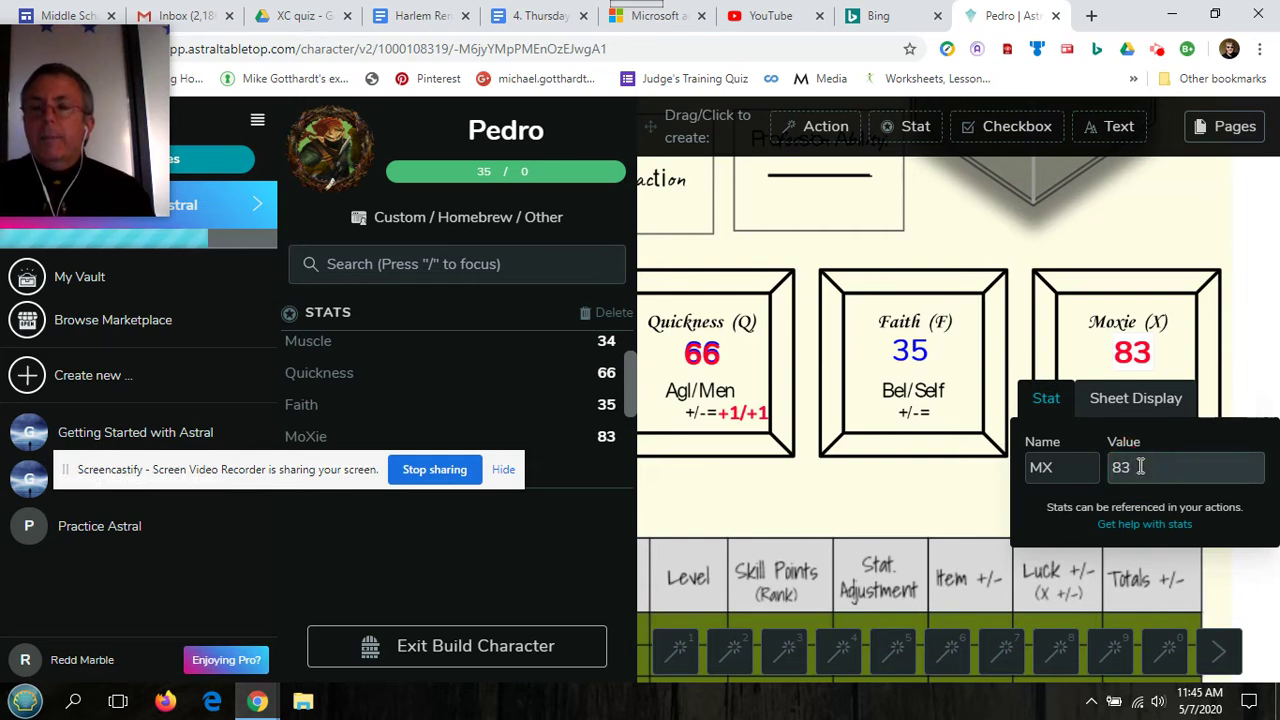
left_click(1233, 358)
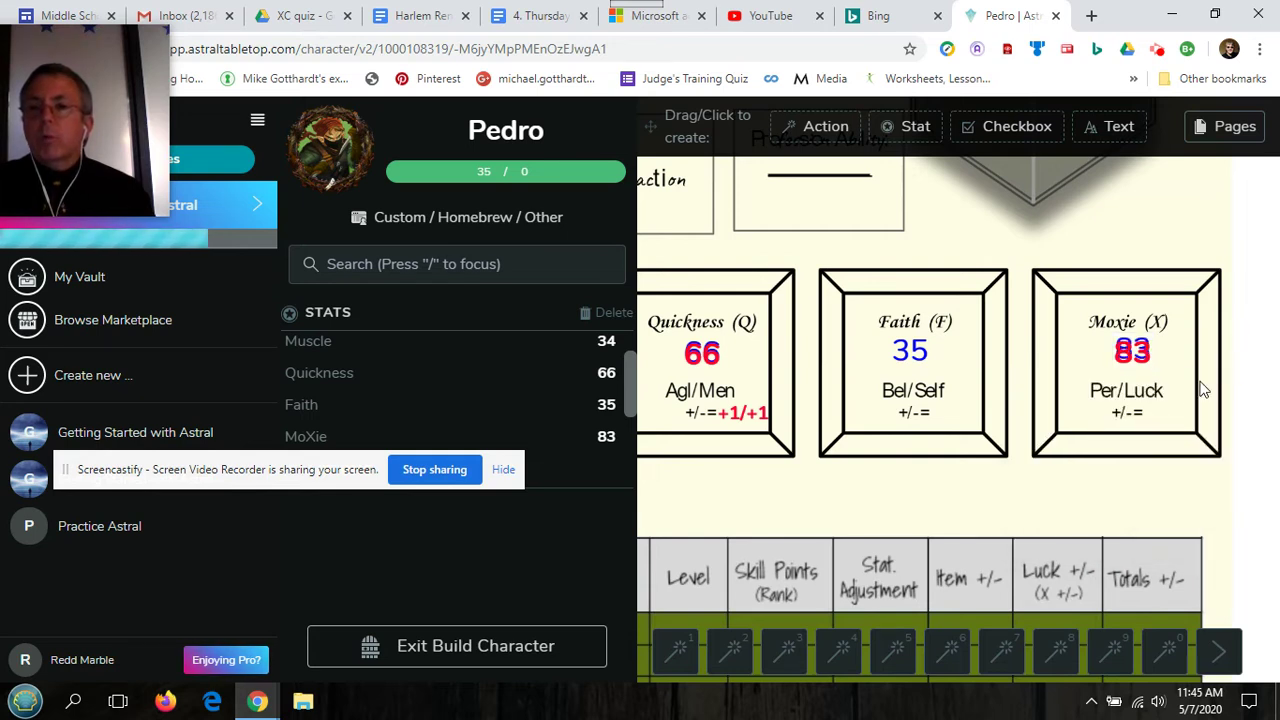
Step: Add a new text element reading "0/+5" to the sheet between the Faith and Moxie boxes
left_click(1109, 139)
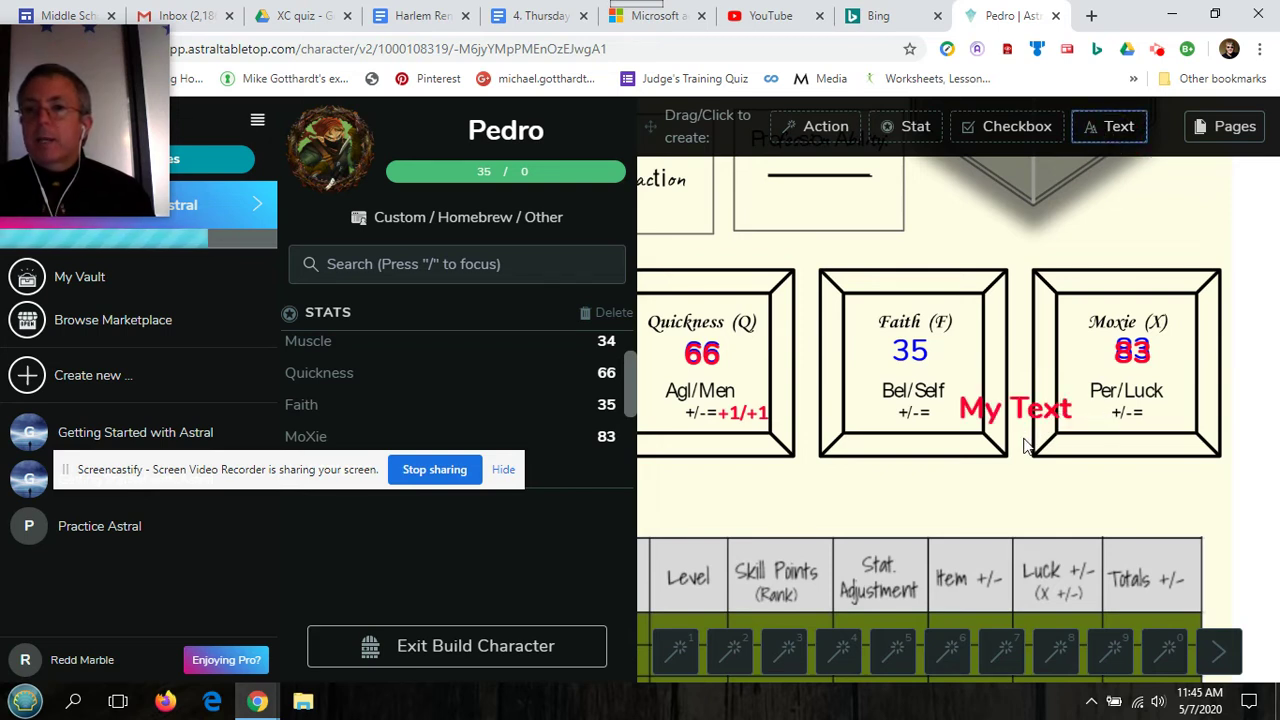
left_click(1040, 410)
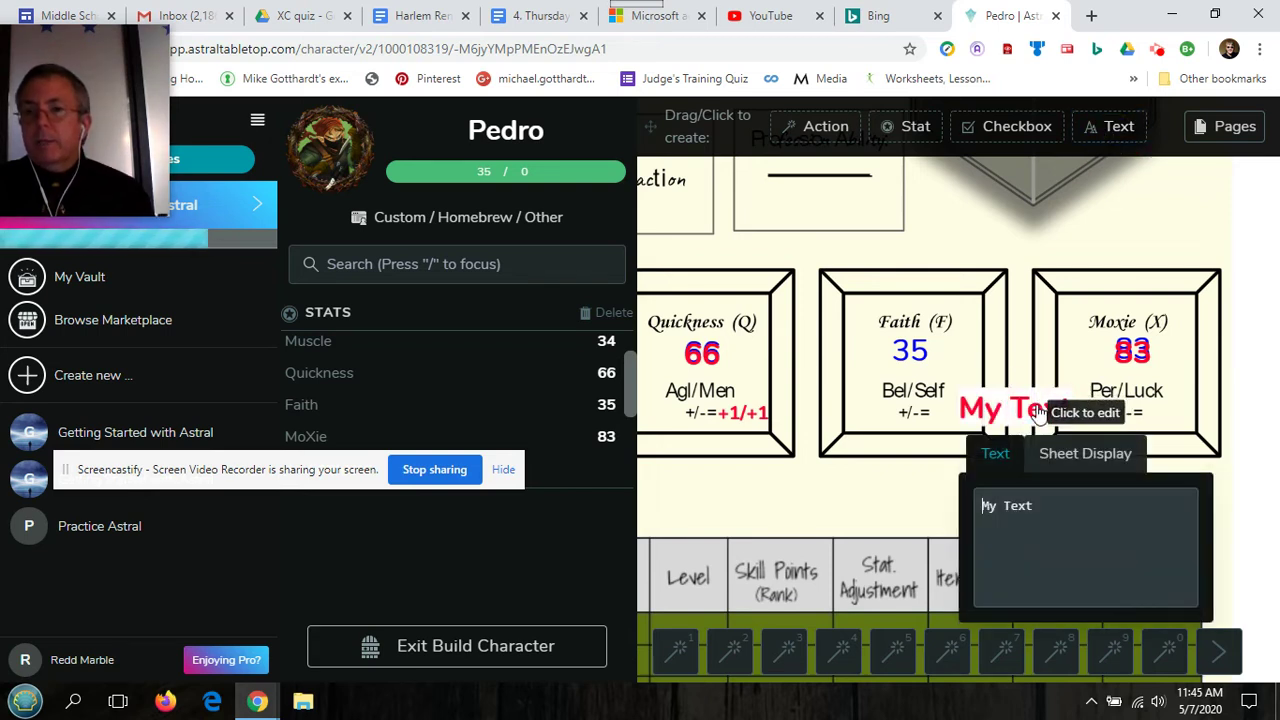
double_click(1038, 502)
key("BackSpace")
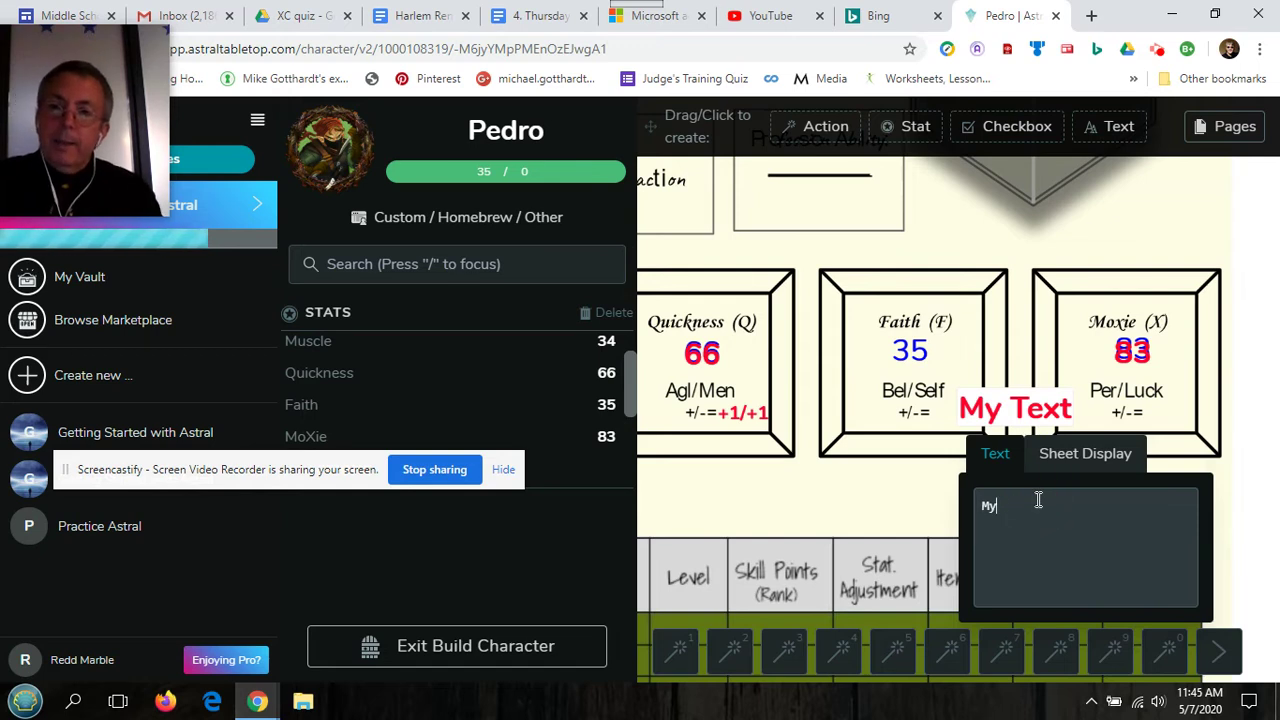
key("BackSpace")
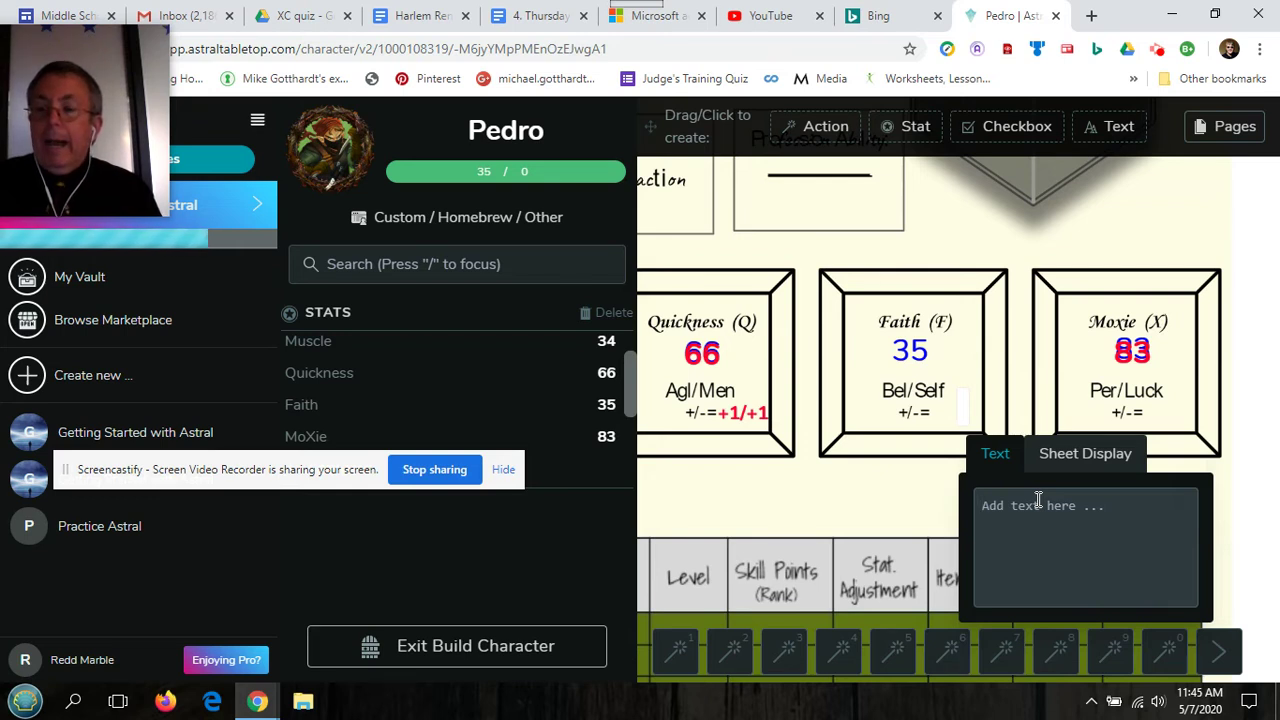
type("0/+5")
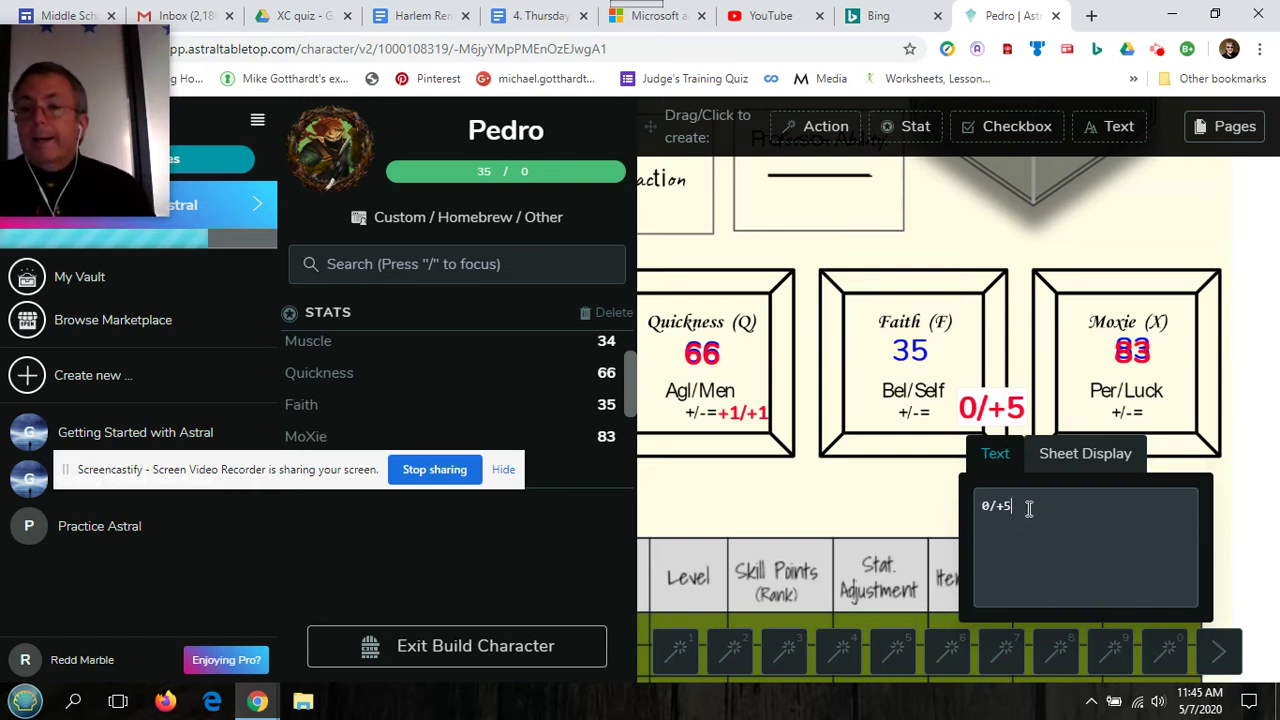
Step: Set the "0/+5" text's font size to 30 and place it beside the "+/-=" label in the Moxie box
left_click(1073, 455)
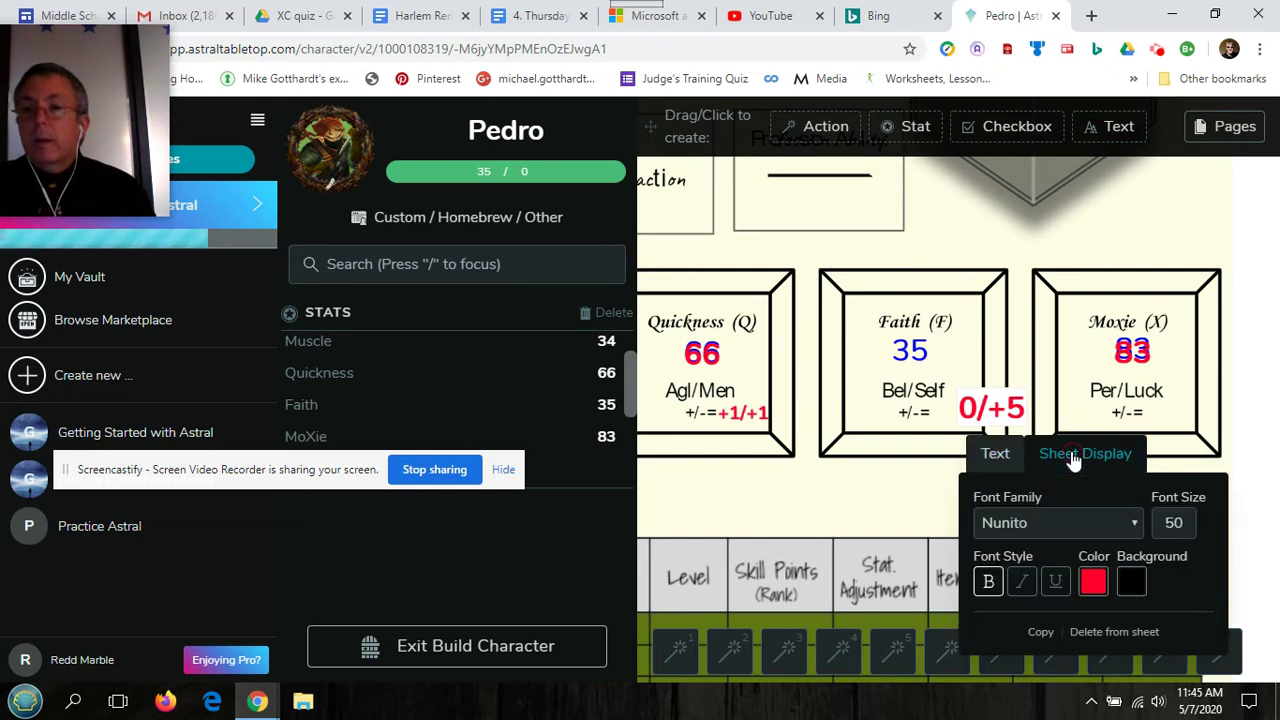
left_click(1176, 522)
double_click(1176, 522)
left_click(1177, 522)
double_click(1177, 523)
left_click_drag(1177, 522, 1169, 530)
type("30")
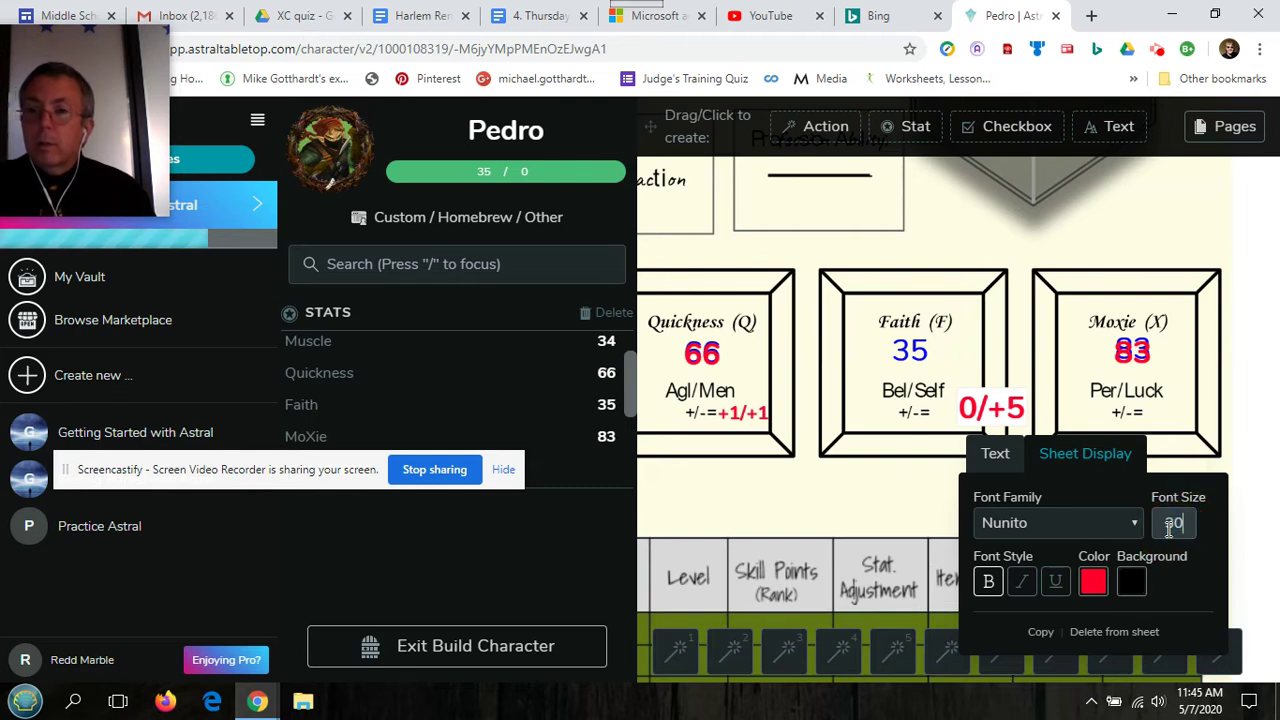
left_click(990, 570)
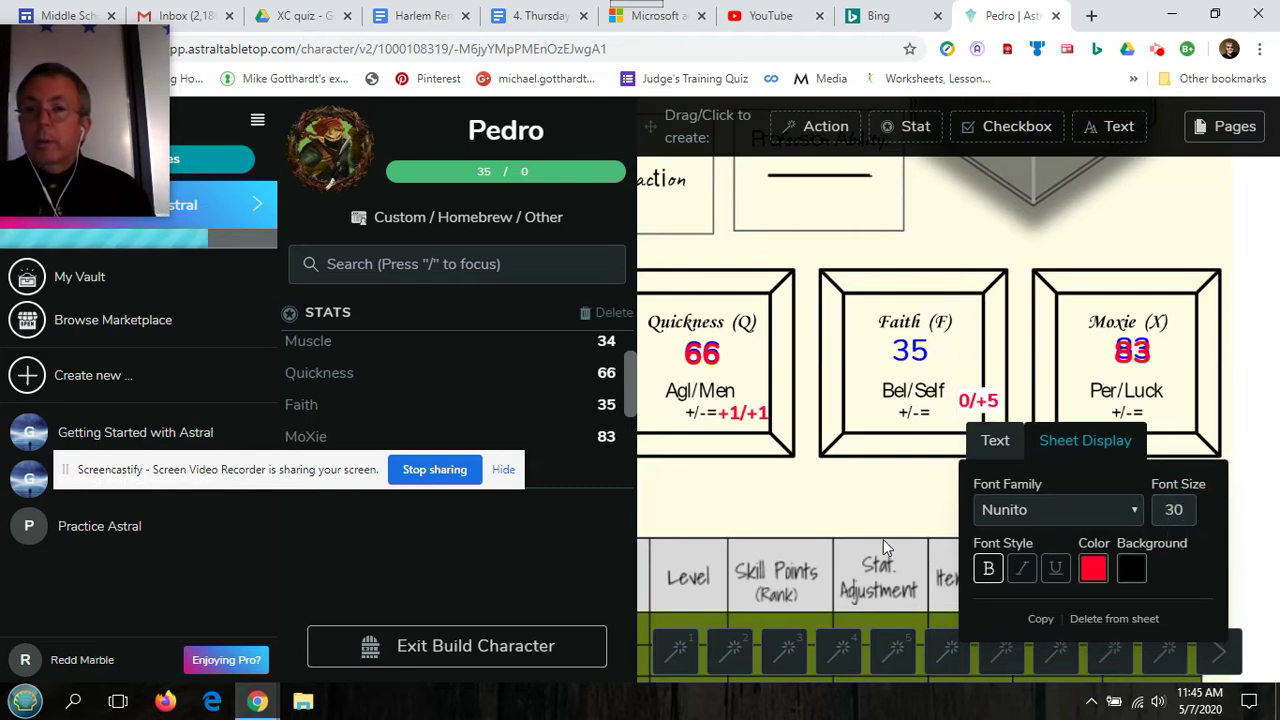
left_click(879, 511)
left_click(980, 402)
left_click_drag(990, 403, 1172, 418)
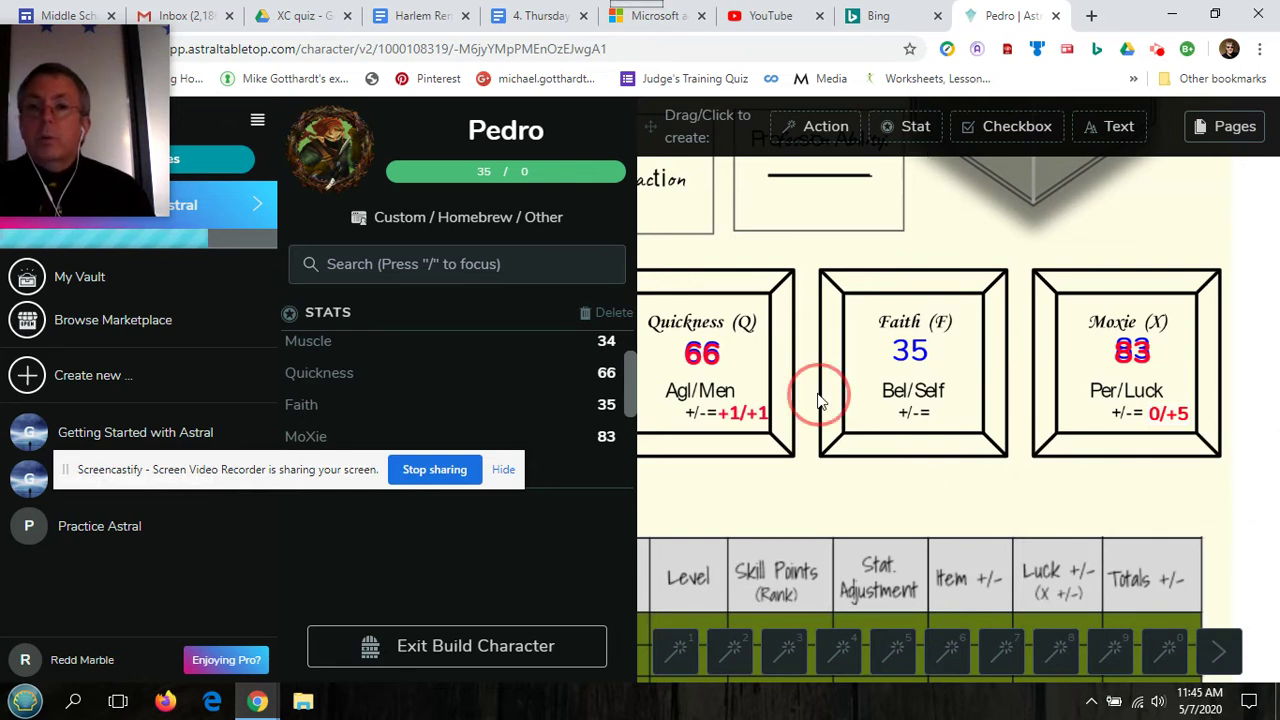
scroll(817, 393, "down", 3)
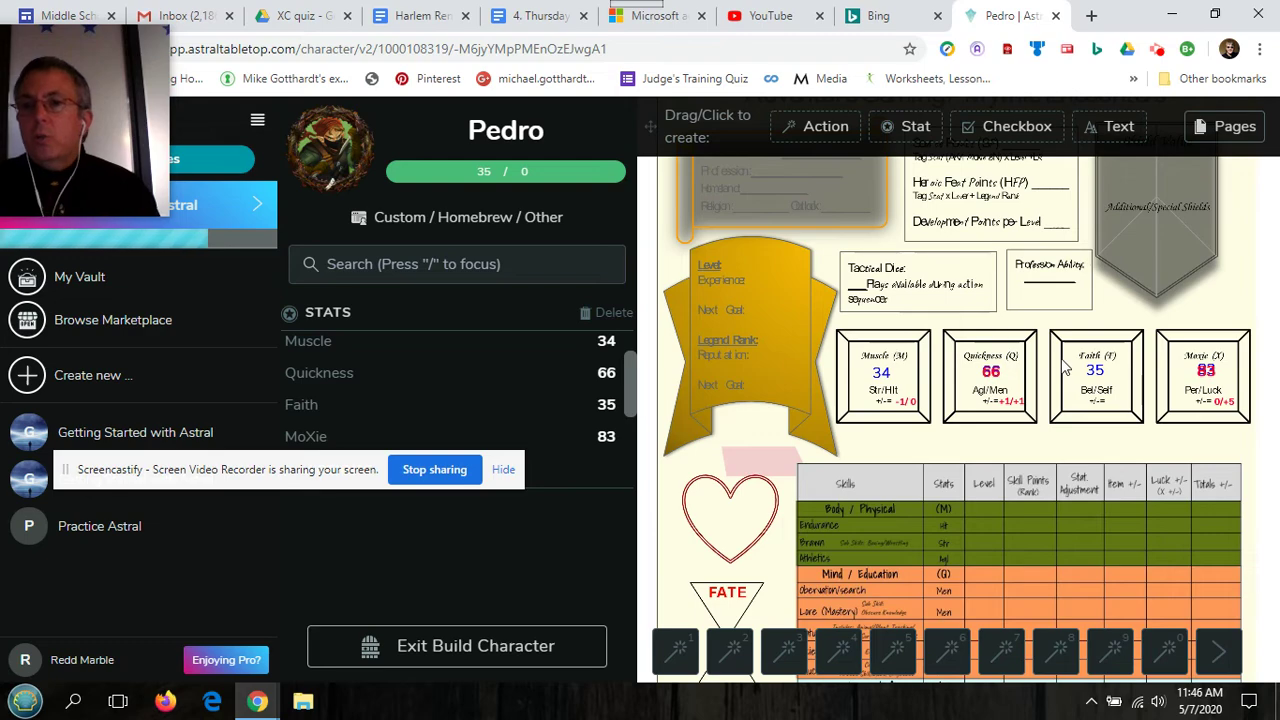
scroll(1028, 405, "down", 3)
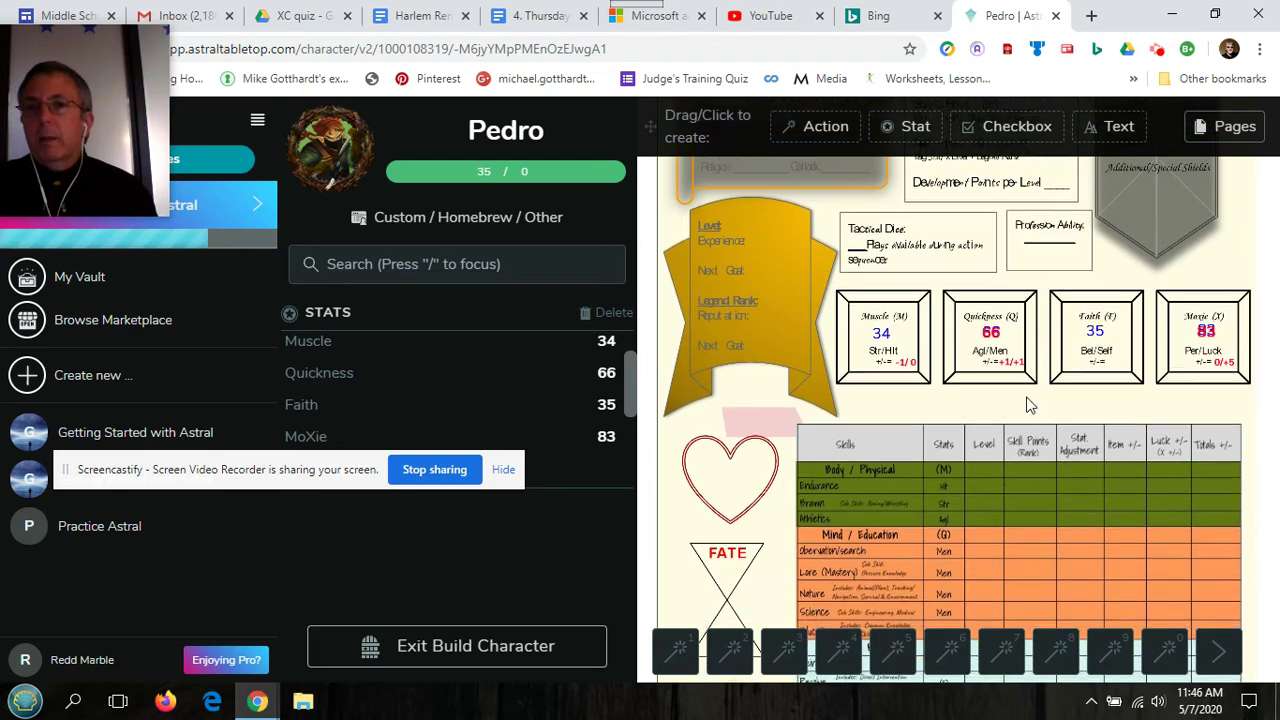
Step: Add three checkboxes to the character and tick each of them in the stats list
scroll(1026, 396, "down", 1)
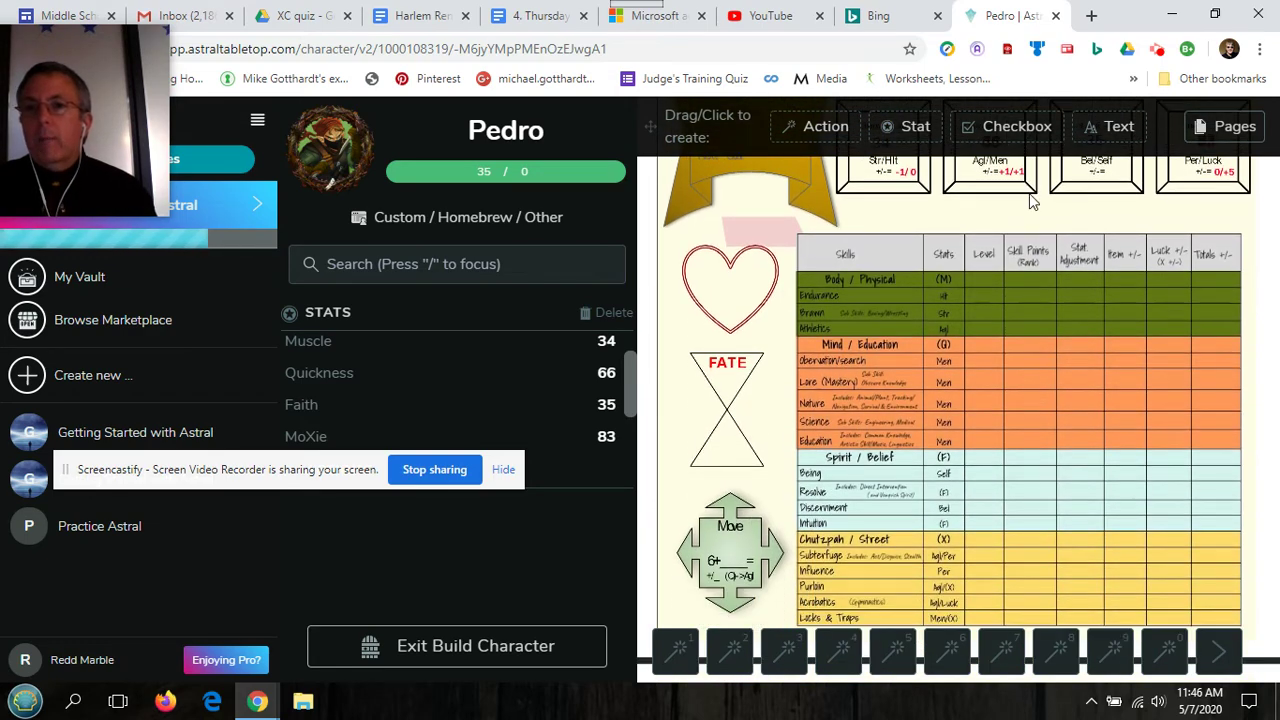
left_click(1017, 127)
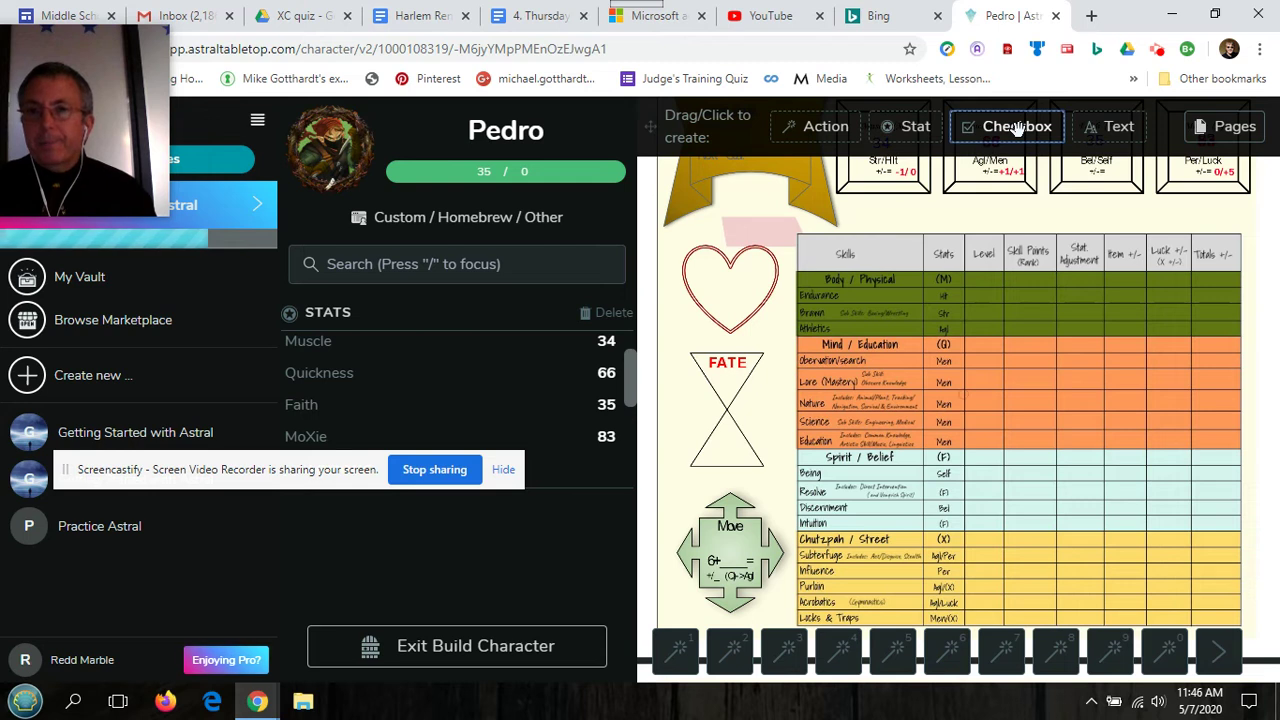
left_click(1017, 127)
left_click(1017, 127)
left_click_drag(632, 368, 628, 437)
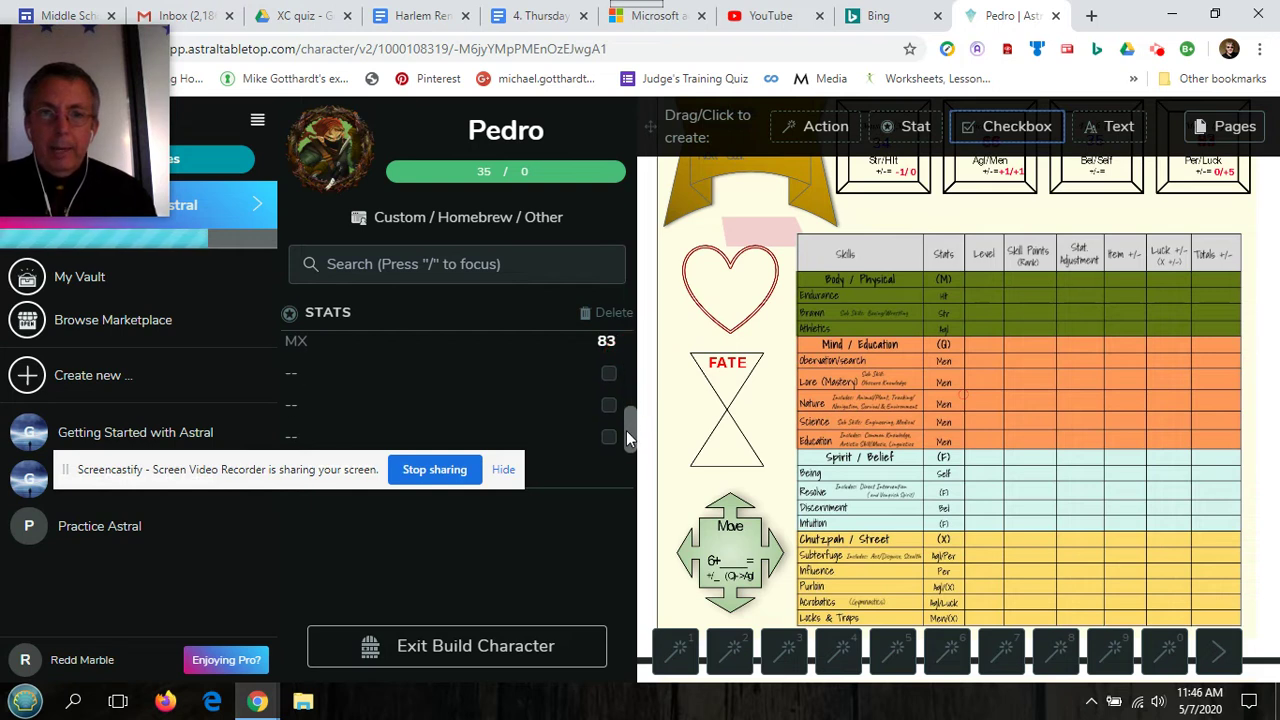
left_click(613, 440)
left_click(612, 410)
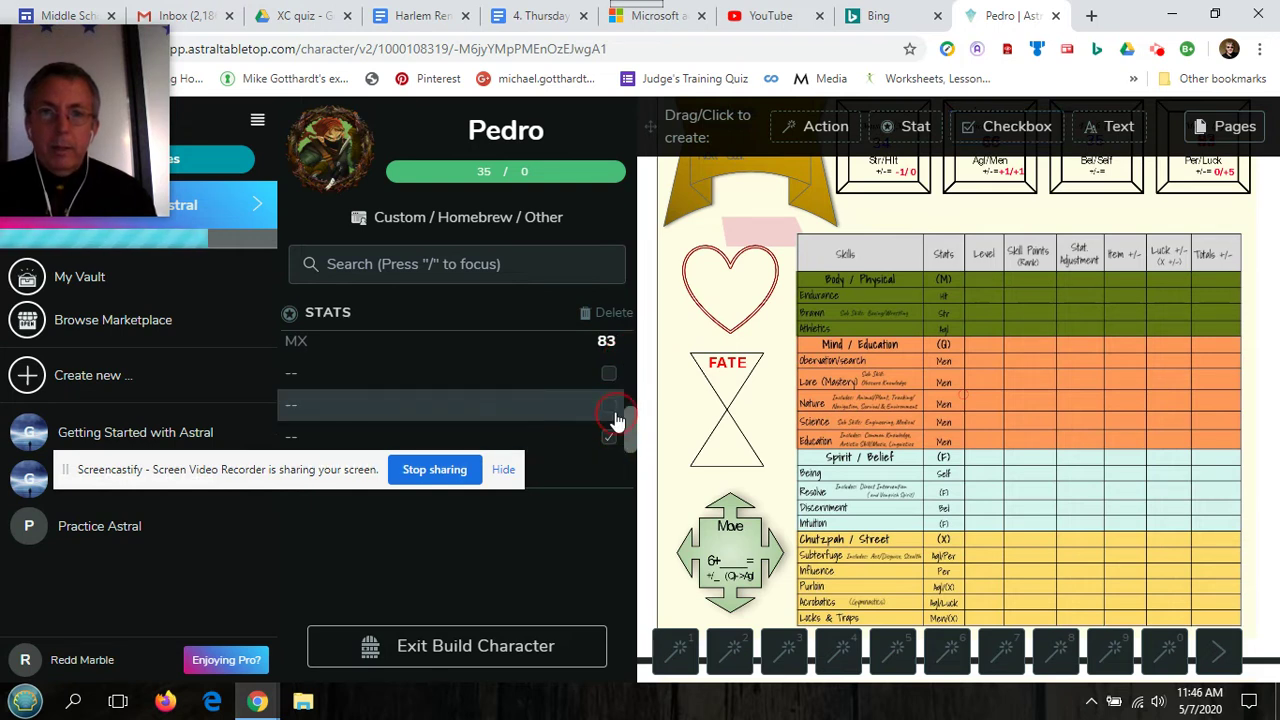
left_click(613, 378)
Step: Delete the three unnamed checkbox stats from the character and leave deletion mode
left_click(609, 316)
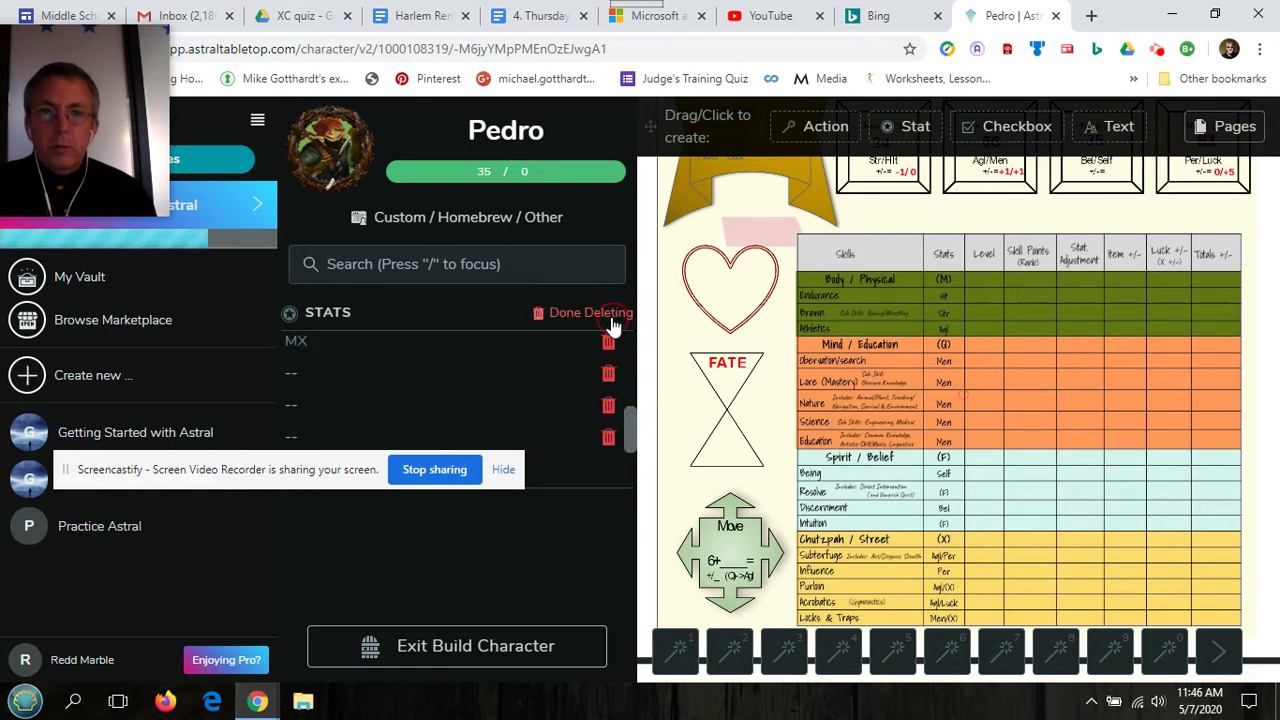
left_click(613, 316)
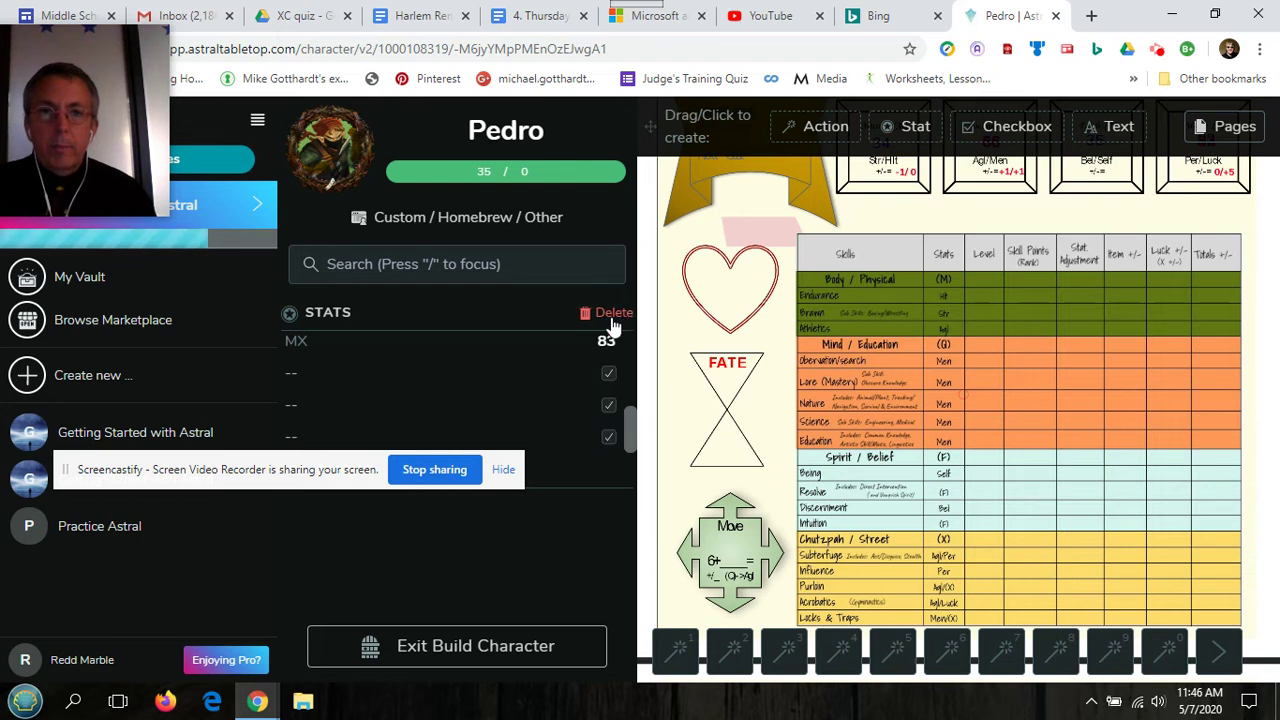
left_click(611, 318)
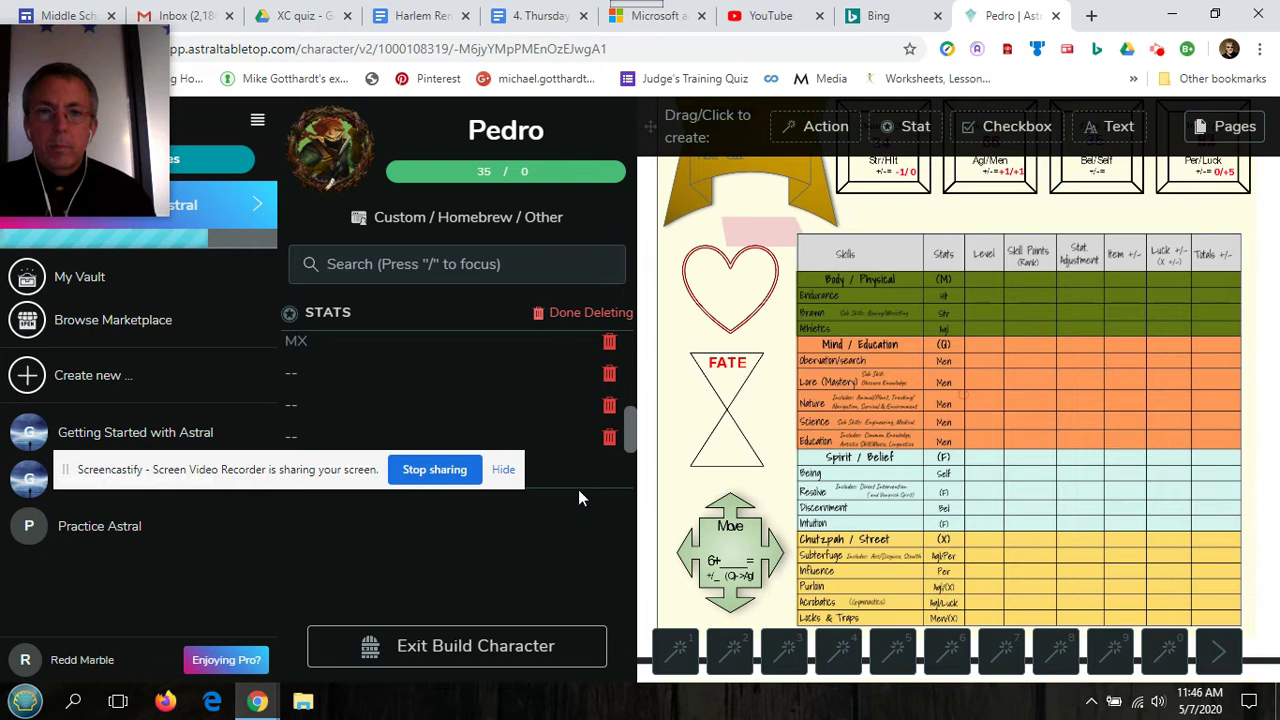
left_click(607, 438)
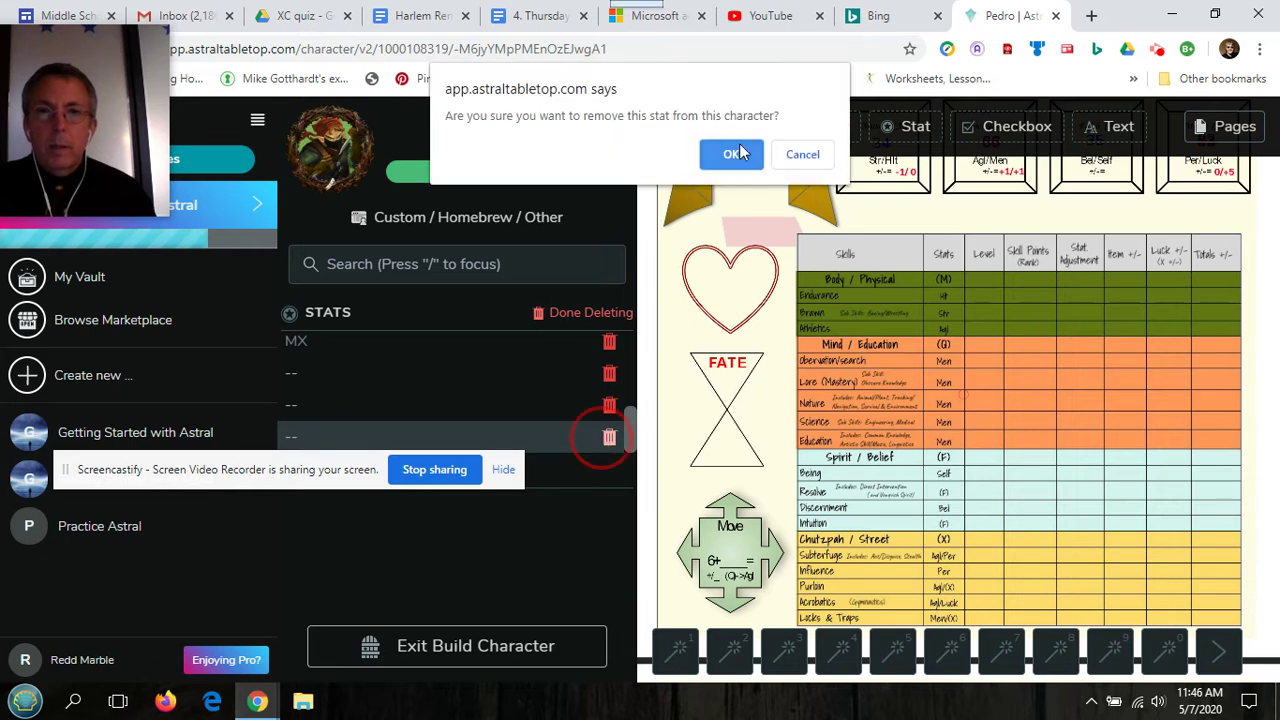
key("Return")
left_click(610, 406)
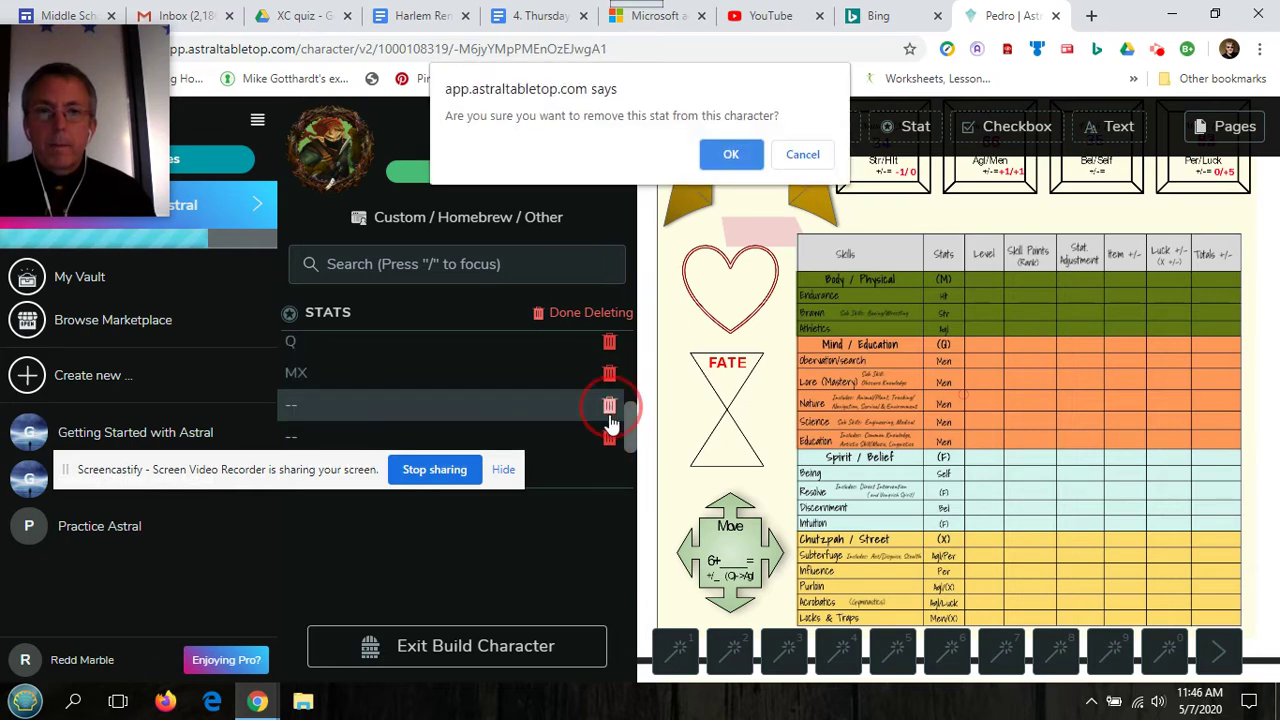
left_click(729, 156)
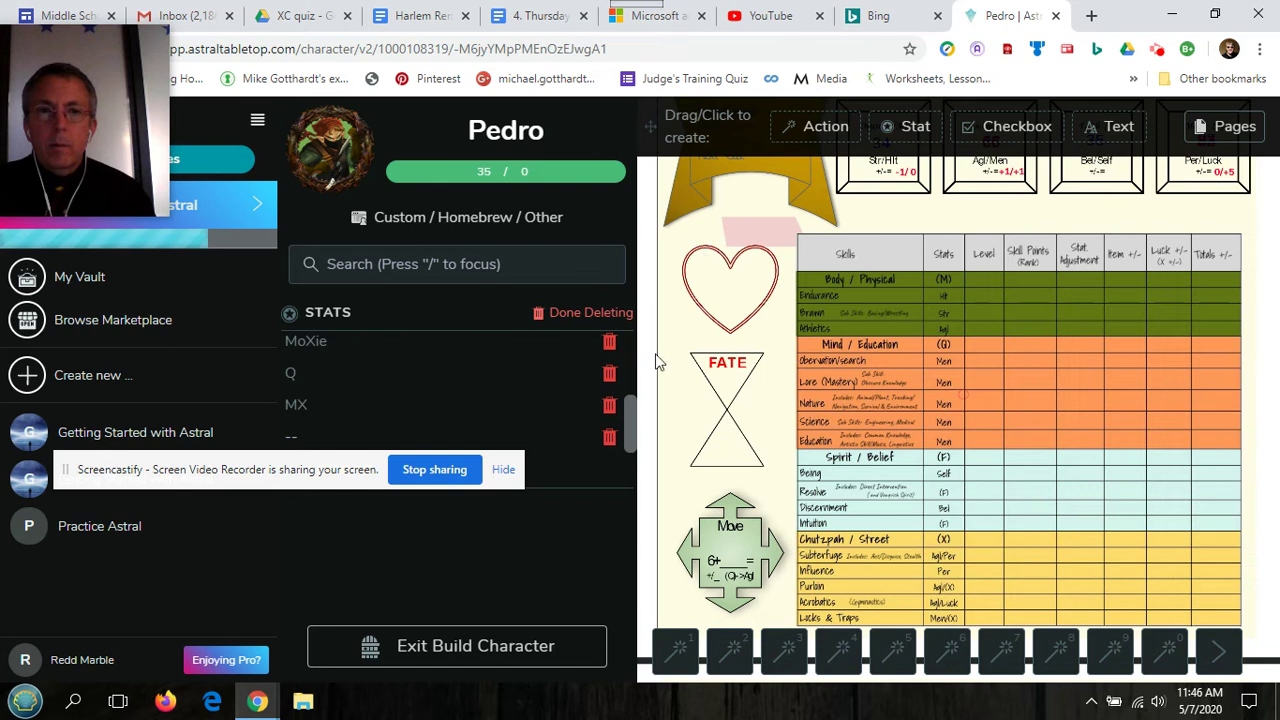
left_click(610, 440)
left_click(733, 154)
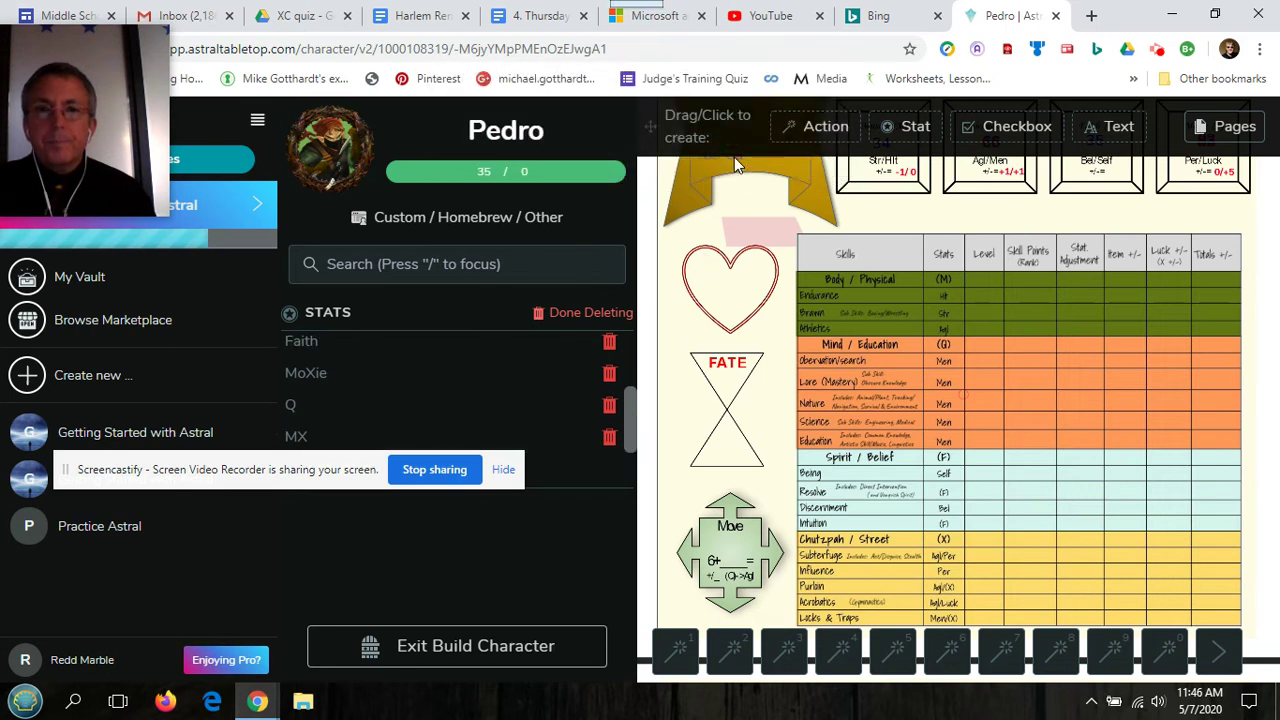
scroll(514, 349, "up", 3)
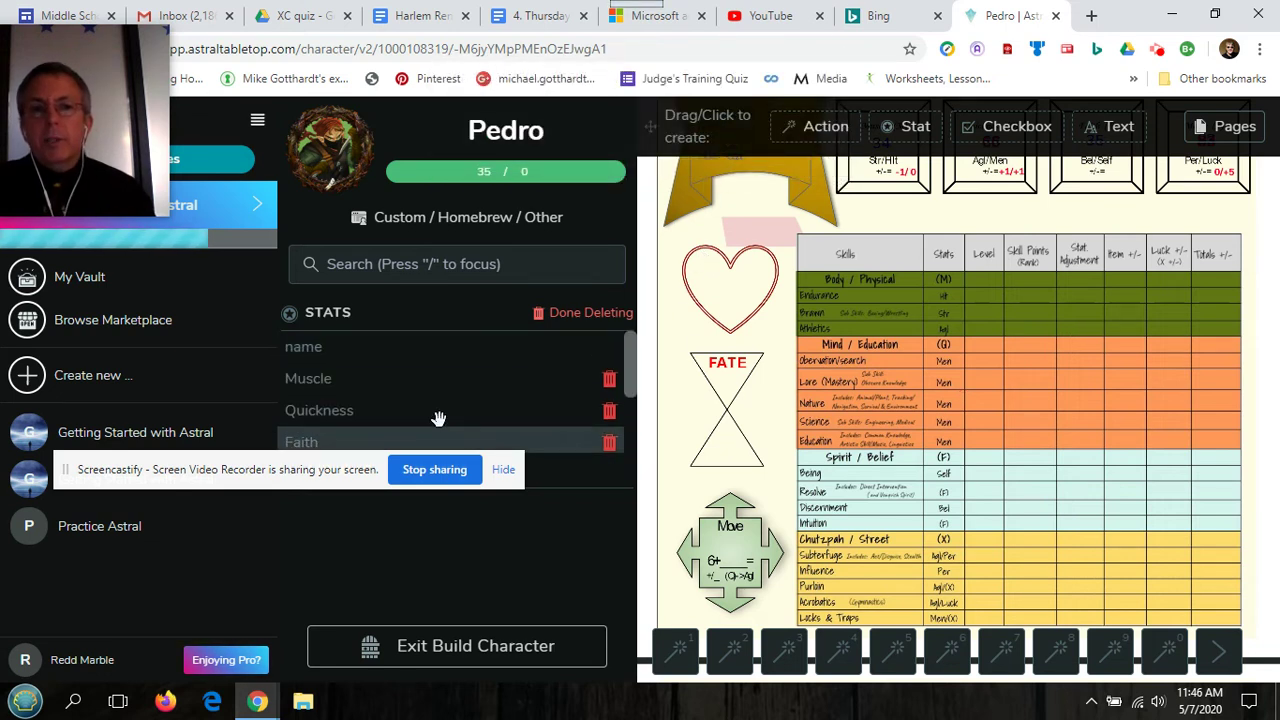
left_click(560, 350)
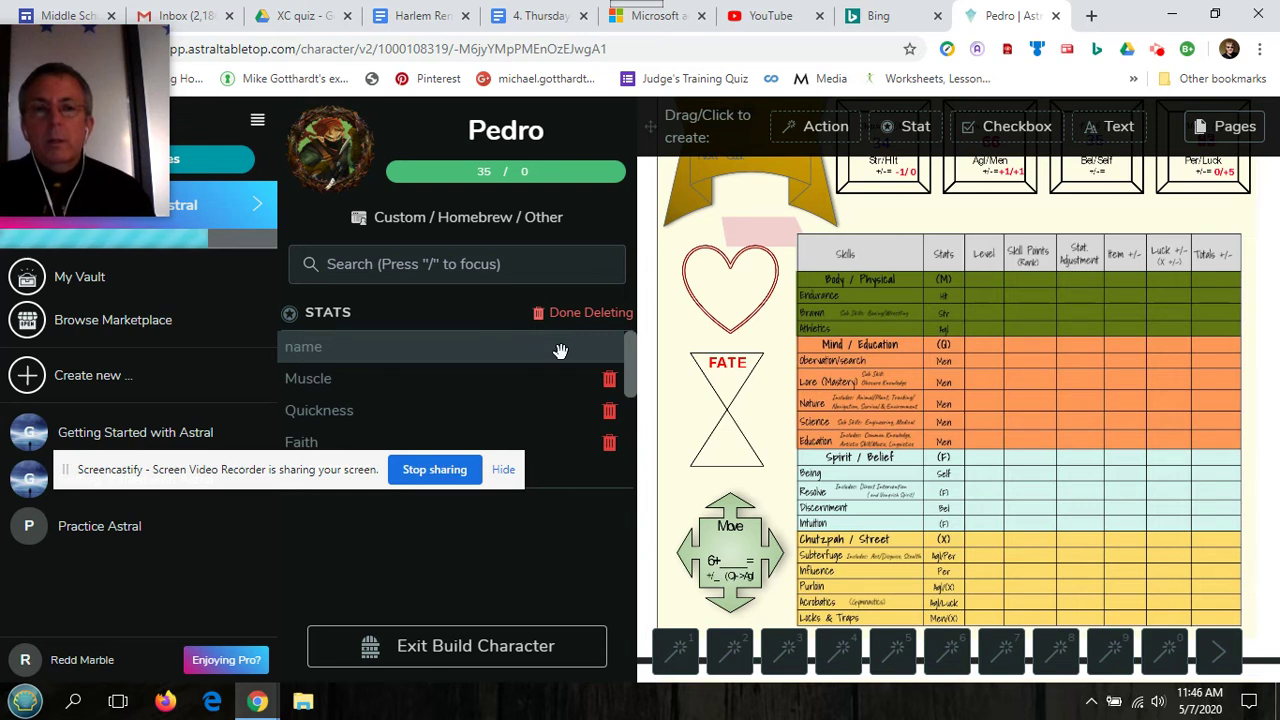
left_click(547, 323)
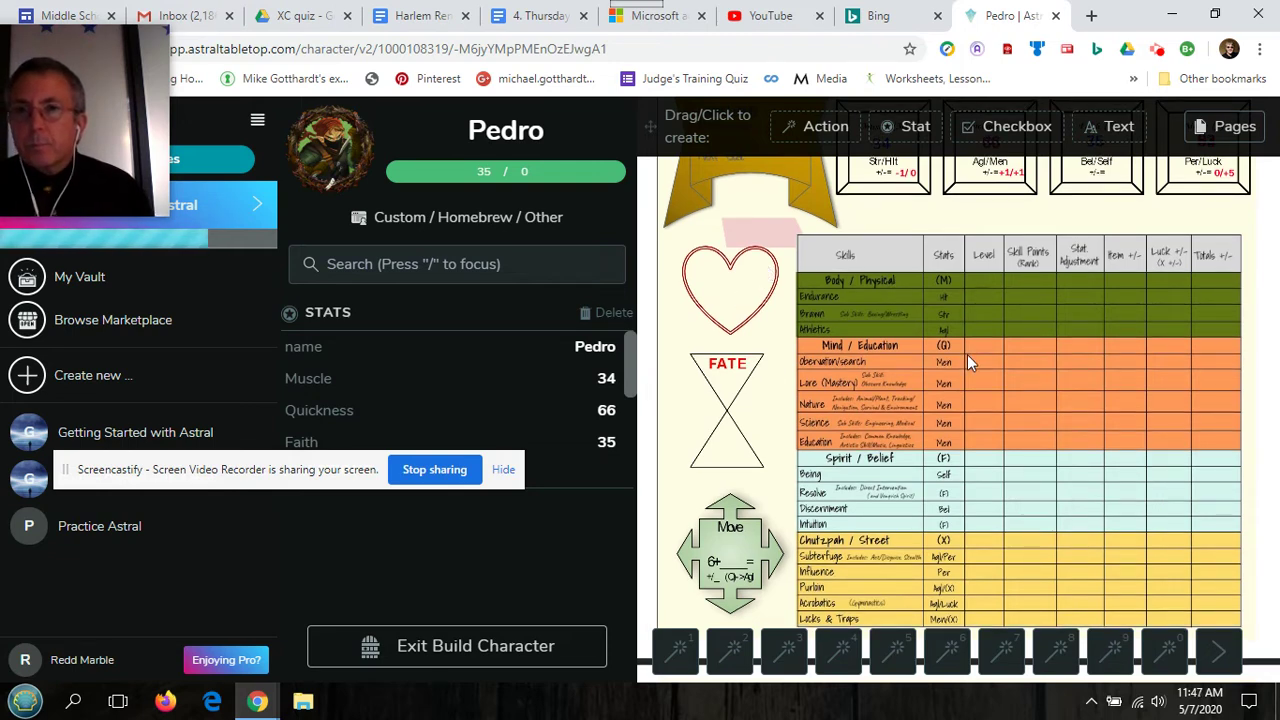
Step: Add a new text element reading "+1" to the sheet near the green Move shape
scroll(967, 354, "down", 1)
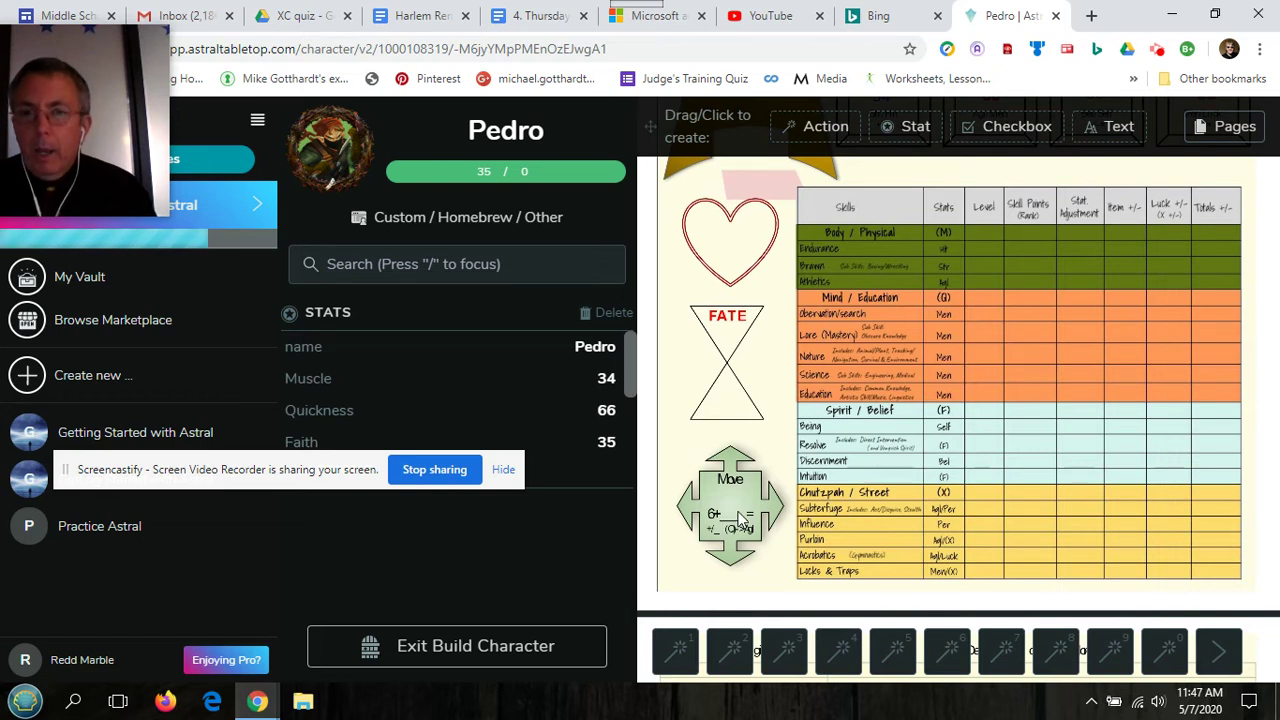
scroll(730, 518, "up", 2)
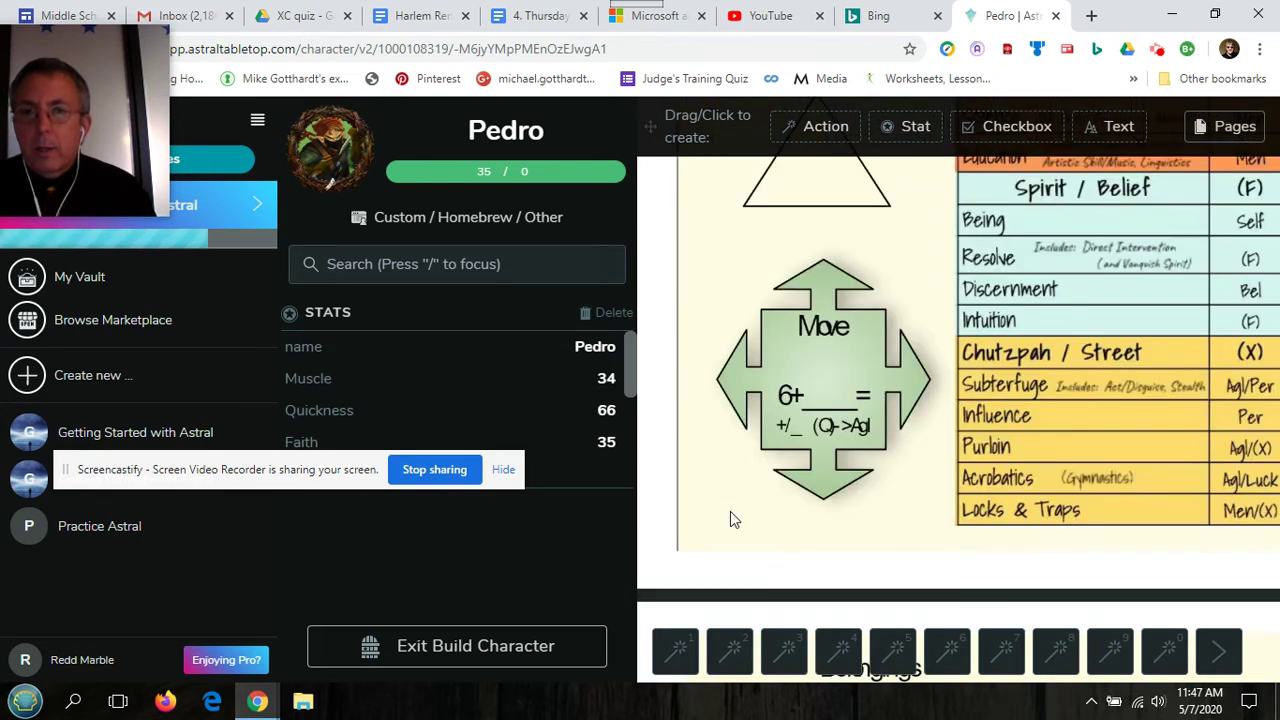
left_click(1079, 128)
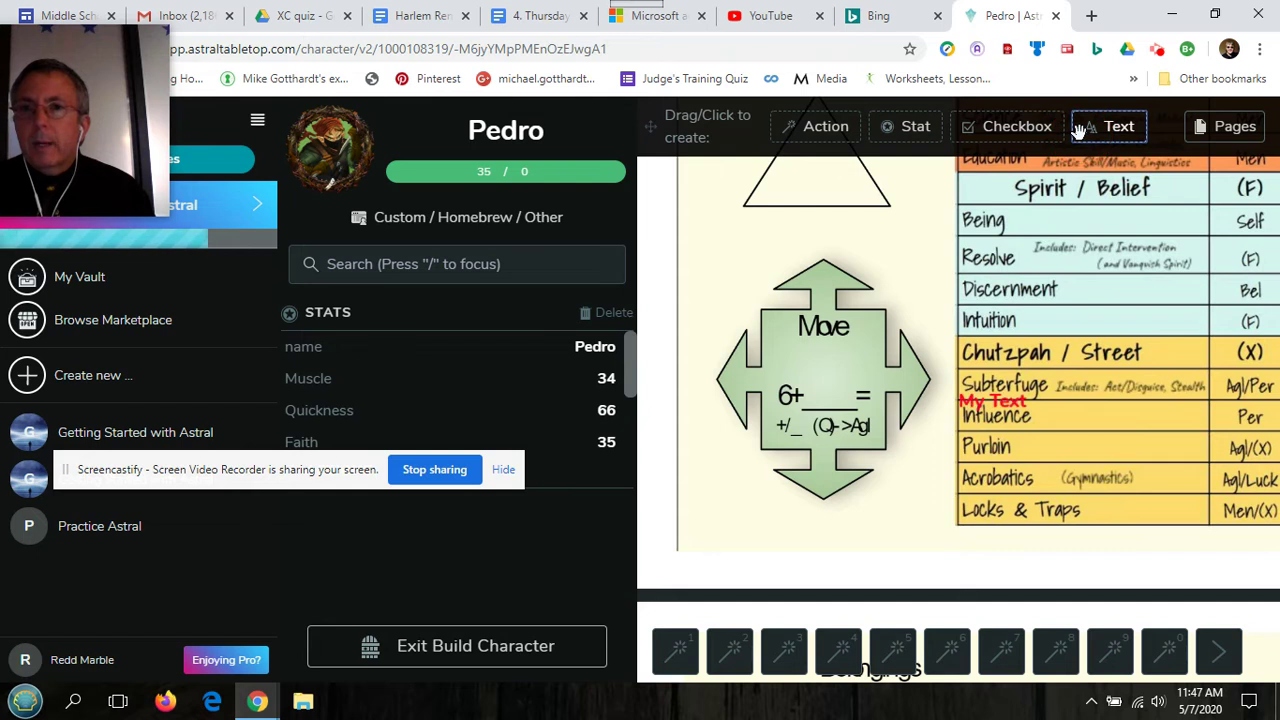
left_click(994, 405)
left_click(1046, 492)
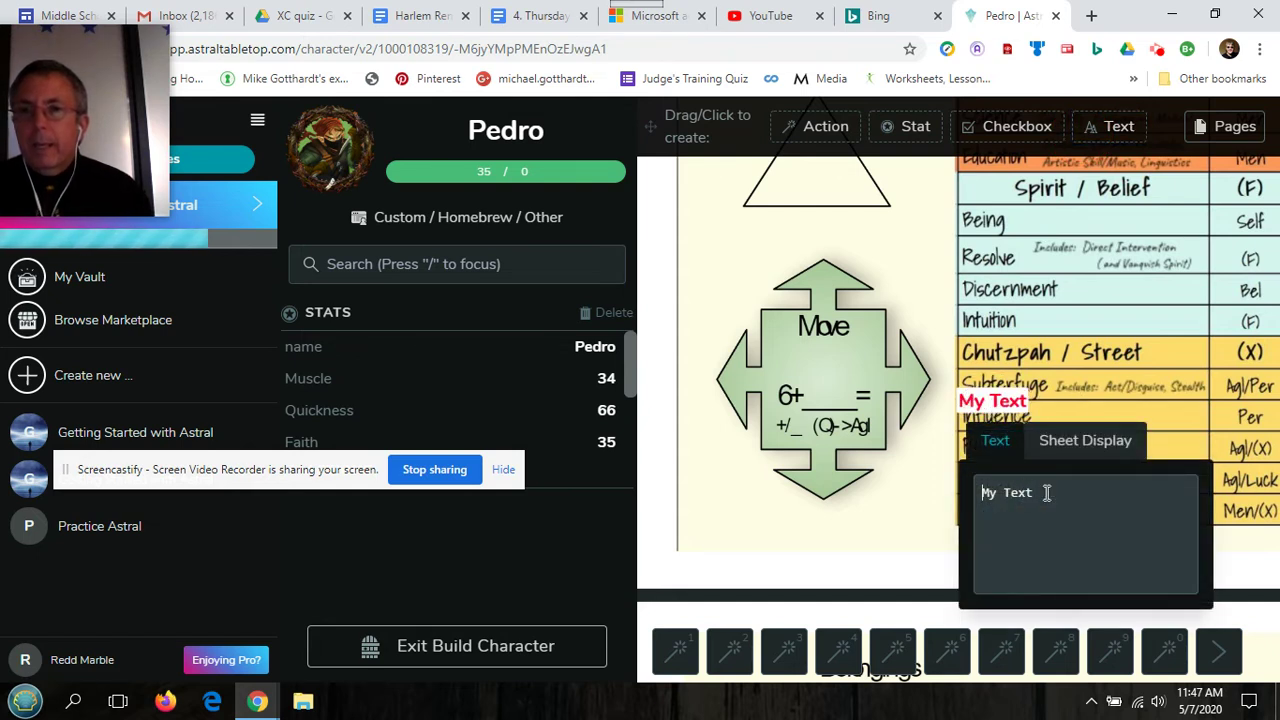
key("BackSpace")
key("BackSpace")
key("BackSpace")
key("BackSpace")
key("BackSpace")
key("BackSpace")
key("BackSpace")
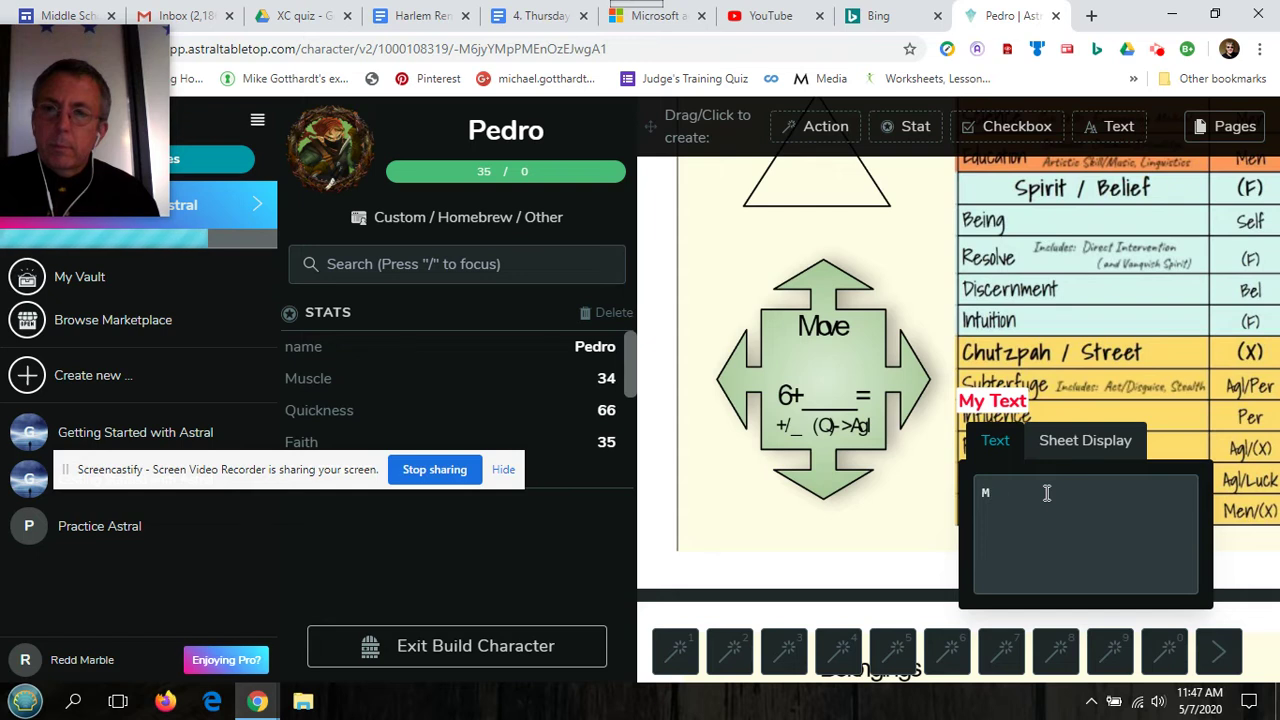
type("+1")
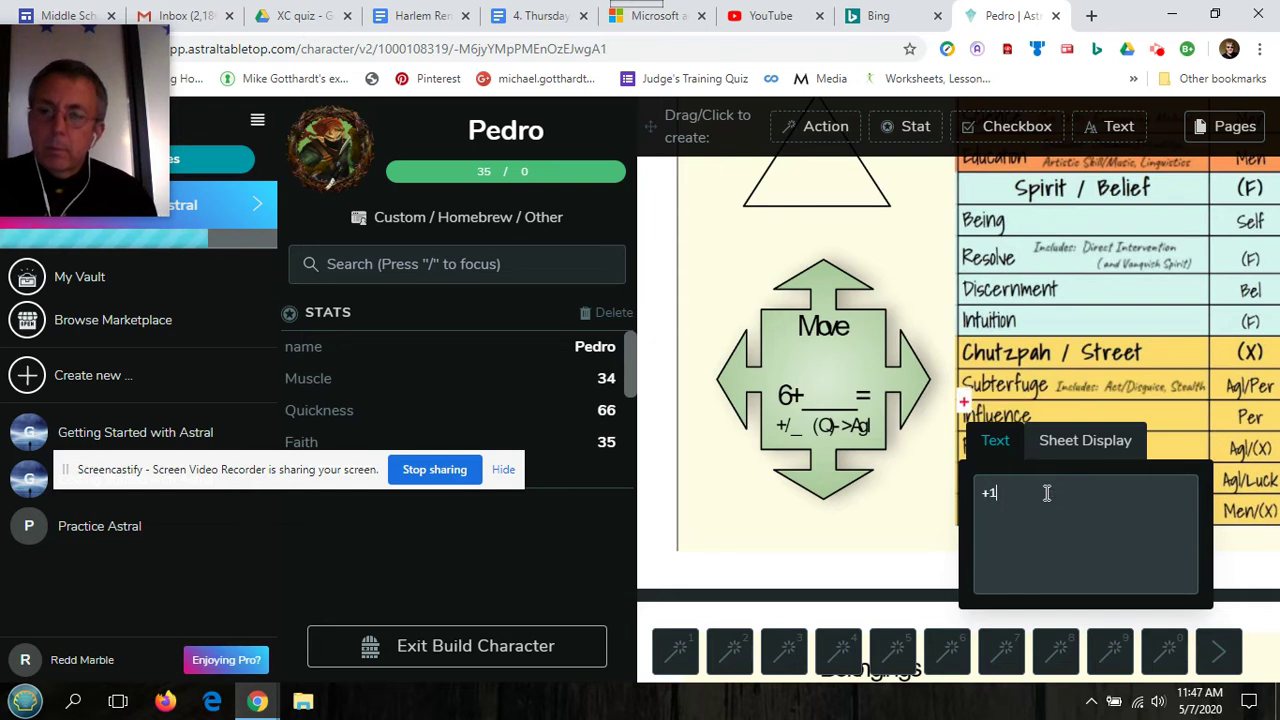
Step: Set the "+1" text's font size to 50 and place it on the blank after "6+" in the Move shape
left_click(1062, 441)
left_click(1185, 510)
double_click(1185, 510)
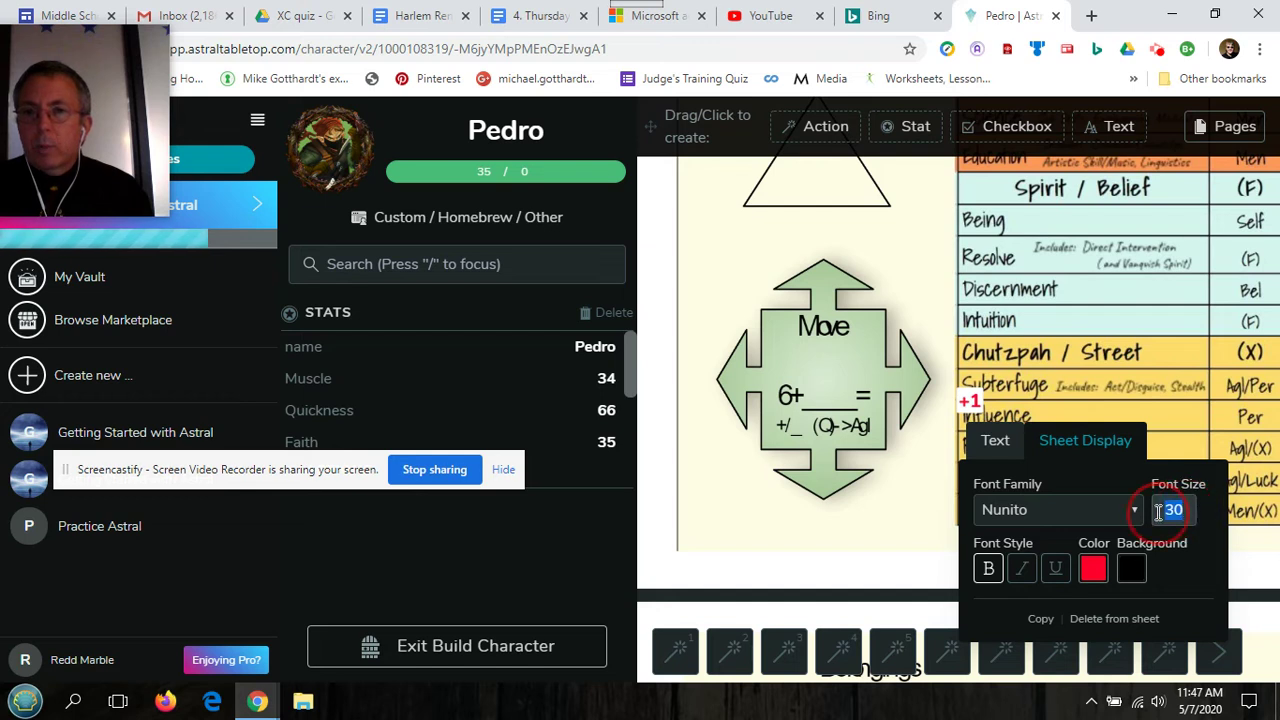
type("50")
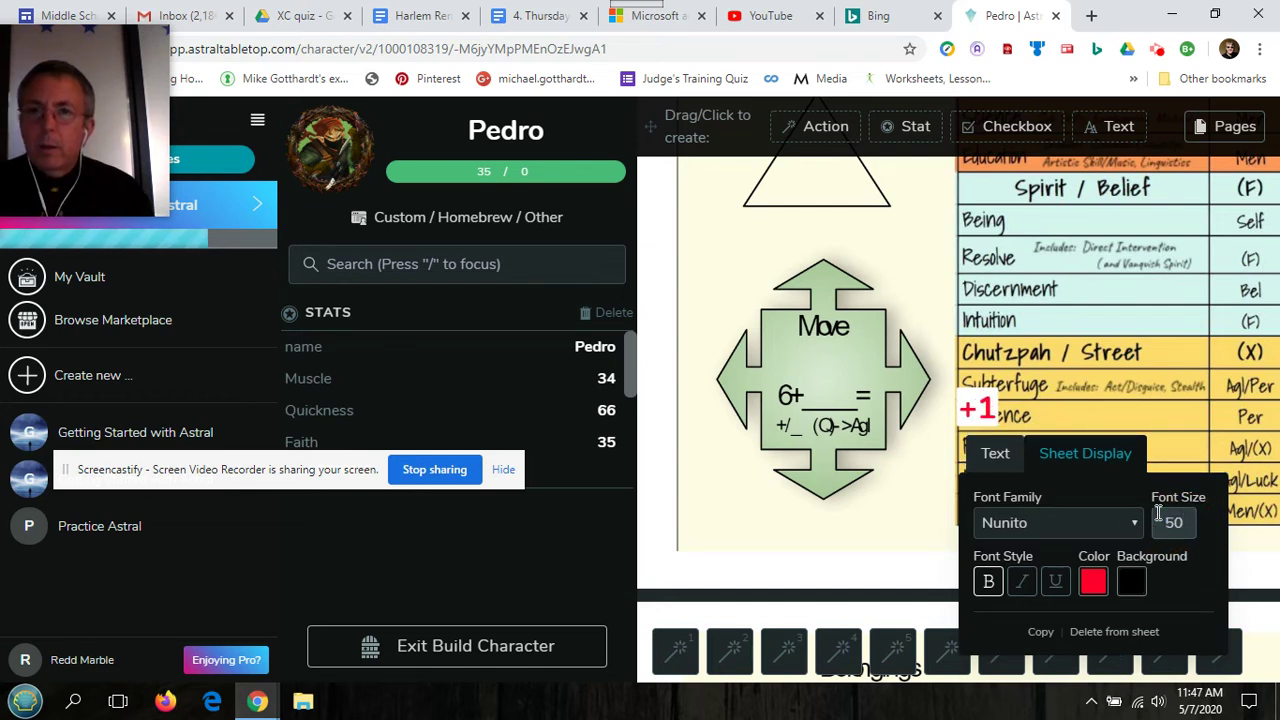
left_click_drag(975, 409, 822, 396)
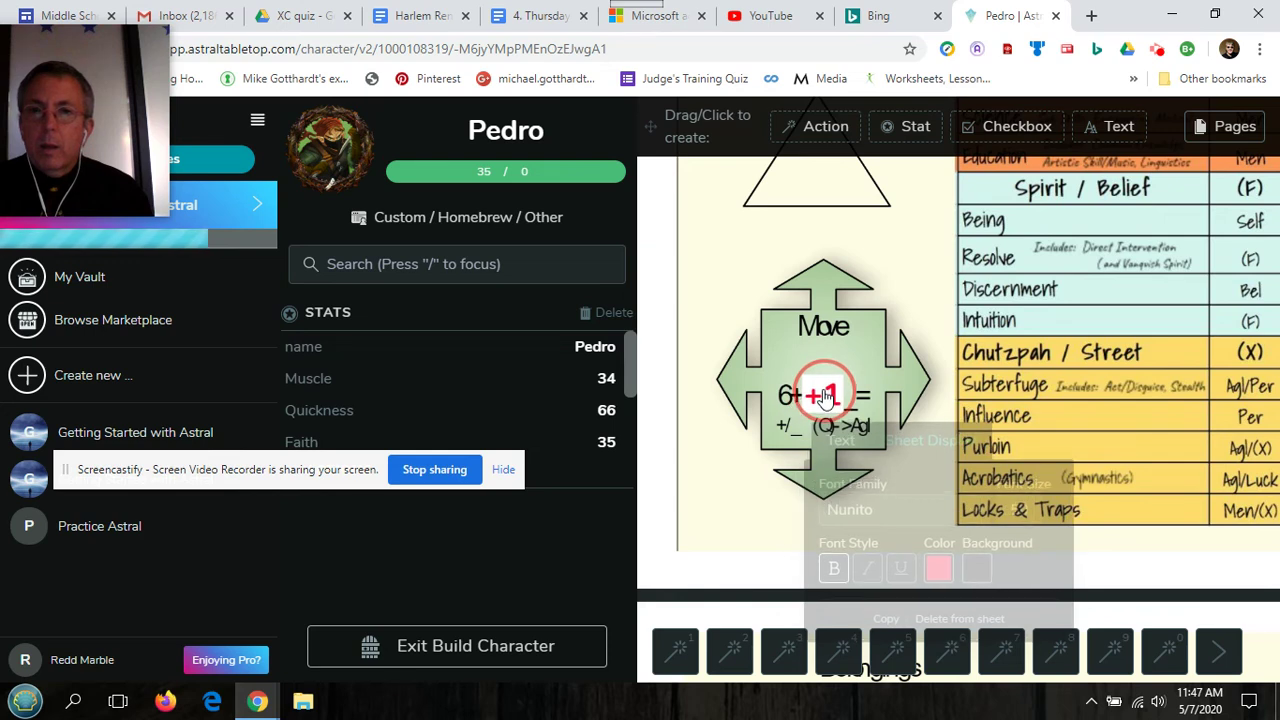
Step: Remove the plus sign from the text on the Move shape's blank so it reads "1"
left_click(841, 441)
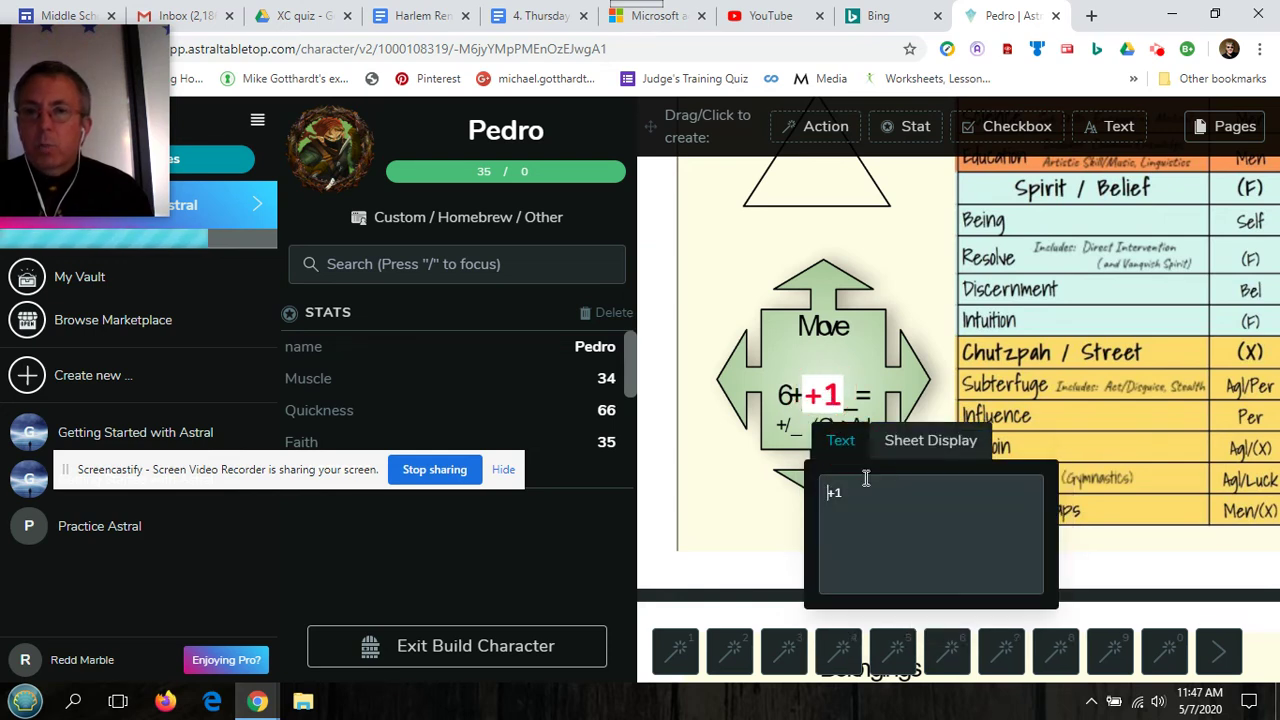
left_click(831, 491)
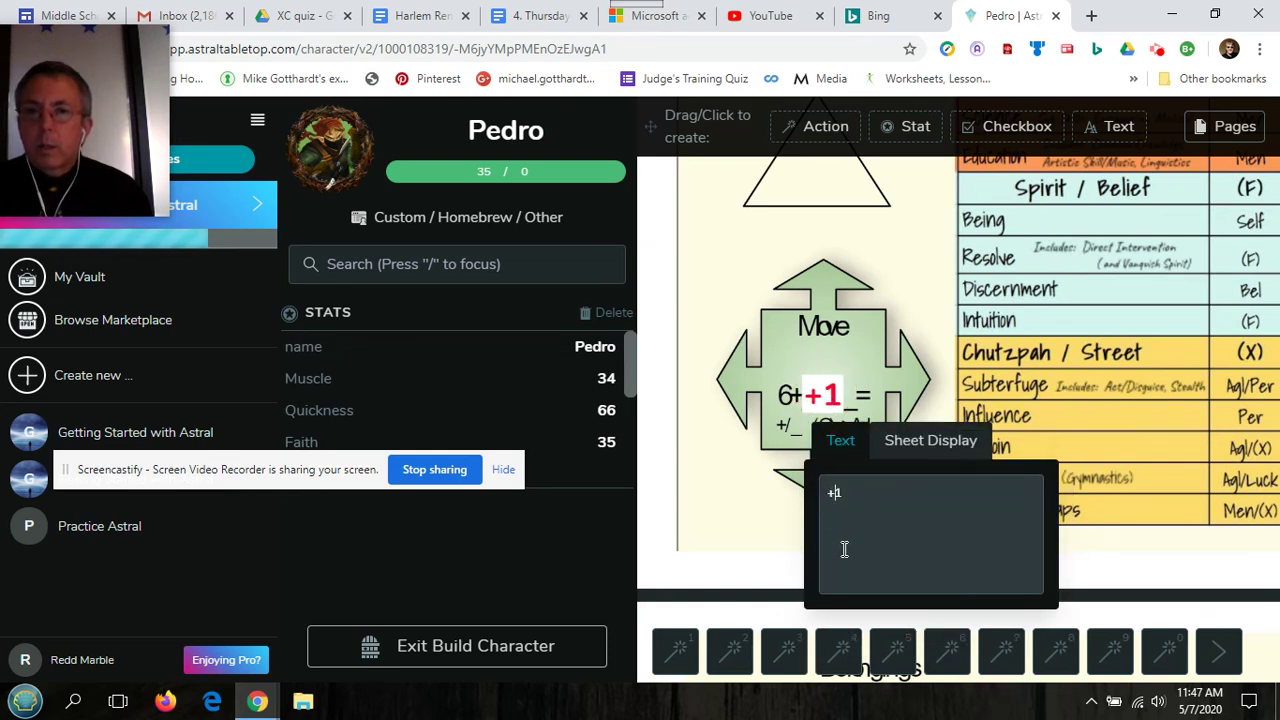
key("BackSpace")
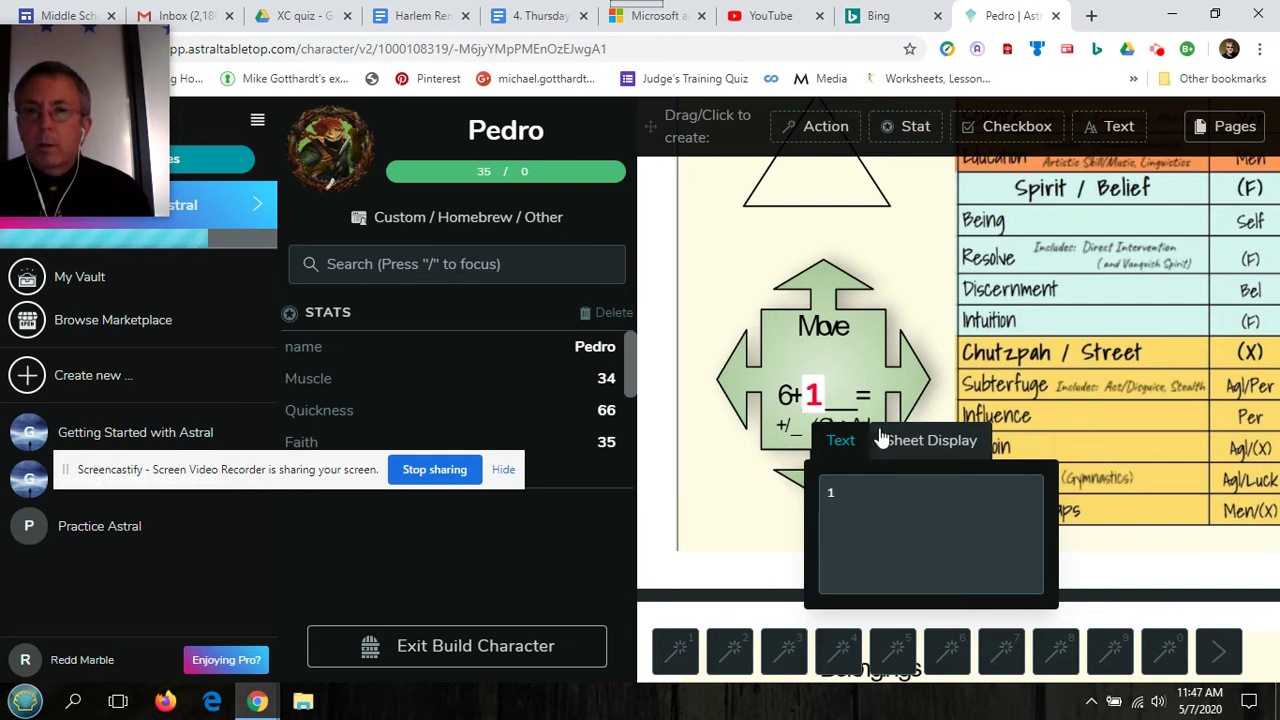
left_click(874, 396)
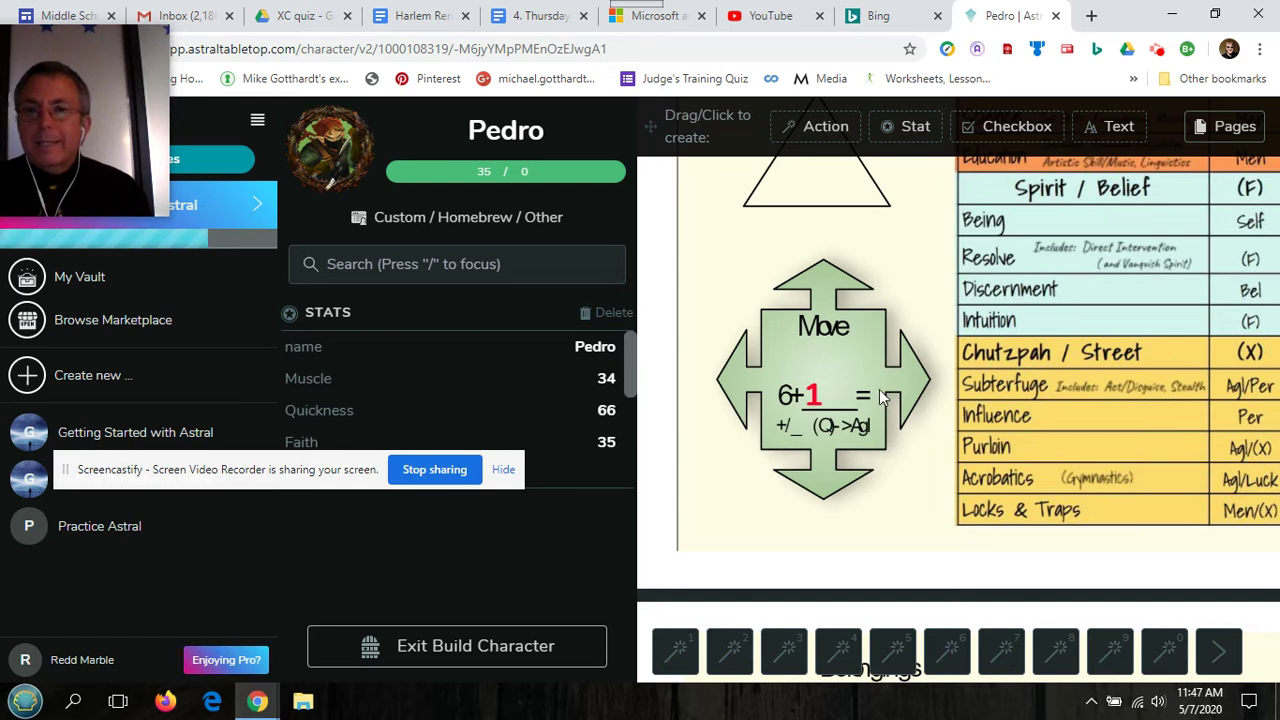
Step: Add another text element to the sheet and change its content to "7"
left_click(1115, 130)
left_click_drag(1115, 130, 1030, 410)
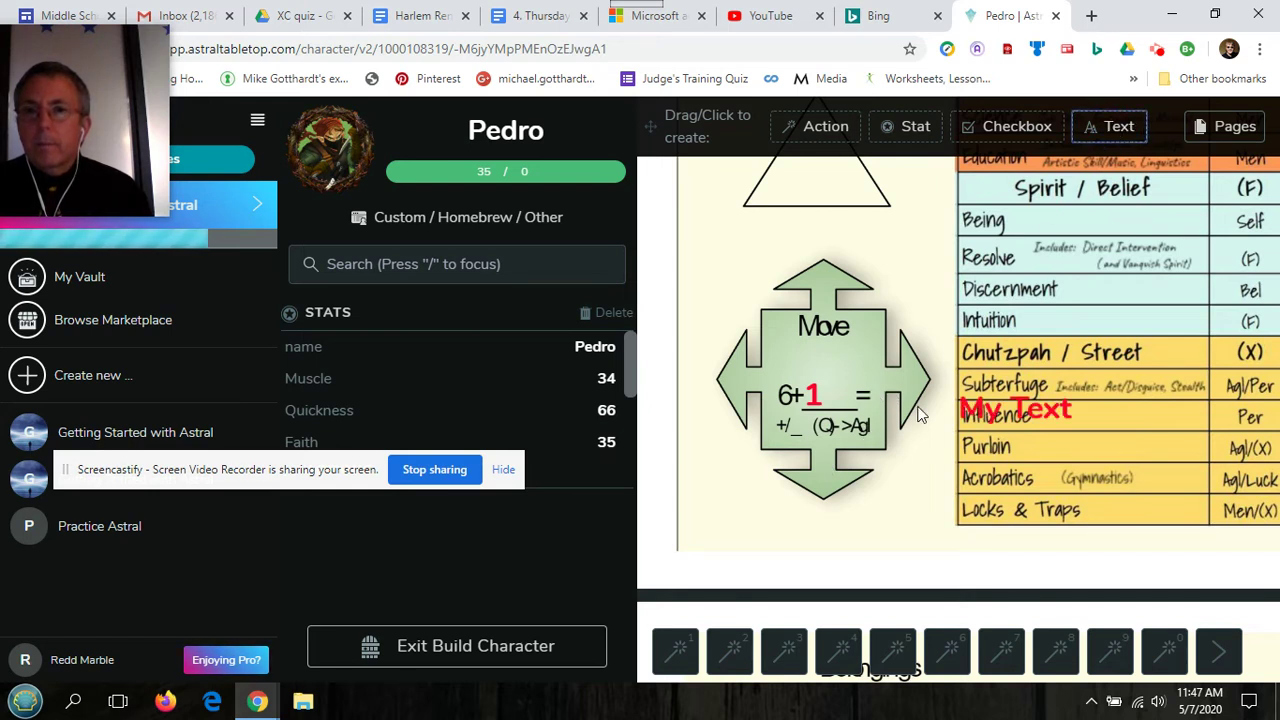
left_click(1033, 413)
left_click(1055, 505)
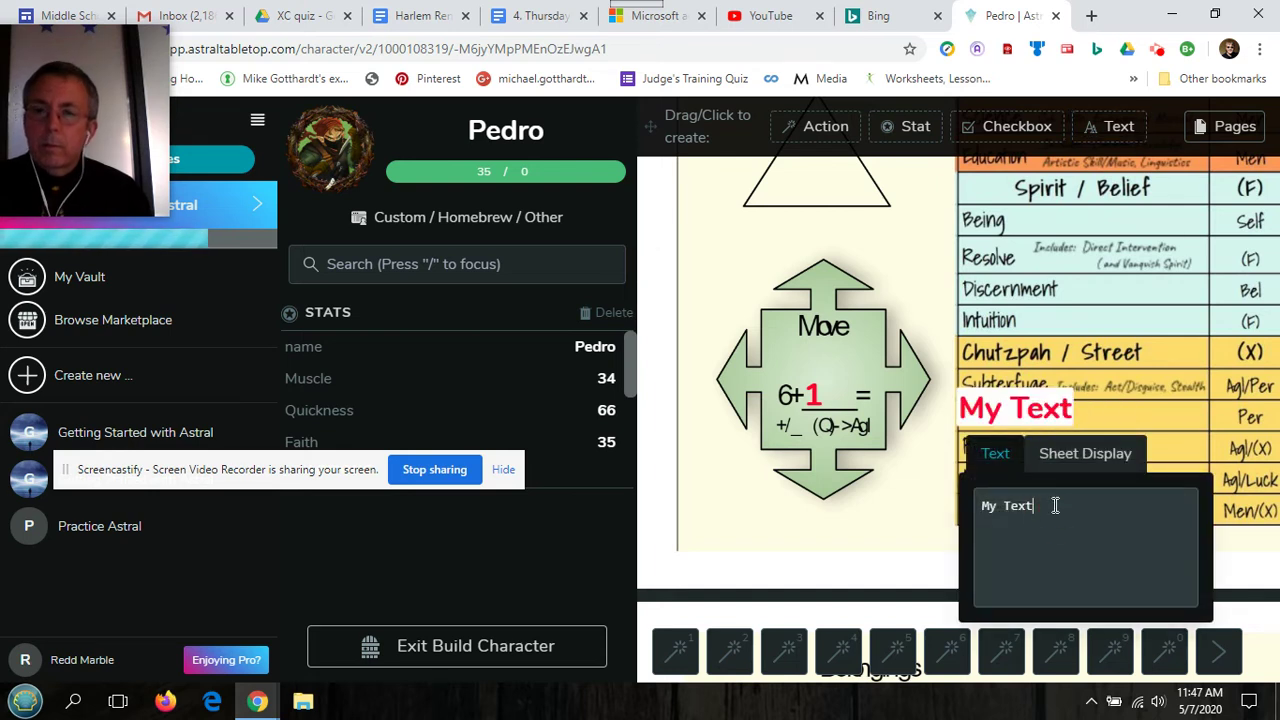
key("BackSpace")
key("BackSpace")
key("BackSpace")
key("BackSpace")
key("BackSpace")
key("BackSpace")
type("7")
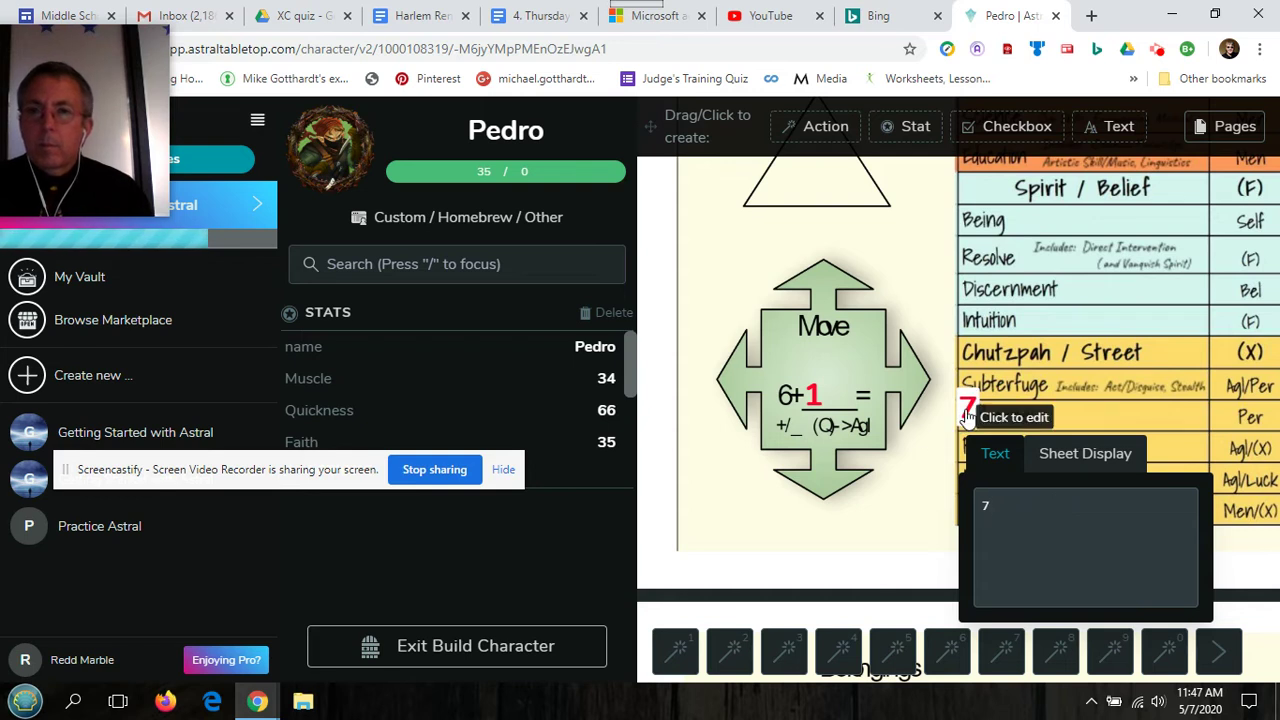
Step: Place the "7" text after the equals sign in the Move shape
left_click(888, 402)
left_click(890, 400)
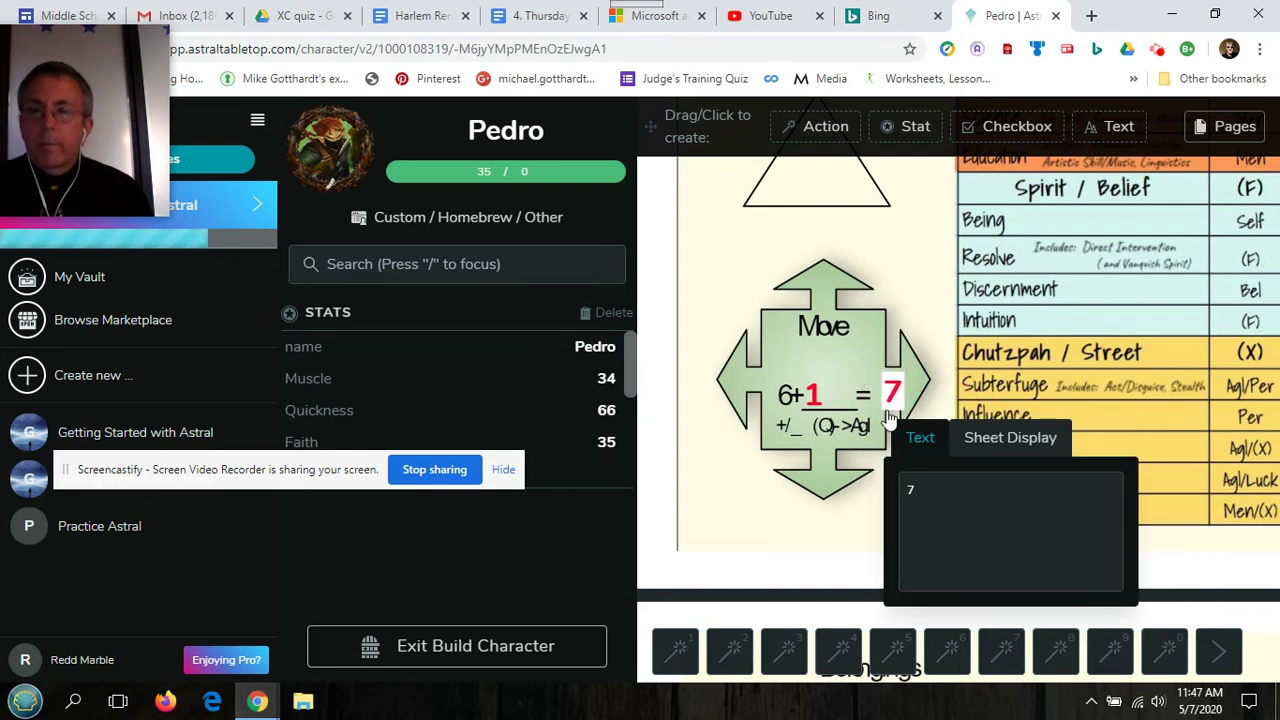
left_click(838, 540)
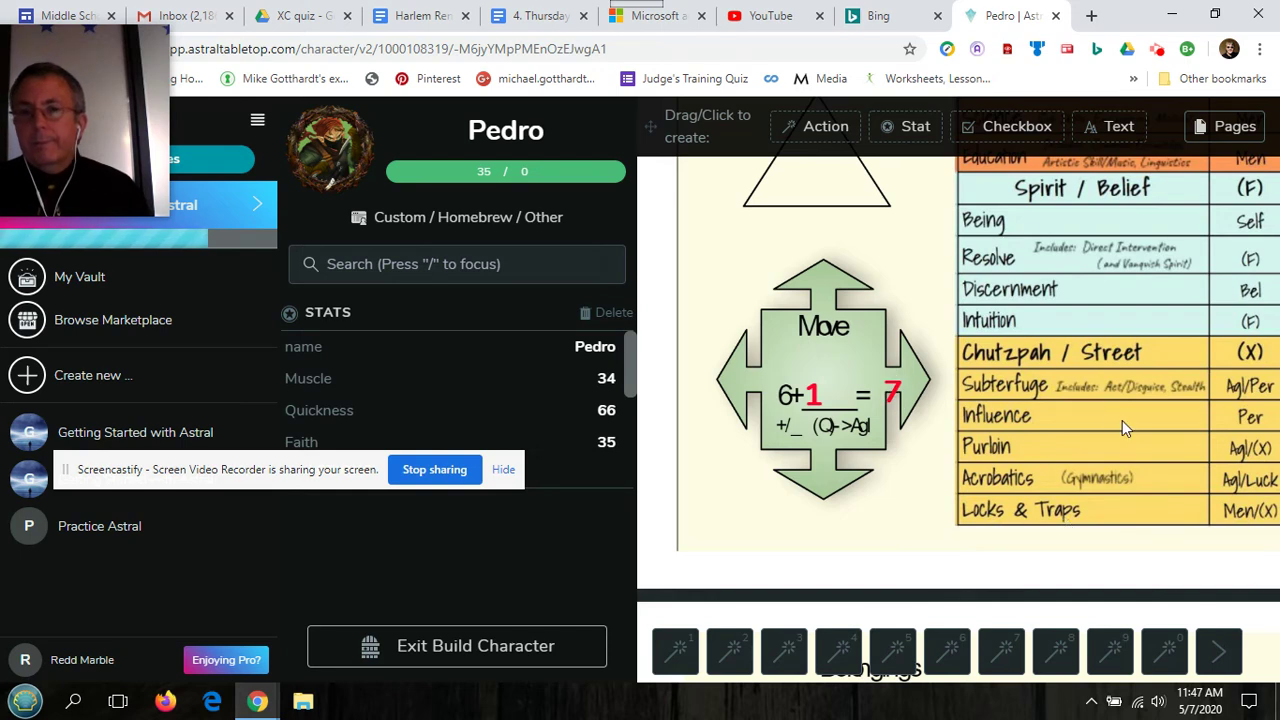
Step: Look over the skills table, including its Level, Skill Points and adjustment columns and the Body, Mind, Spirit and Chutzpah sections
scroll(1048, 398, "up", 3)
scroll(1048, 398, "right", 3)
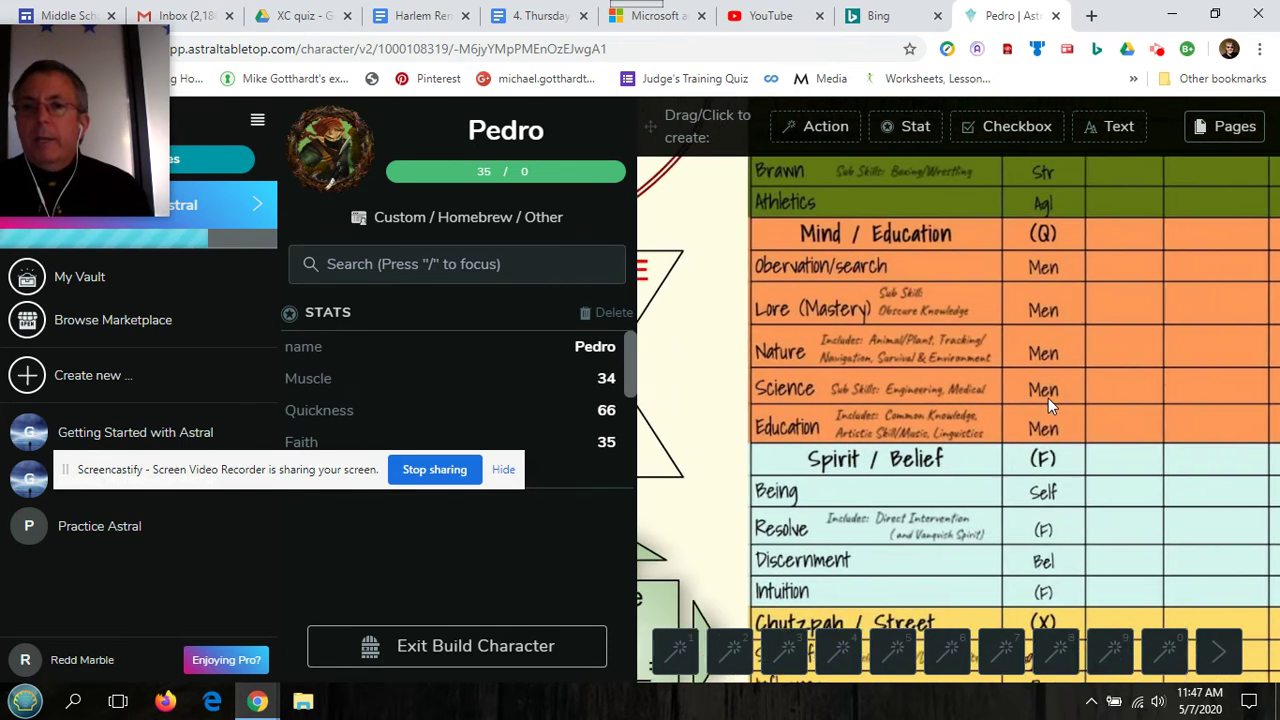
scroll(1048, 404, "up", 2)
scroll(1048, 404, "right", 2)
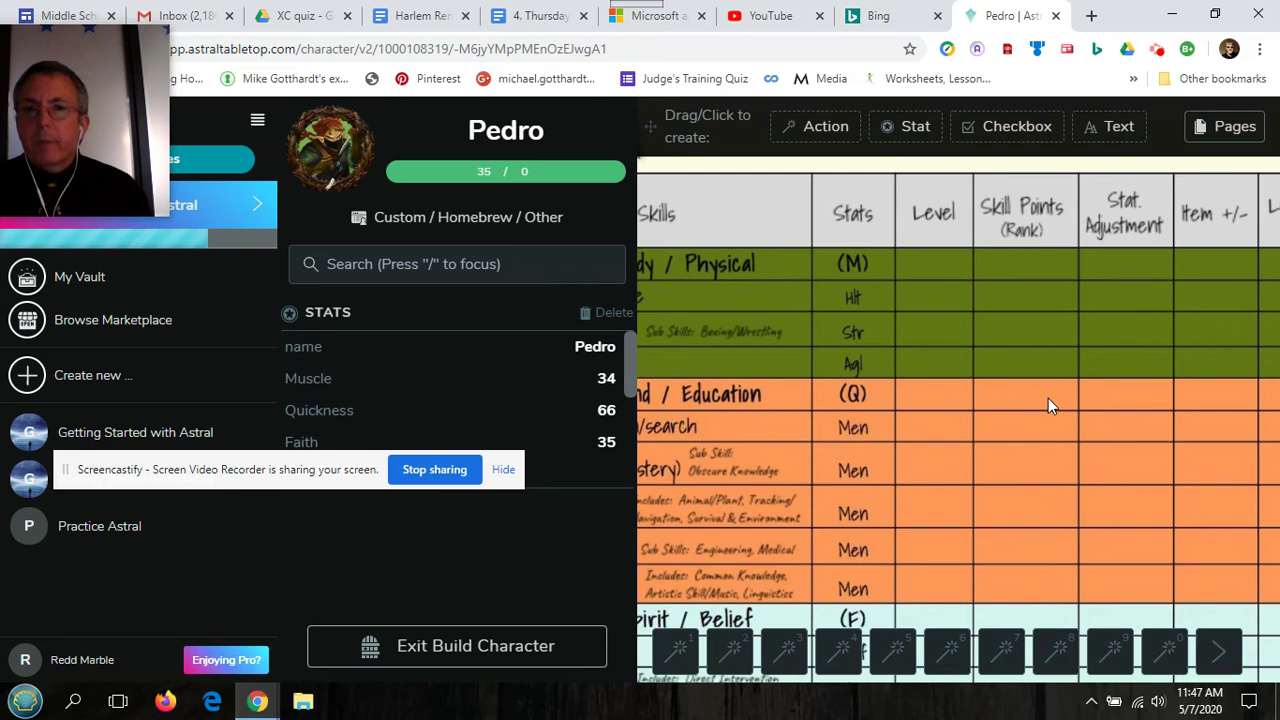
scroll(1048, 404, "right", 3)
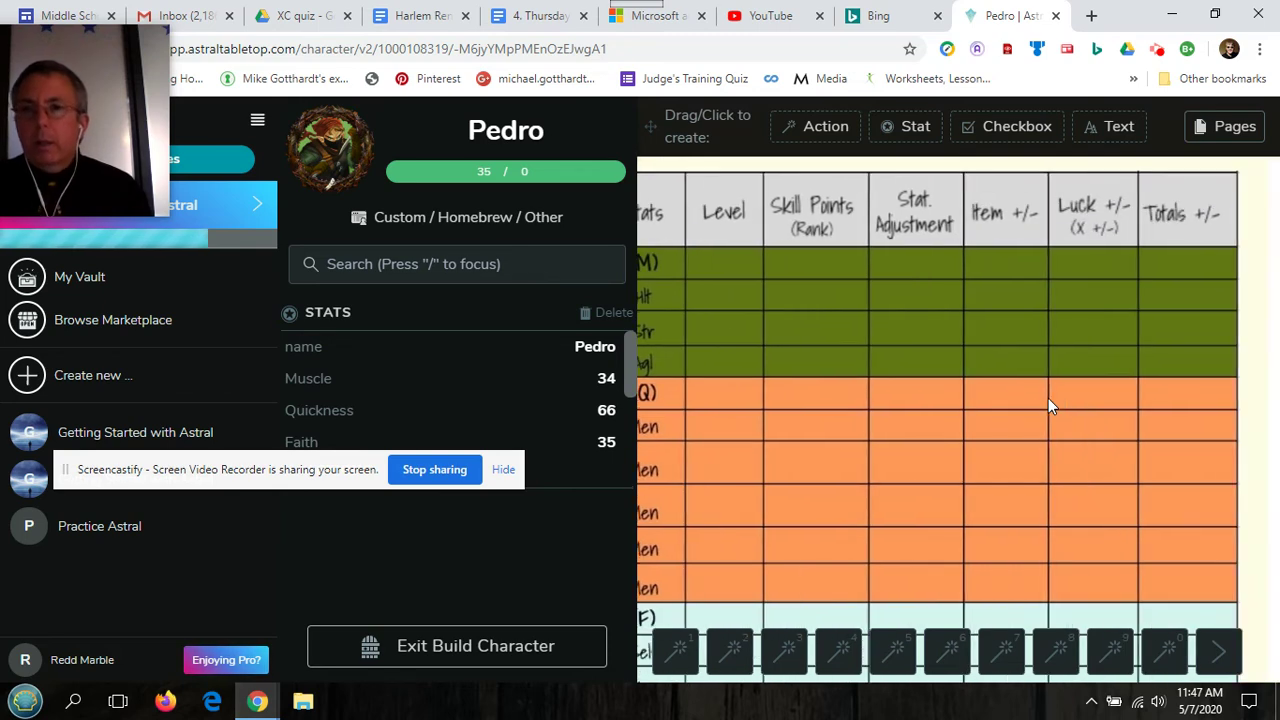
scroll(1048, 398, "left", 3)
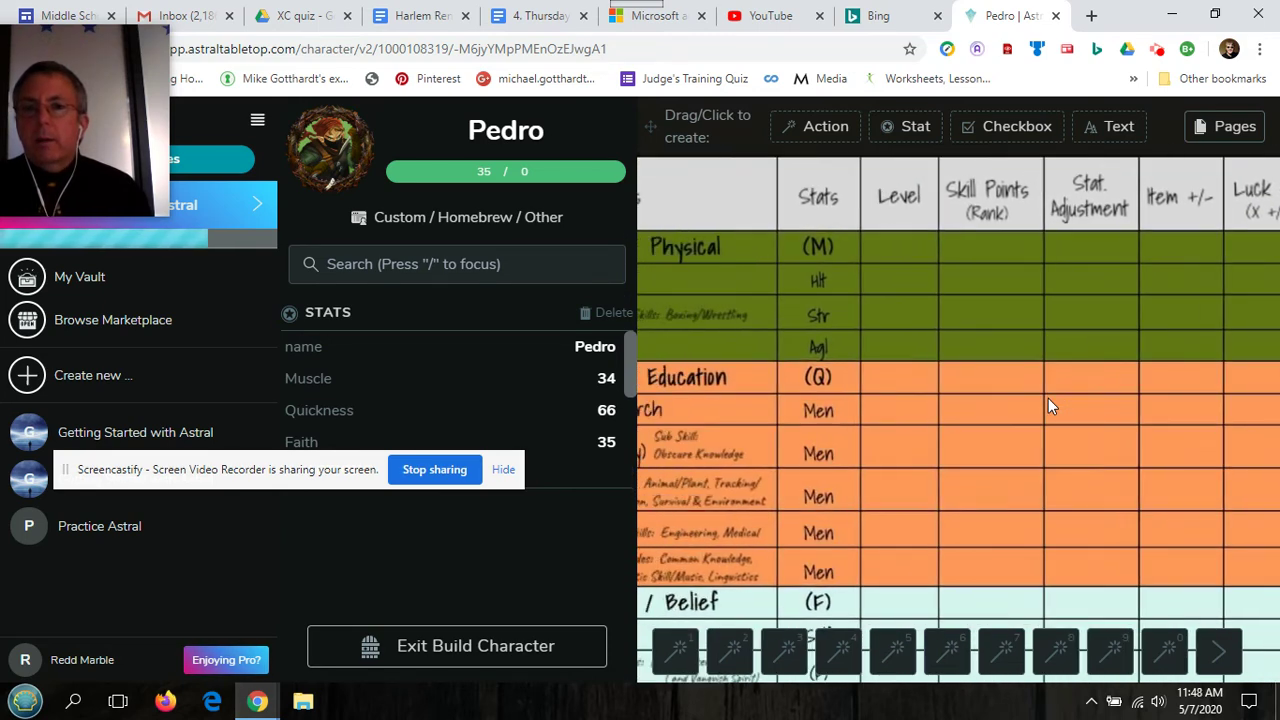
scroll(1048, 405, "left", 1)
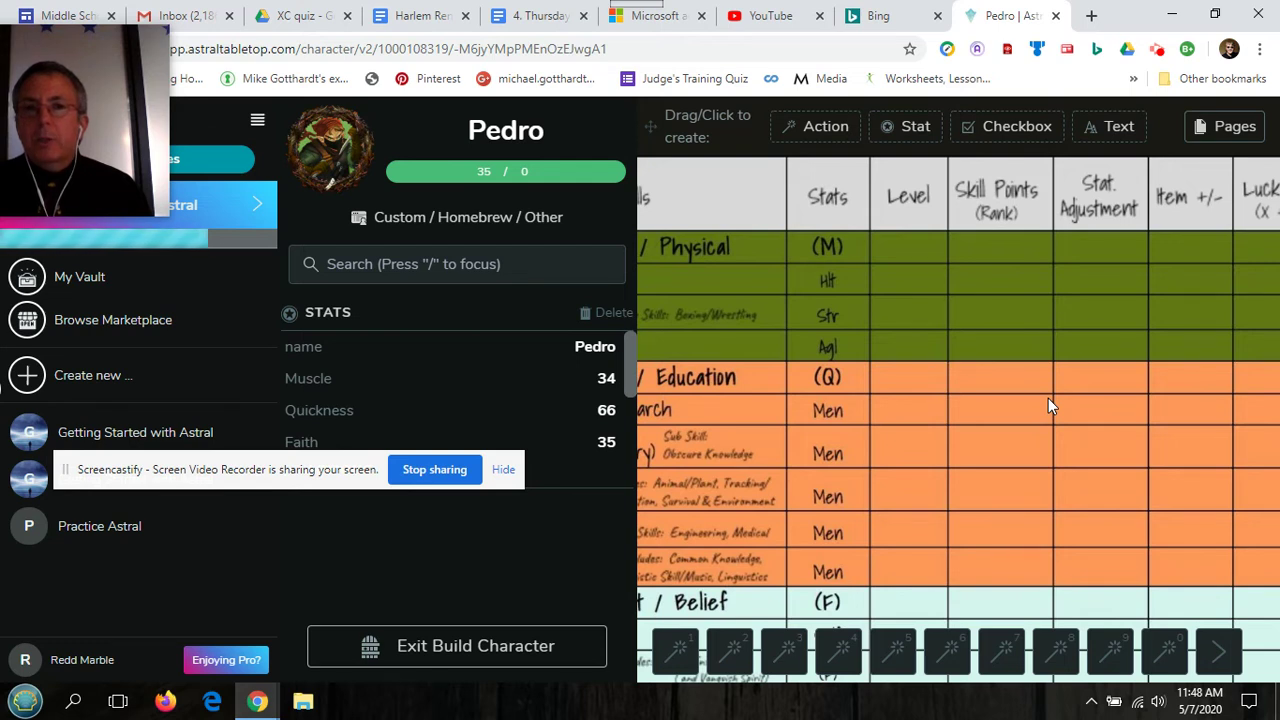
scroll(1048, 398, "left", 1)
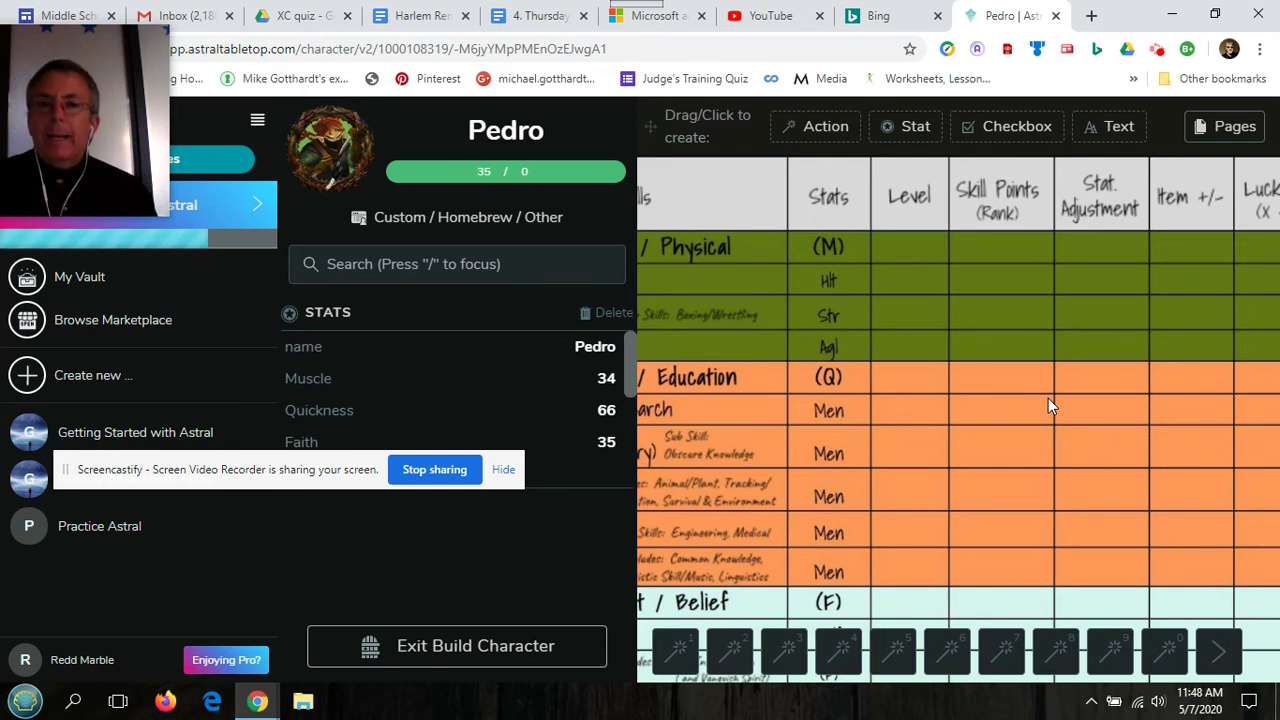
scroll(884, 281, "left", 3)
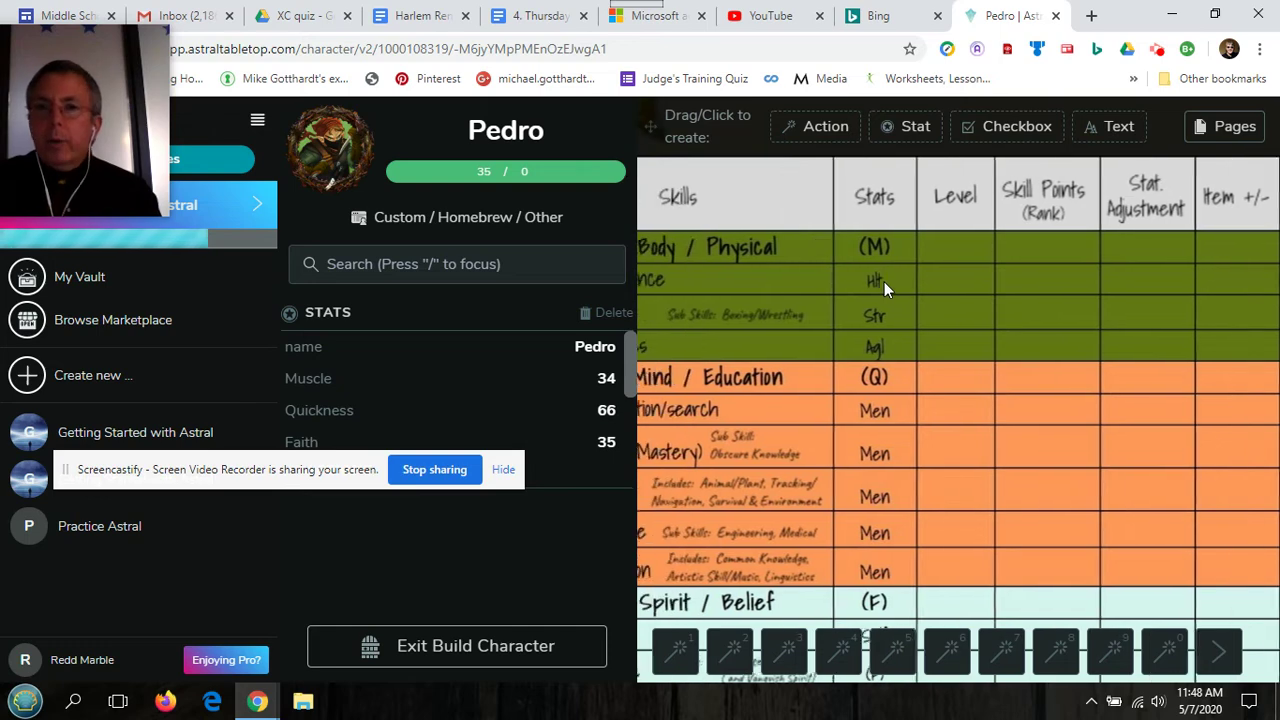
scroll(884, 281, "up", 1)
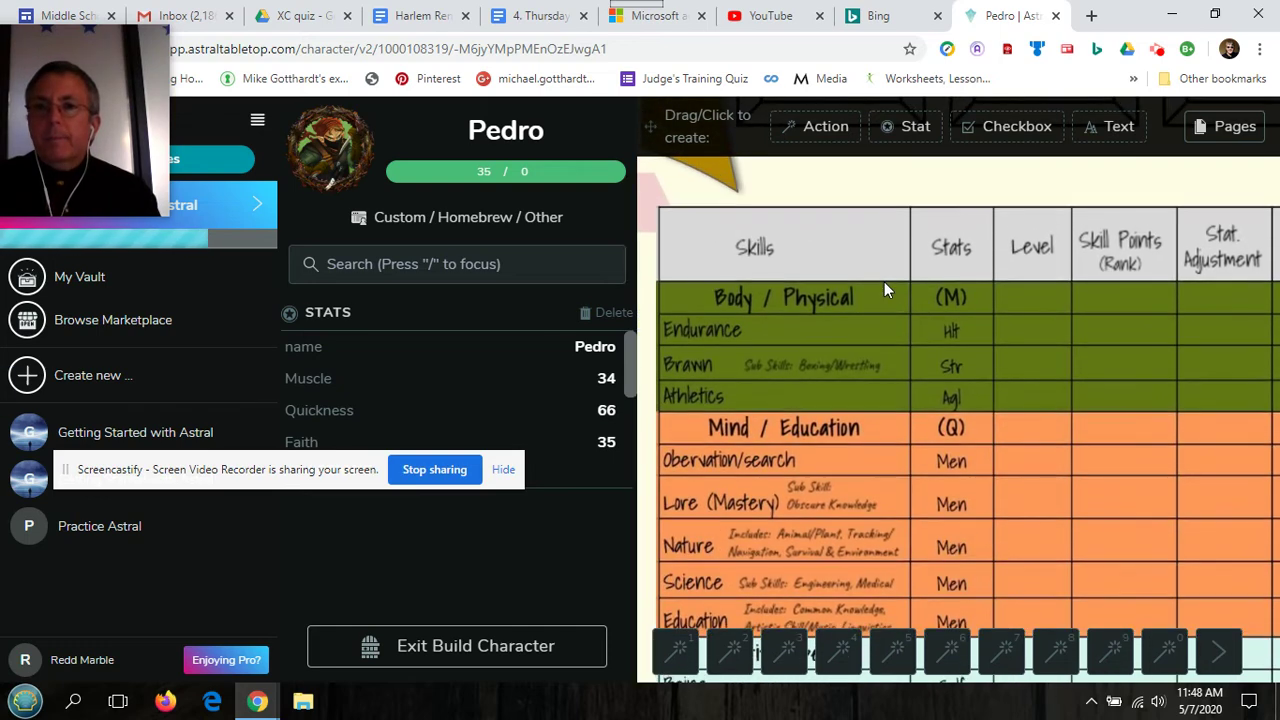
scroll(884, 282, "right", 1)
scroll(884, 282, "right", 2)
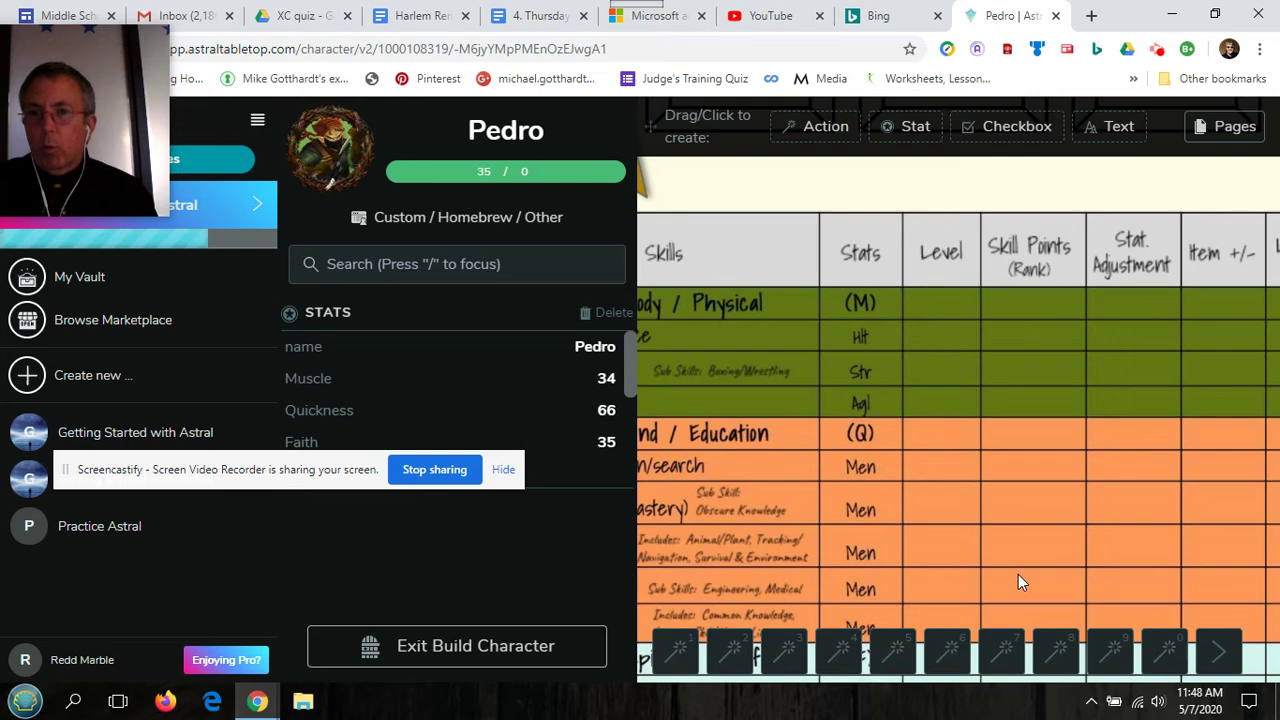
scroll(960, 440, "down", 1)
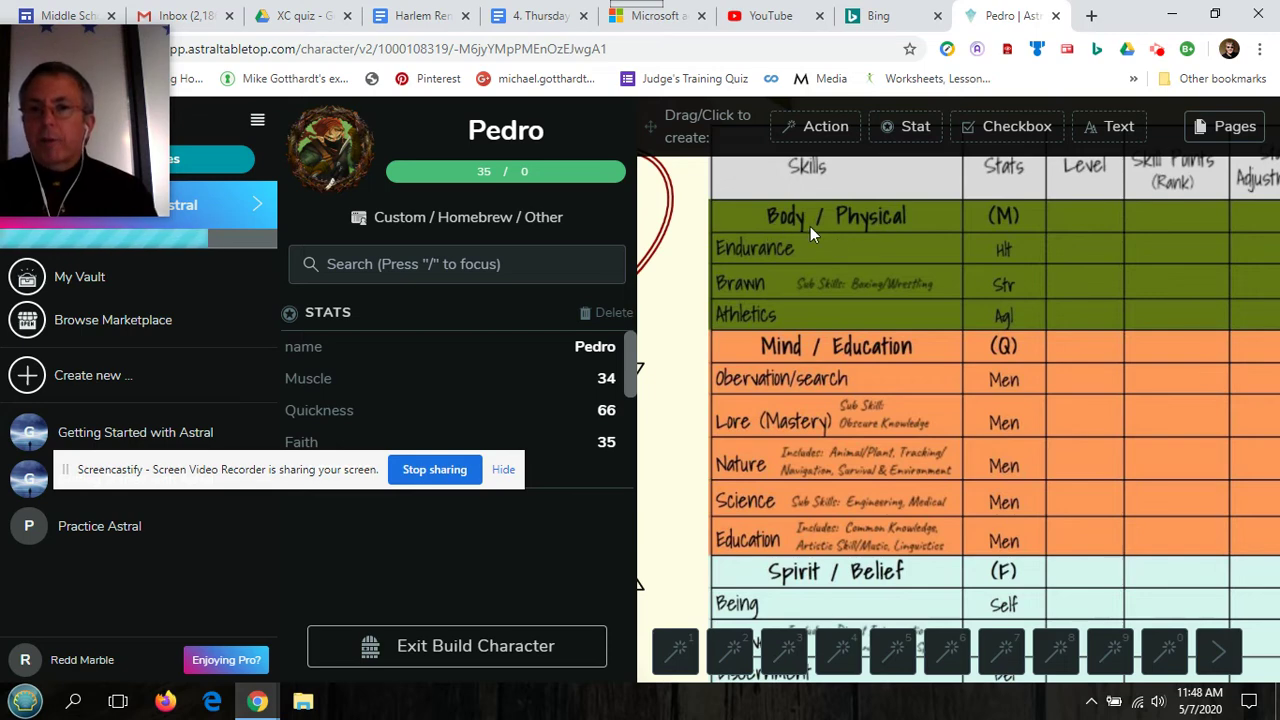
scroll(855, 350, "down", 2)
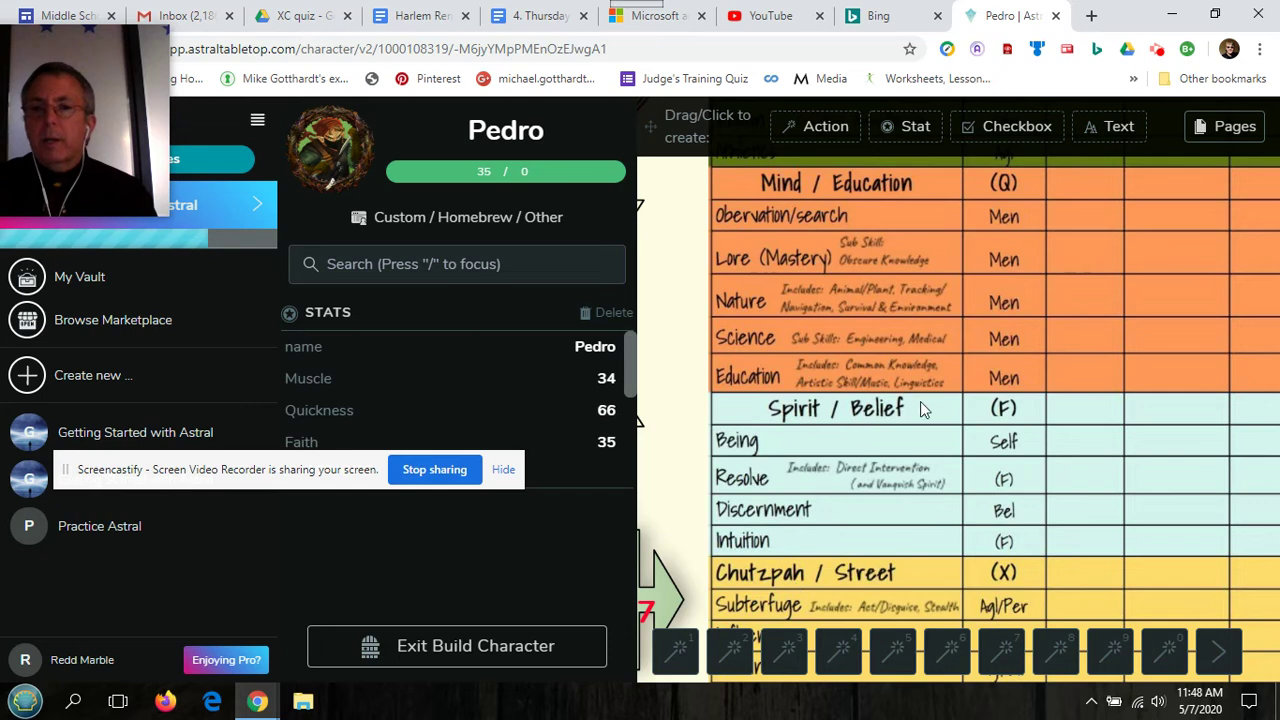
scroll(958, 390, "up", 2)
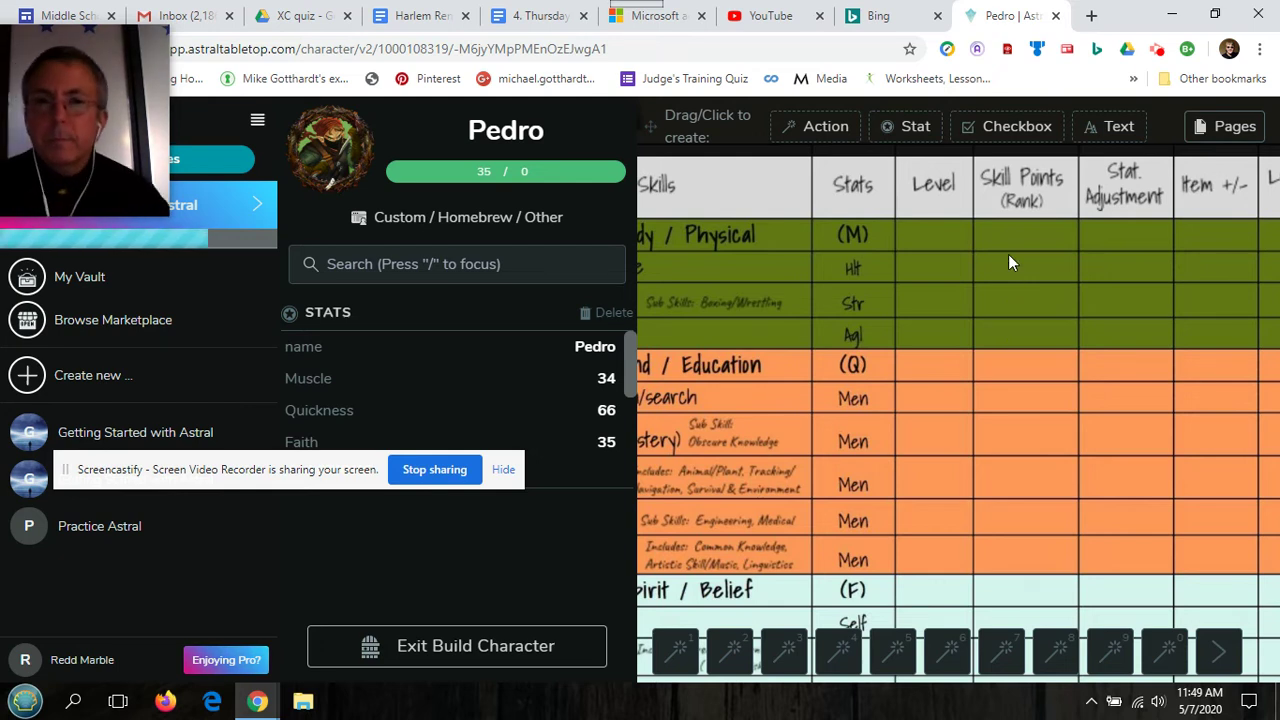
scroll(1008, 262, "left", 2)
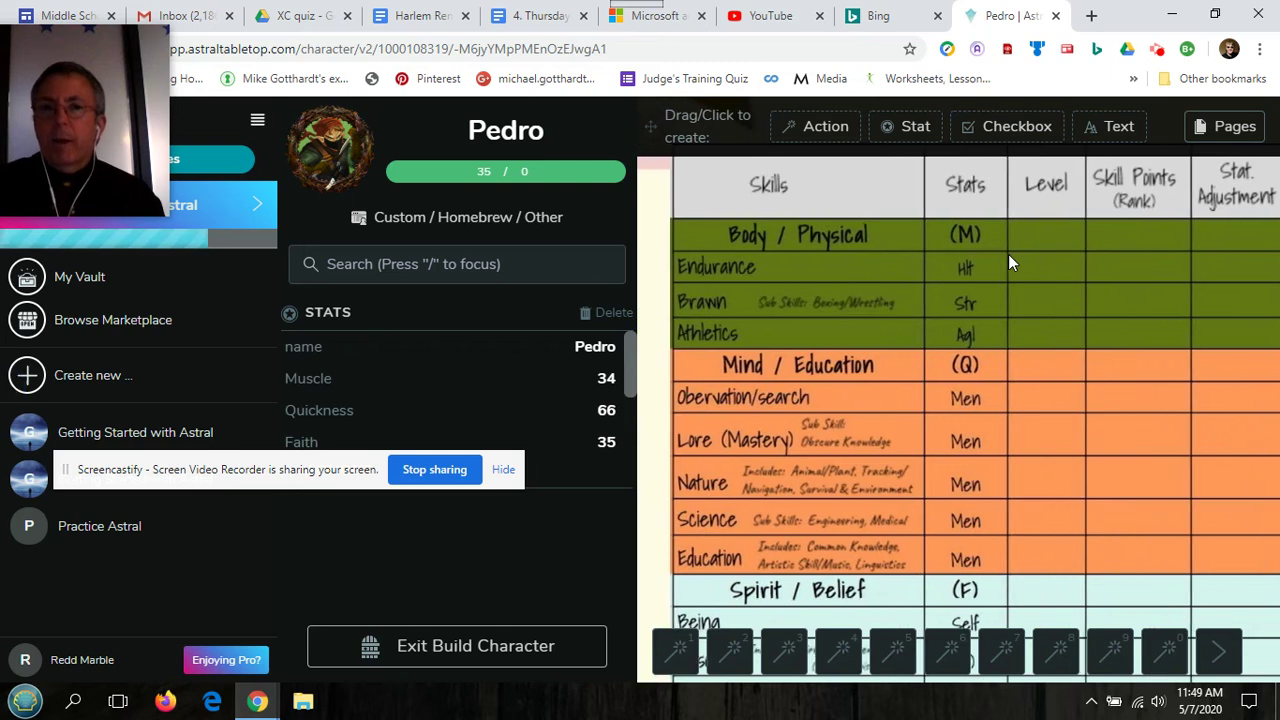
scroll(1008, 262, "right", 1)
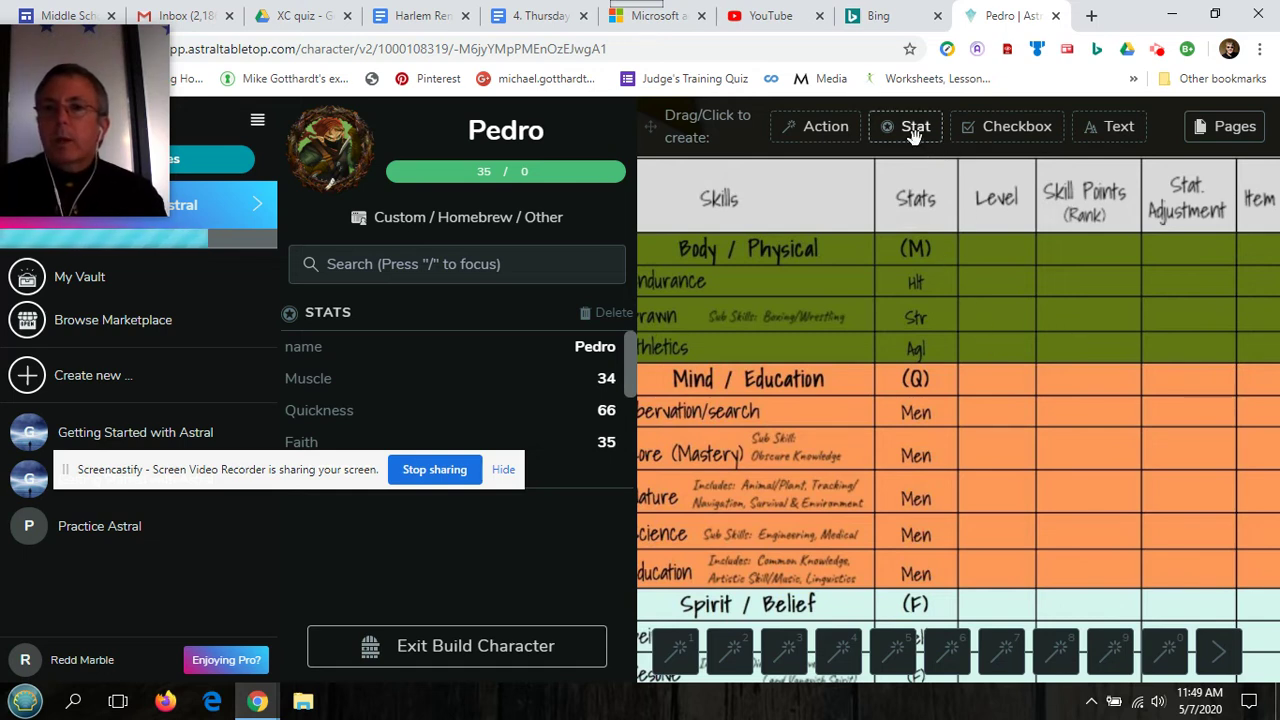
Step: Add a text element in the skills table's Level column and give it a near-black background
left_click(1111, 127)
left_click(995, 410)
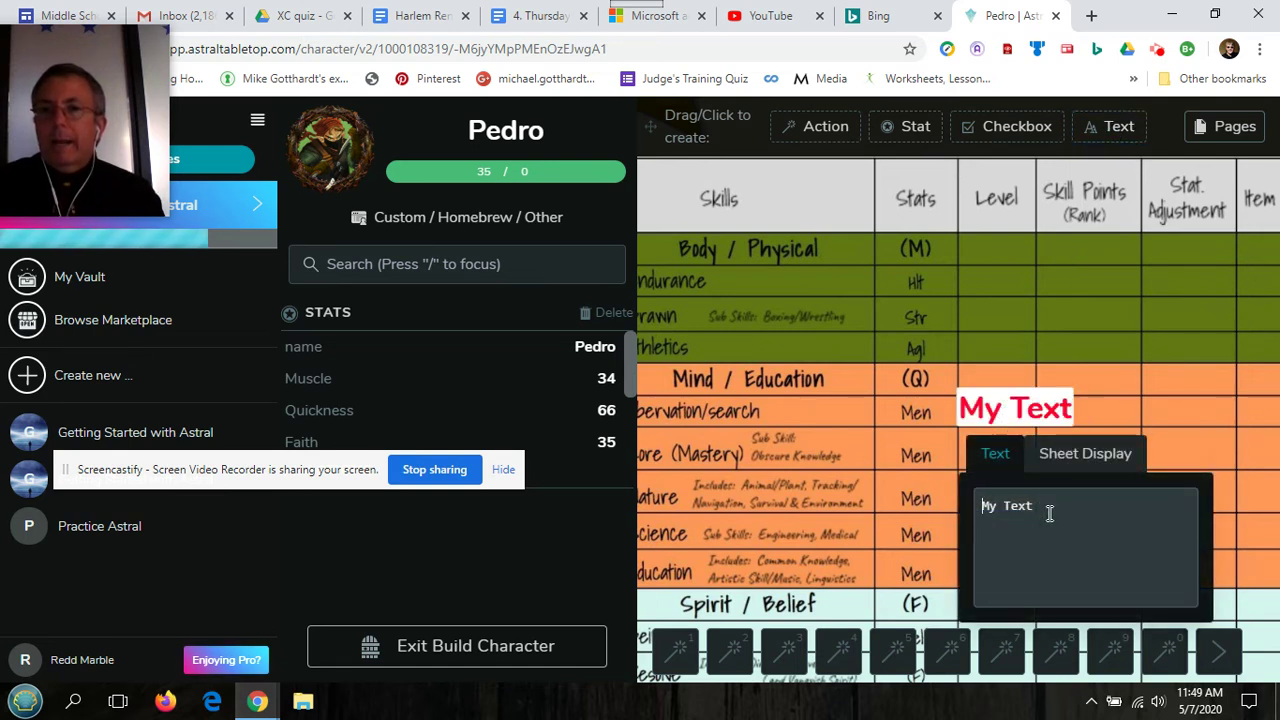
left_click(1081, 463)
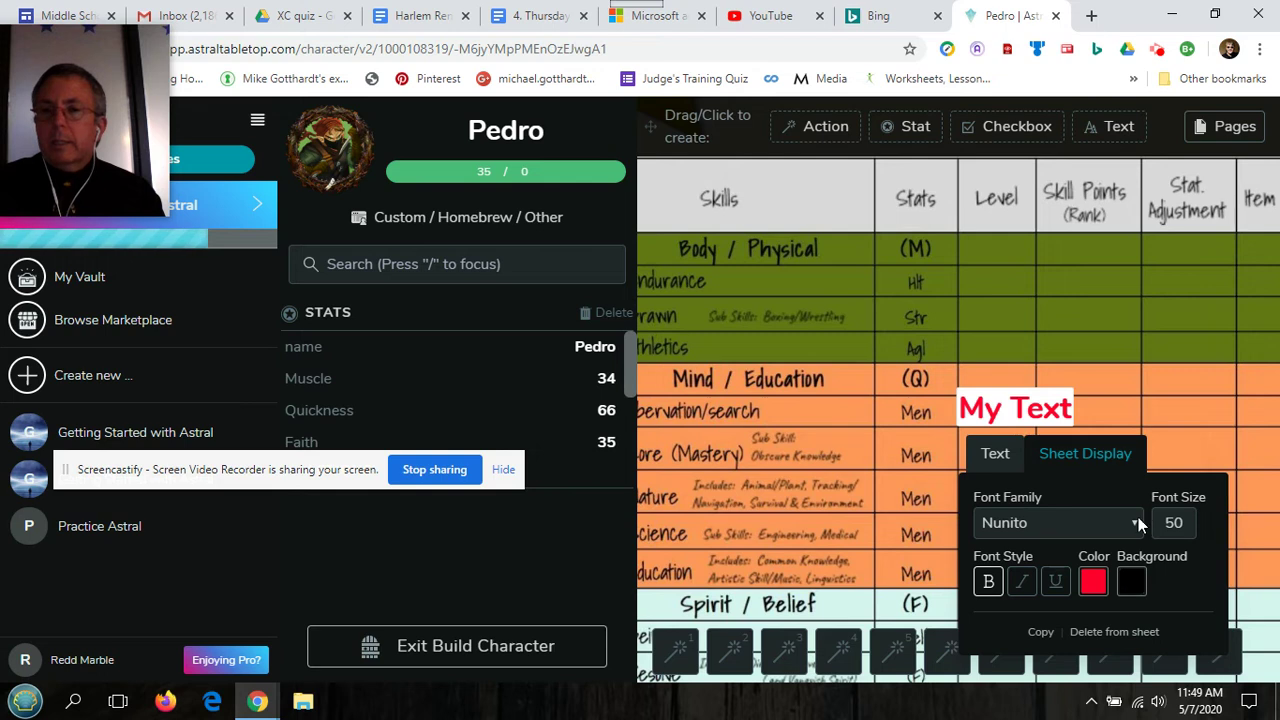
left_click(1131, 580)
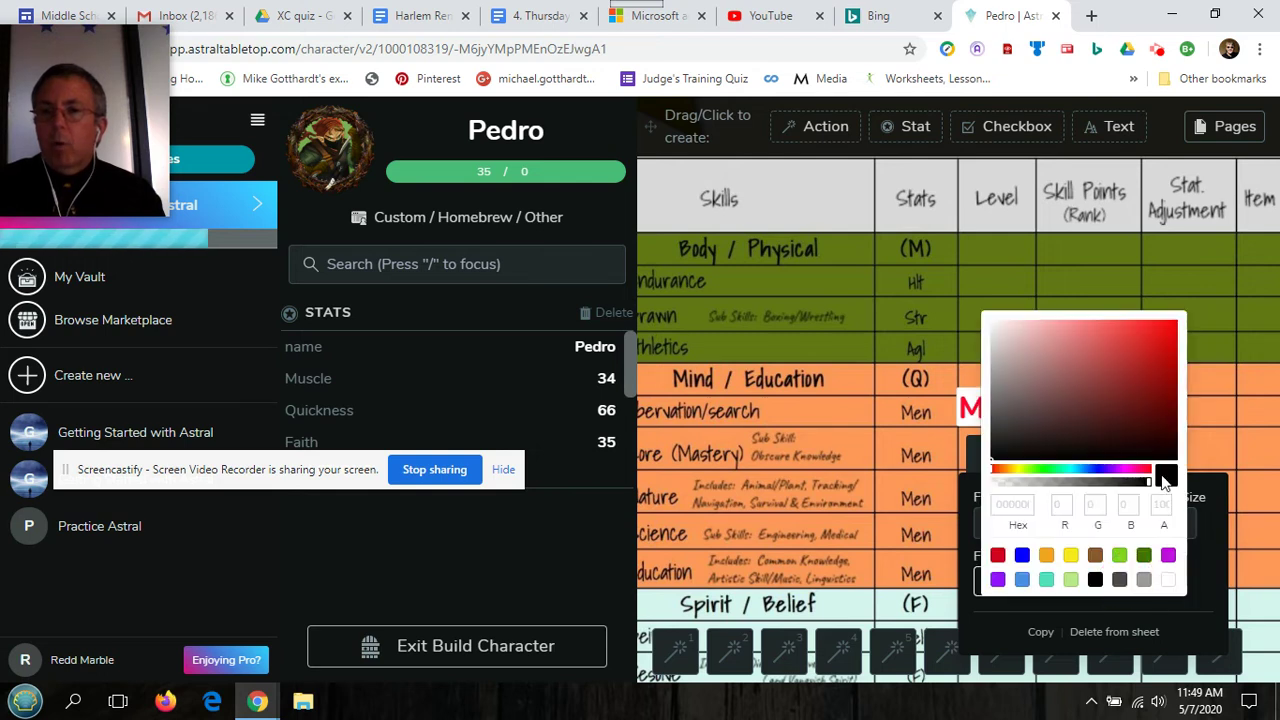
left_click(1006, 443)
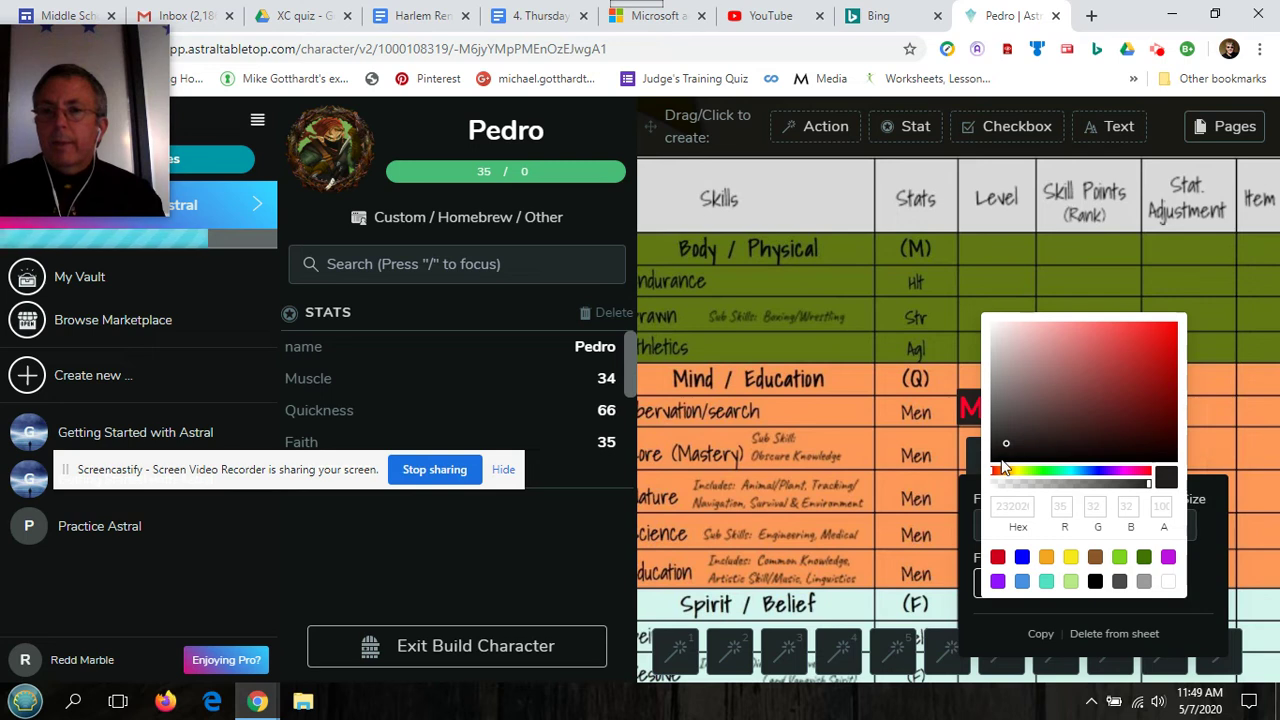
left_click(1003, 462)
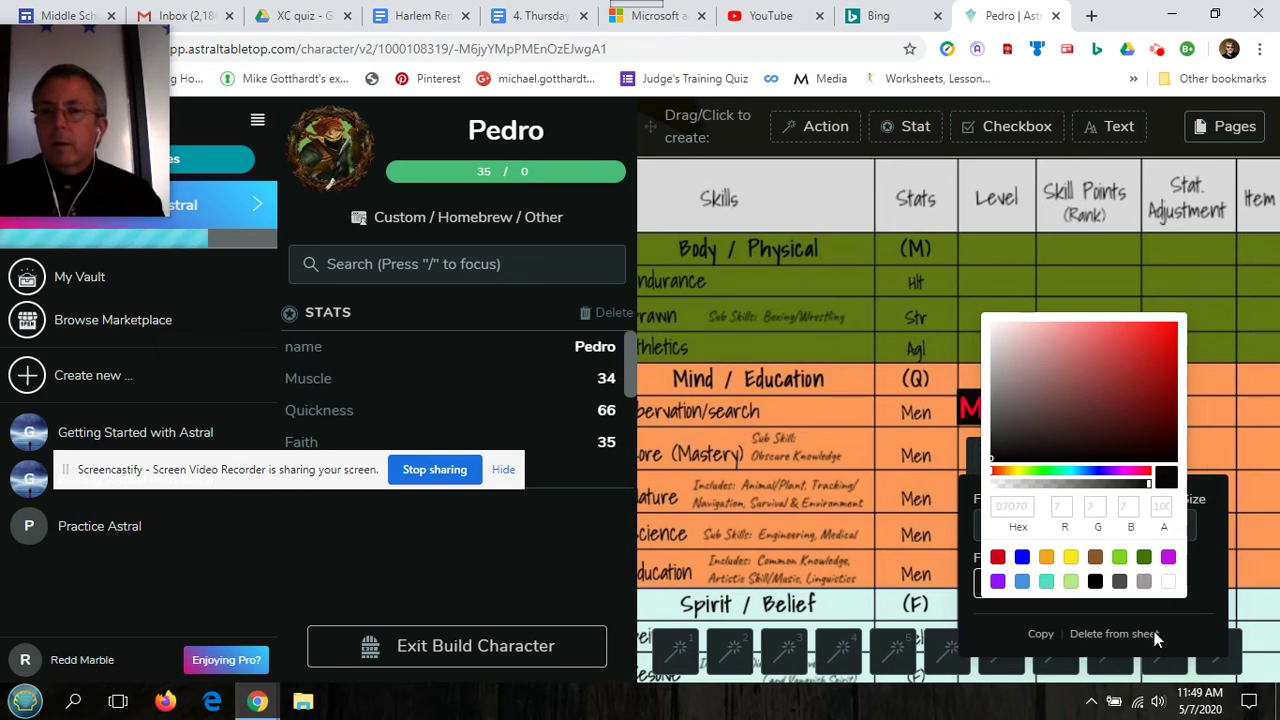
left_click(1200, 569)
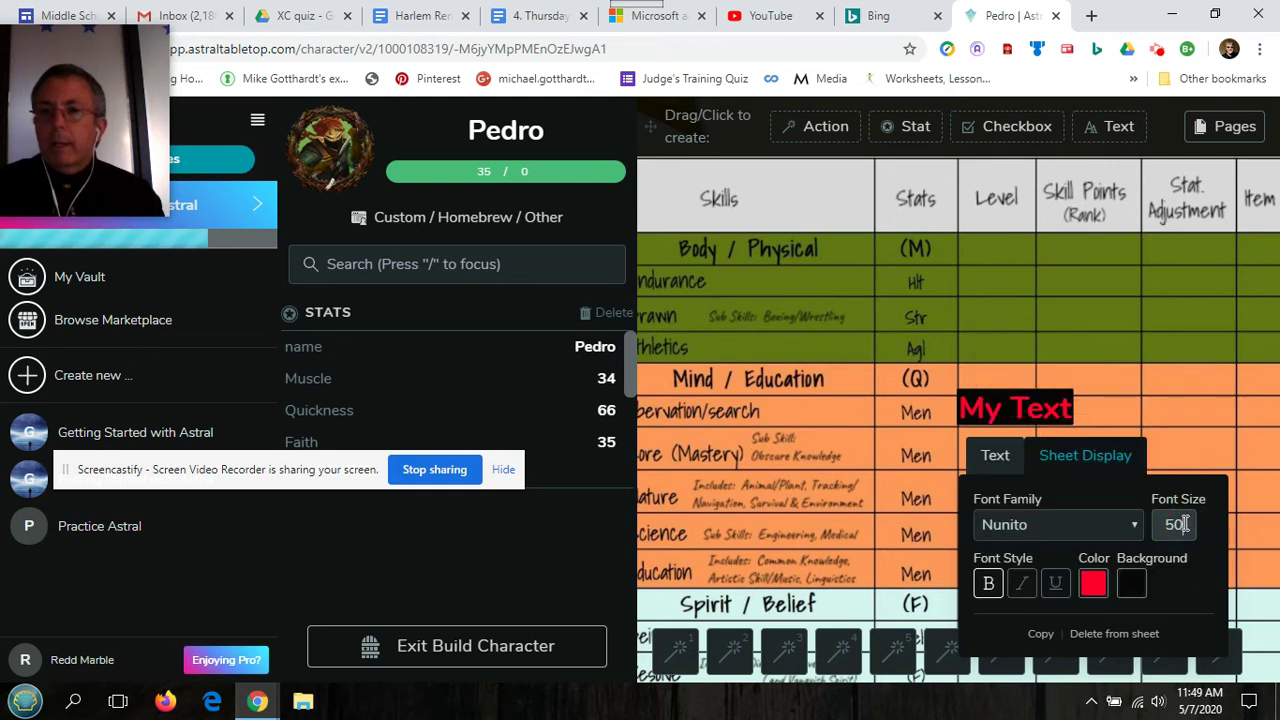
Step: Replace the new text element's content with "1"
left_click(988, 583)
left_click(1004, 466)
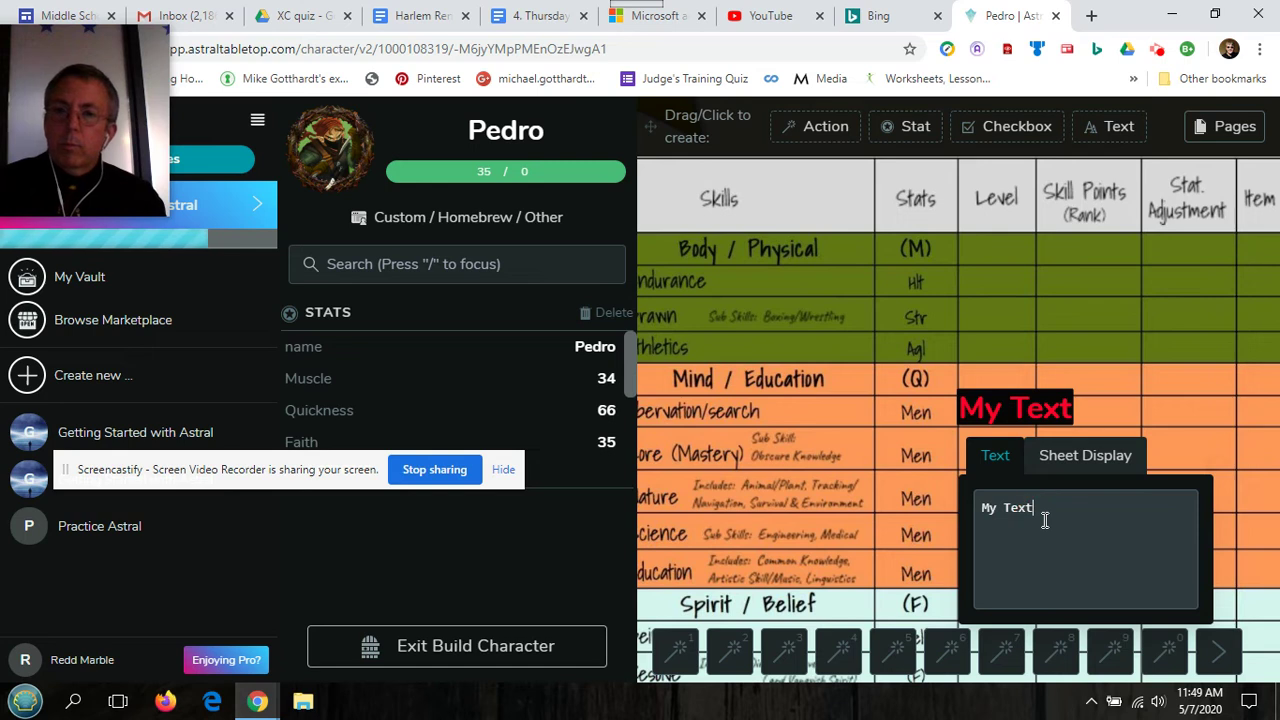
key("BackSpace")
key("BackSpace")
key("BackSpace")
key("BackSpace")
key("BackSpace")
key("BackSpace")
key("BackSpace")
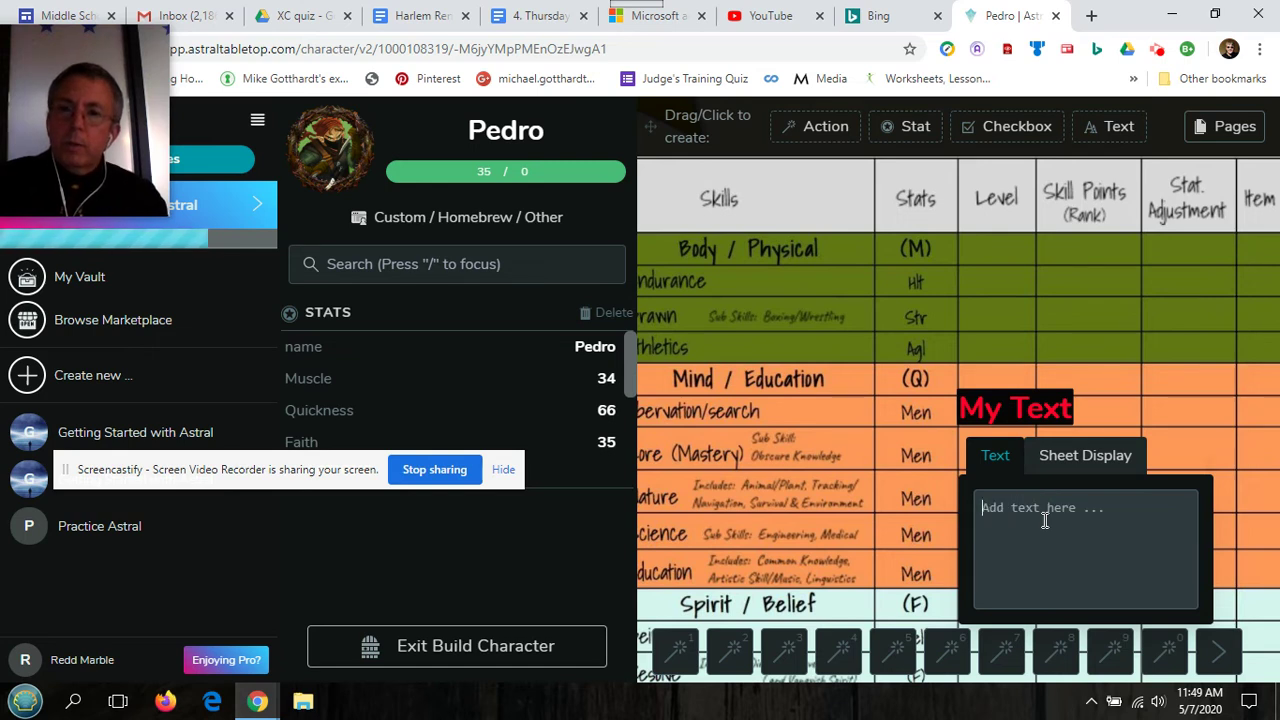
type("1")
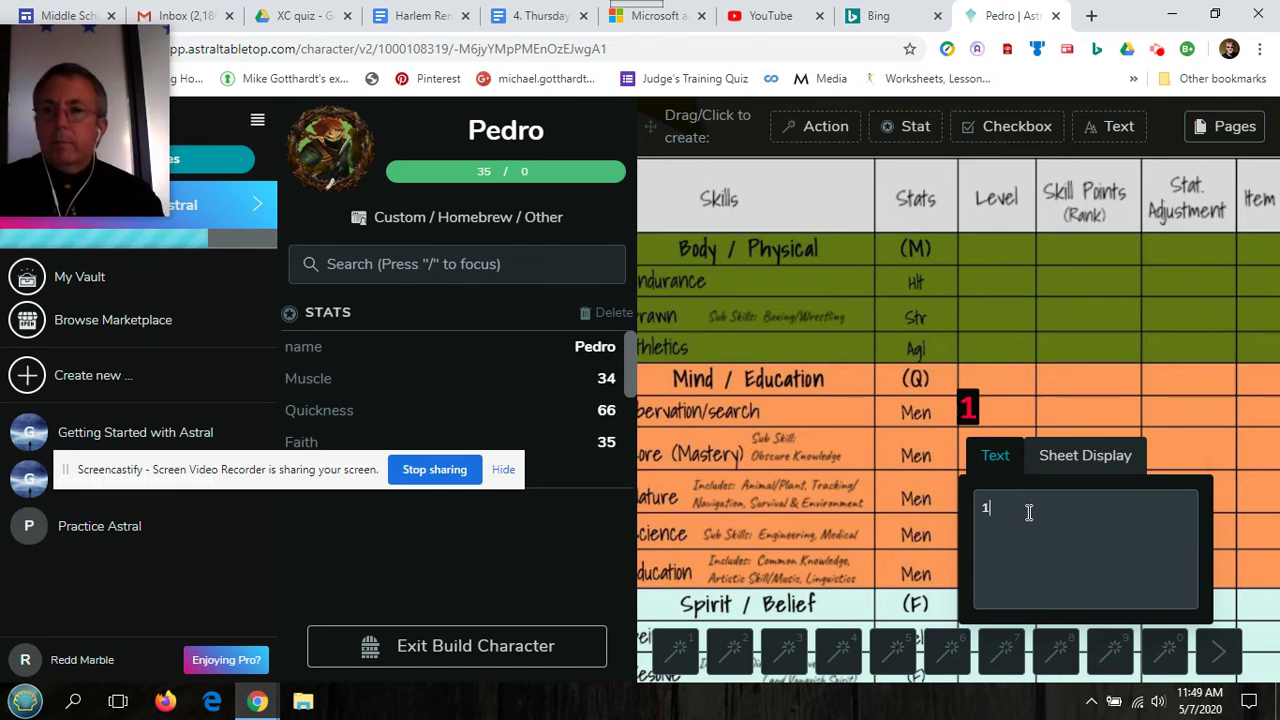
Step: Place the "1" text in the Level cell of the Body / Physical row and set its font size to 40
left_click_drag(966, 406, 991, 256)
left_click(1123, 309)
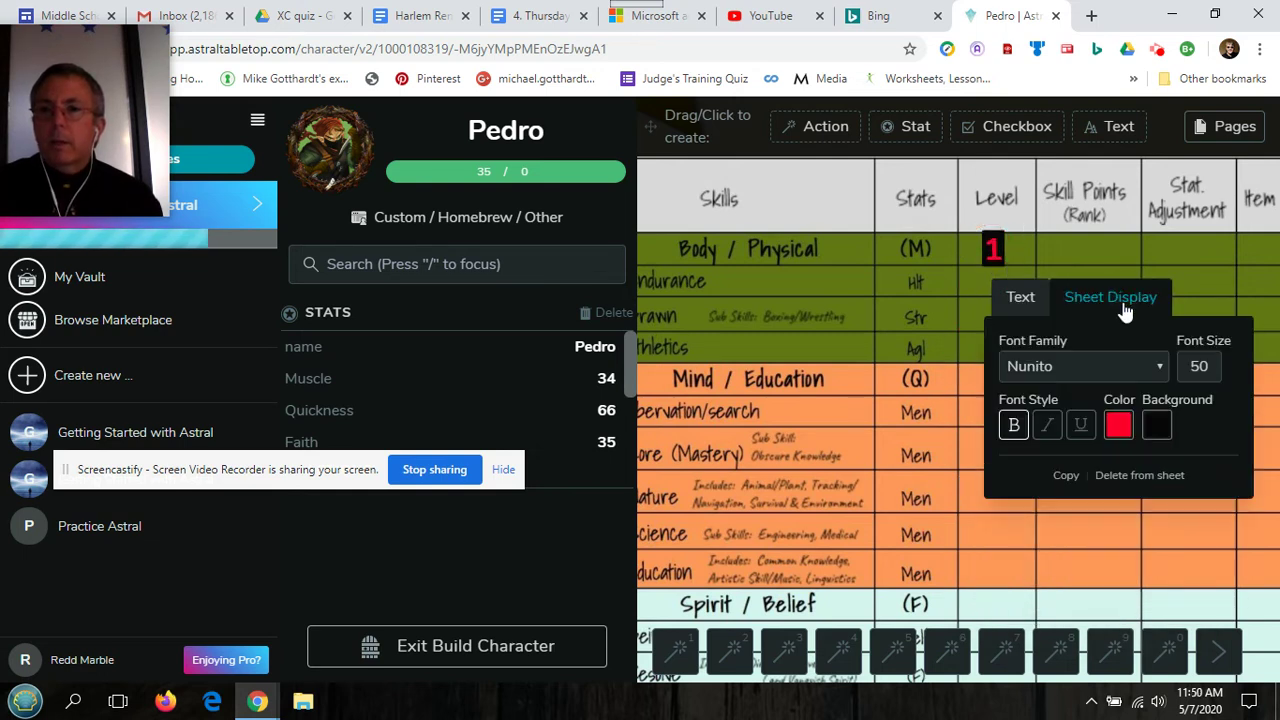
left_click_drag(1213, 368, 1190, 368)
type("40")
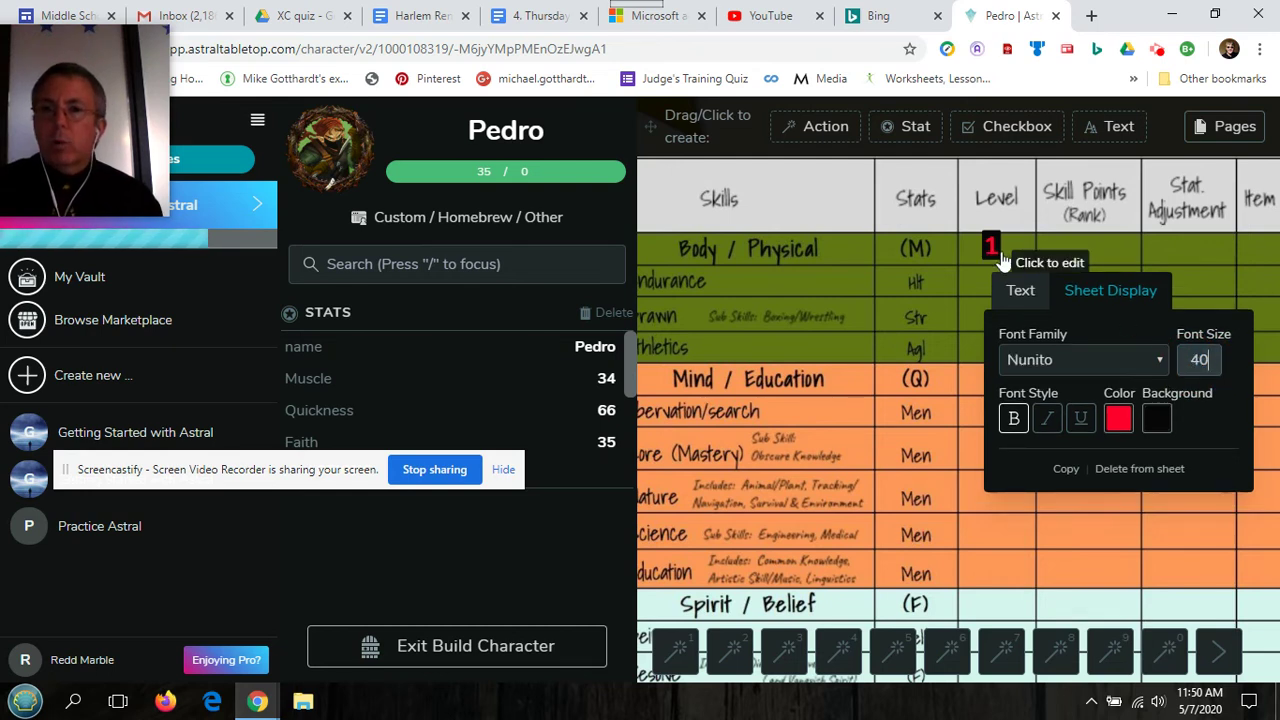
left_click(991, 248)
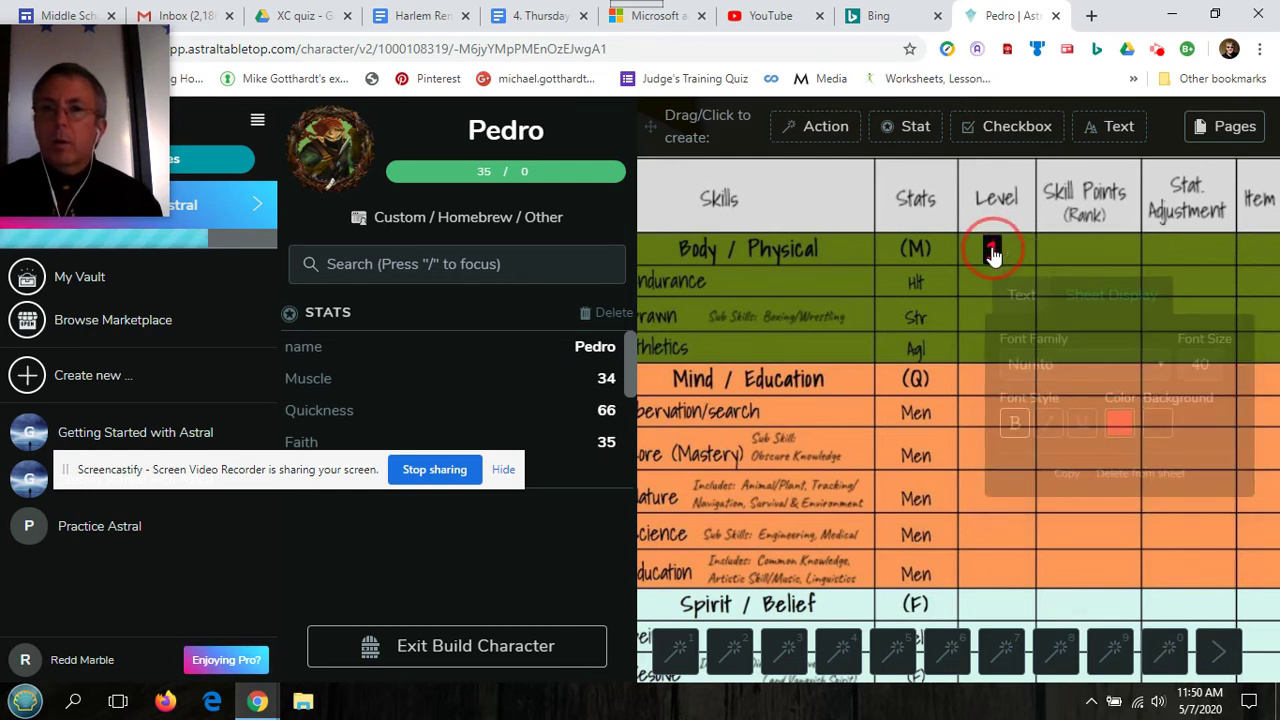
left_click(992, 252)
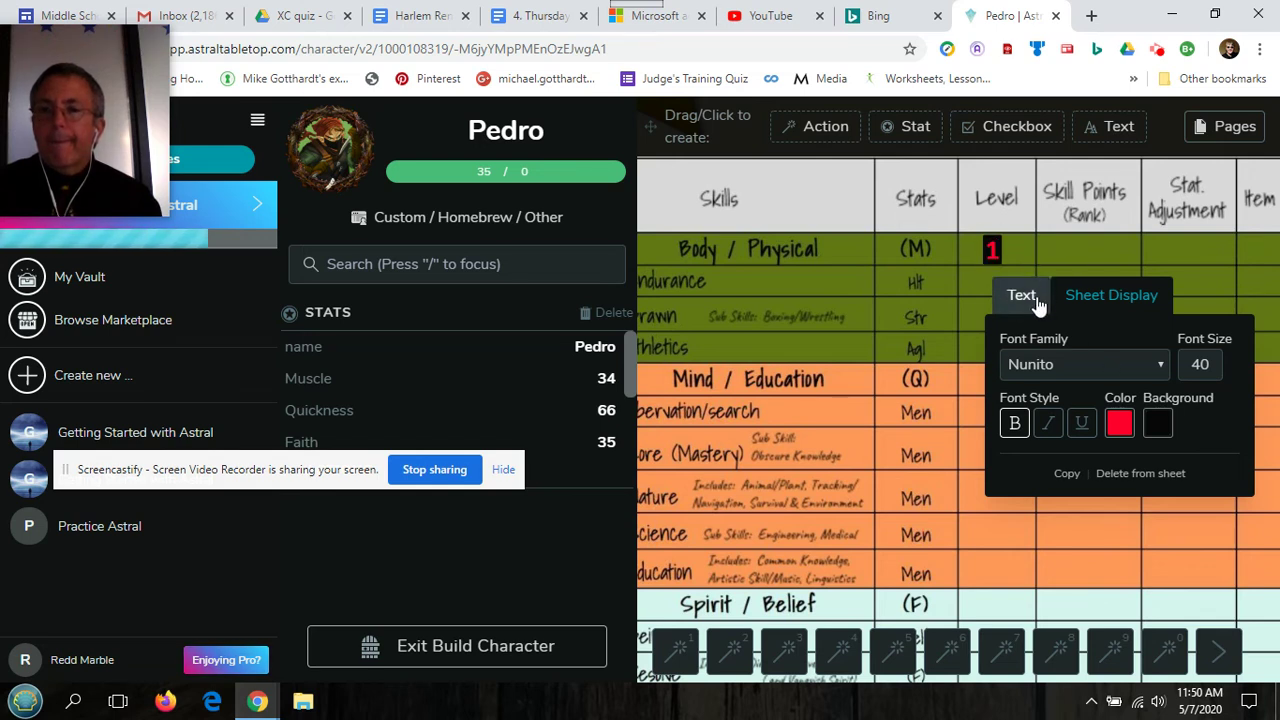
left_click(1022, 296)
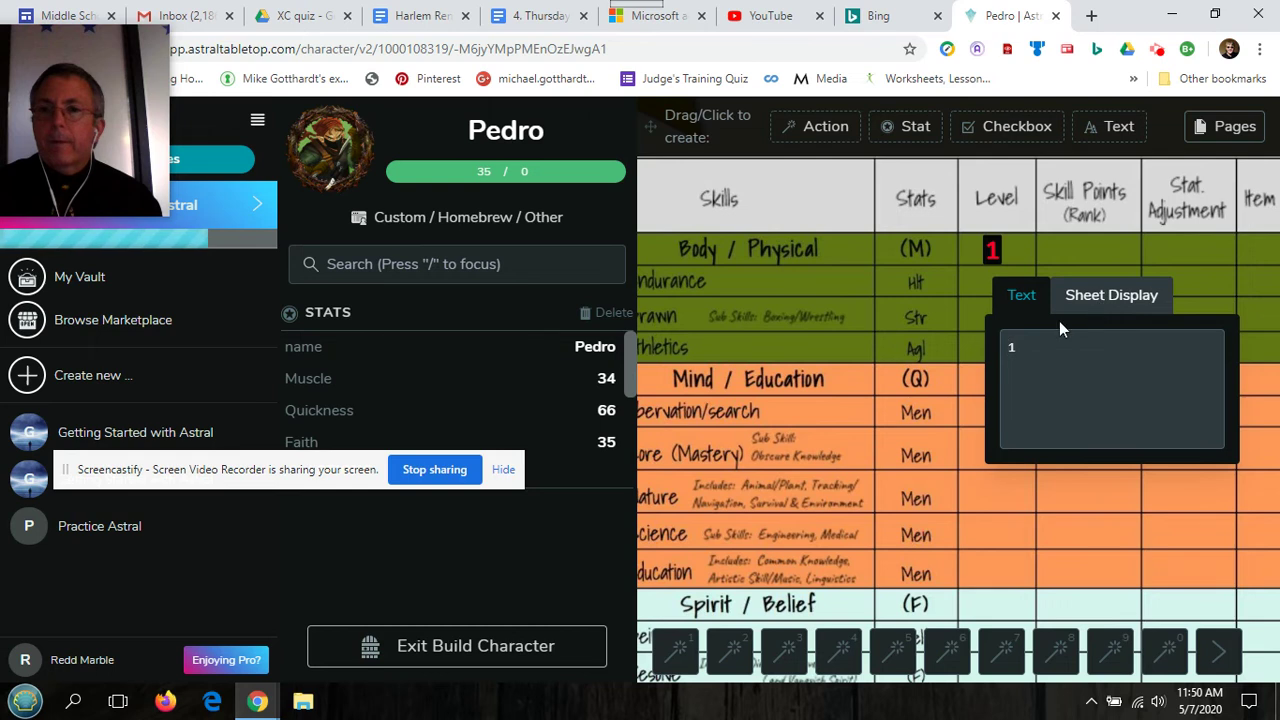
left_click(981, 276)
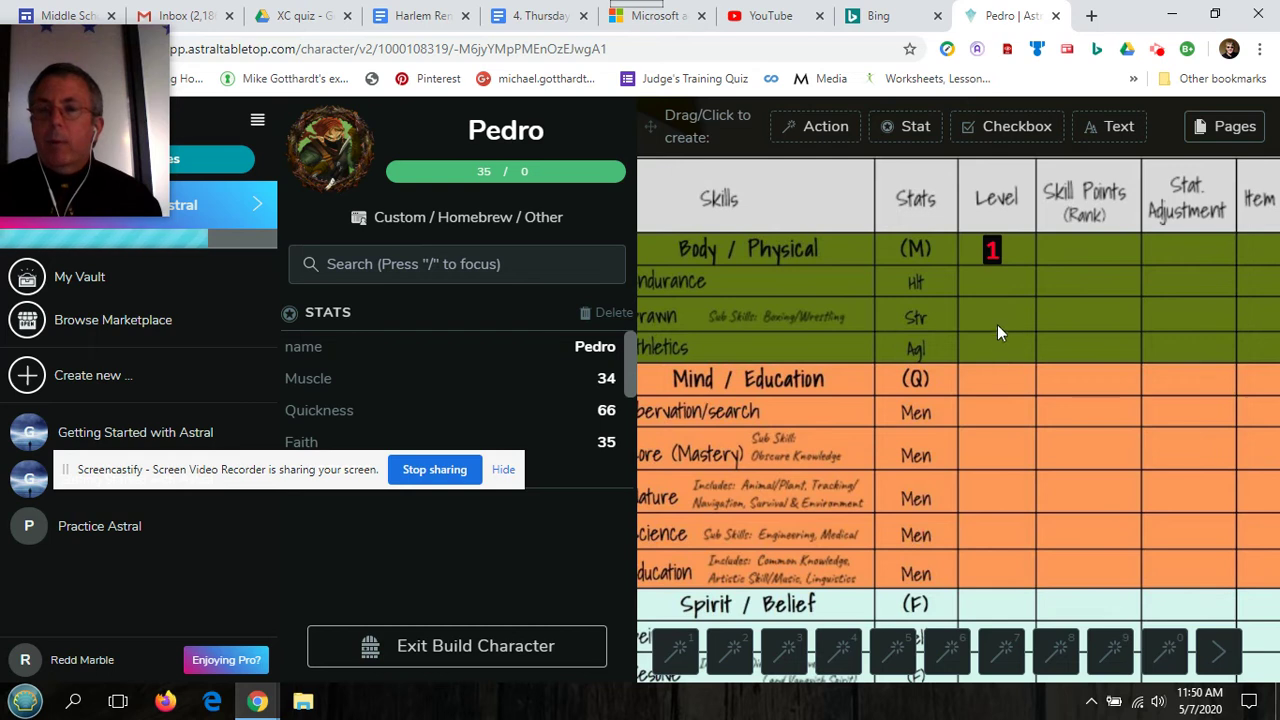
Step: Copy the "1" text and place the duplicate in the Level cell of the Mind / Education row
left_click(993, 257)
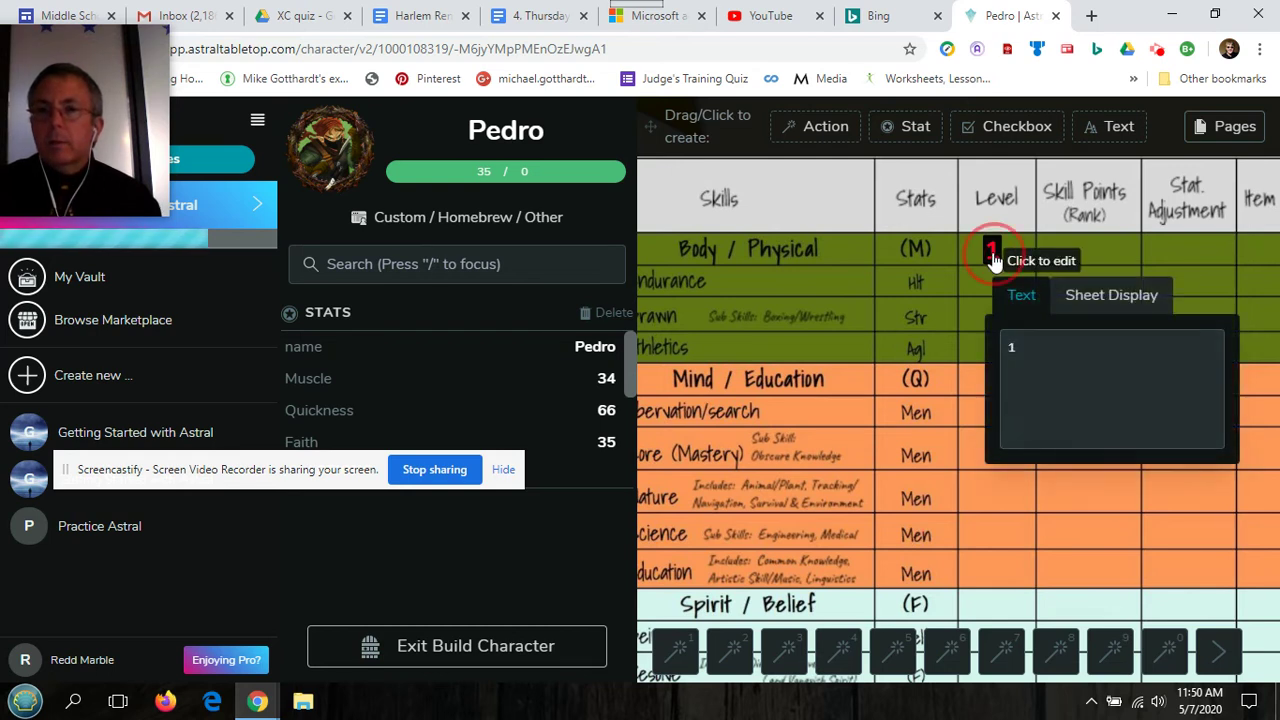
right_click(993, 258)
left_click(1002, 295)
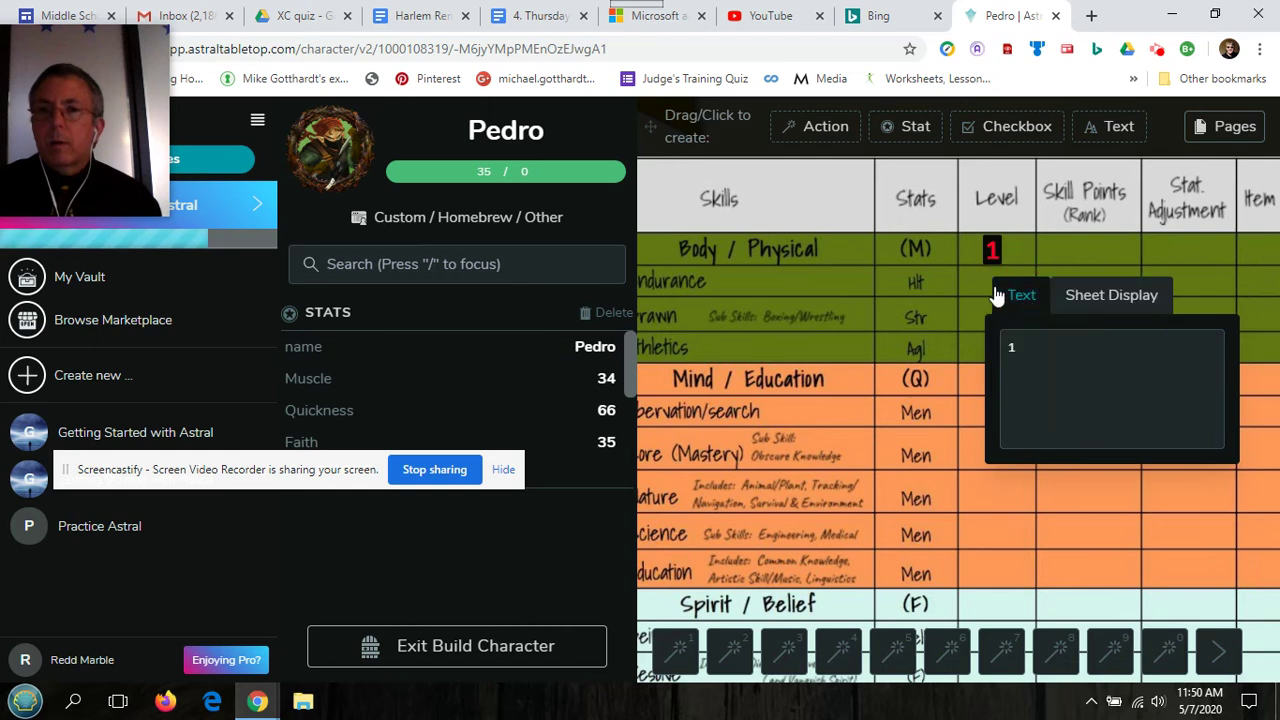
left_click(984, 283)
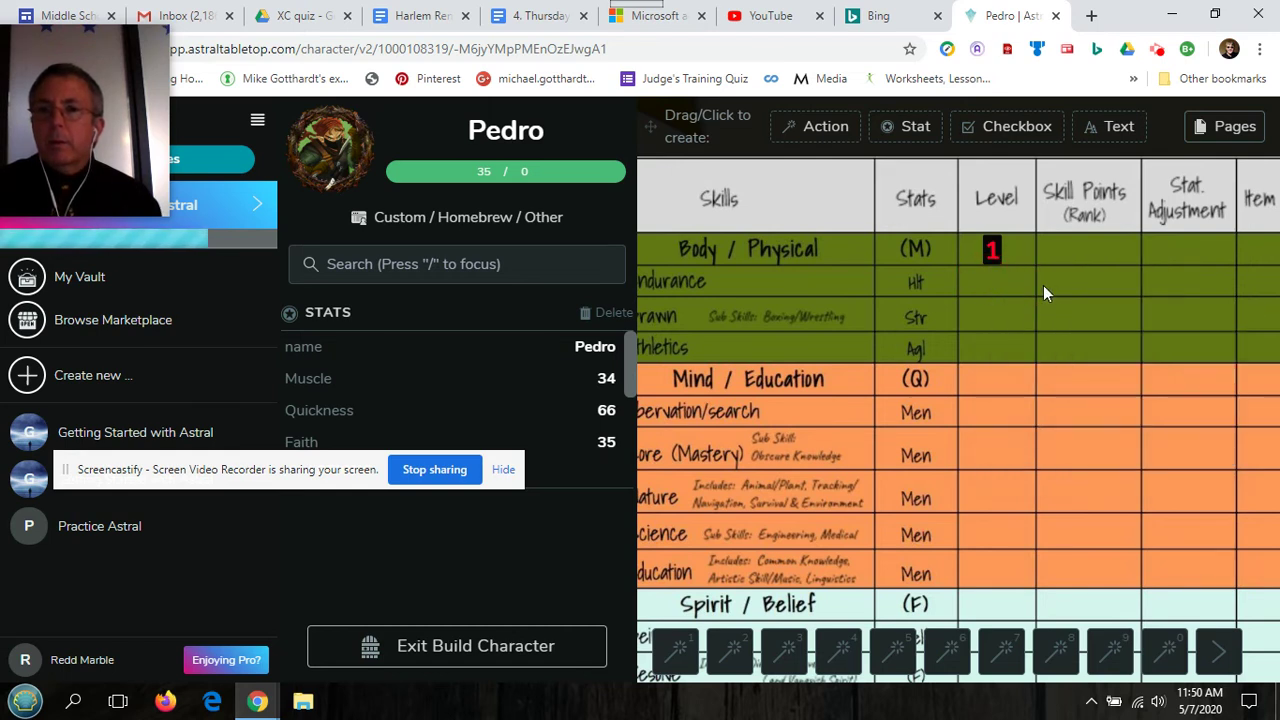
right_click(995, 287)
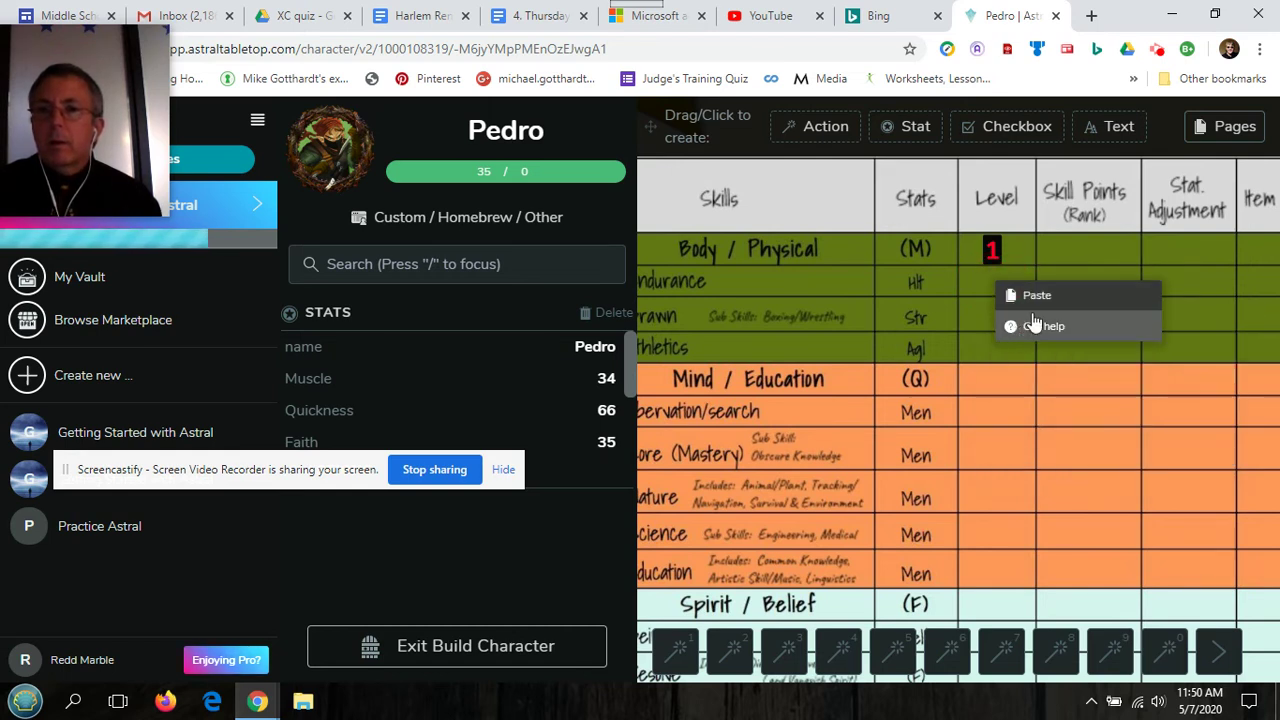
left_click(1036, 296)
left_click(998, 290)
left_click(994, 285)
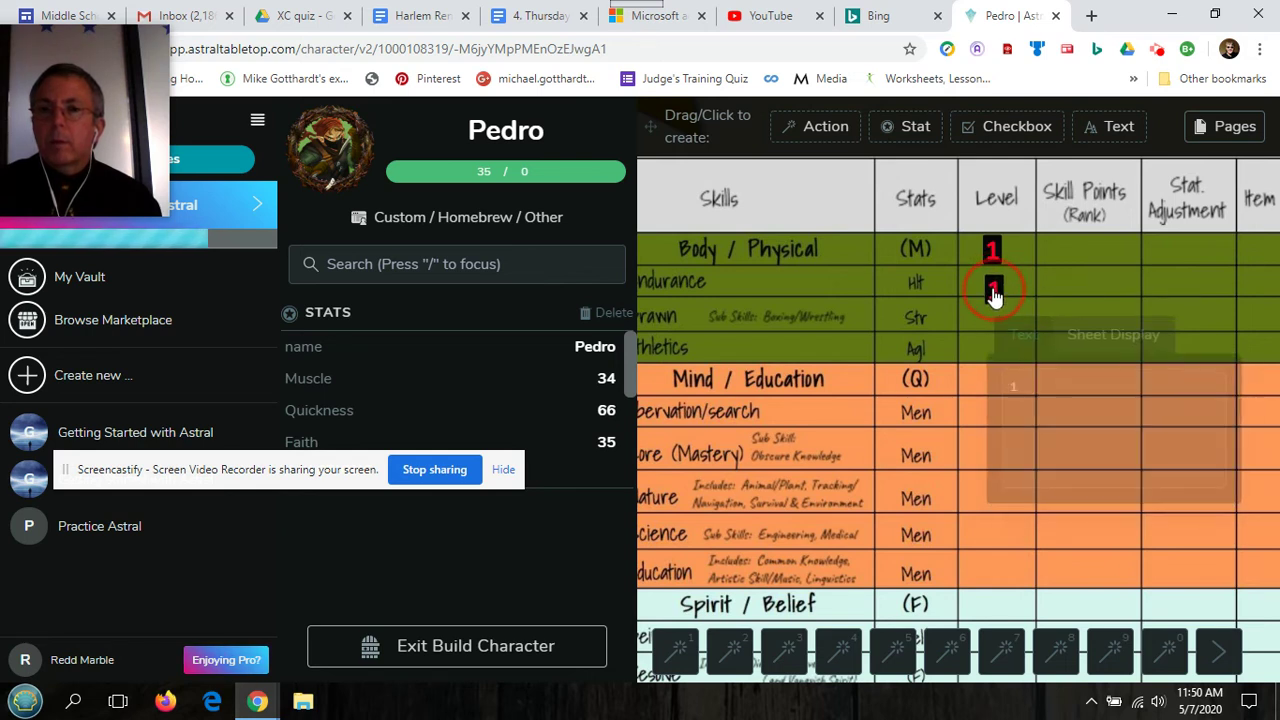
left_click_drag(994, 285, 1000, 389)
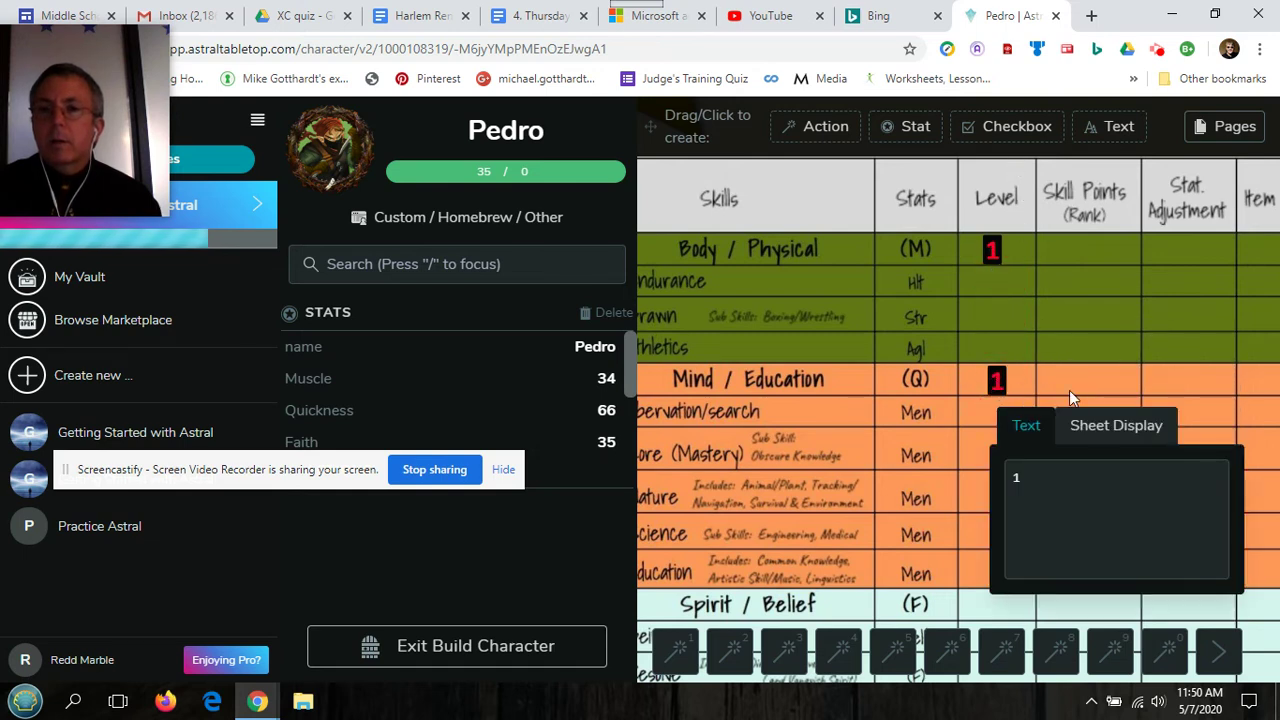
Step: Paste a copy of the "1" text and position it in the Level cell of the Spirit / Belief row
scroll(1069, 390, "down", 1)
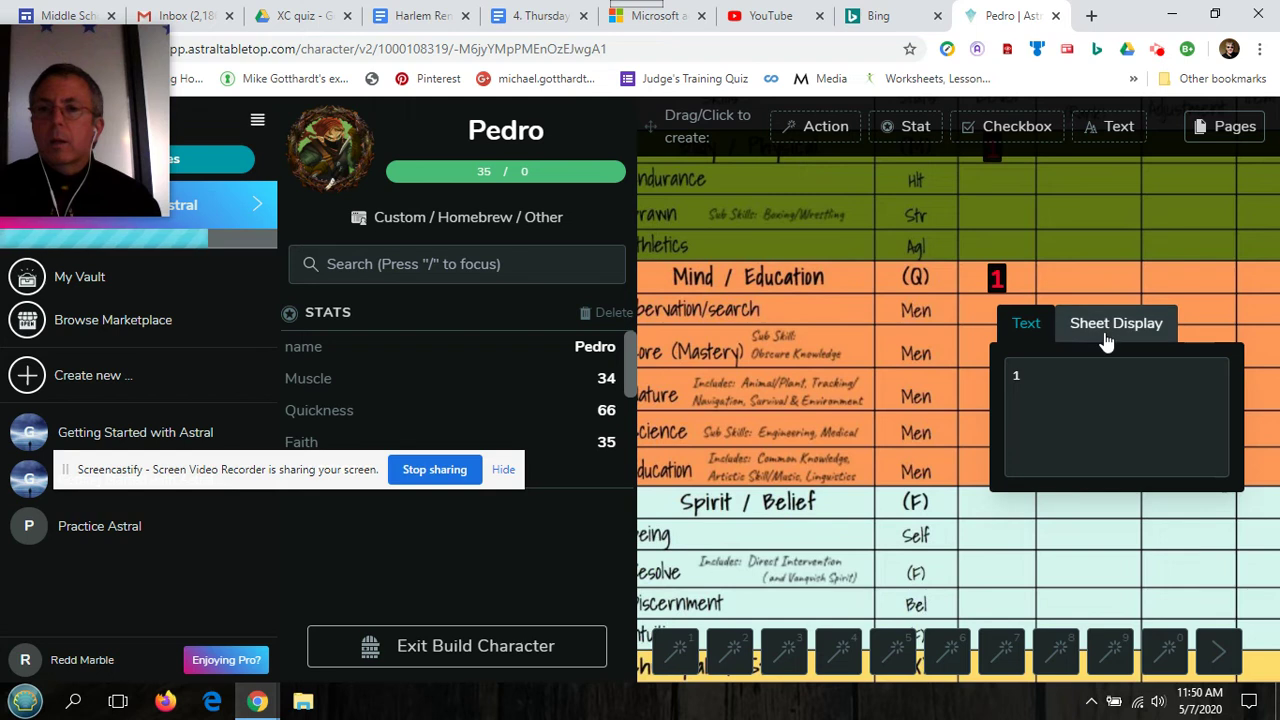
left_click(963, 359)
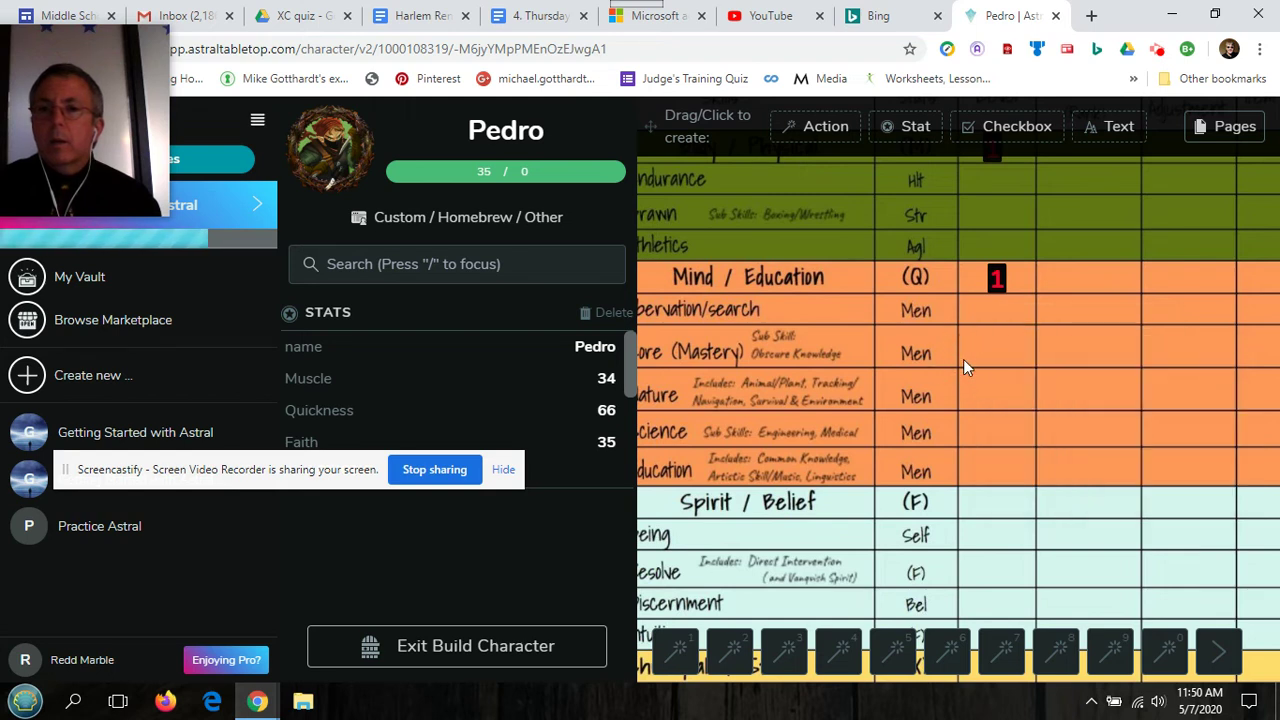
right_click(990, 512)
left_click(1006, 518)
left_click(997, 512)
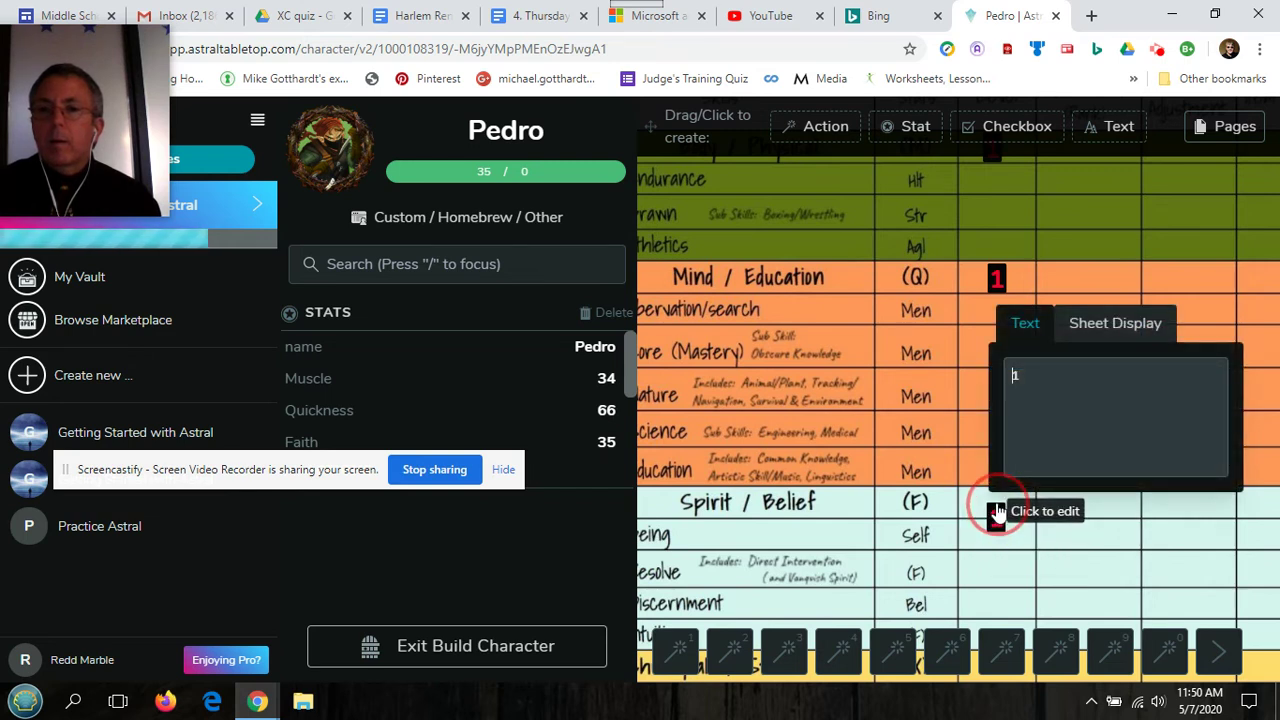
left_click(996, 510)
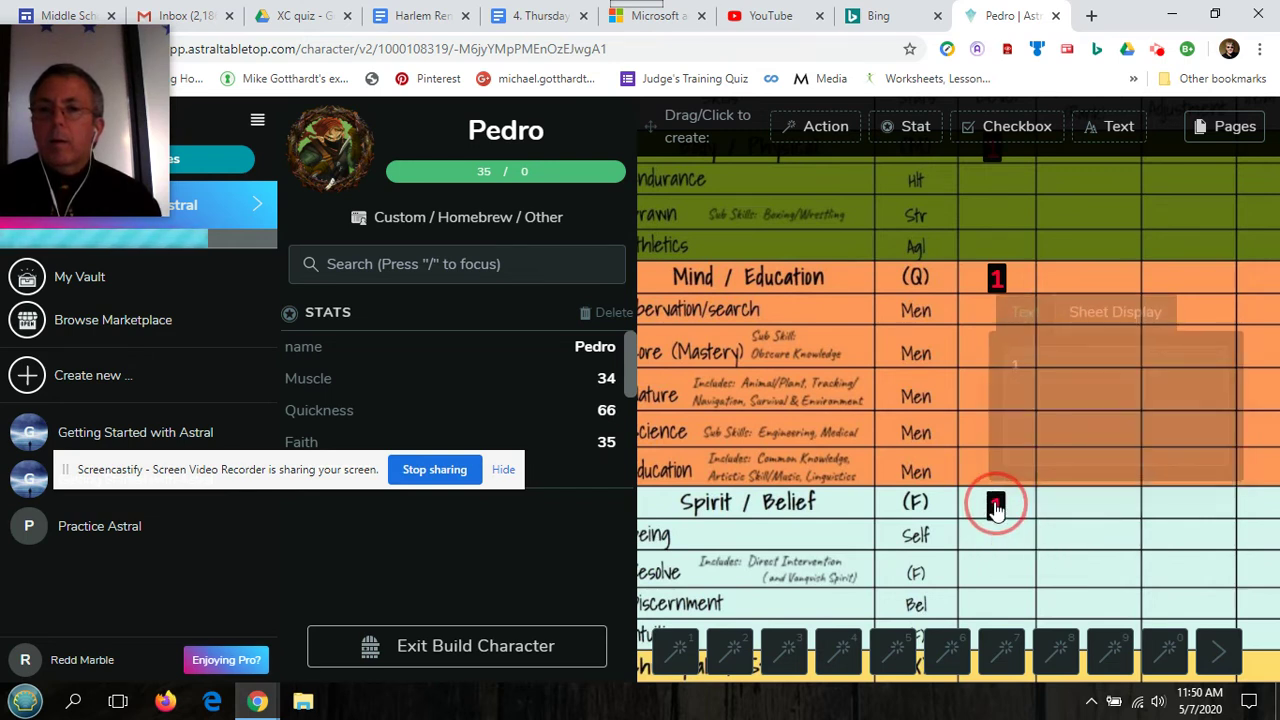
left_click(996, 508)
scroll(1055, 519, "down", 1)
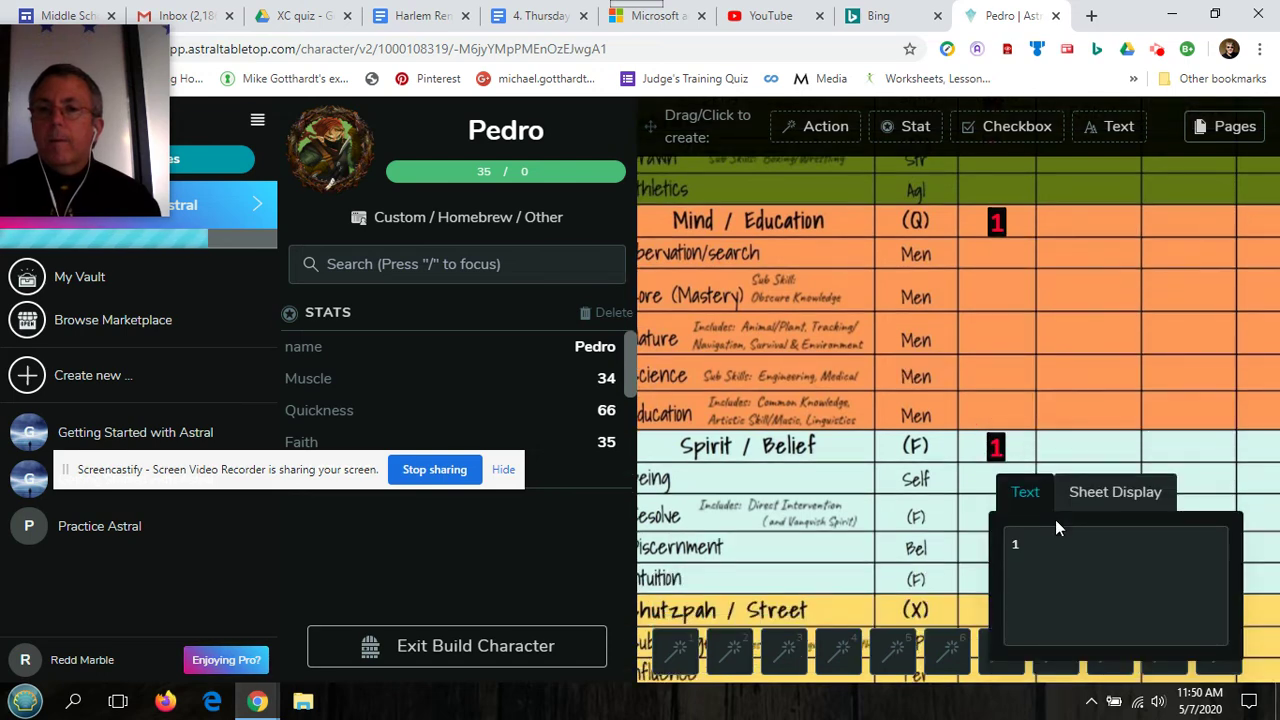
Step: Paste another copy of the "1" text into the Level cell of the Chutzpah / Street row and check its display settings
left_click(1074, 411)
scroll(1028, 548, "down", 3)
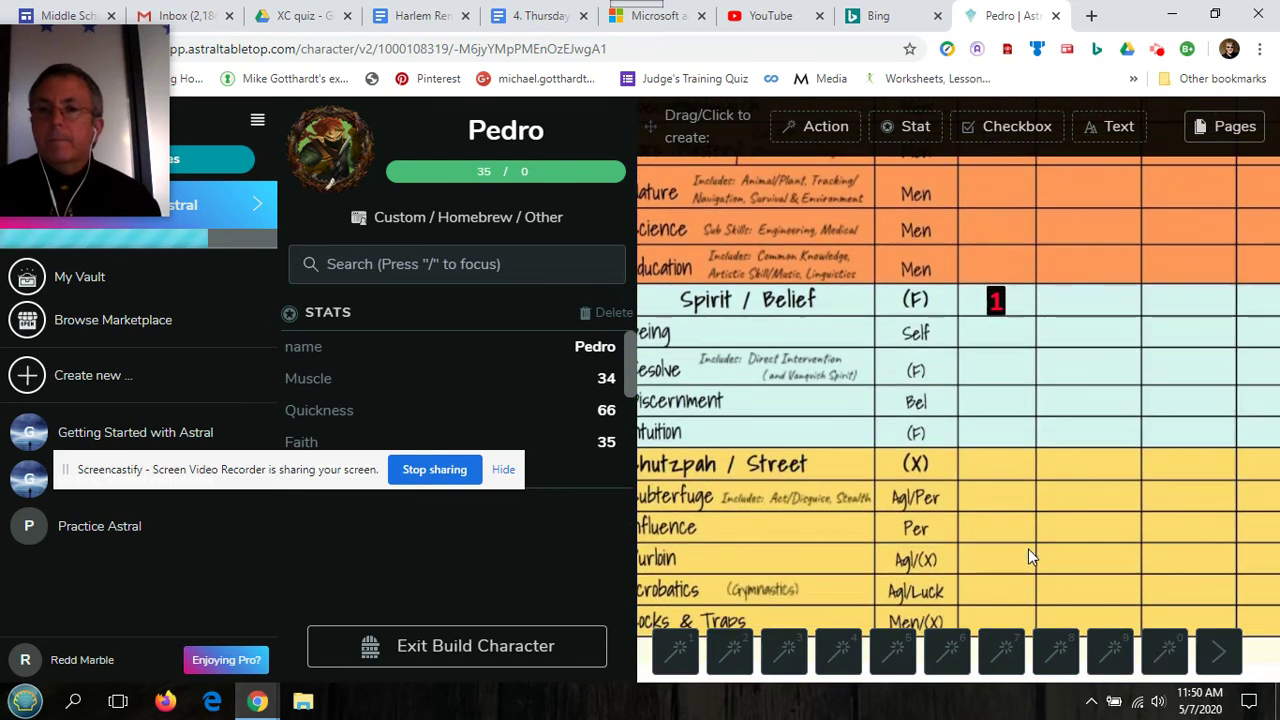
right_click(984, 472)
left_click(1022, 497)
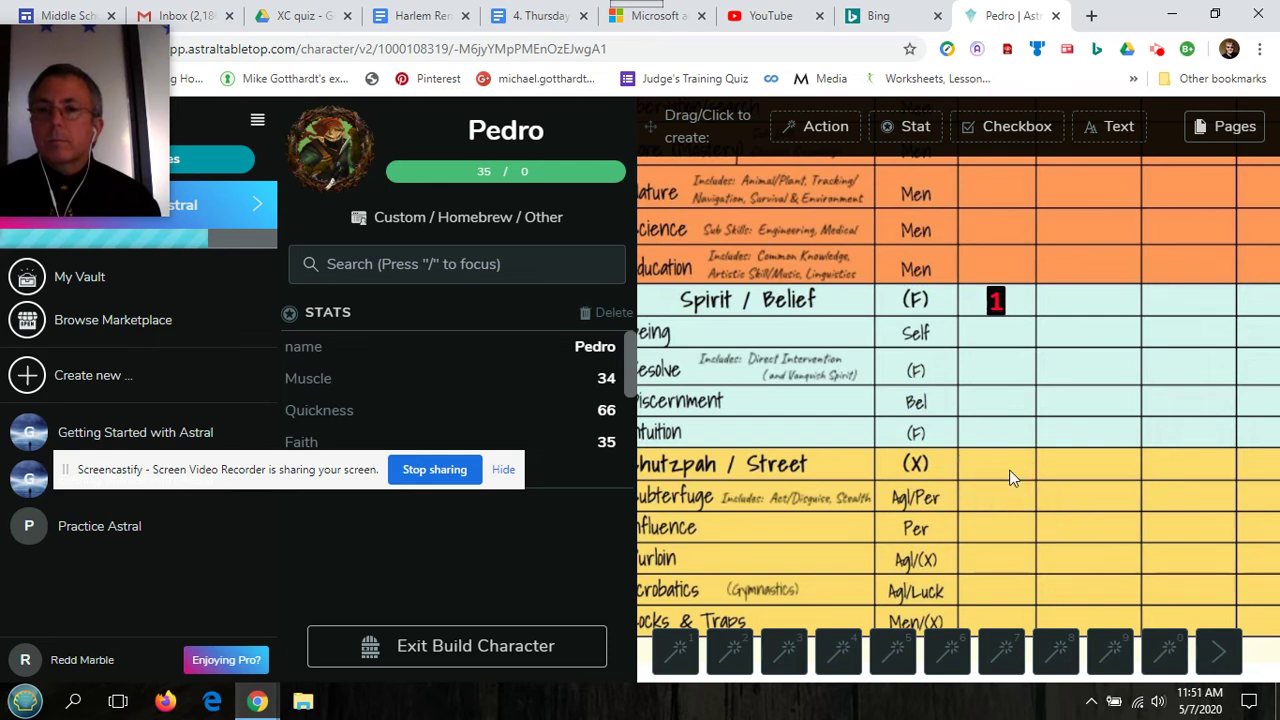
left_click(996, 466)
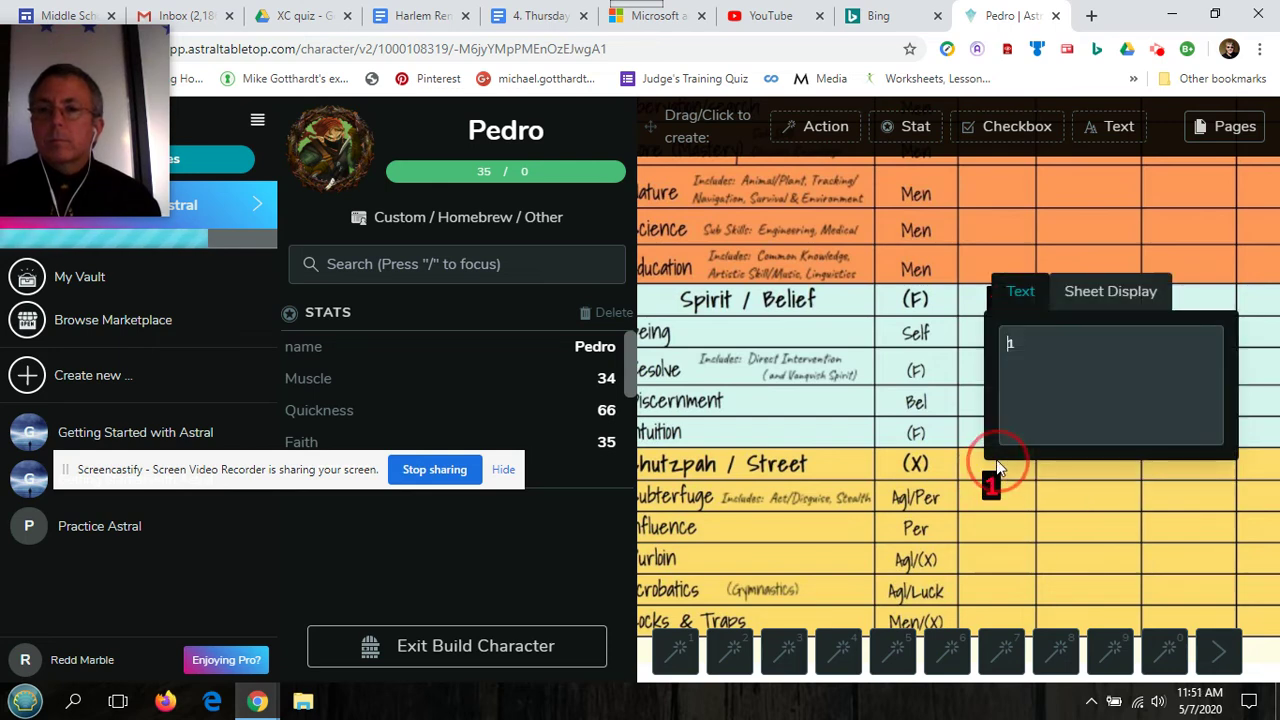
left_click_drag(991, 488, 1003, 467)
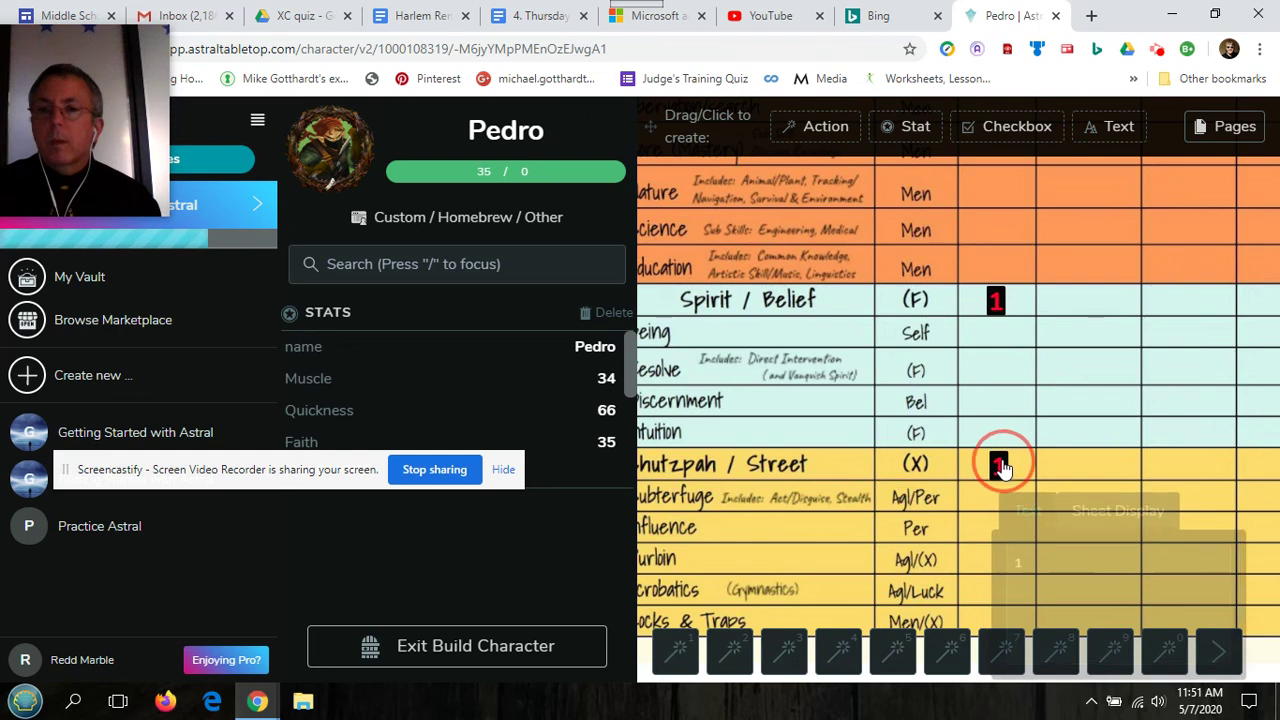
scroll(1085, 450, "up", 1)
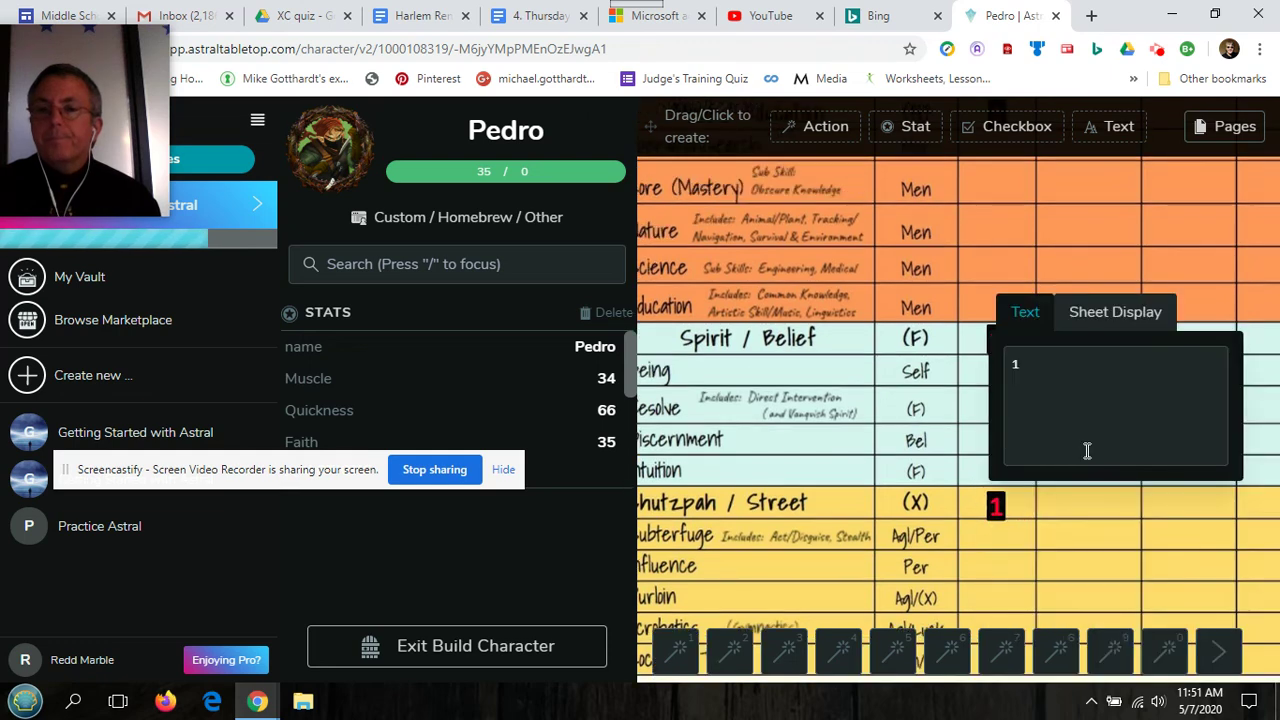
left_click(1128, 318)
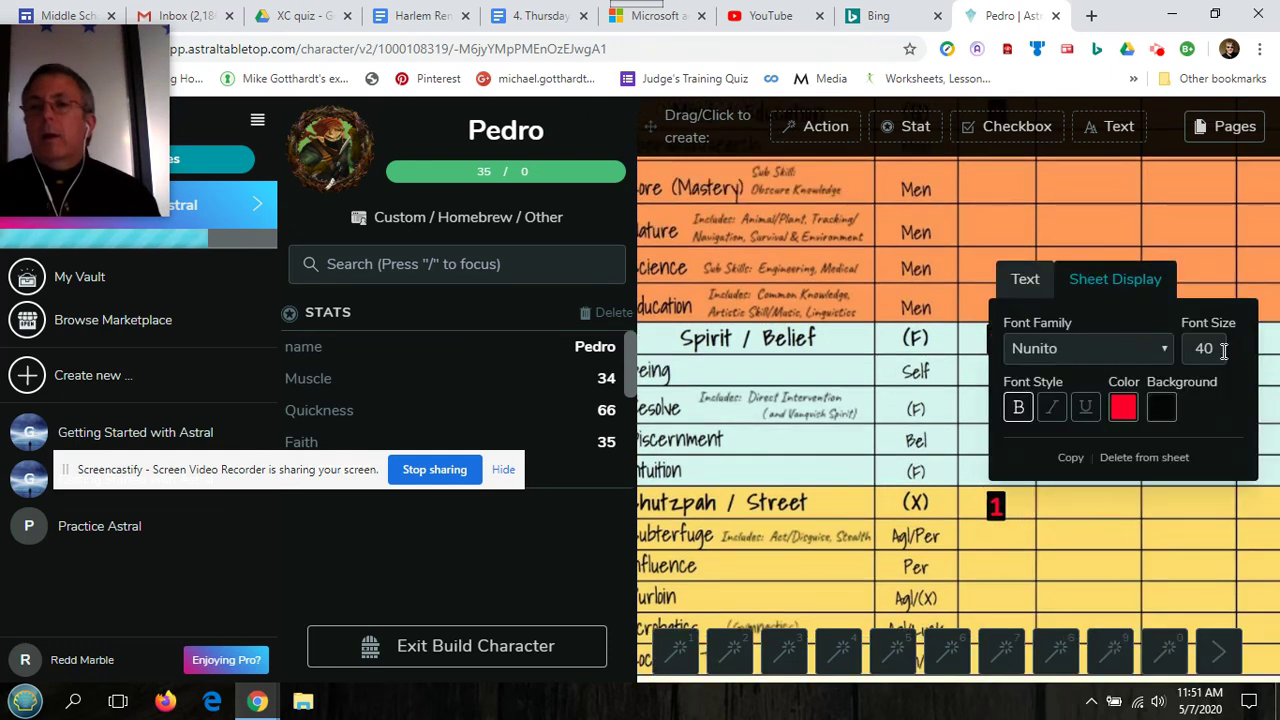
left_click(1024, 284)
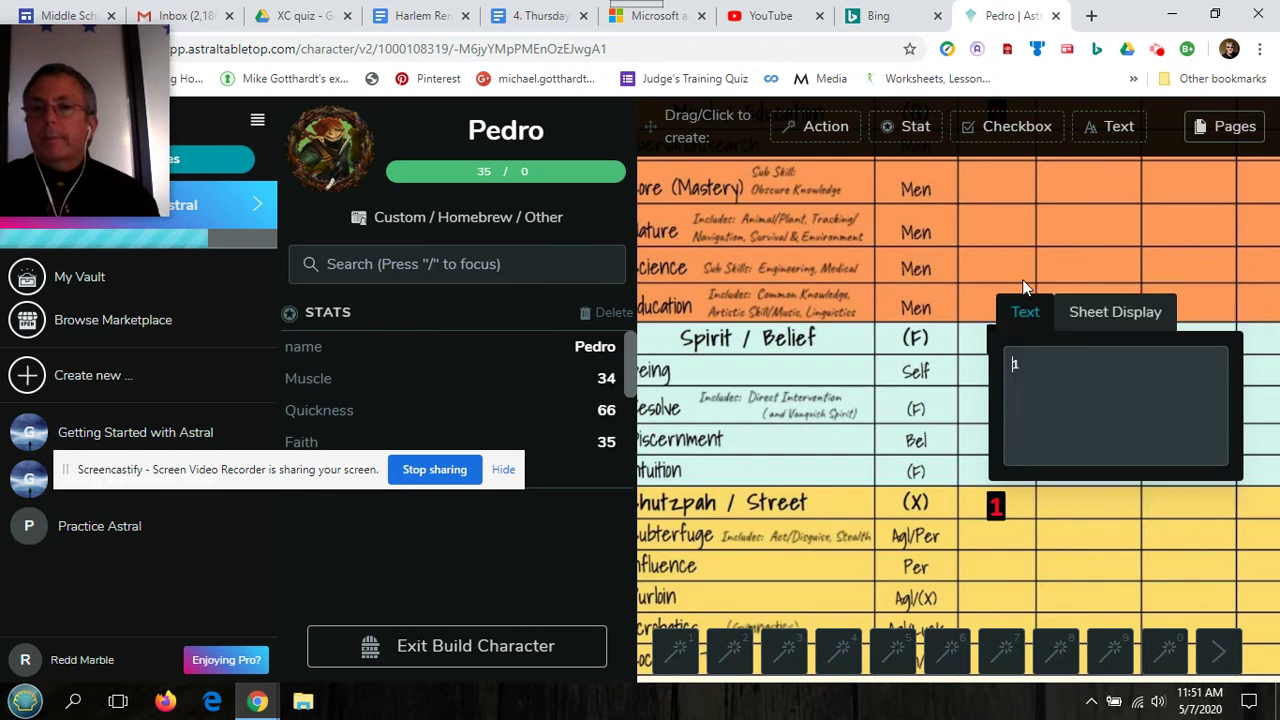
left_click(1087, 262)
Step: Examine the skills table's level entries and the stat assigned to each skill, comparing them with the Muscle and Quickness boxes
scroll(1062, 258, "up", 2)
scroll(1060, 251, "up", 1)
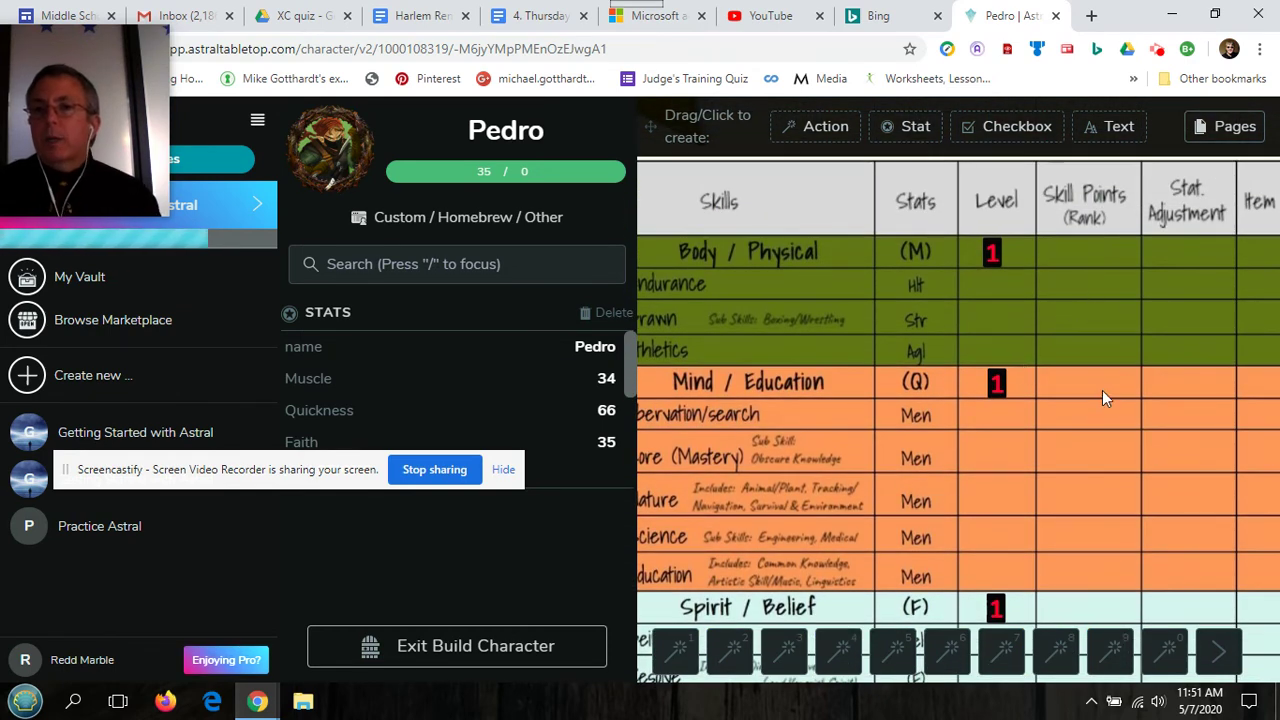
scroll(1065, 460, "right", 2)
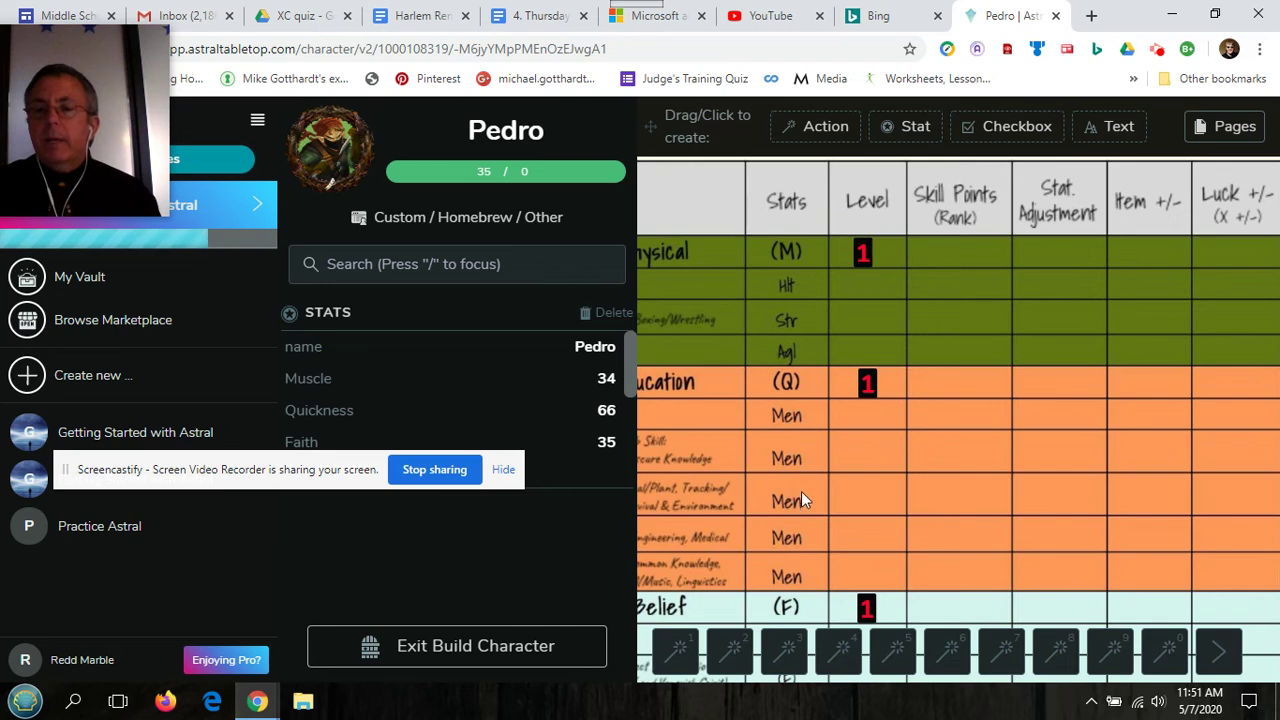
scroll(801, 496, "down", 1)
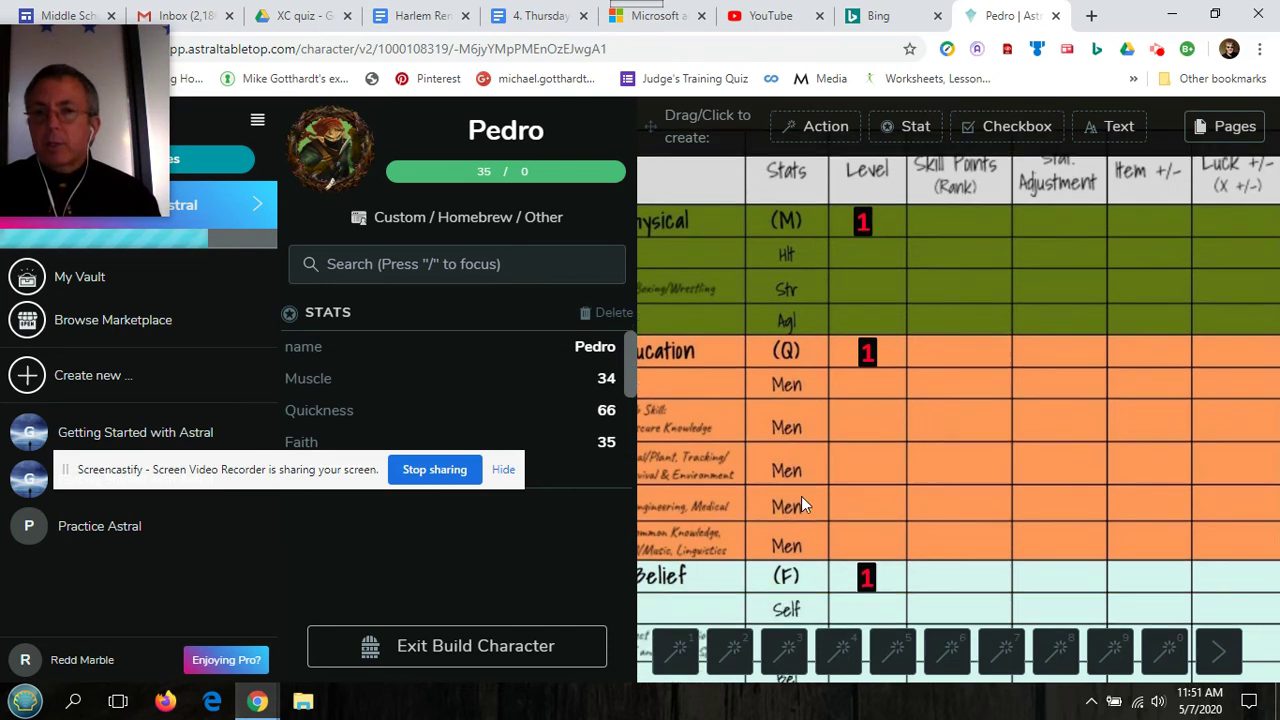
scroll(828, 436, "left", 3)
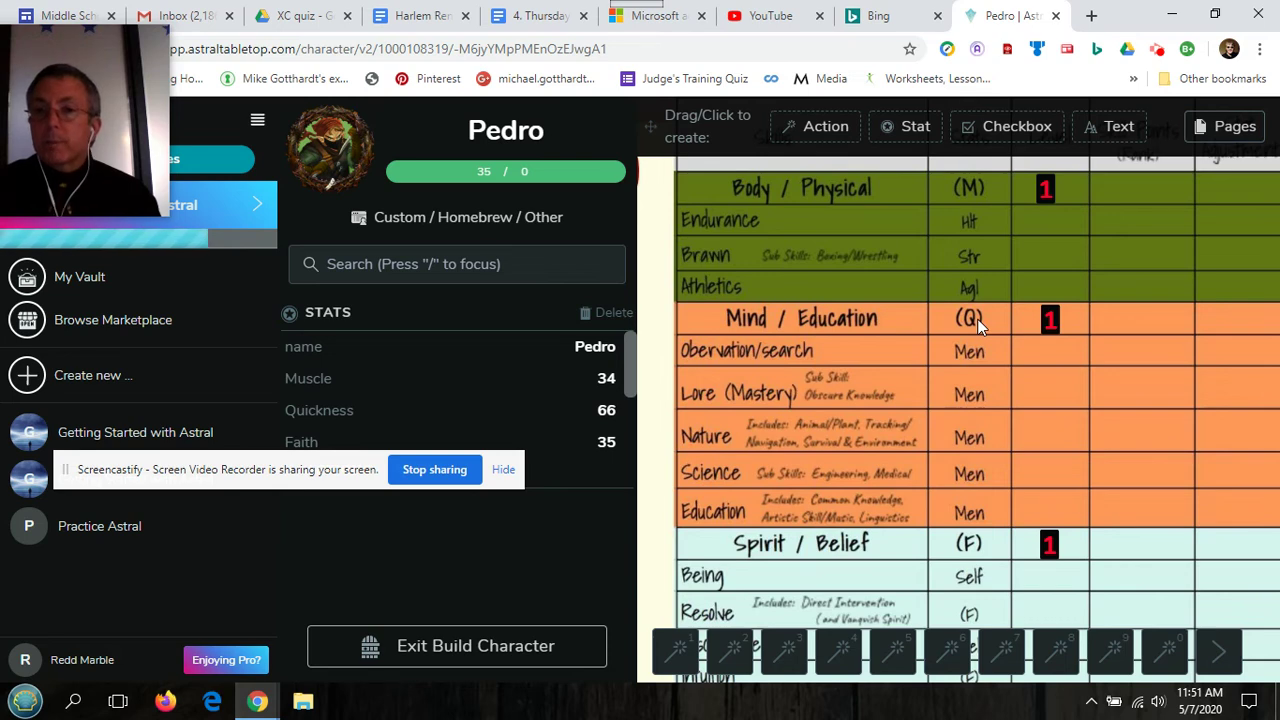
scroll(978, 325, "up", 3)
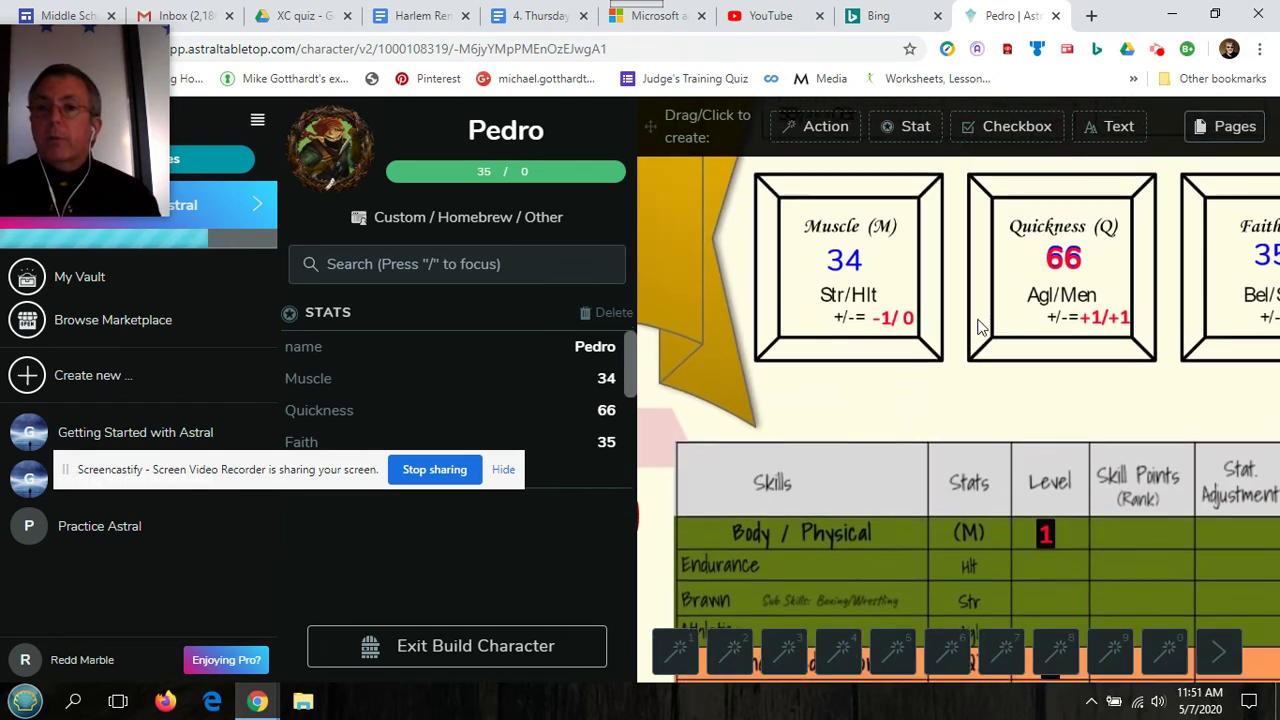
scroll(1041, 420, "down", 4)
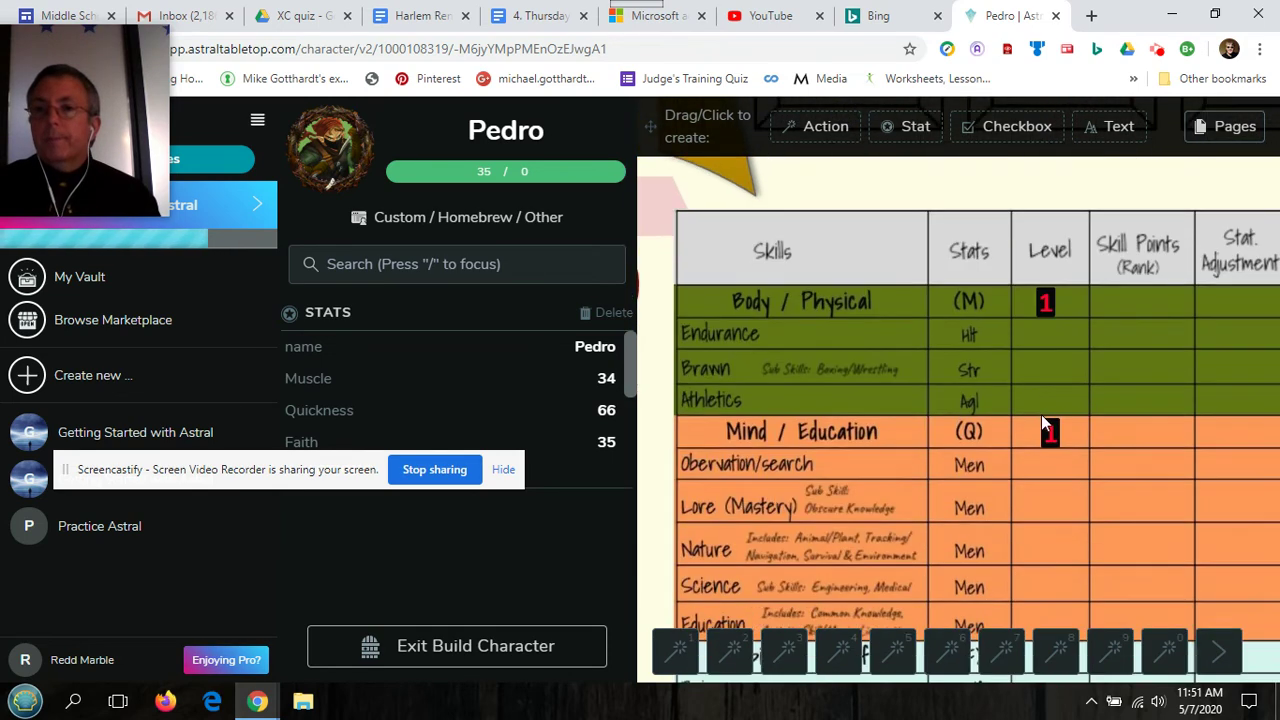
scroll(1041, 414, "down", 1)
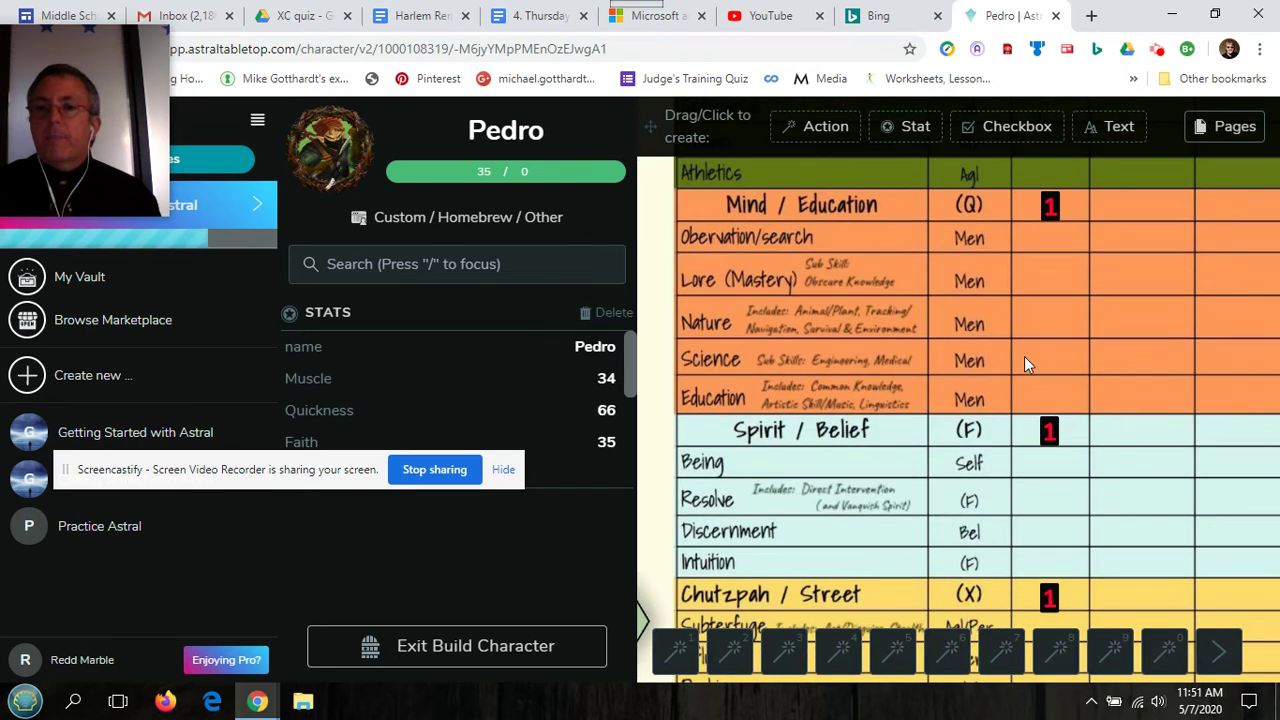
scroll(1024, 356, "right", 1)
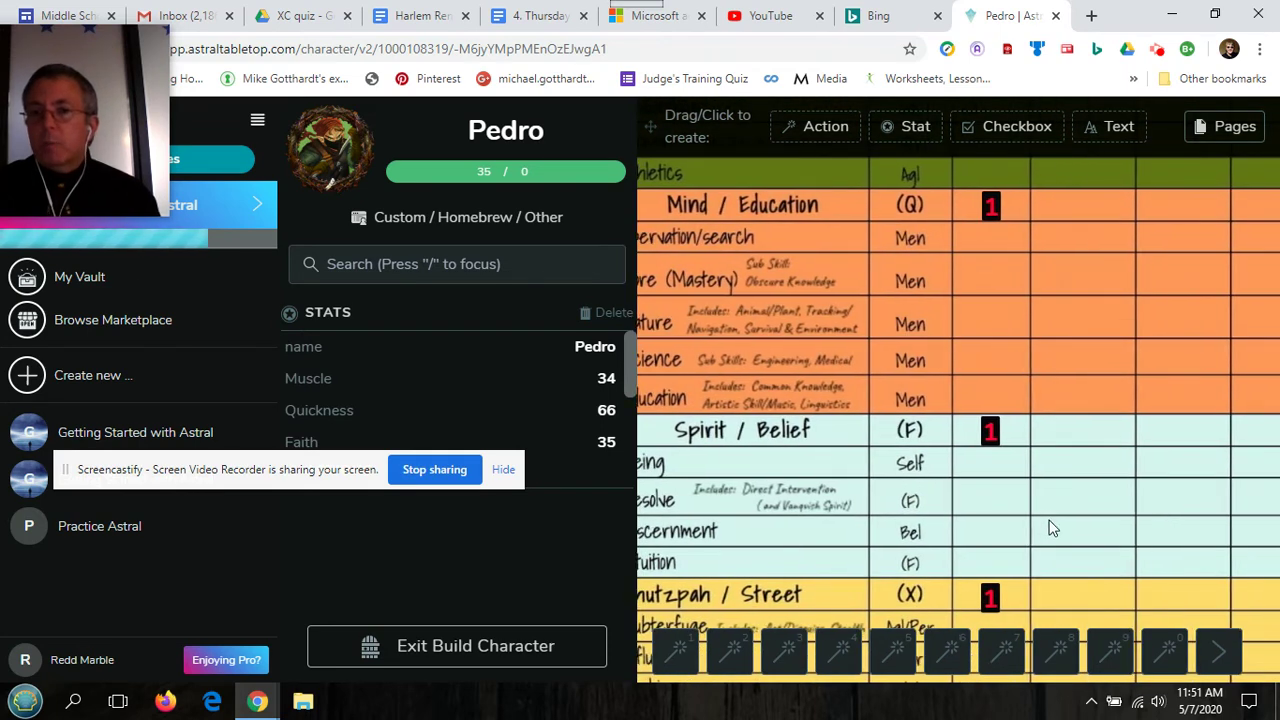
scroll(998, 488, "down", 1)
scroll(998, 488, "down", 3)
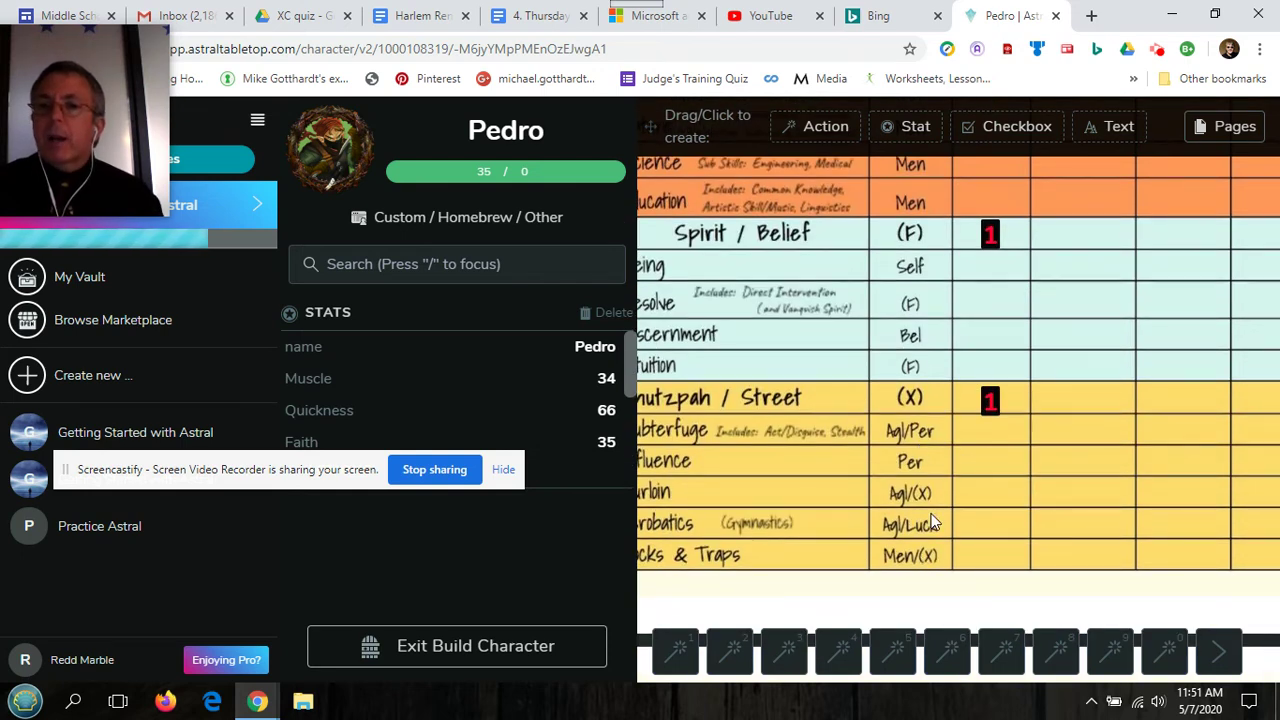
Step: Examine the Spirit / Belief and Chutzpah / Street skills and the stat abbreviations listed beside them
scroll(900, 478, "left", 1)
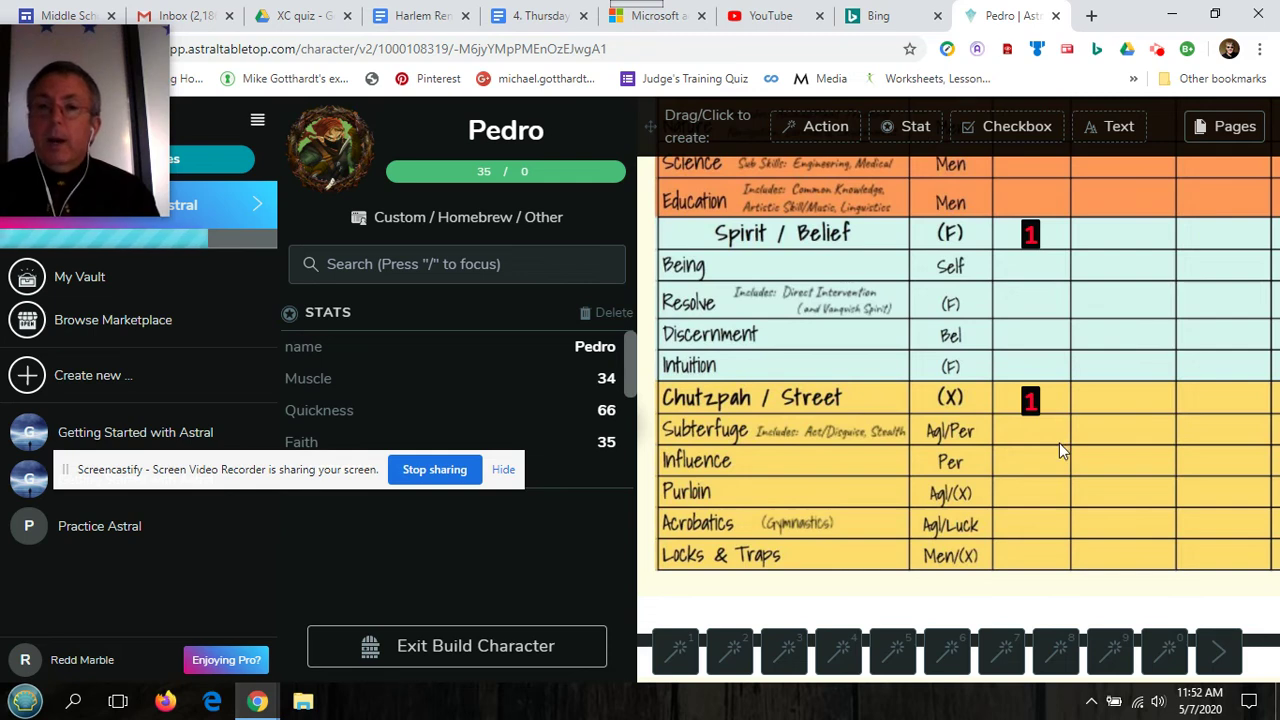
left_click_drag(1059, 443, 995, 447)
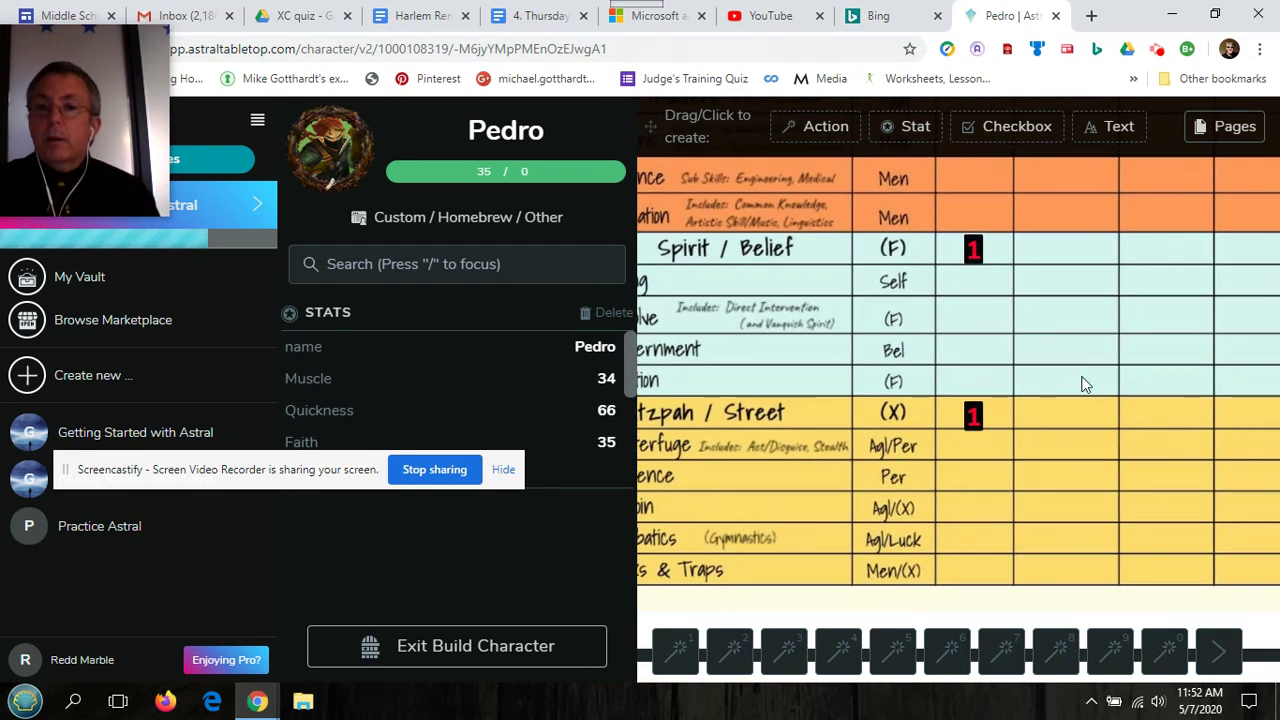
scroll(1085, 385, "up", 3)
scroll(1085, 385, "right", 3)
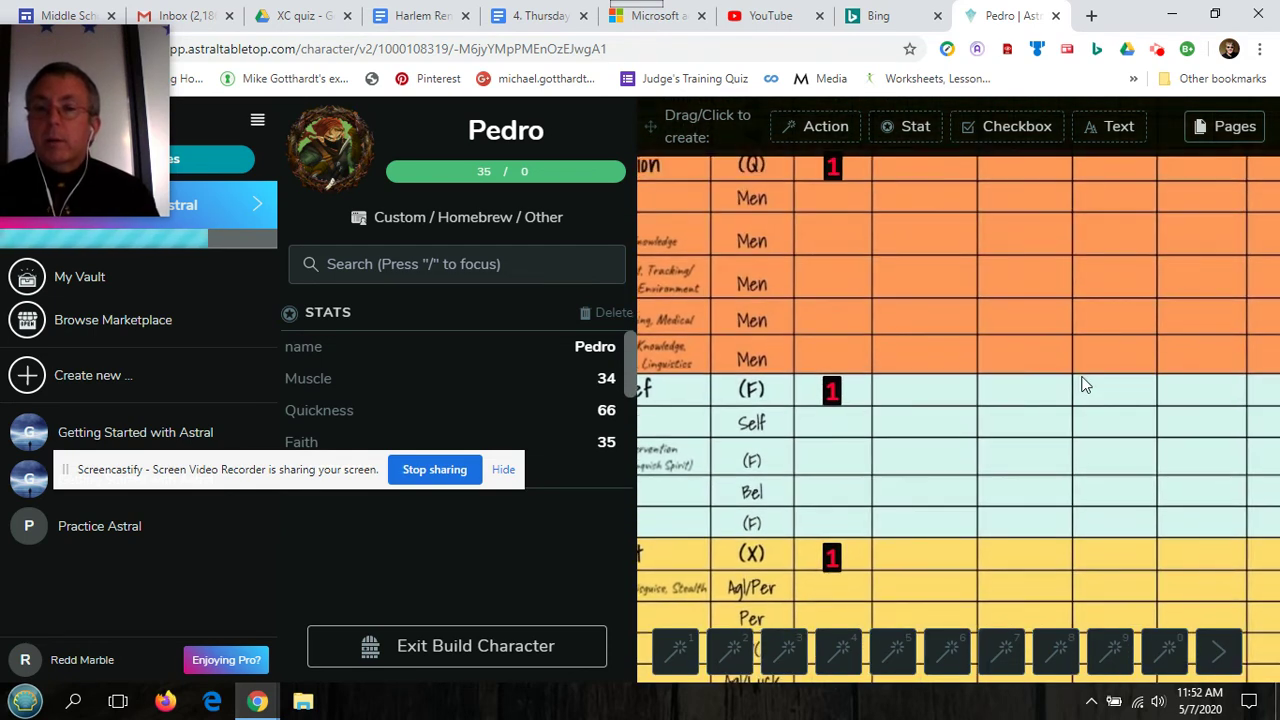
scroll(1085, 385, "down", 3)
scroll(1085, 385, "left", 1)
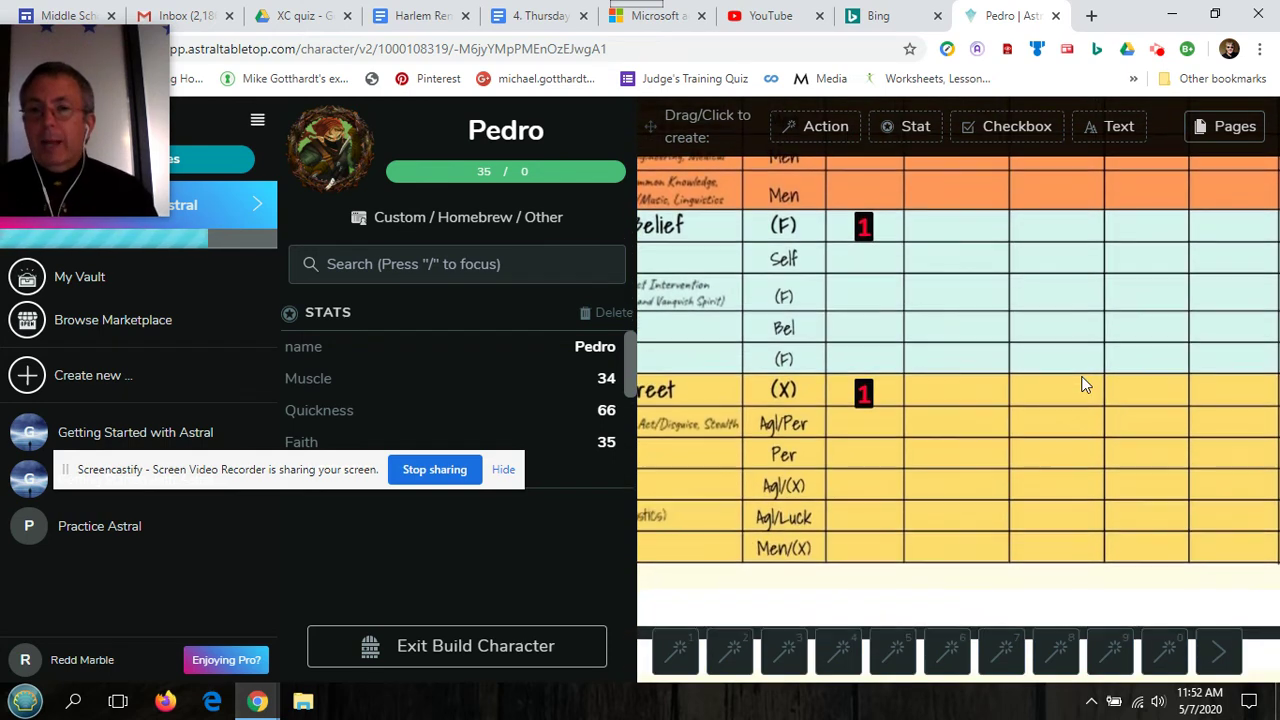
scroll(1085, 385, "down", 1)
scroll(1085, 385, "left", 4)
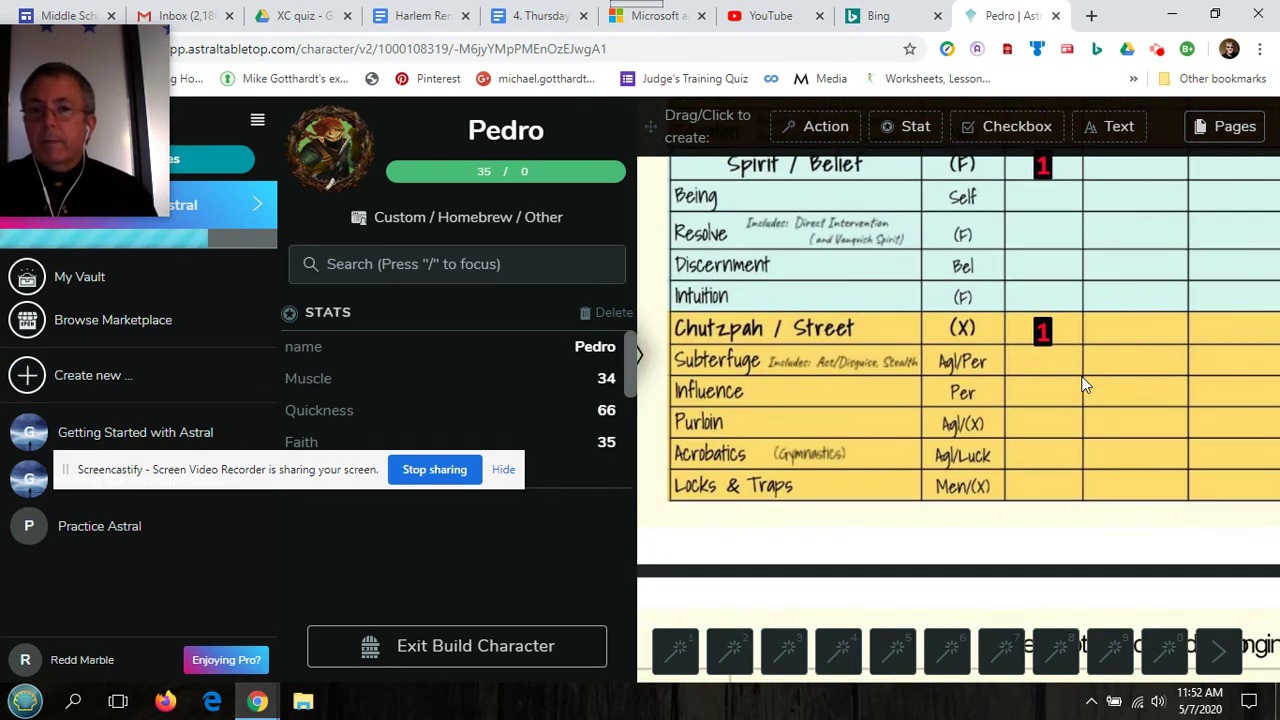
scroll(1085, 385, "up", 1)
scroll(1085, 385, "right", 1)
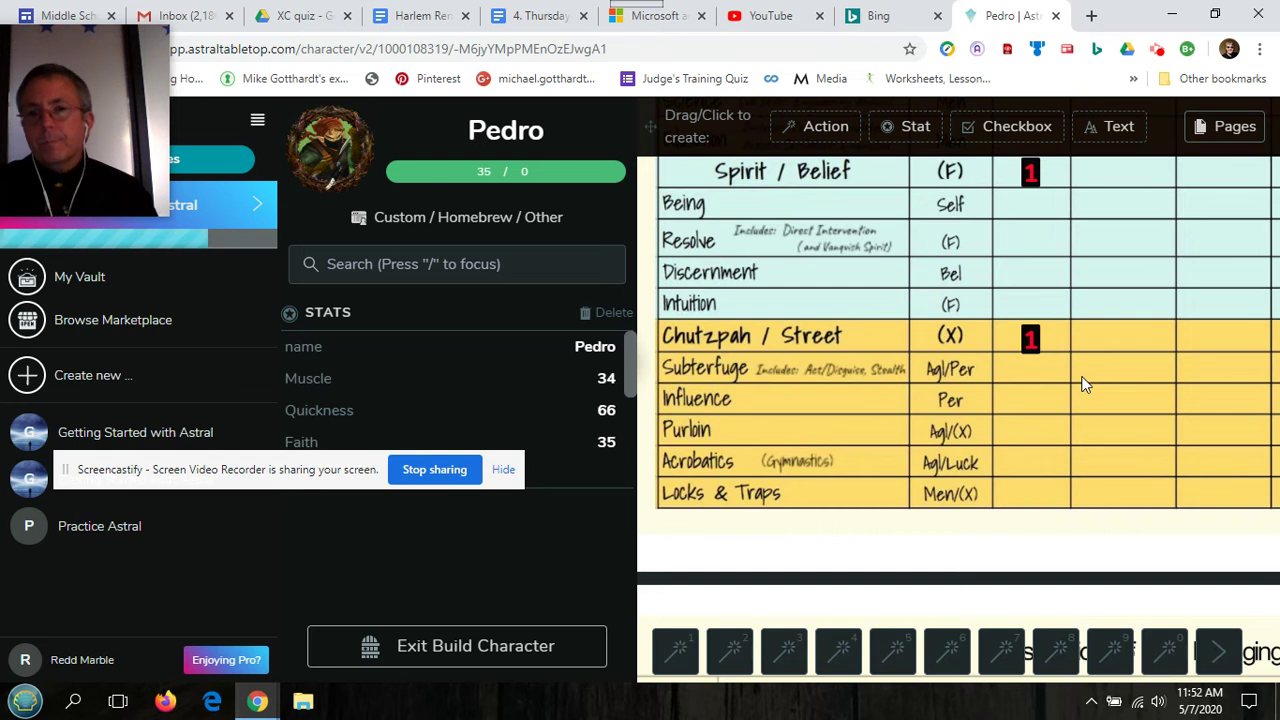
scroll(1085, 385, "right", 1)
scroll(1085, 385, "up", 1)
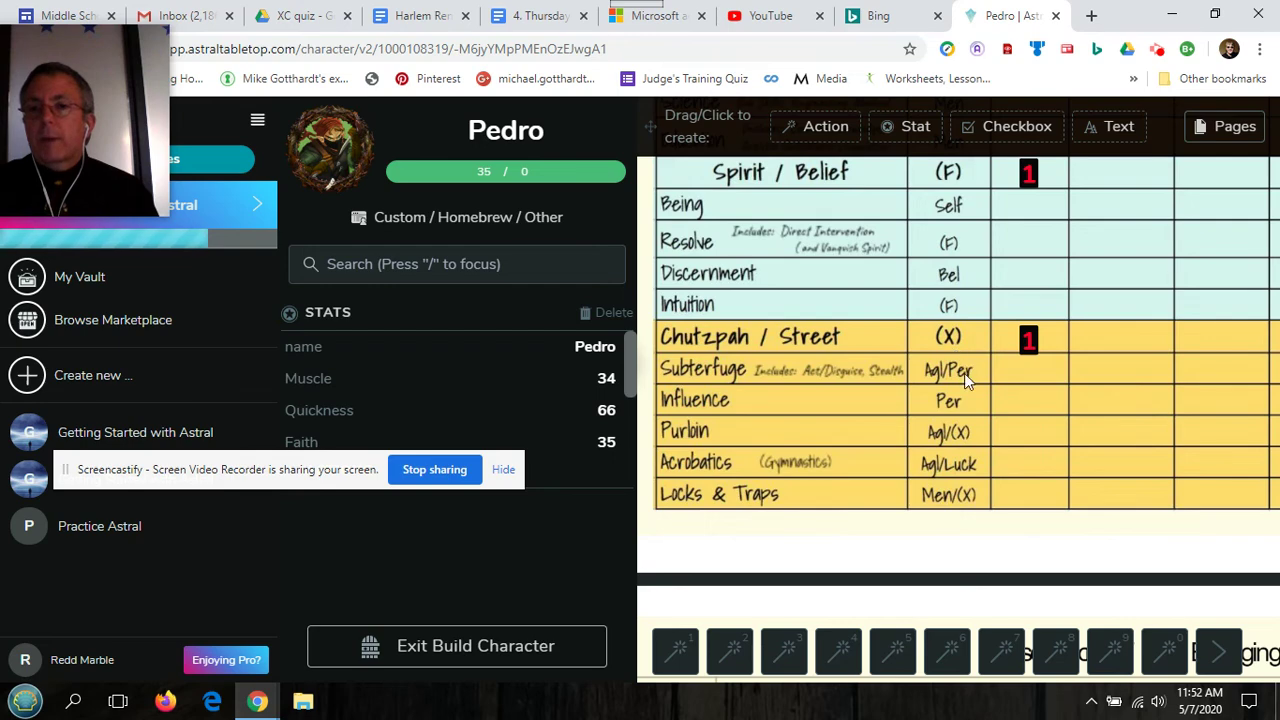
Step: Examine the Stat. Adjustment, Item, Luck and Totals columns against the stat boxes, and the stats used by the Chutzpah / Street skills
scroll(1068, 399, "right", 3)
scroll(1068, 399, "up", 2)
scroll(1068, 407, "up", 8)
scroll(1068, 407, "down", 3)
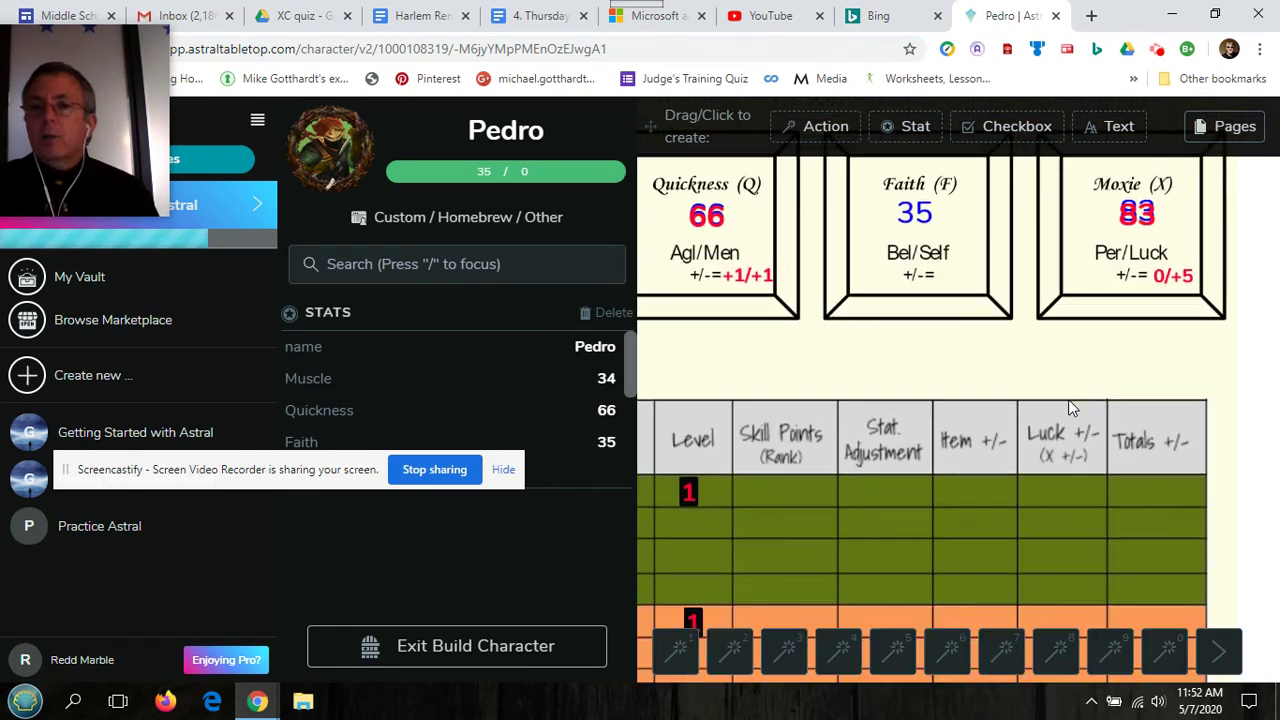
scroll(1071, 415, "down", 3)
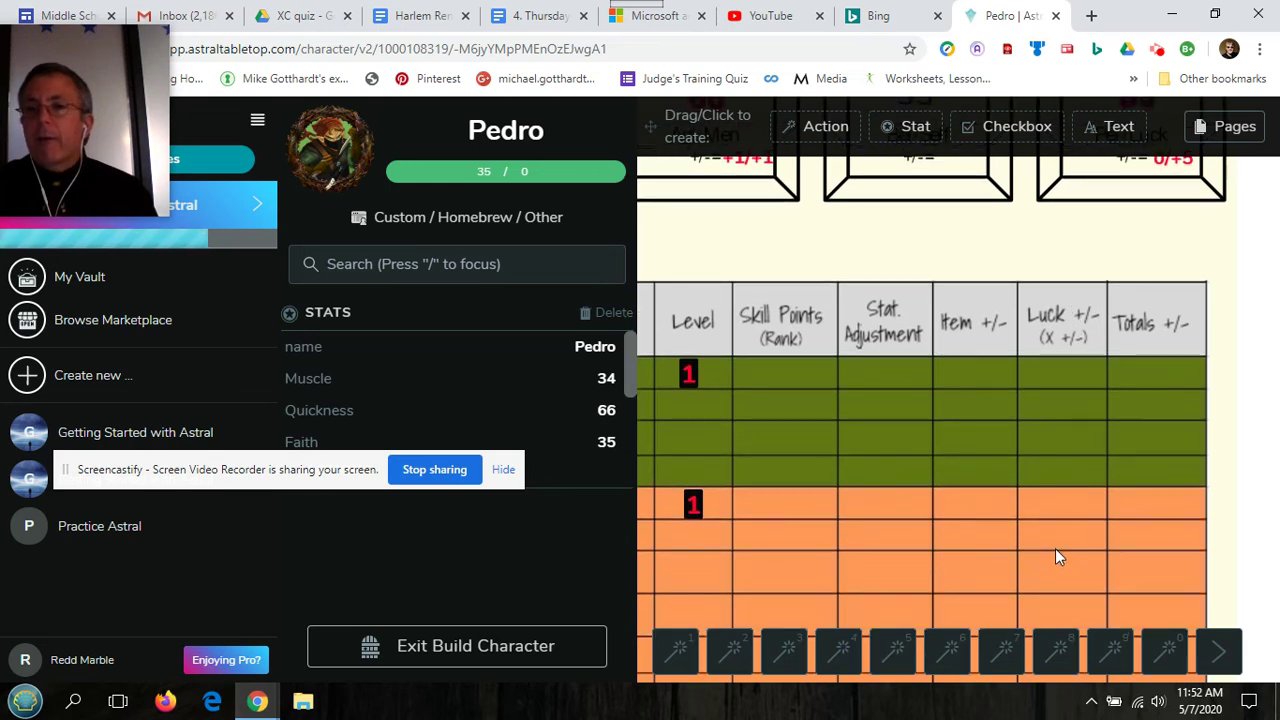
scroll(1055, 548, "down", 4)
scroll(1055, 548, "down", 6)
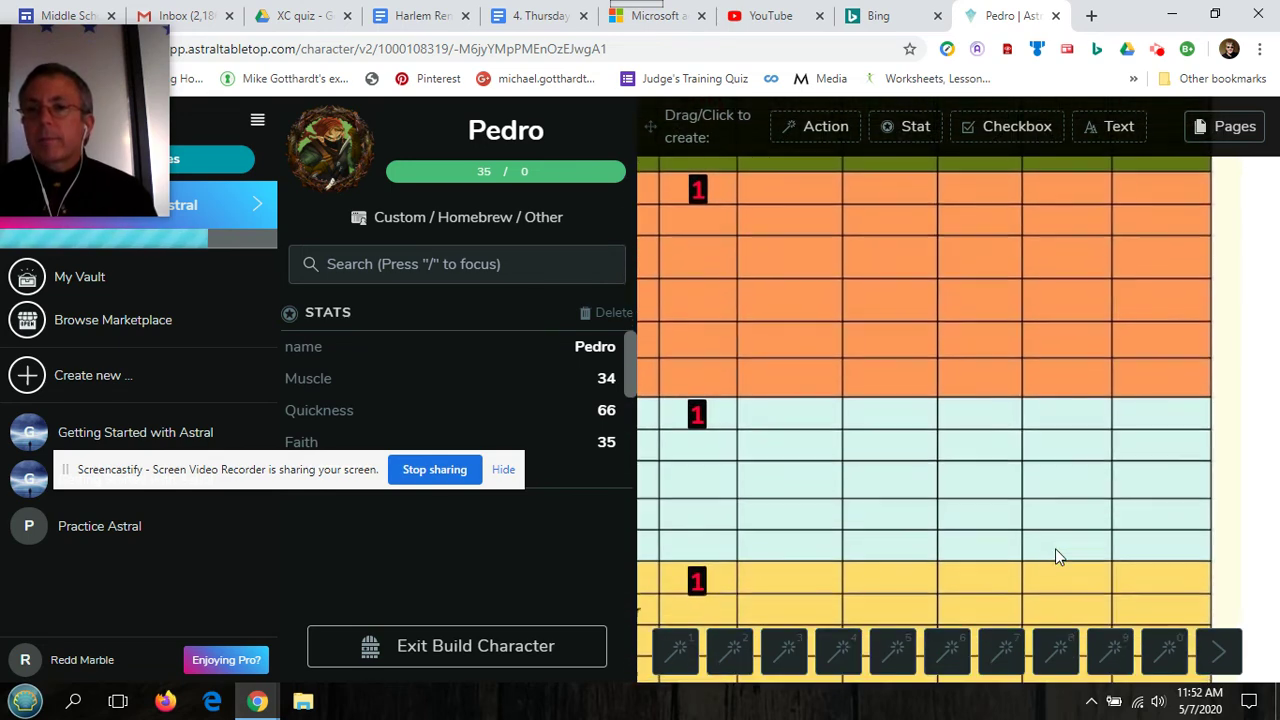
scroll(907, 506, "up", 4)
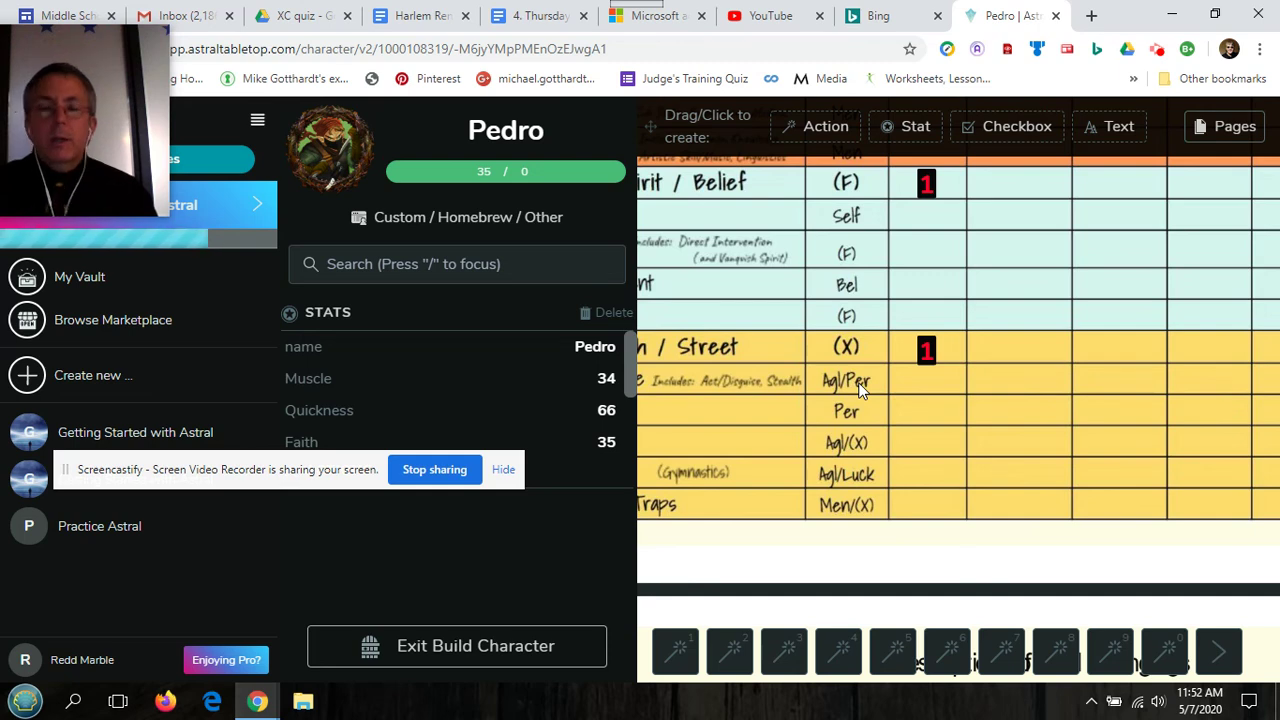
scroll(818, 410, "left", 2)
scroll(817, 403, "up", 1)
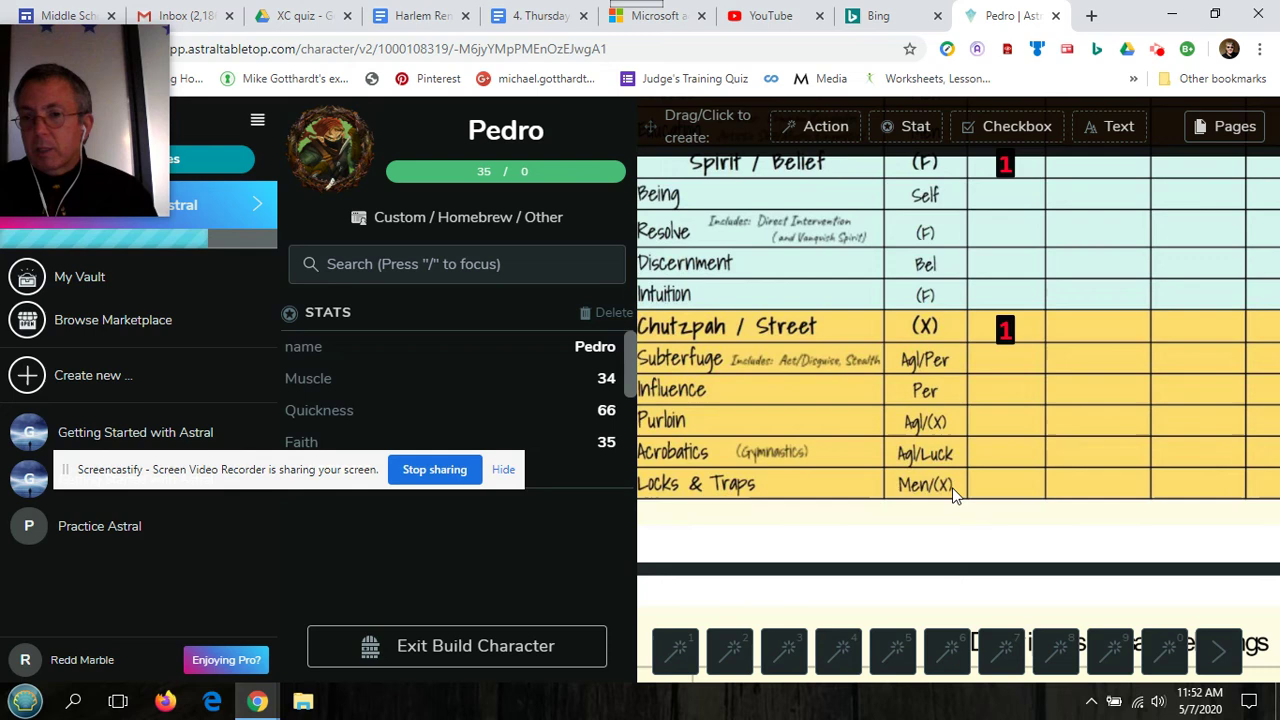
scroll(952, 490, "up", 1)
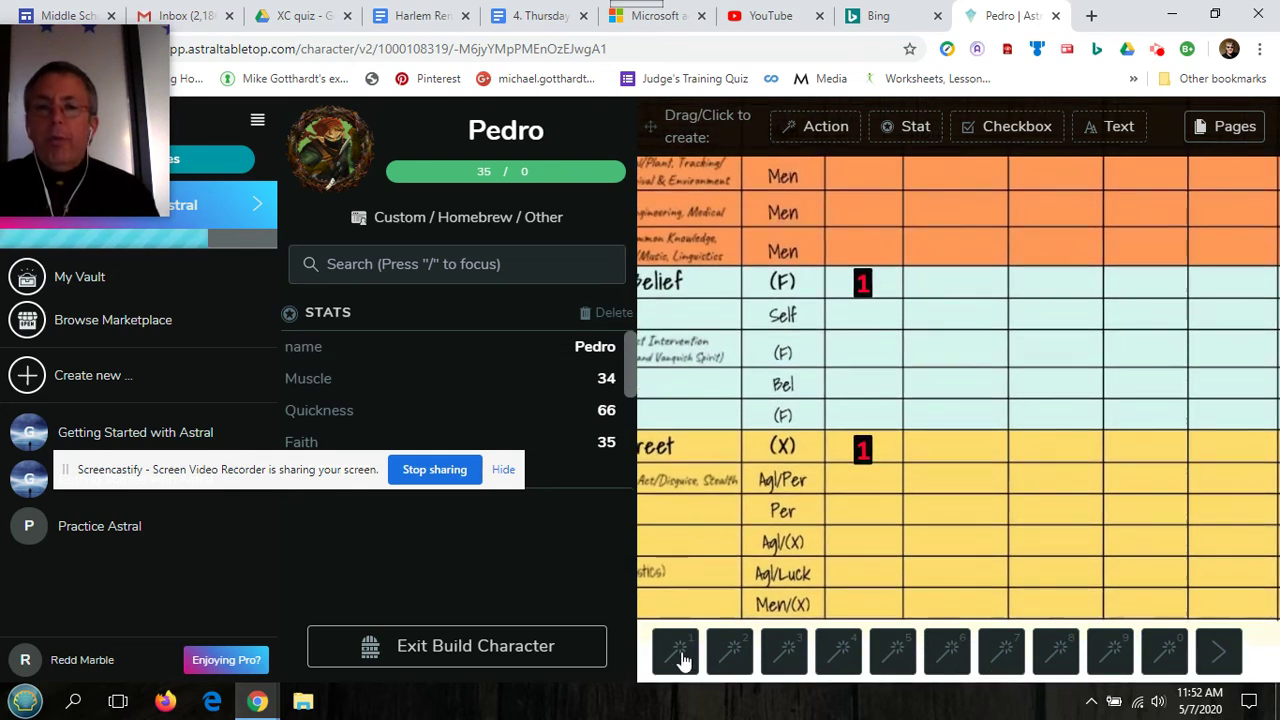
left_click(679, 652)
left_click(679, 652)
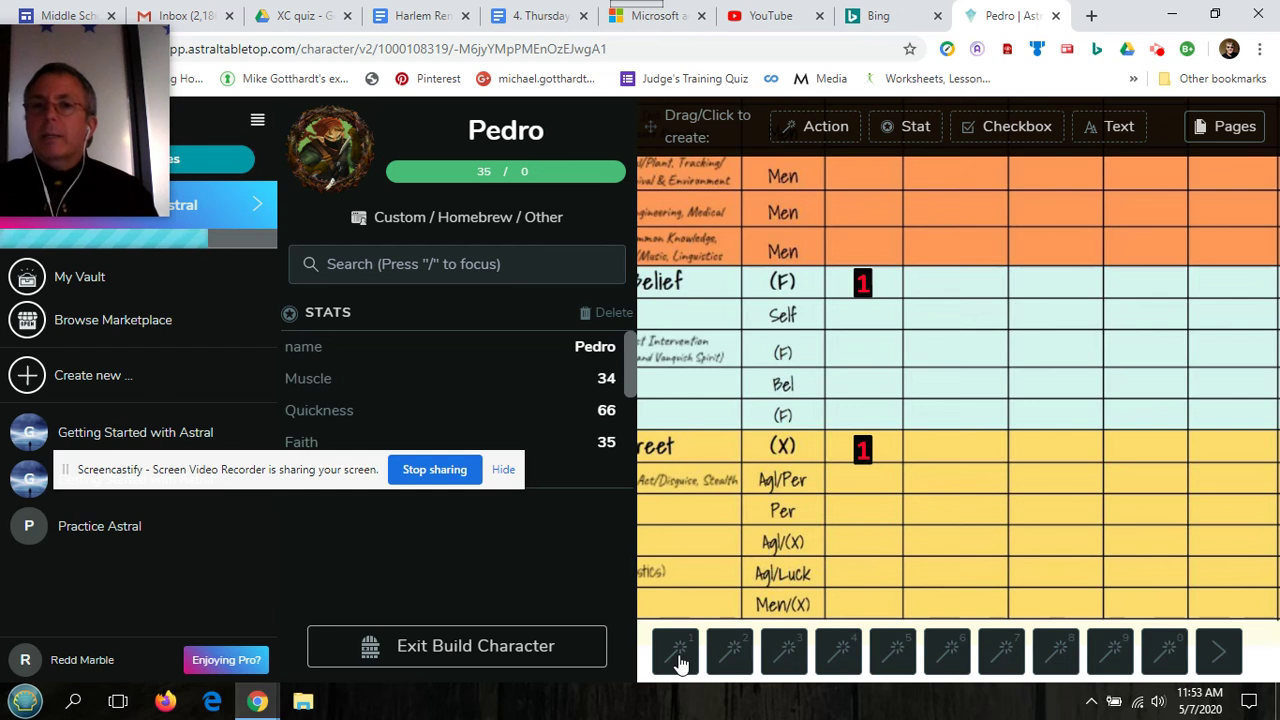
Step: Add a new action to the skills area of the sheet and review its chat action and sheet display settings
left_click(802, 127)
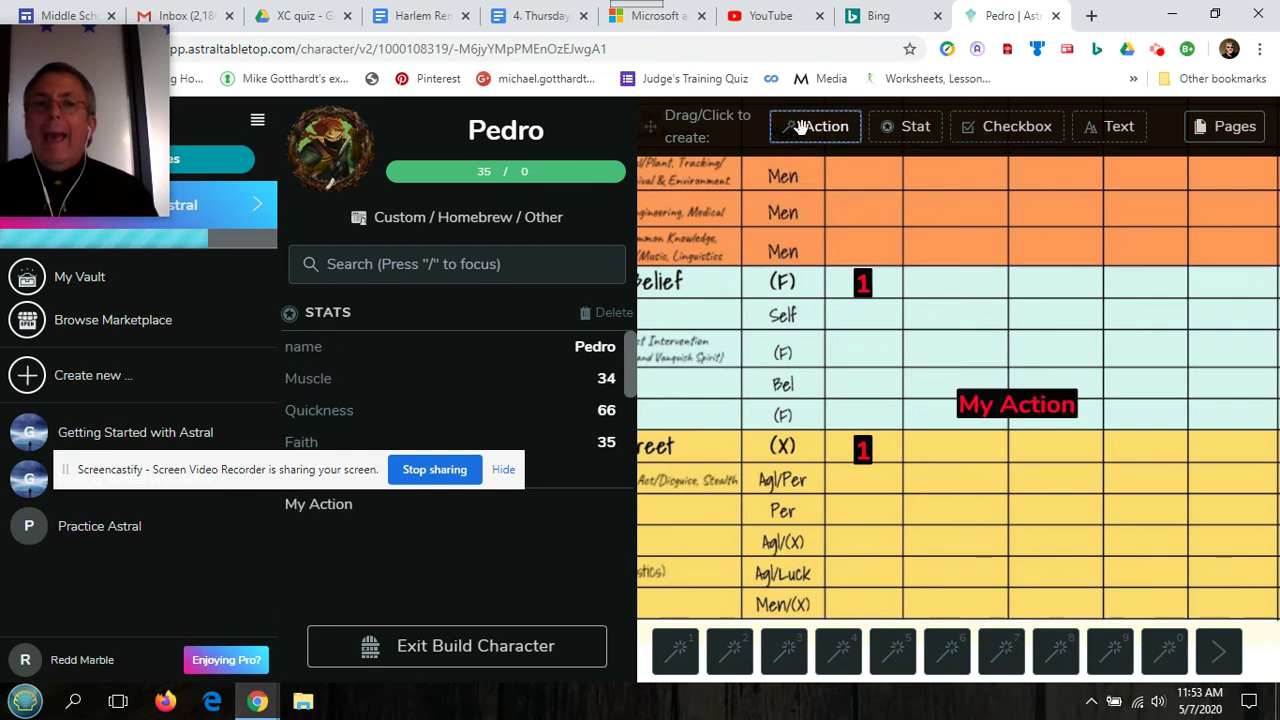
left_click(985, 407)
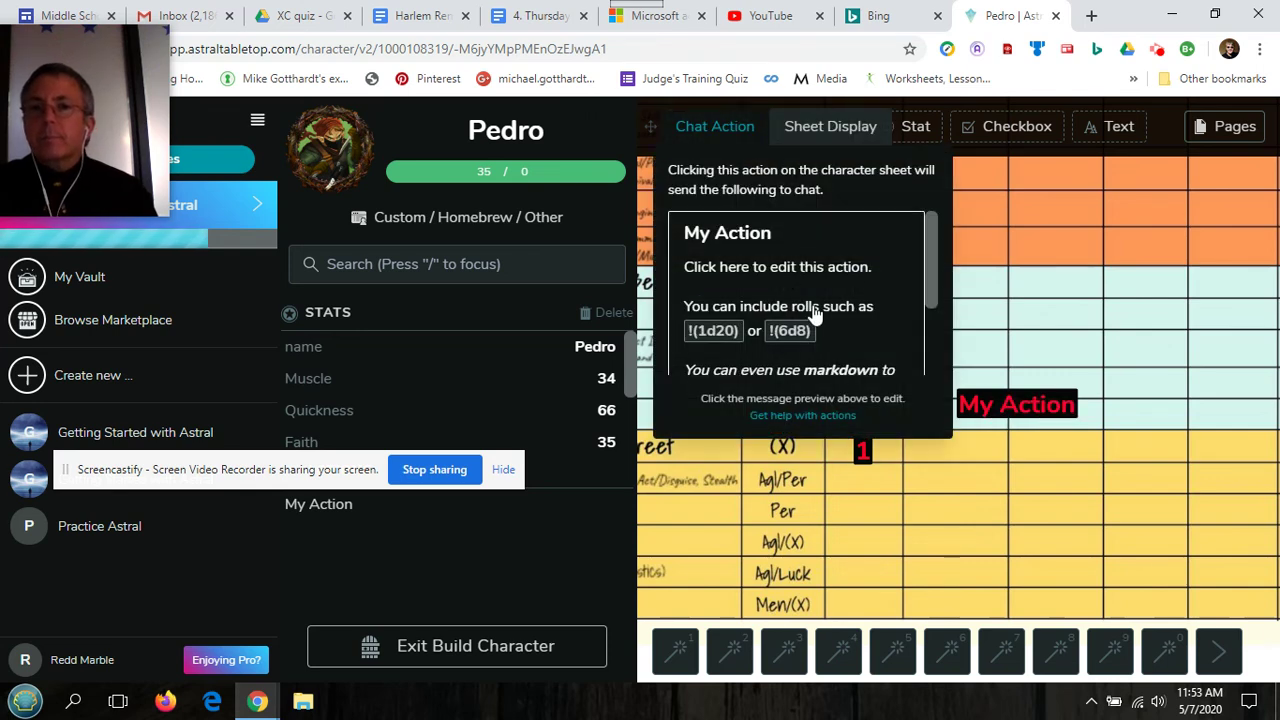
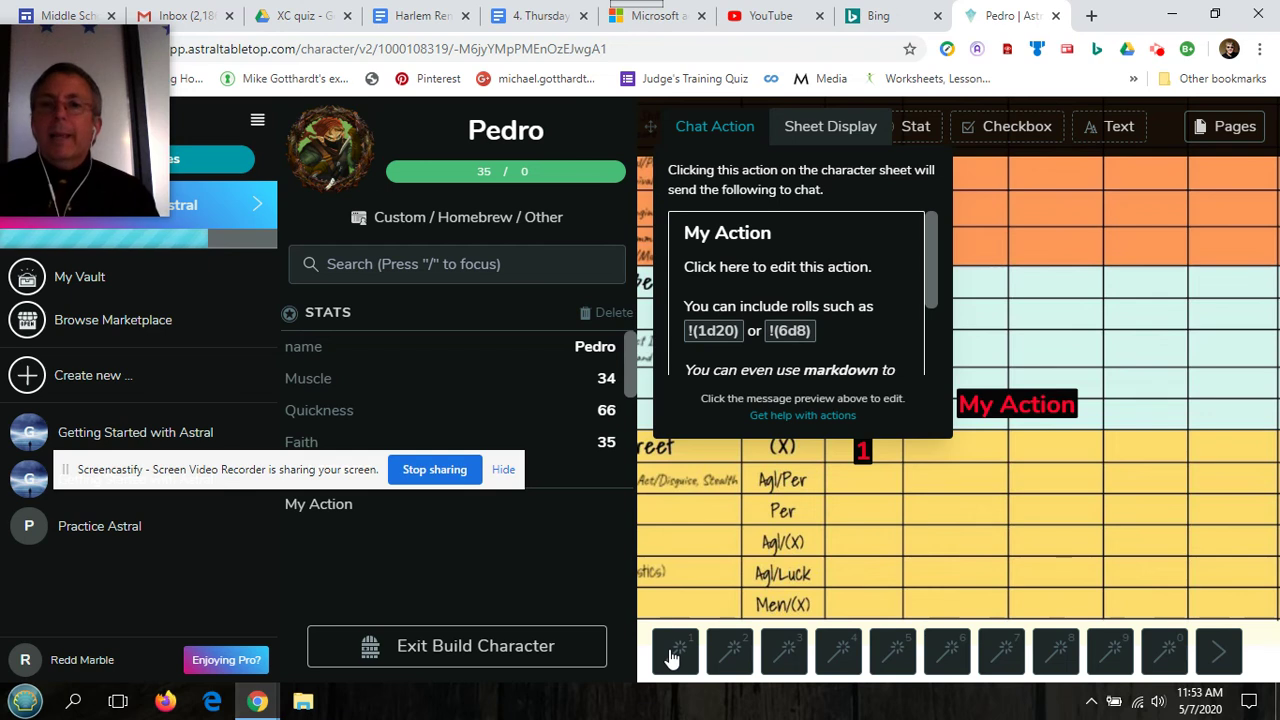
left_click_drag(930, 297, 924, 254)
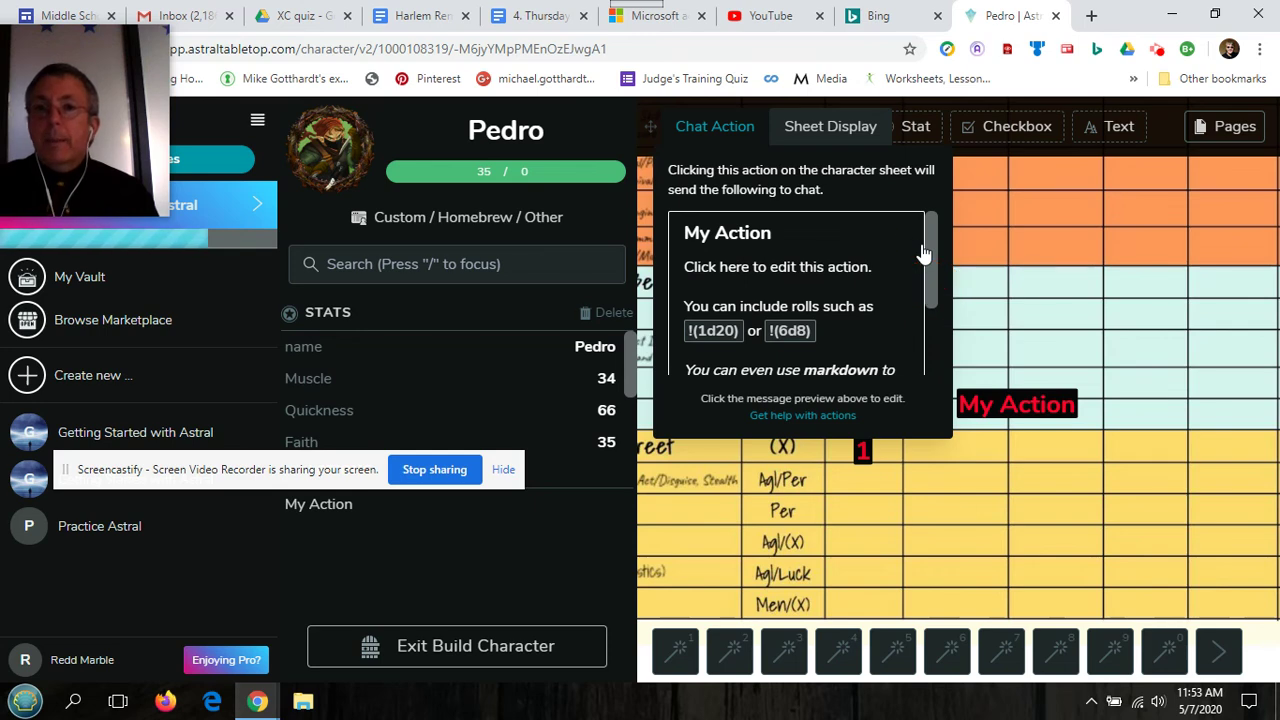
left_click(820, 134)
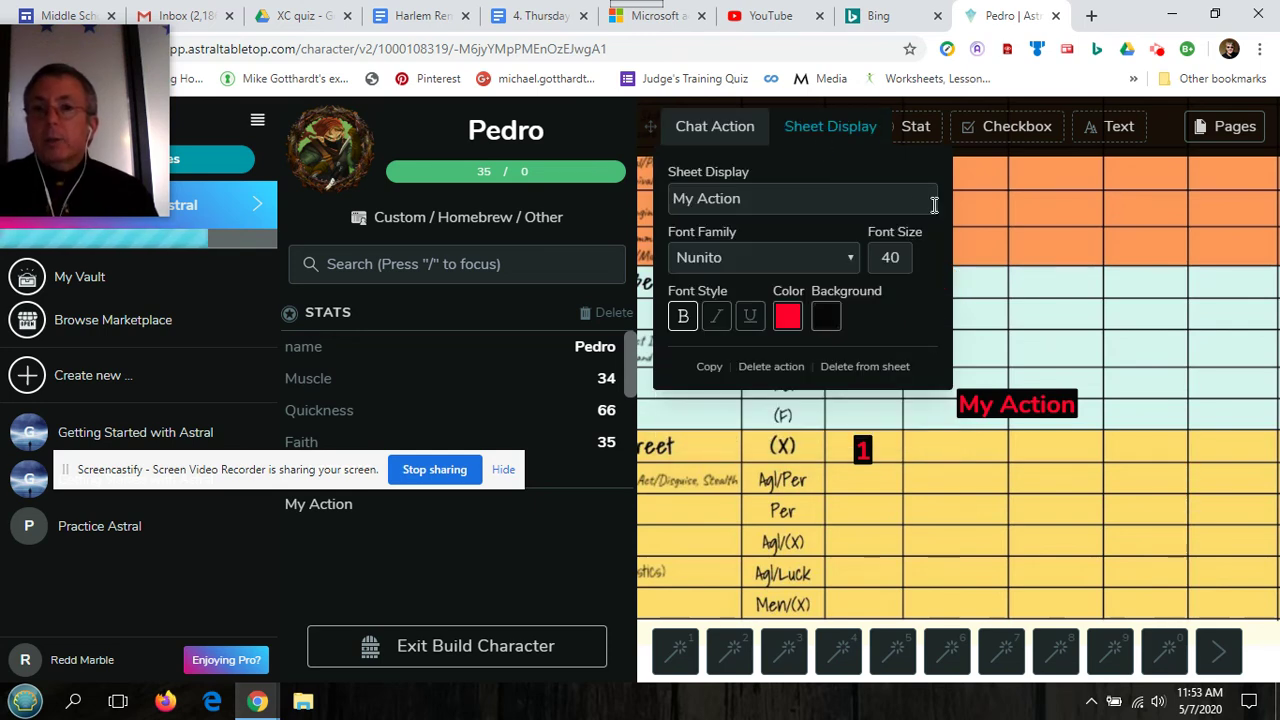
left_click(1019, 236)
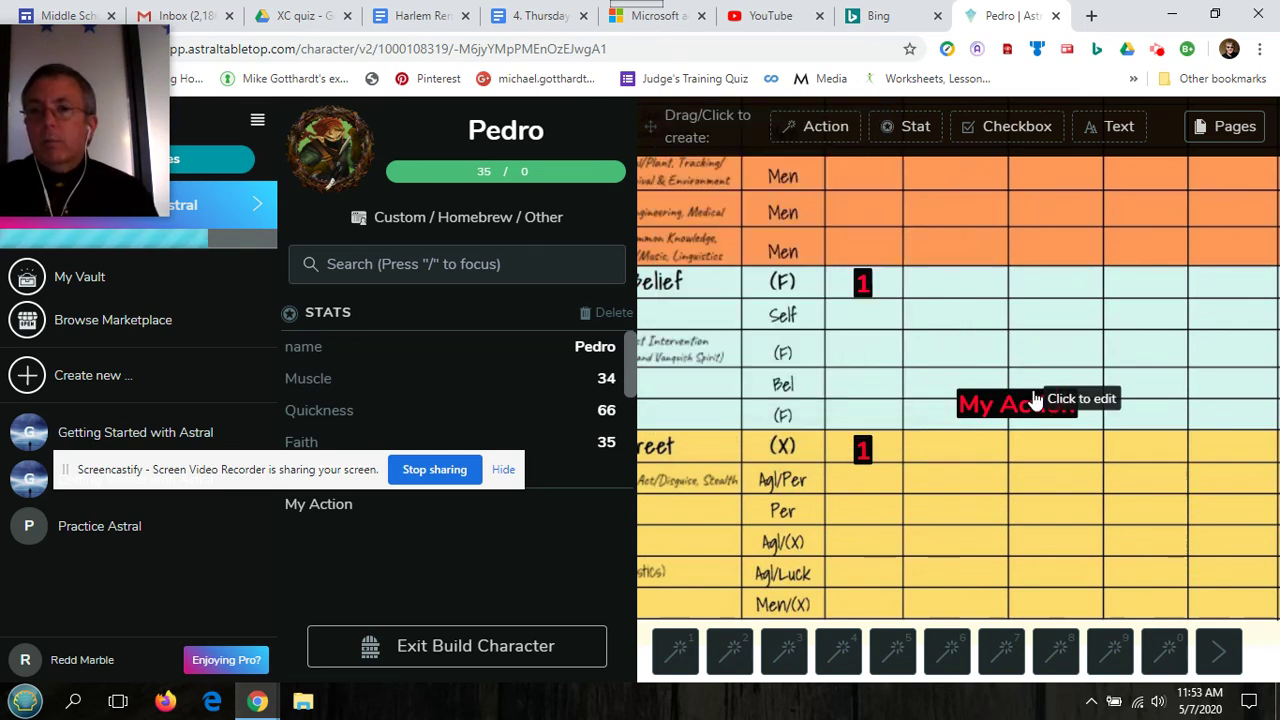
left_click(1034, 399)
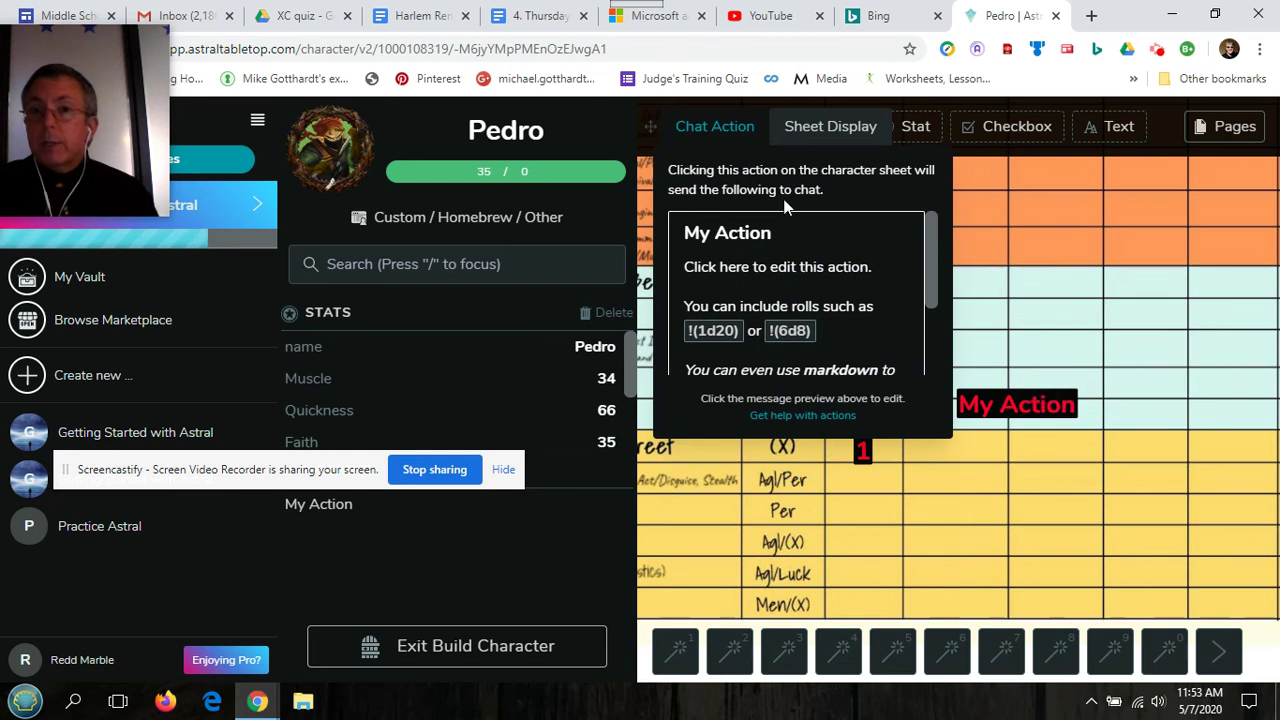
left_click(823, 130)
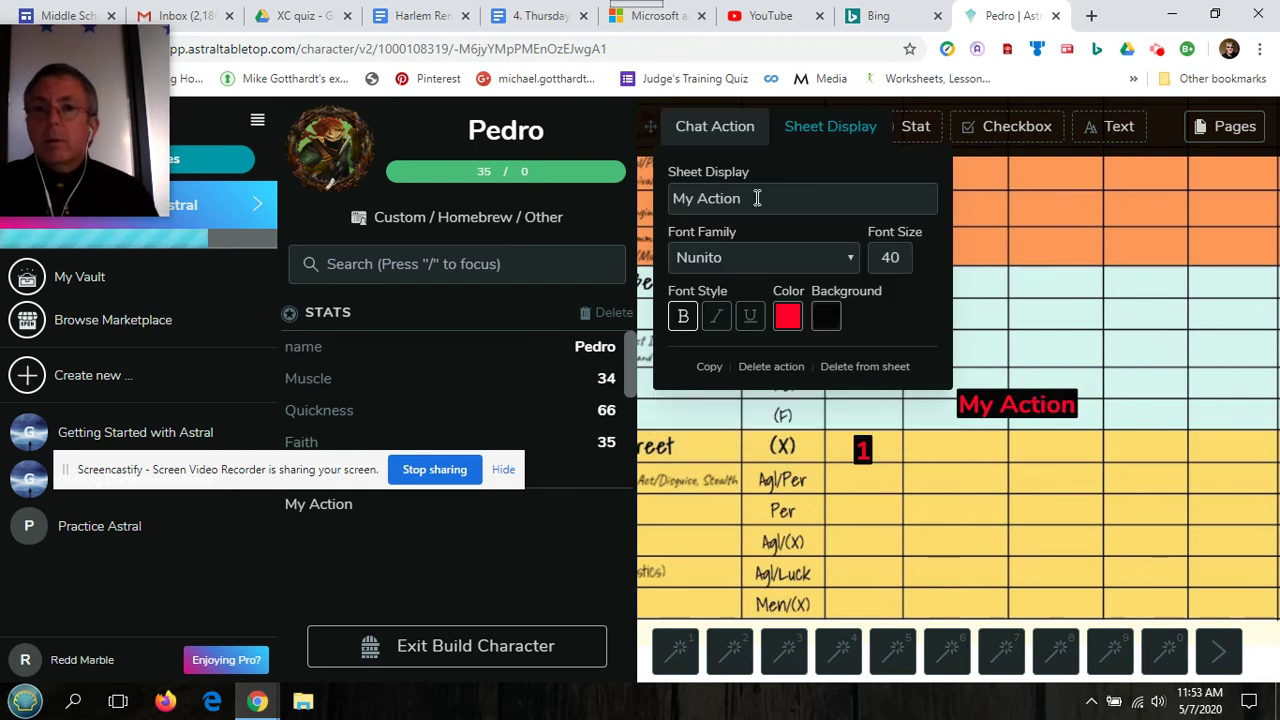
Step: Check the edit options and chat message of the "My Action" element and remove it from the sheet
right_click(1013, 410)
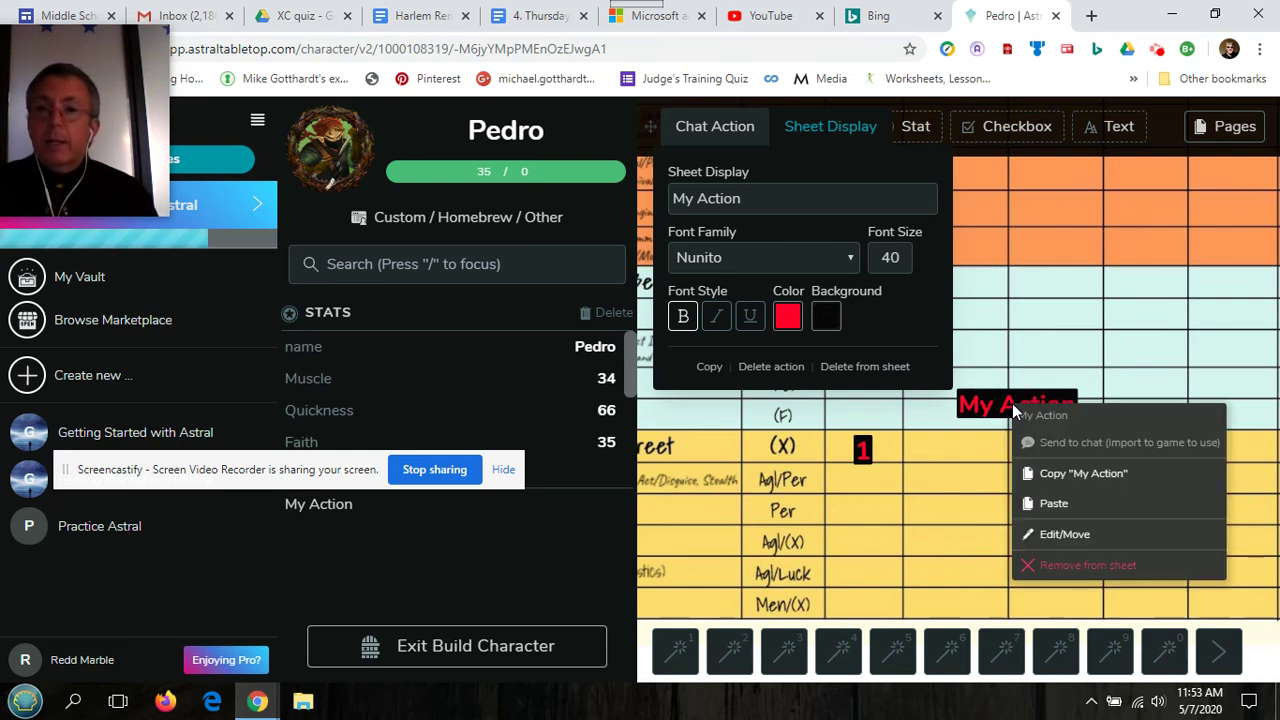
left_click(1060, 534)
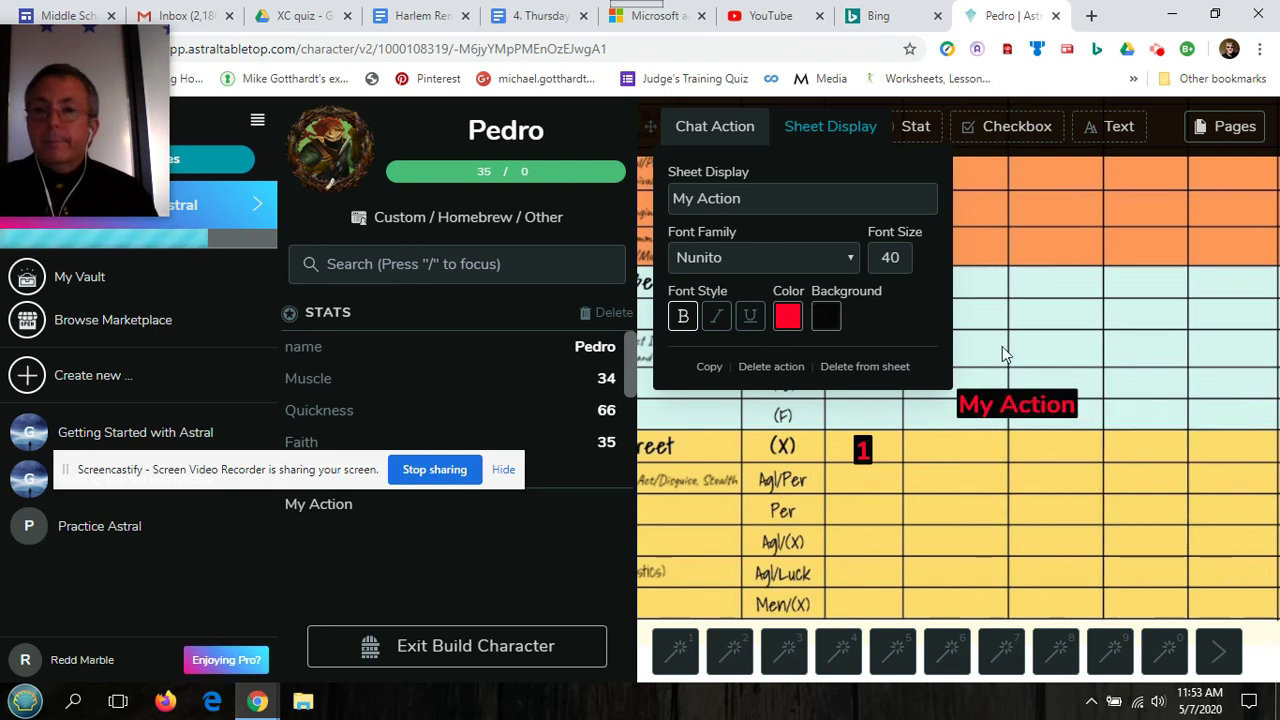
left_click(731, 129)
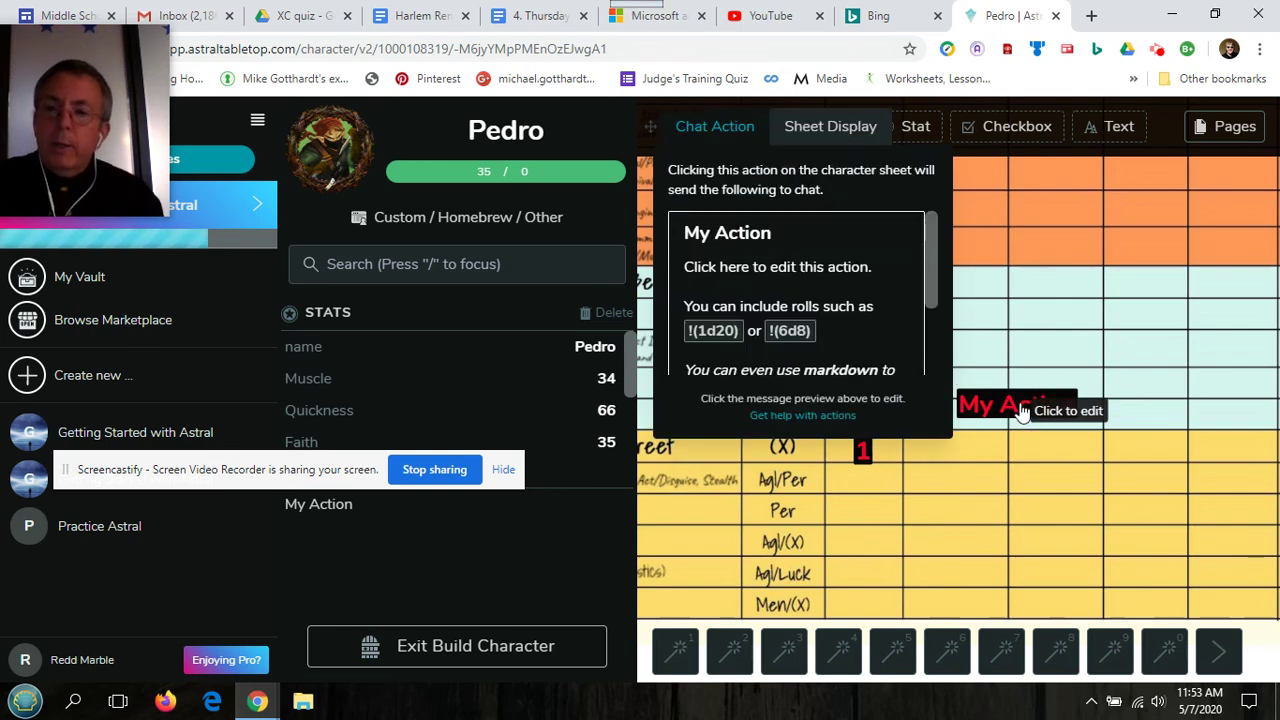
key("Delete")
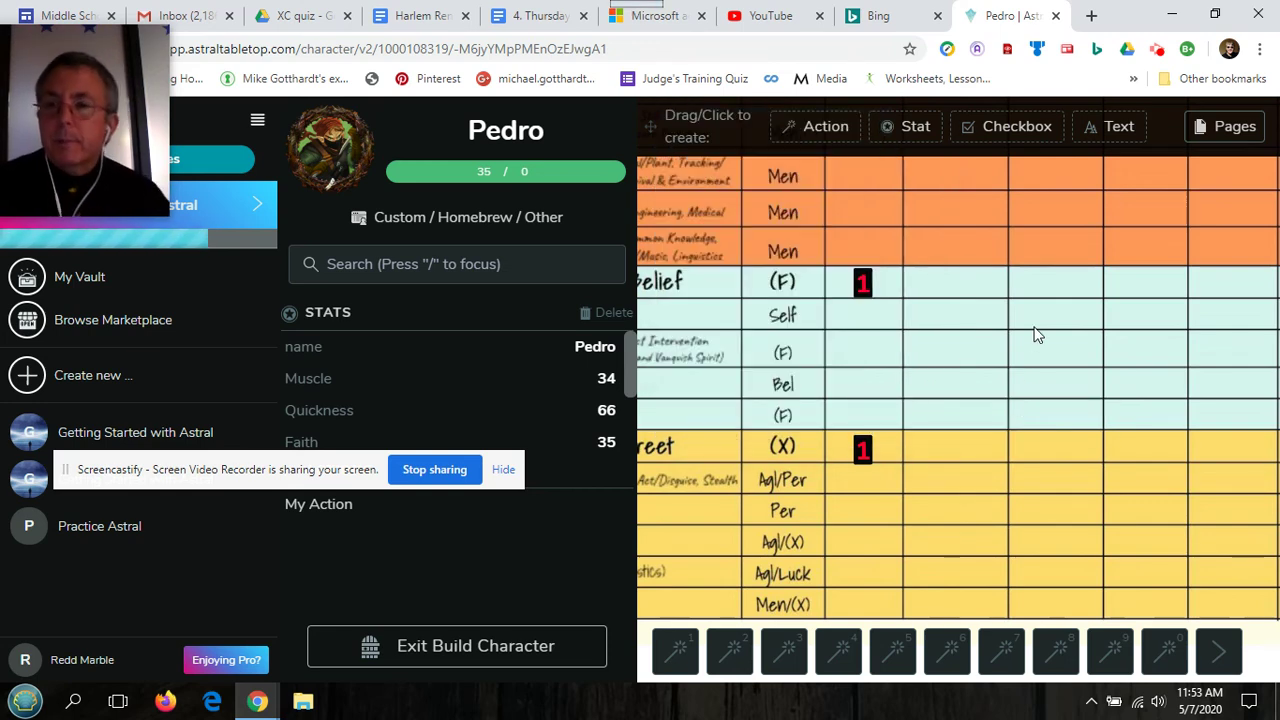
Step: Examine the stat boxes, the skills table and the start of the Descriptions of said Belongings page
scroll(1035, 335, "up", 7)
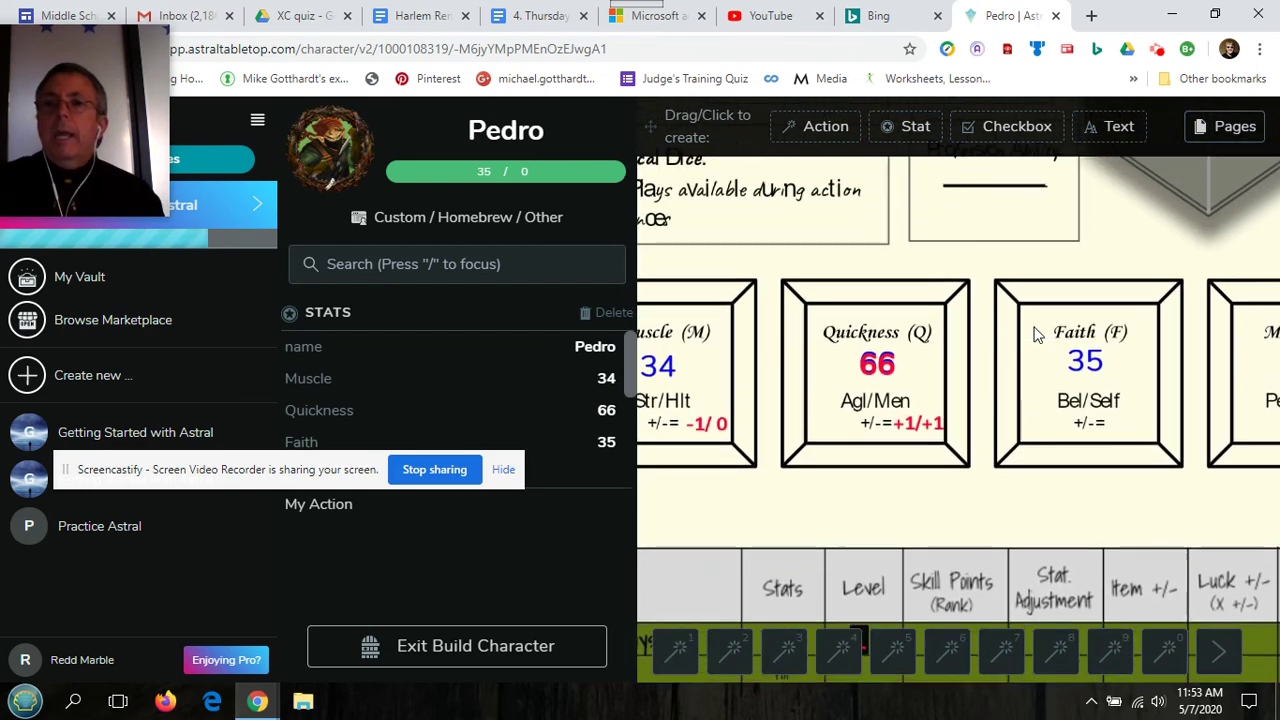
scroll(990, 372, "down", 10)
scroll(990, 372, "down", 5)
scroll(990, 372, "up", 4)
scroll(993, 375, "up", 1)
scroll(993, 375, "right", 1)
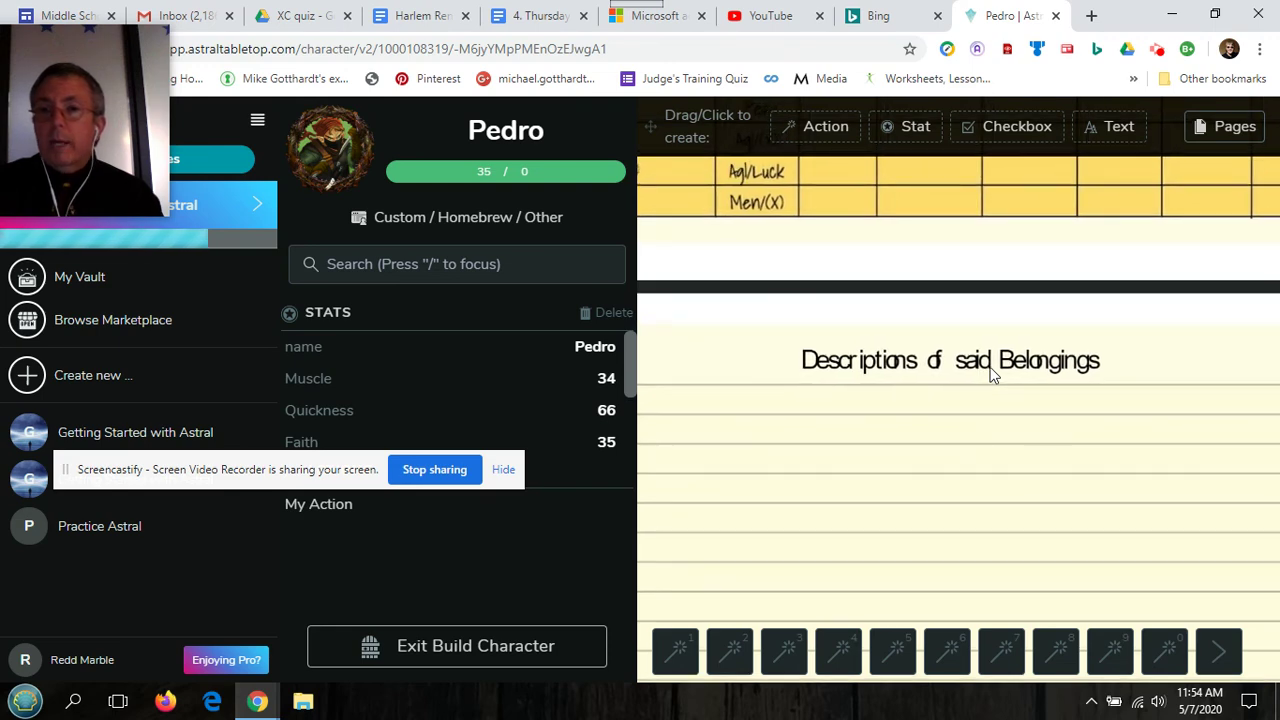
scroll(993, 375, "up", 10)
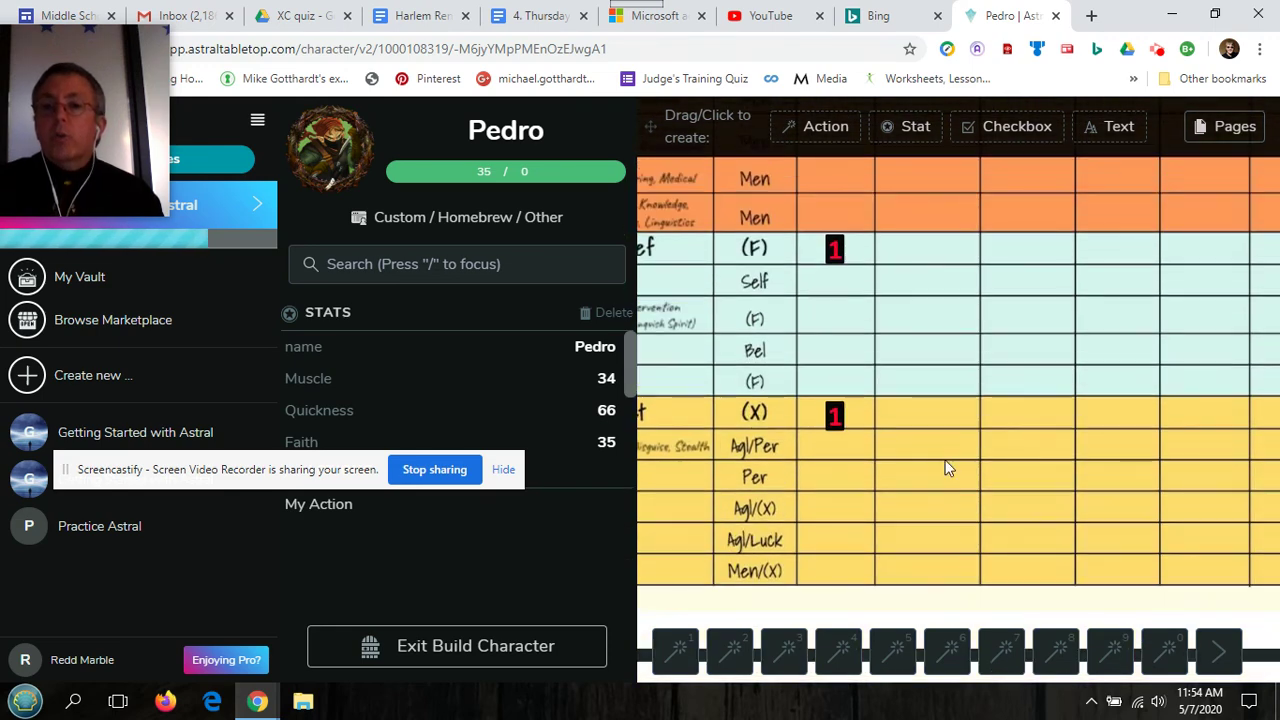
Step: Examine the unfilled fields for points, Tactical Dice, Profession Ability, character details, Level and Legend Rank at the head of the sheet
scroll(983, 268, "up", 5)
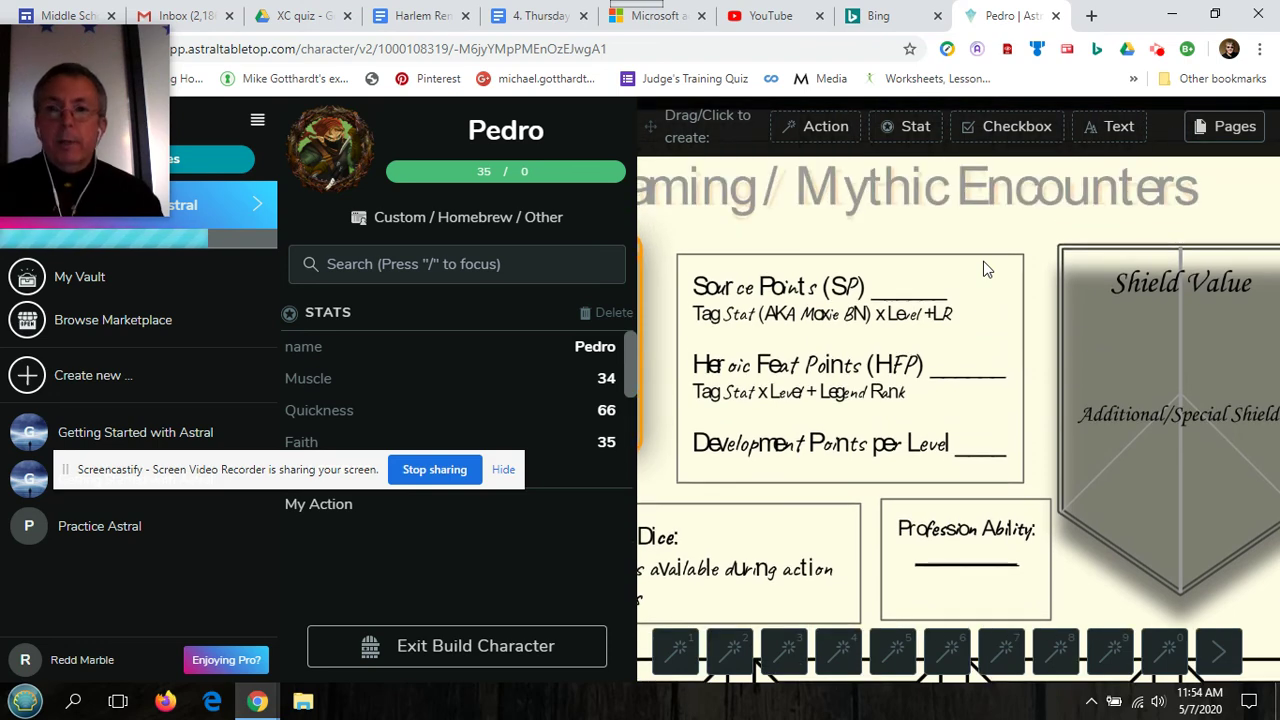
scroll(983, 268, "down", 1)
scroll(862, 386, "left", 3)
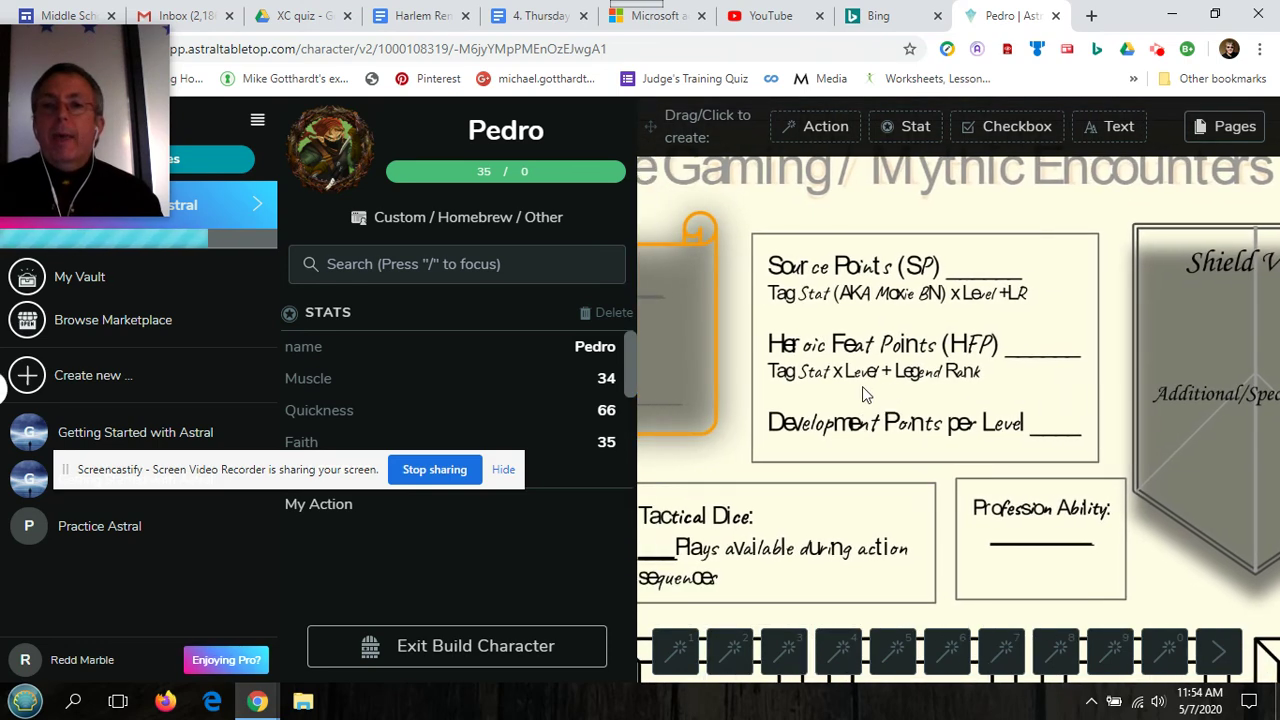
scroll(862, 386, "down", 1)
scroll(862, 386, "left", 5)
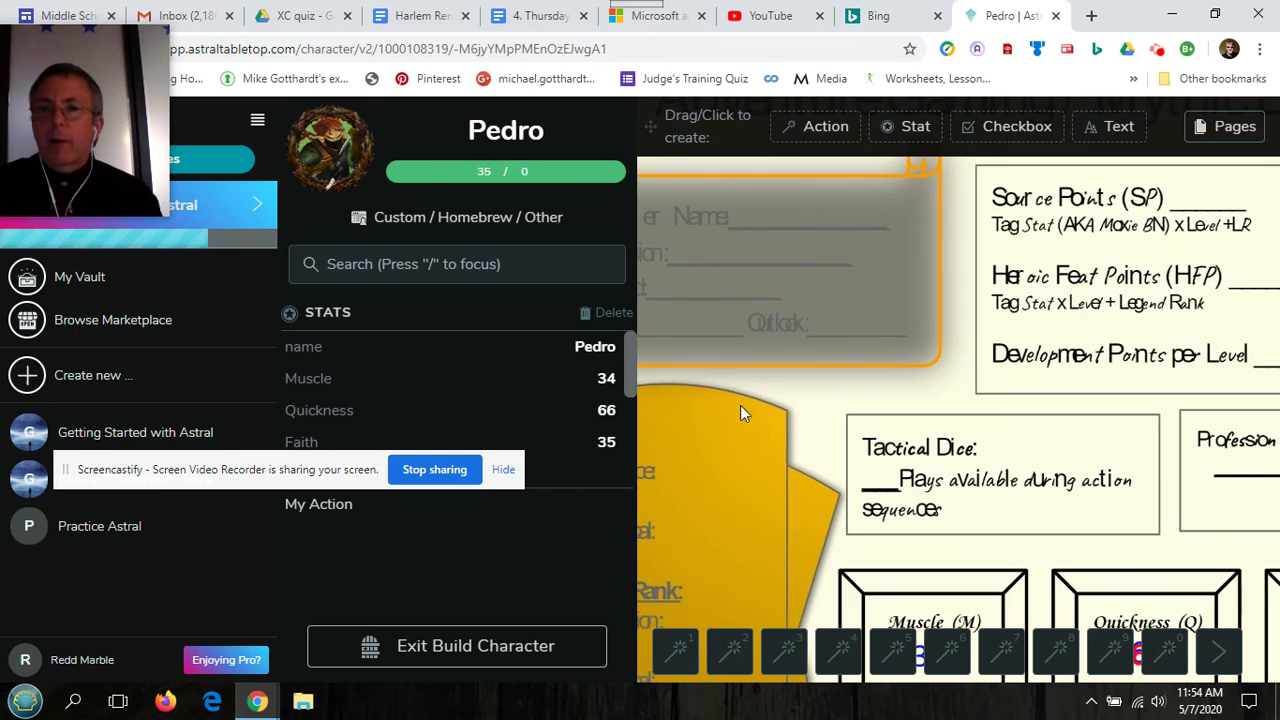
scroll(751, 402, "left", 3)
scroll(751, 402, "up", 1)
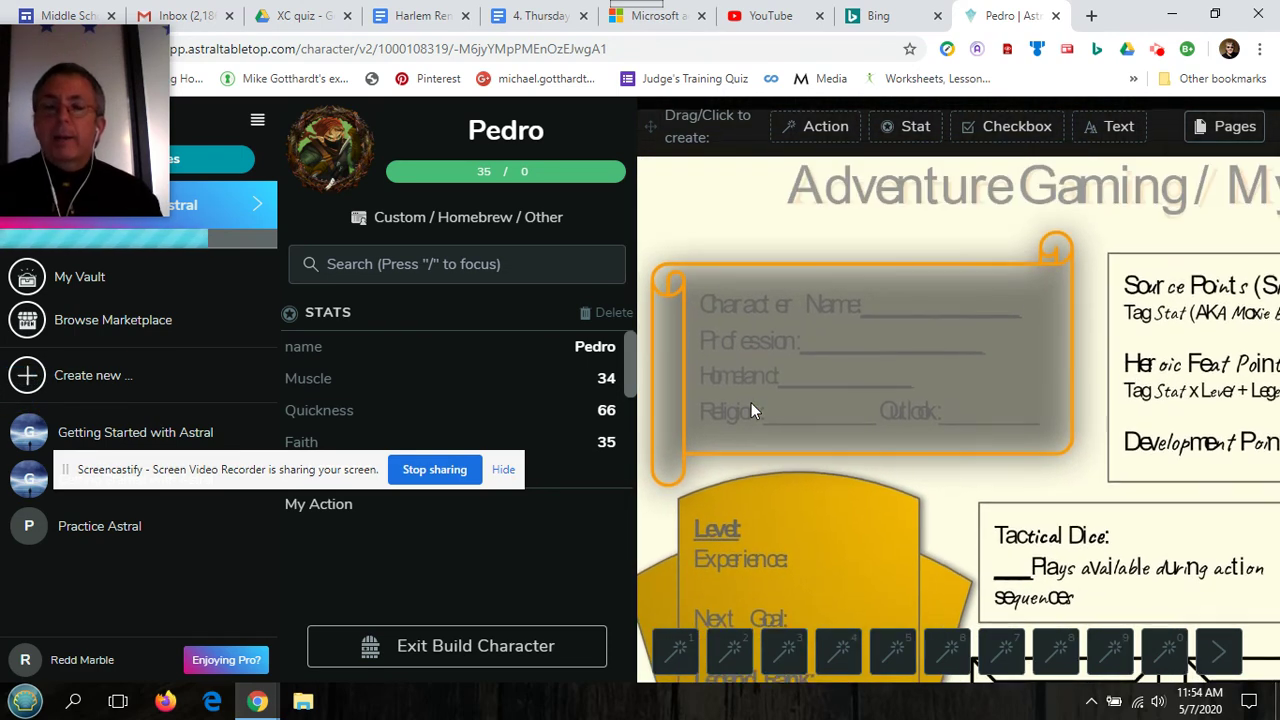
scroll(751, 403, "down", 1)
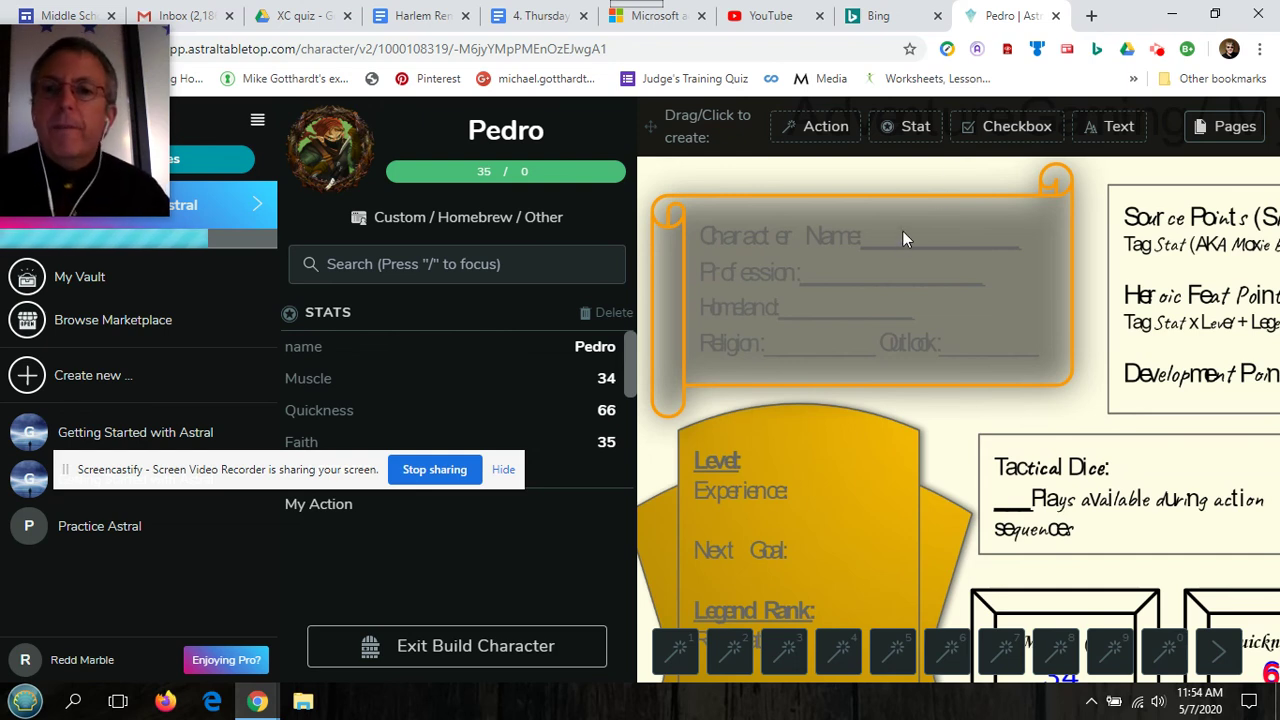
scroll(1000, 480, "right", 3)
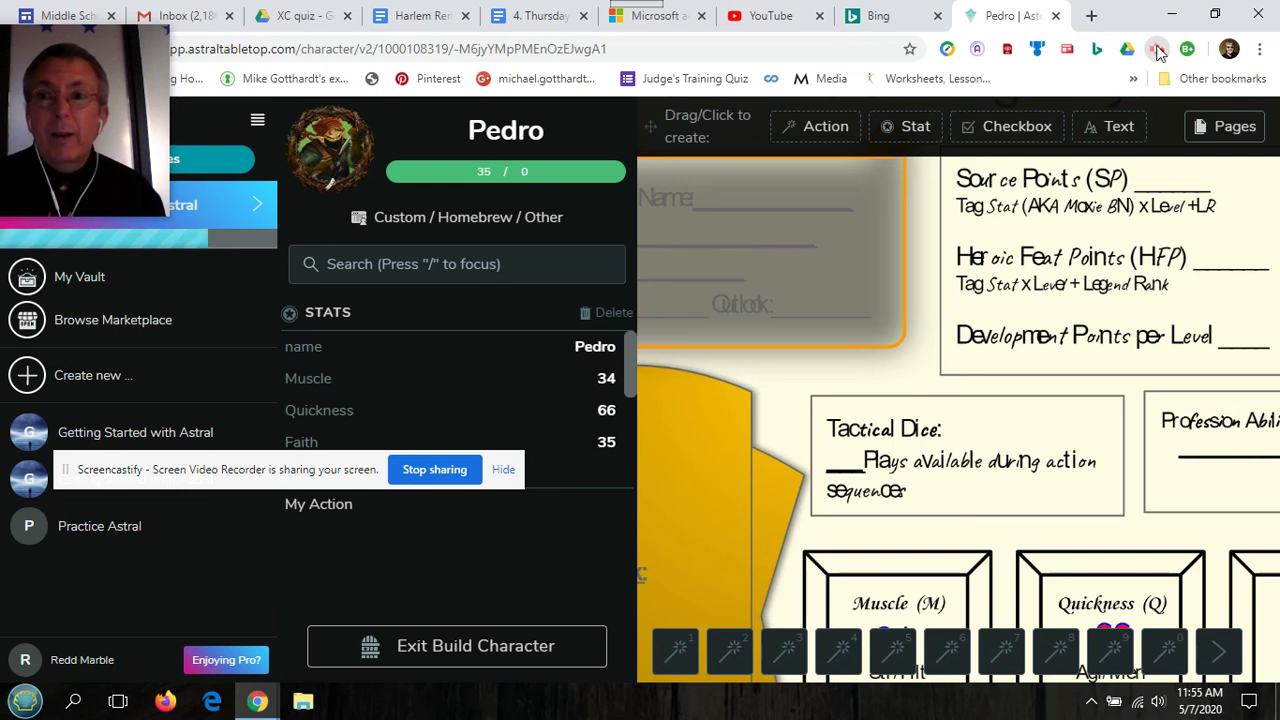
left_click(1157, 52)
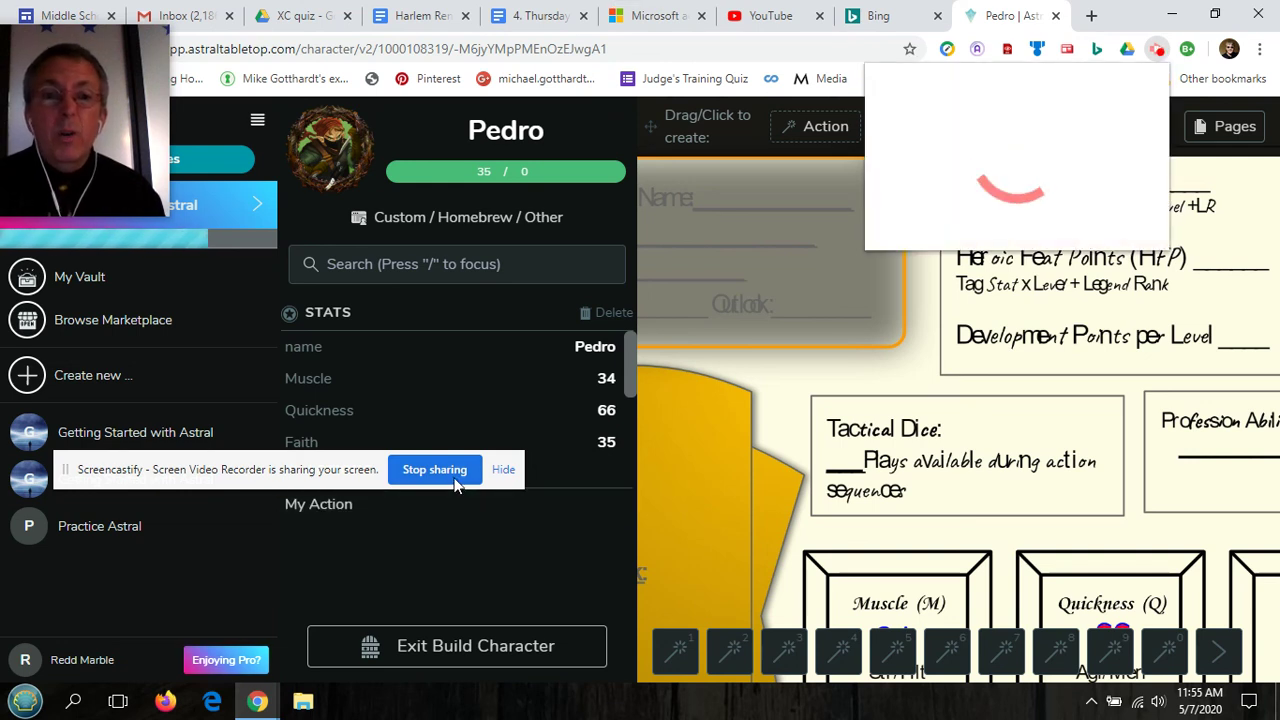